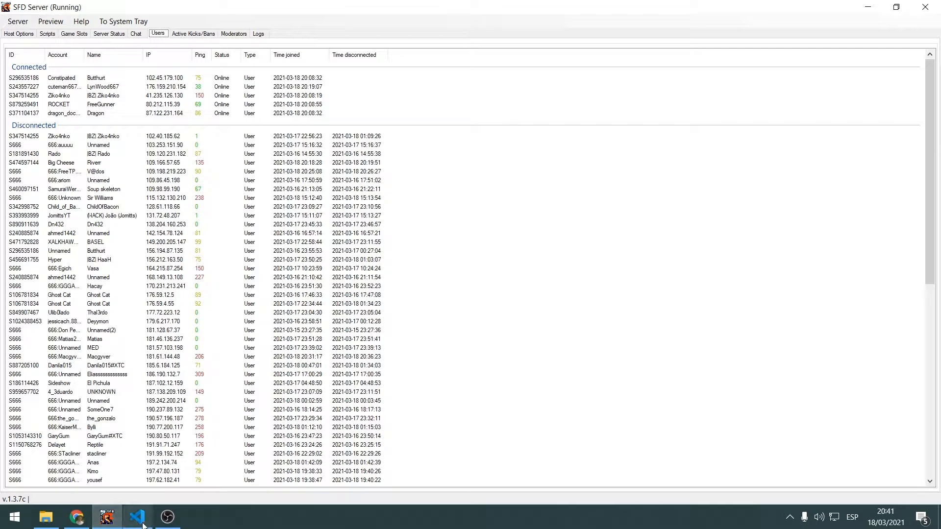
Switch to Chrome and bring up the SFDScripts repository page on GitHub, highlighting its web address
left_click(142, 525)
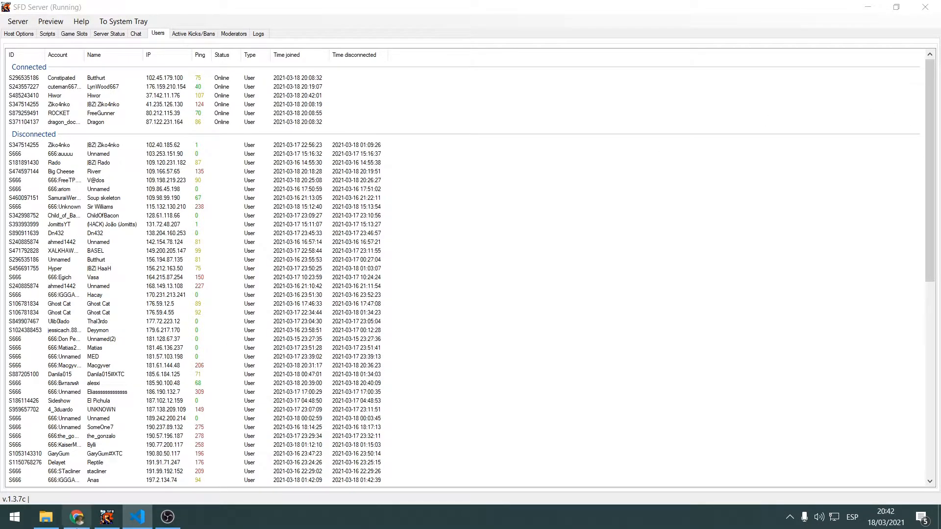
left_click(77, 518)
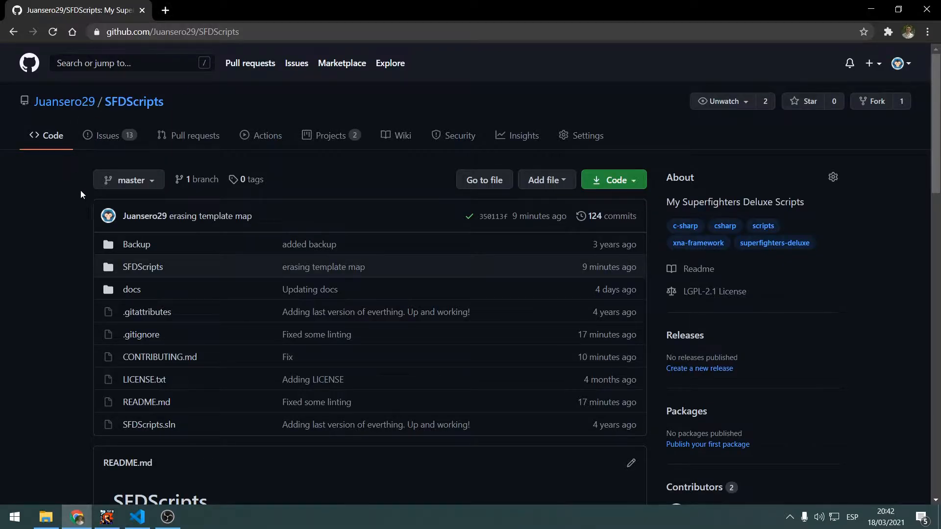
left_click(269, 32)
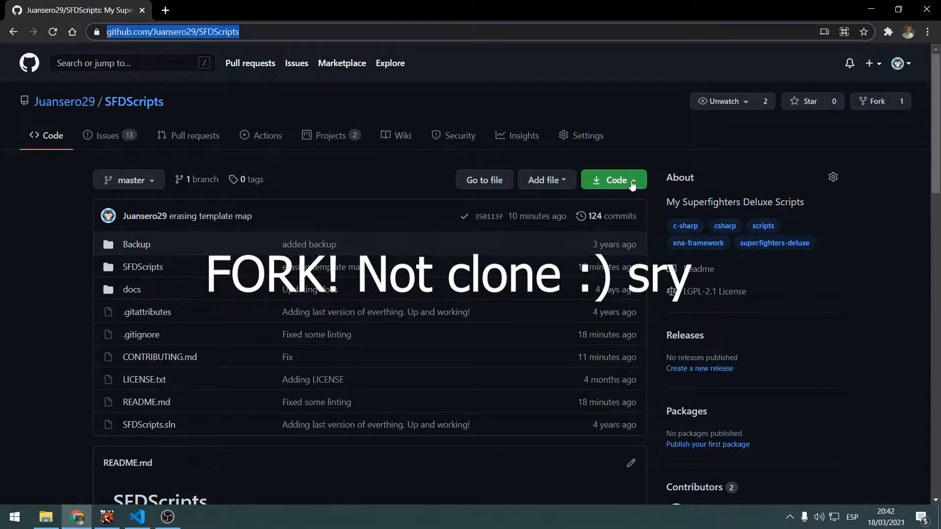
left_click(905, 65)
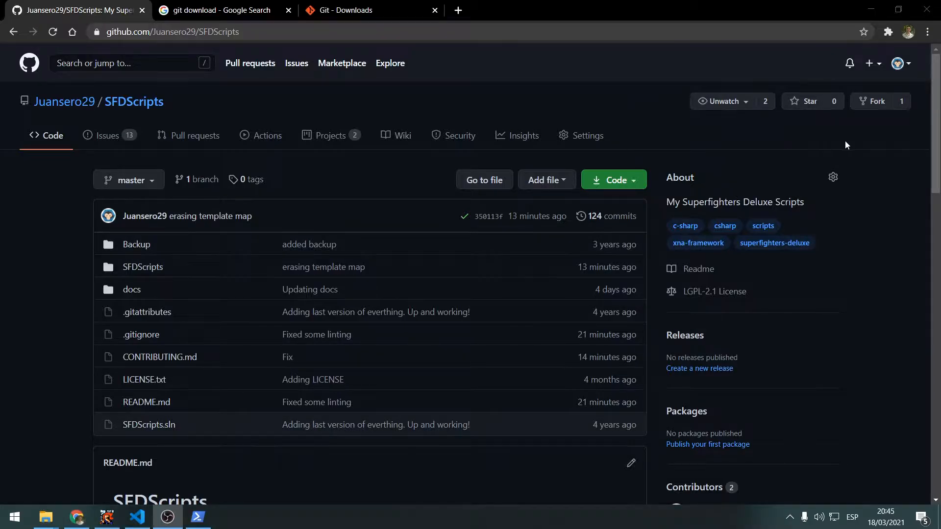
Try to fork the SFDScripts repository
left_click(871, 104)
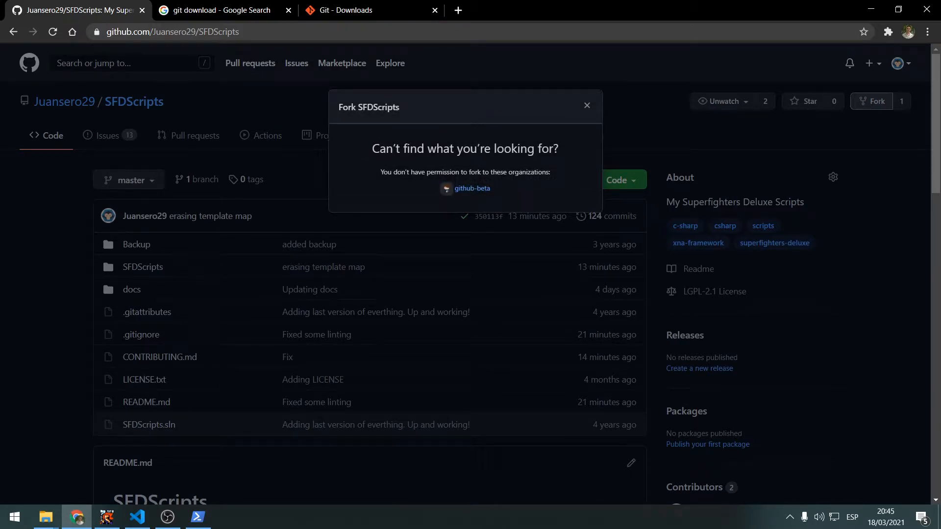
left_click_drag(372, 148, 556, 180)
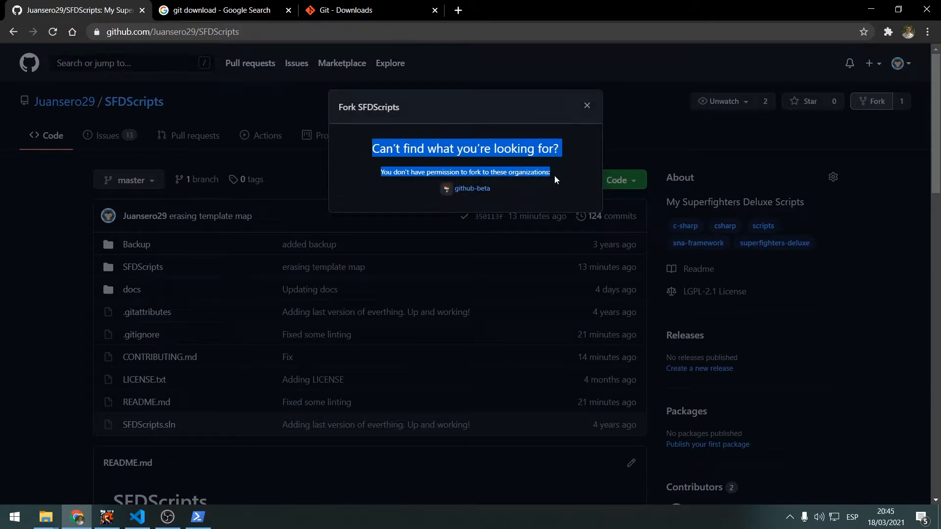
left_click(587, 107)
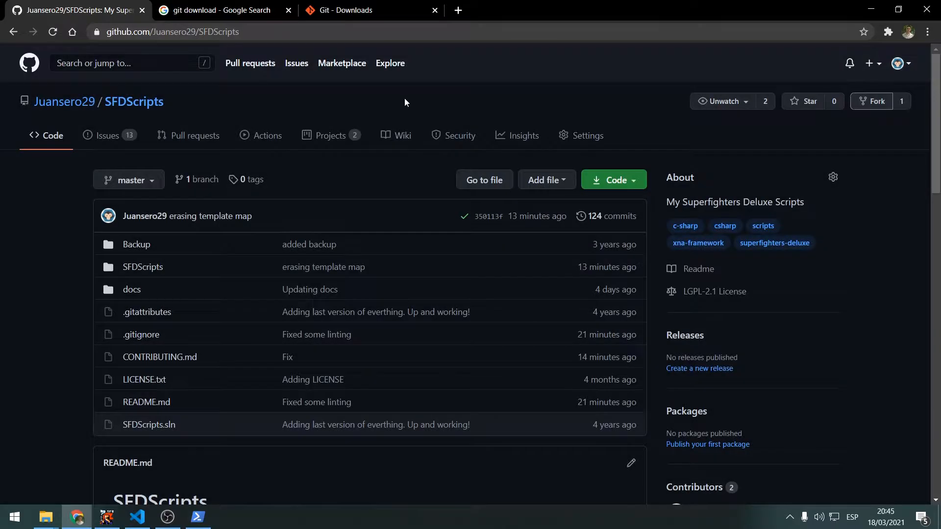
Open the ghost-chat repository from the GitHub dashboard in a new tab and fork it to the personal account
middle_click(30, 63)
left_click(214, 6)
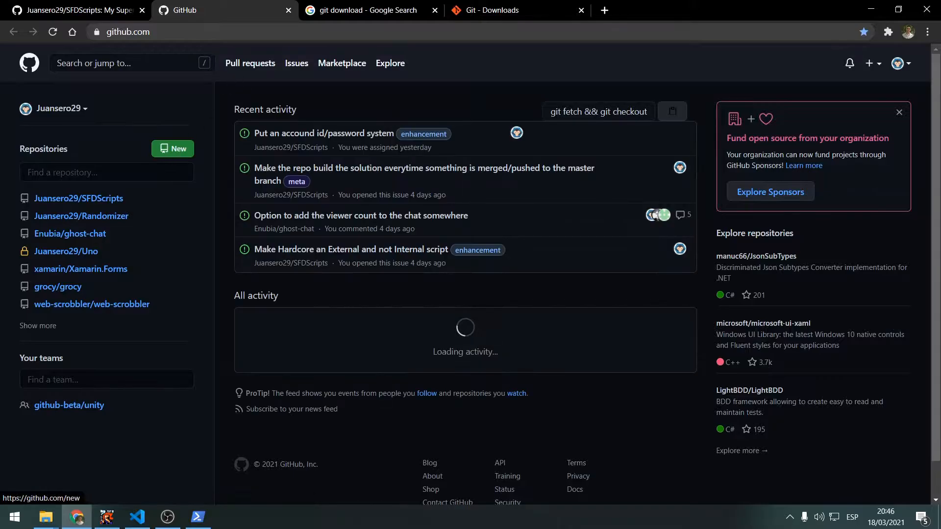
left_click(89, 235)
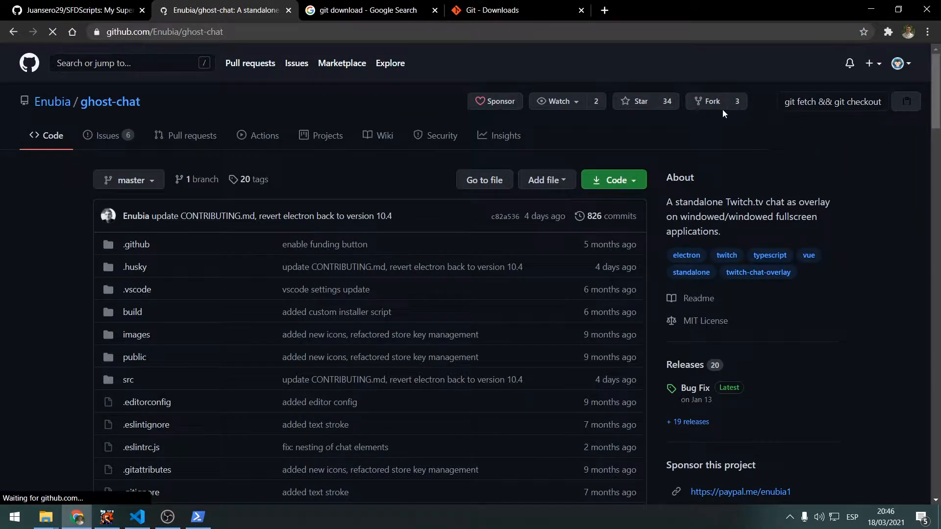
left_click(708, 103)
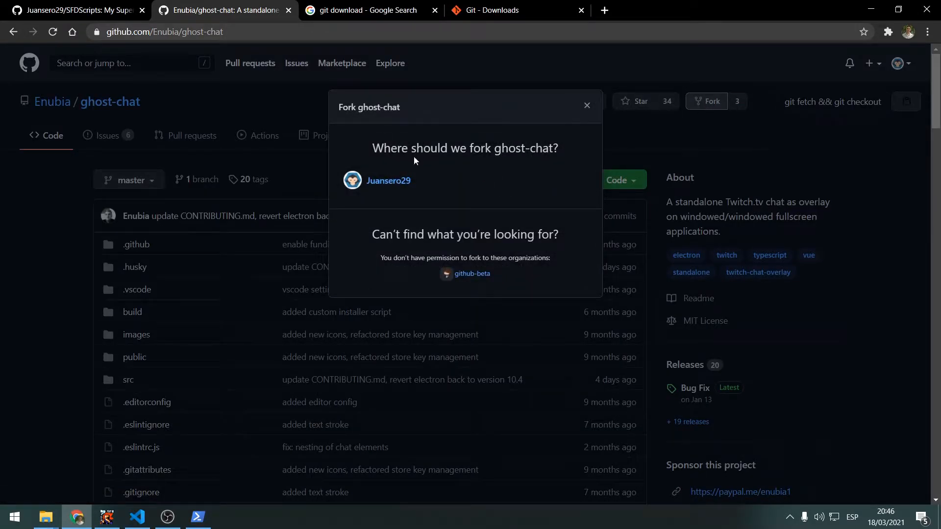
left_click_drag(373, 148, 559, 148)
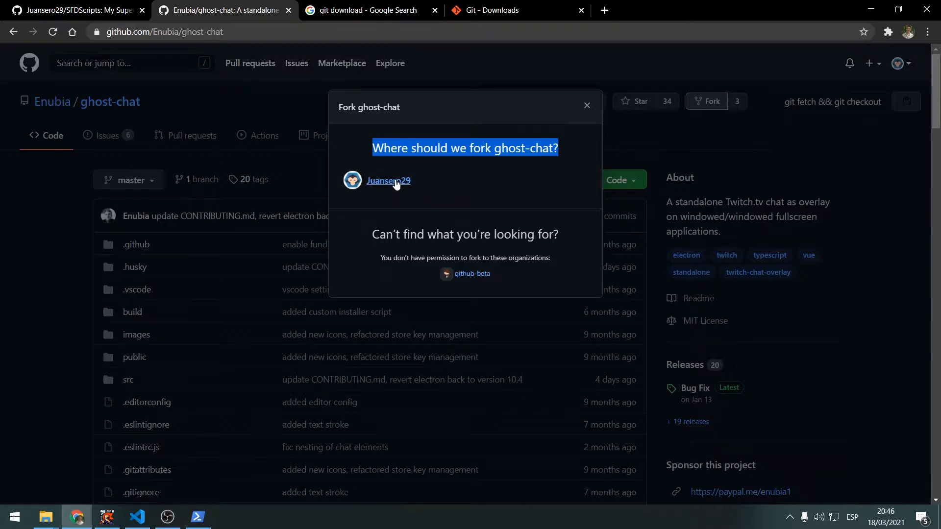
left_click(394, 181)
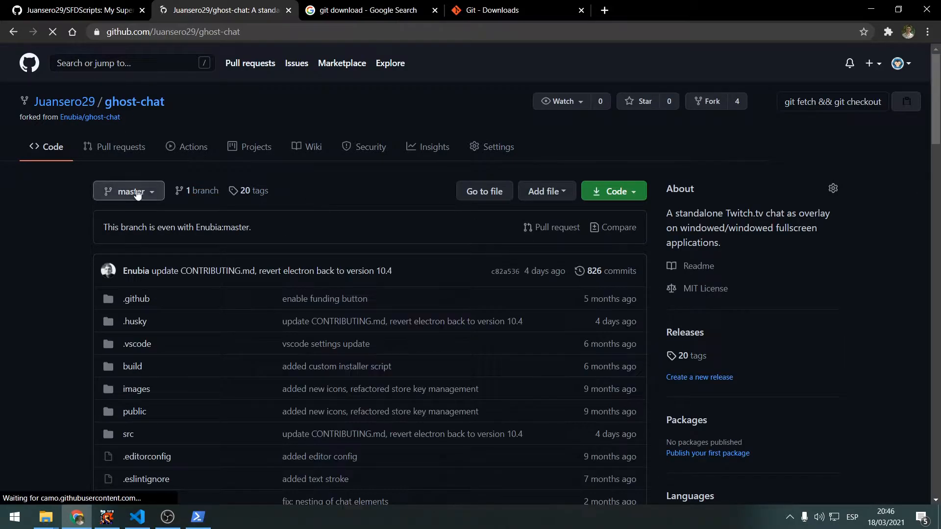
Examine the ghost-chat fork's owner, name and origin, and compare them with the SFDScripts repository's heading
mouse_move(55, 109)
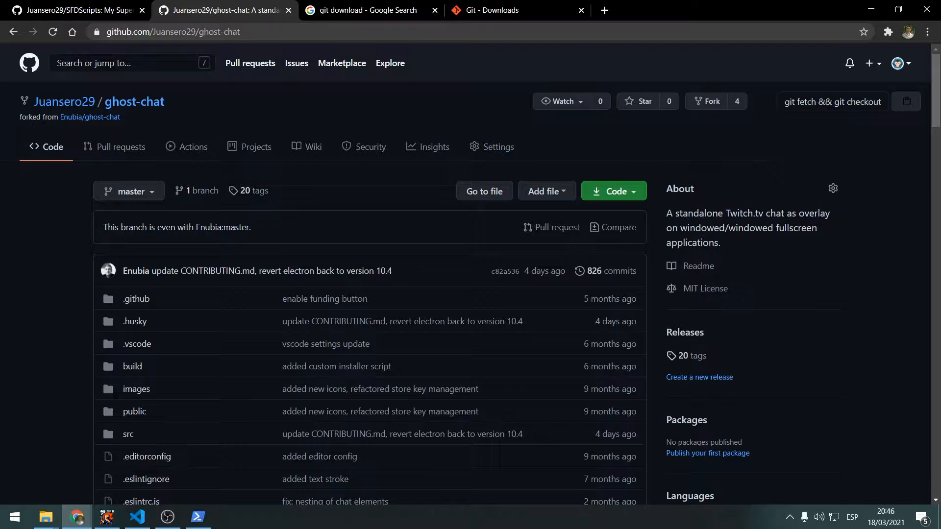
left_click_drag(20, 117, 125, 122)
left_click(146, 122)
left_click(86, 4)
left_click_drag(164, 104, 104, 104)
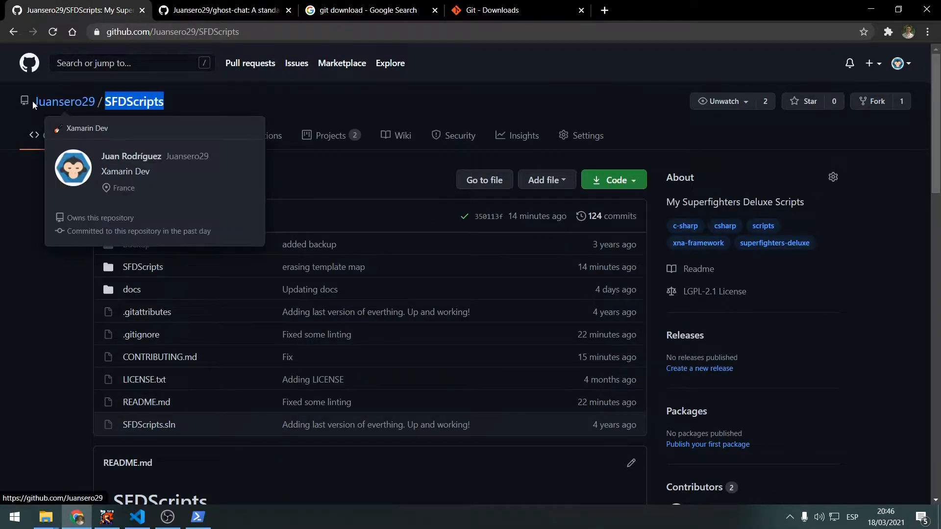
left_click(226, 10)
left_click_drag(166, 103, 105, 104)
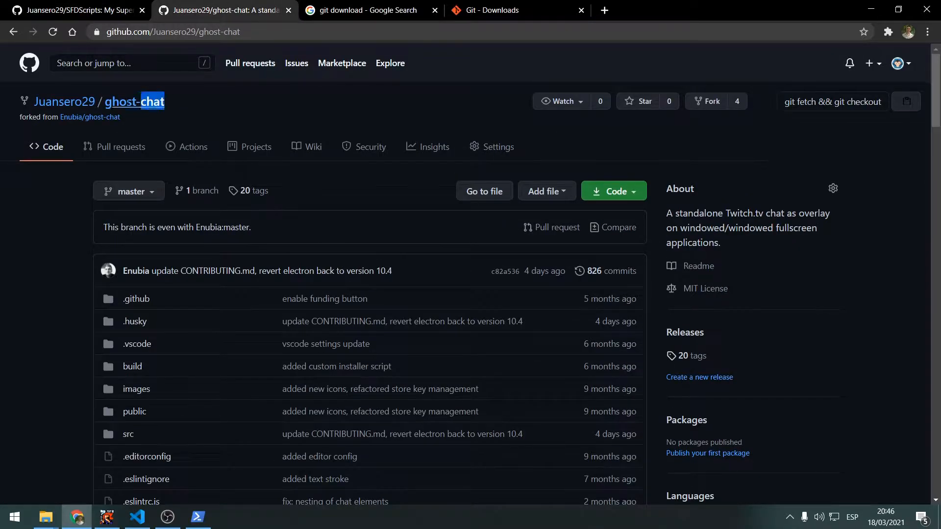
left_click_drag(33, 105, 37, 100)
left_click(35, 91)
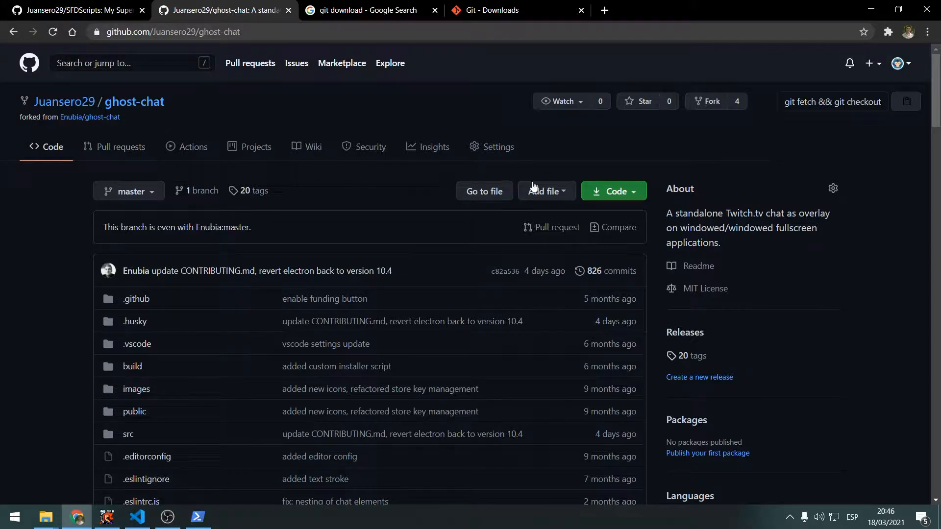
Copy the HTTPS clone URL of the forked ghost-chat repository
left_click(632, 191)
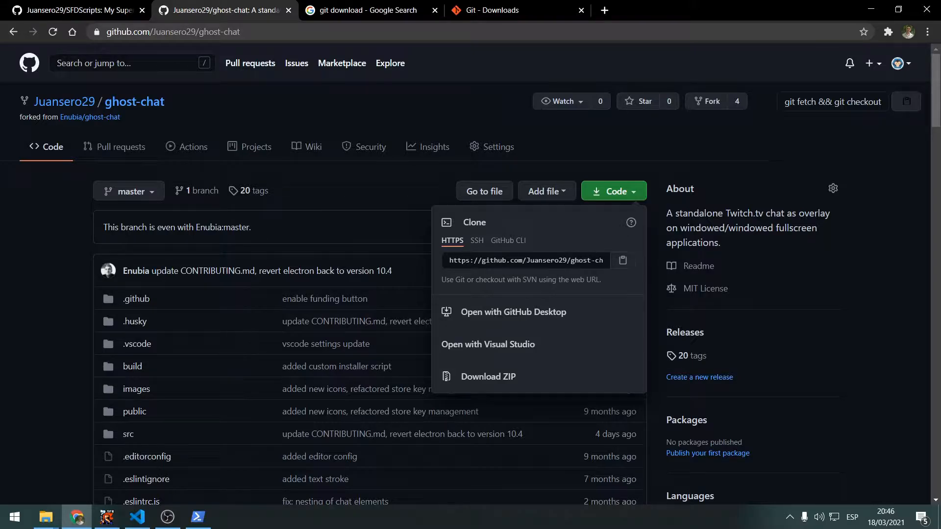
left_click(623, 260)
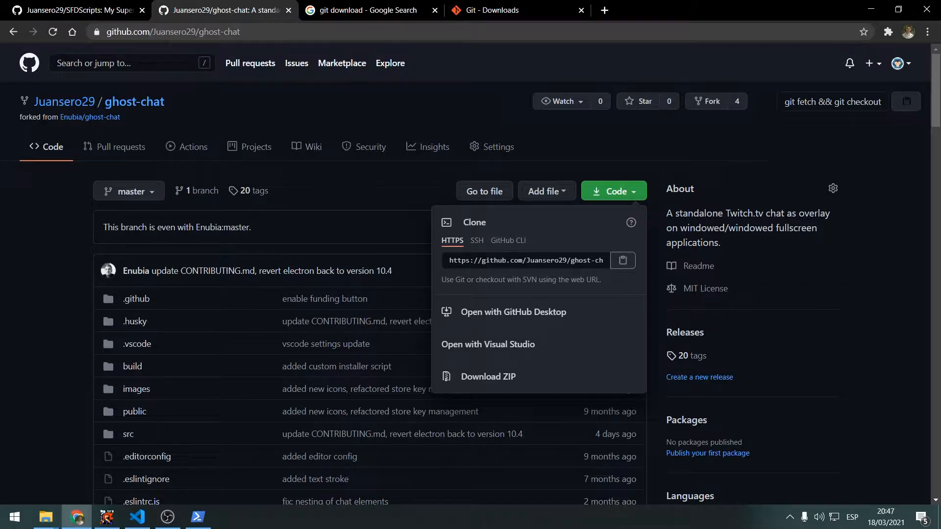
left_click(590, 261)
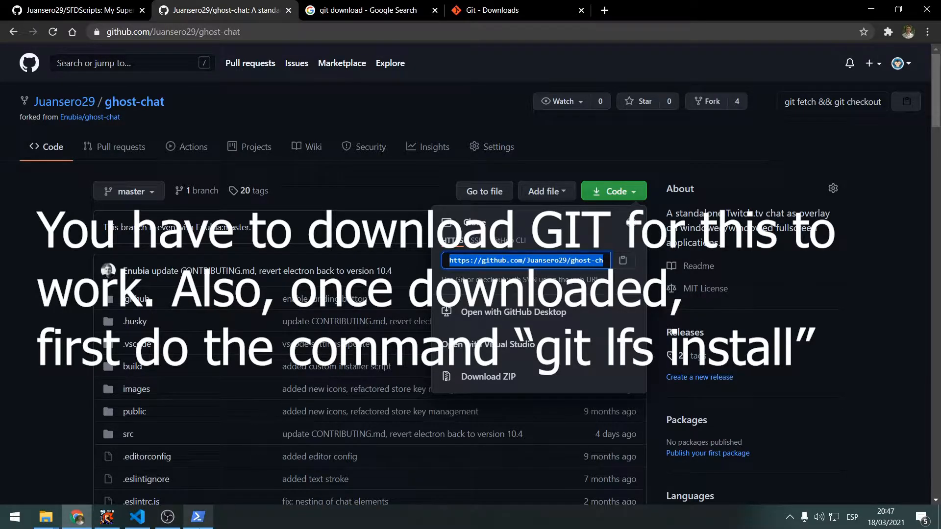
Switch to Windows PowerShell and clone the forked ghost-chat repository into the source\repos\more folder using git clone
mouse_move(197, 518)
left_click(201, 485)
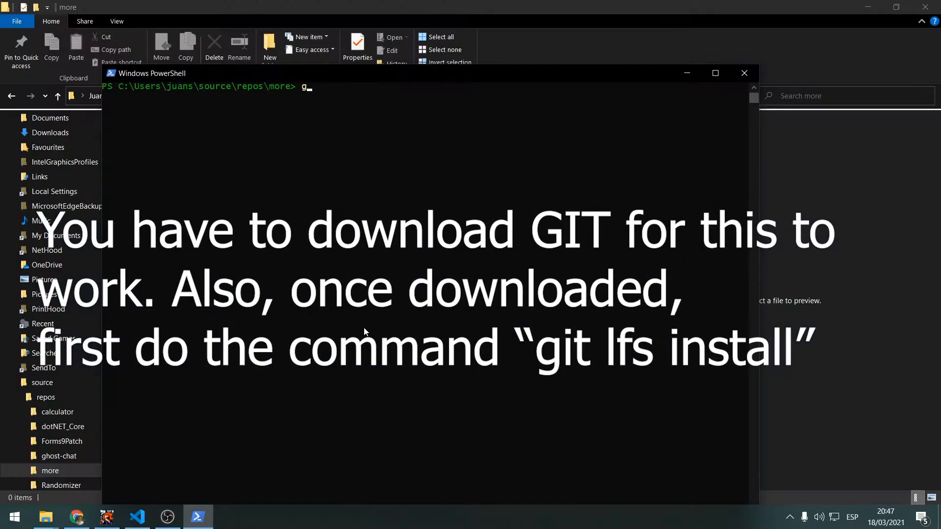
type("git clone")
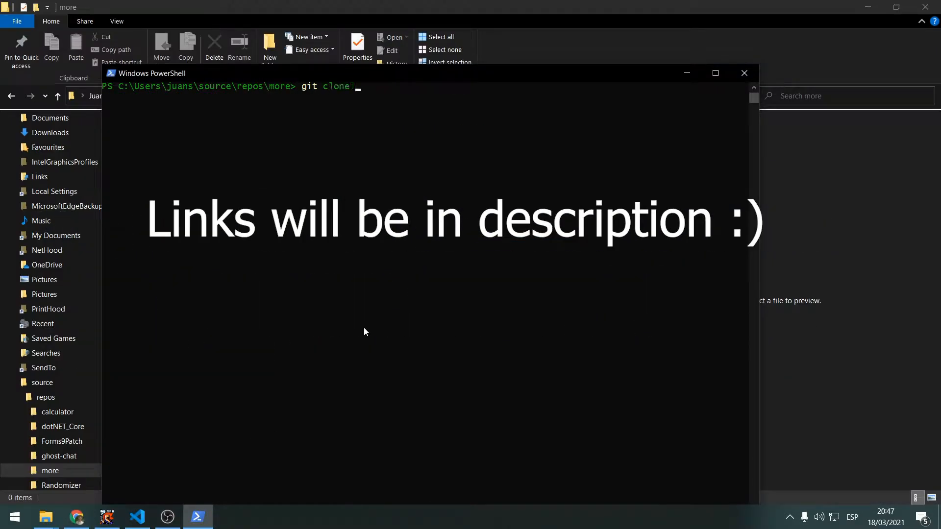
key("ctrl+v")
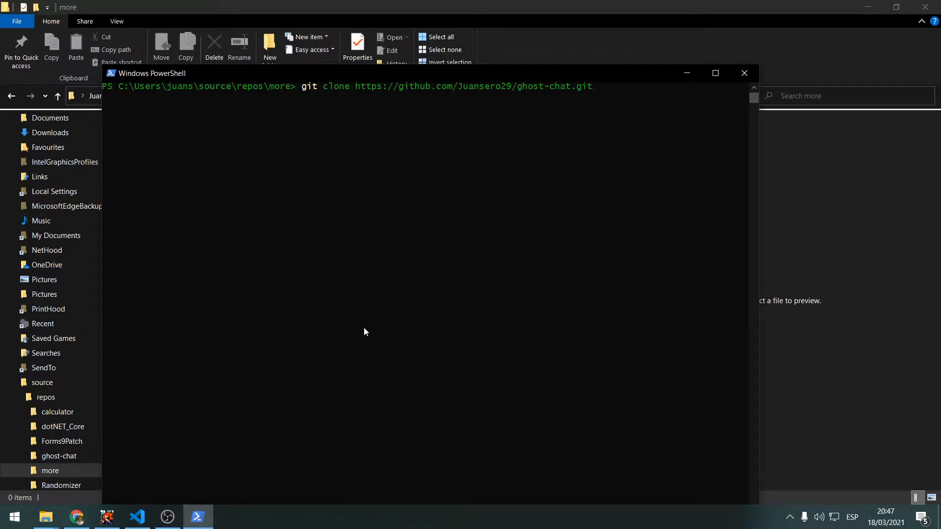
key("Return")
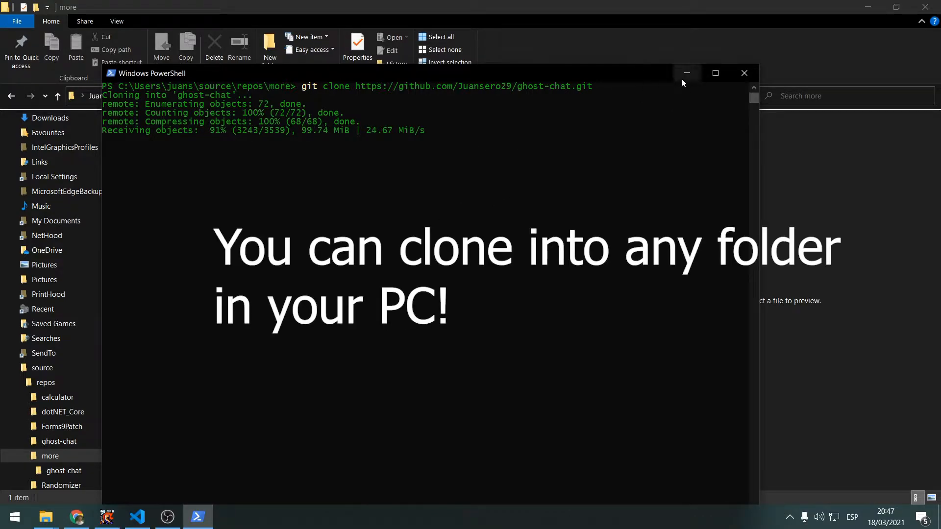
Check the contents of the cloned ghost-chat folder in File Explorer
left_click_drag(519, 89, 568, 89)
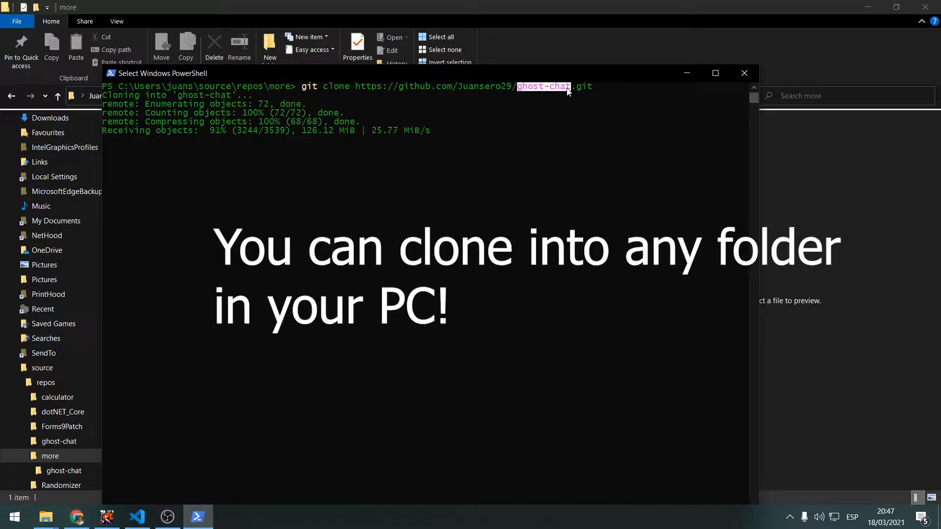
left_click(687, 73)
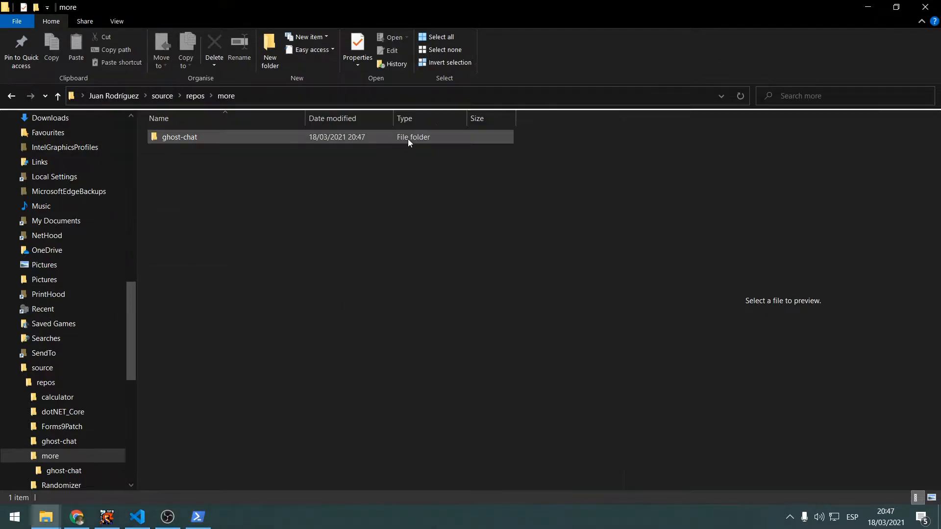
double_click(259, 138)
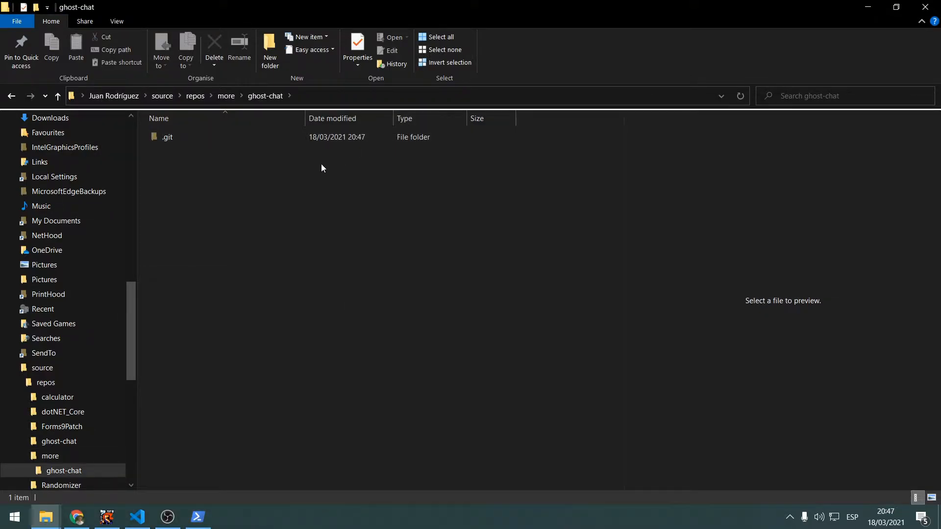
Open the SFDScripts folder in source\repos and select all of its contents
left_click(46, 516)
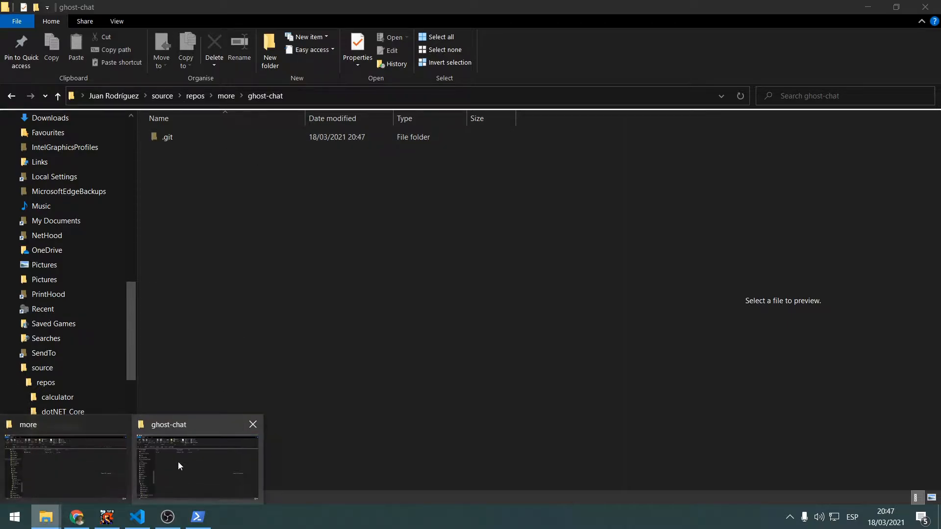
left_click(225, 95)
left_click(196, 96)
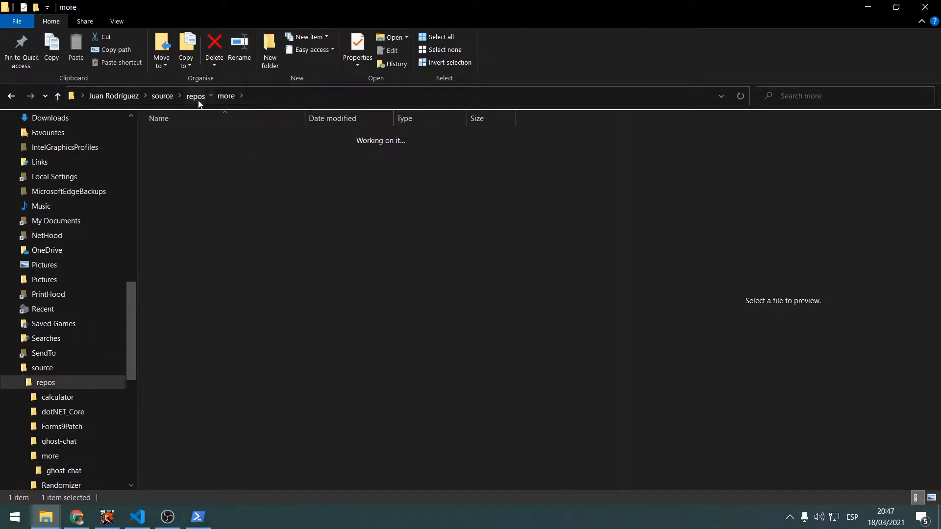
double_click(199, 230)
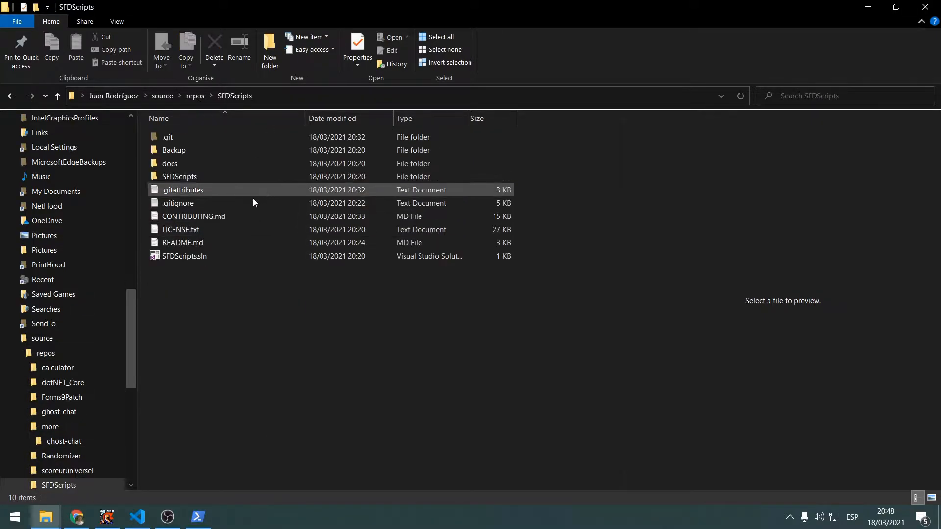
left_click_drag(241, 305, 246, 82)
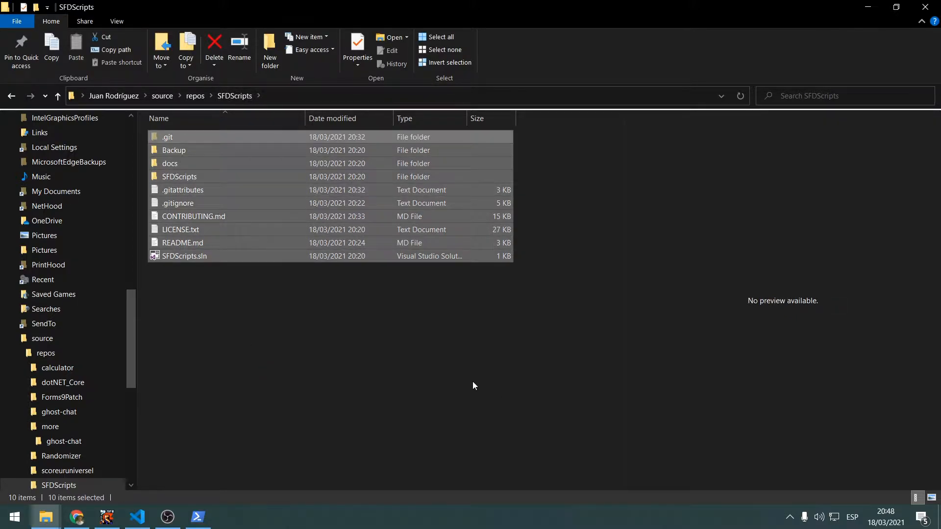
Open the SFDScripts subfolder of the repository and look through its External and Internal script folders
key("Down")
key("Down")
key("Down")
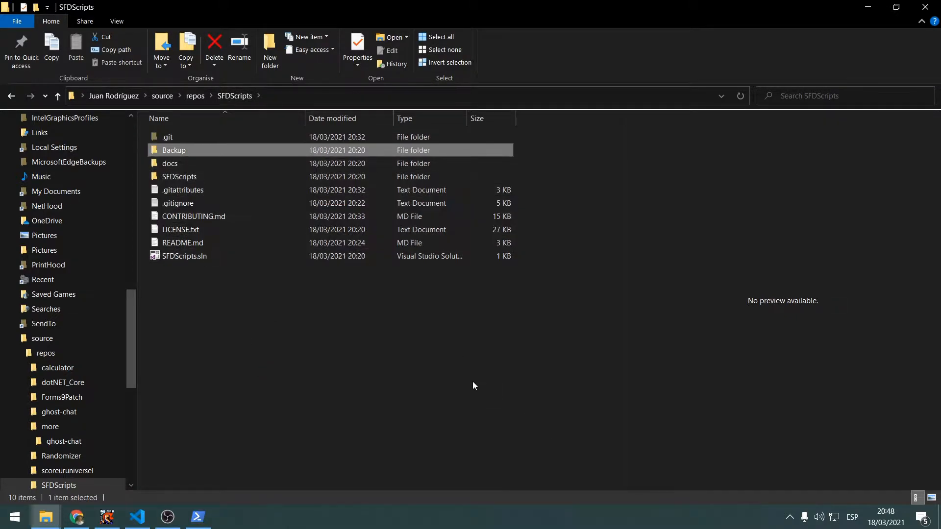
key("Return")
key("Down")
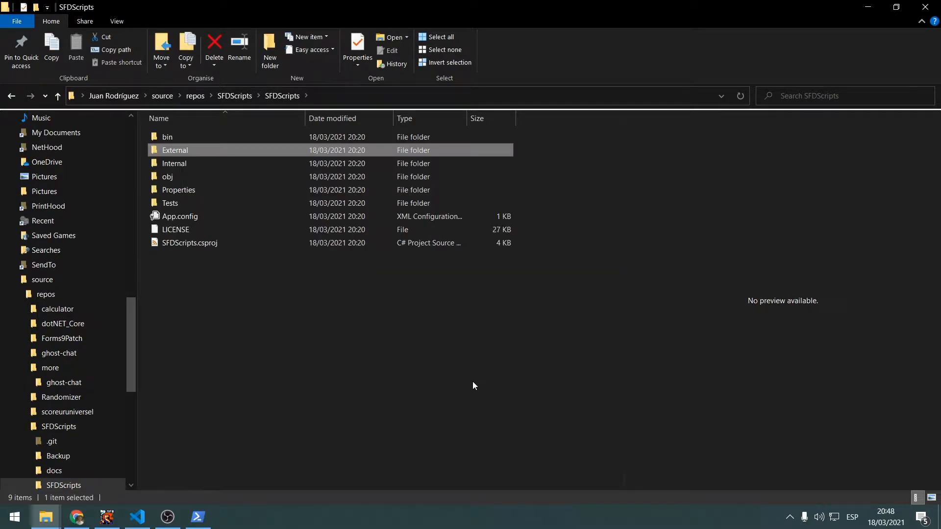
key("Down")
key("Up")
key("Return")
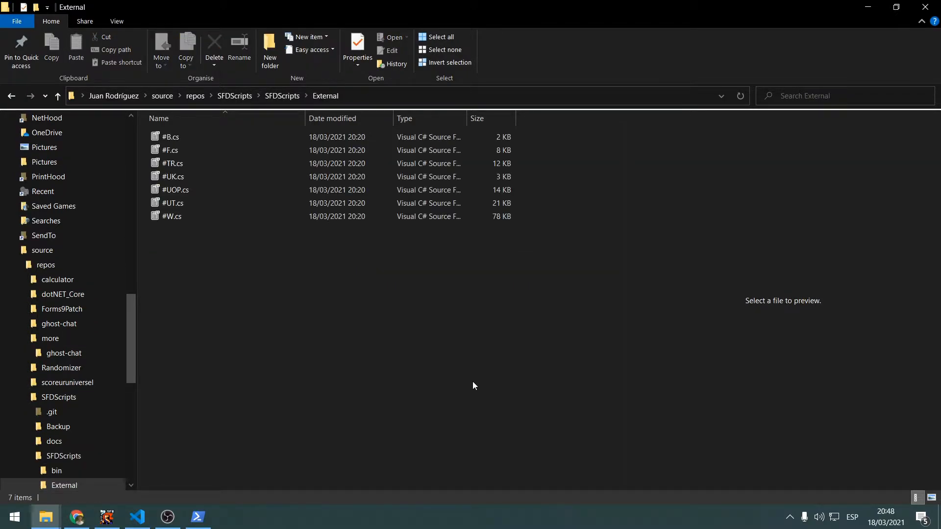
key("BackSpace")
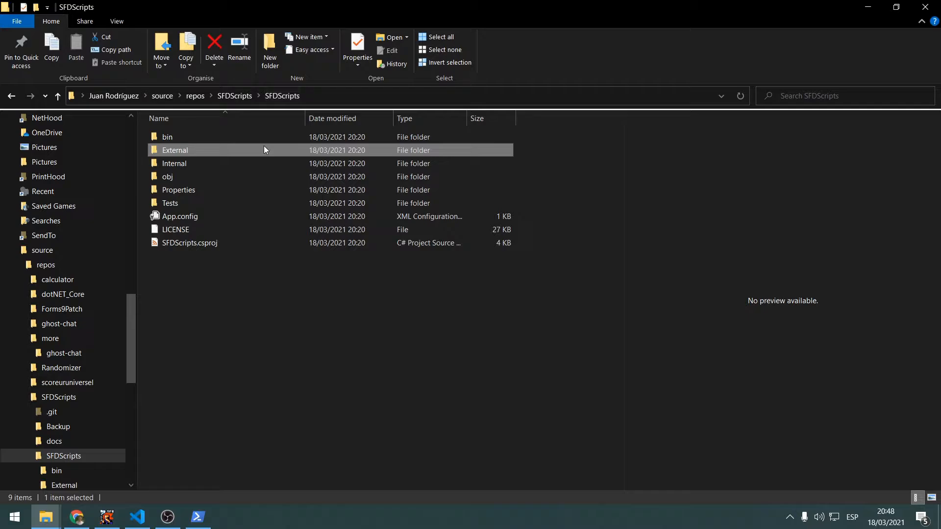
double_click(193, 162)
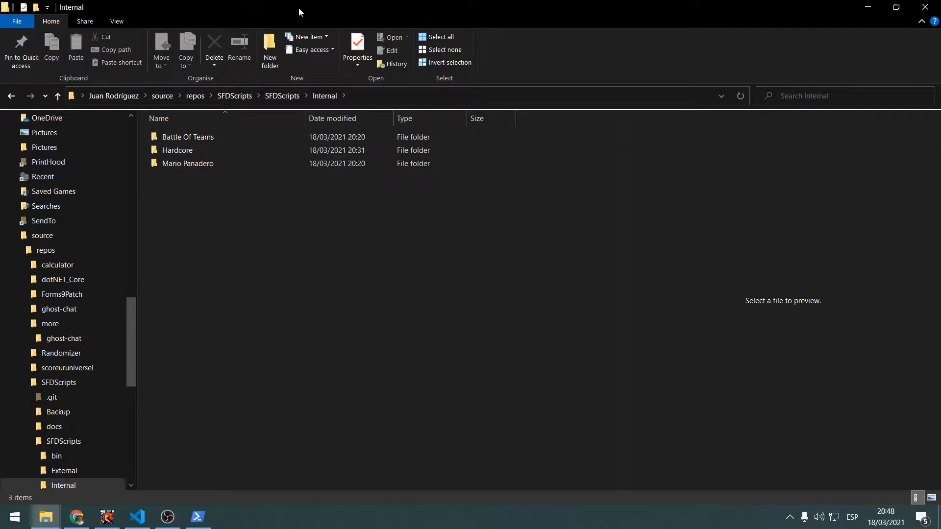
Look through the Hardcore scripts in Internal and the scripts in External, and return to the Internal folder
double_click(222, 150)
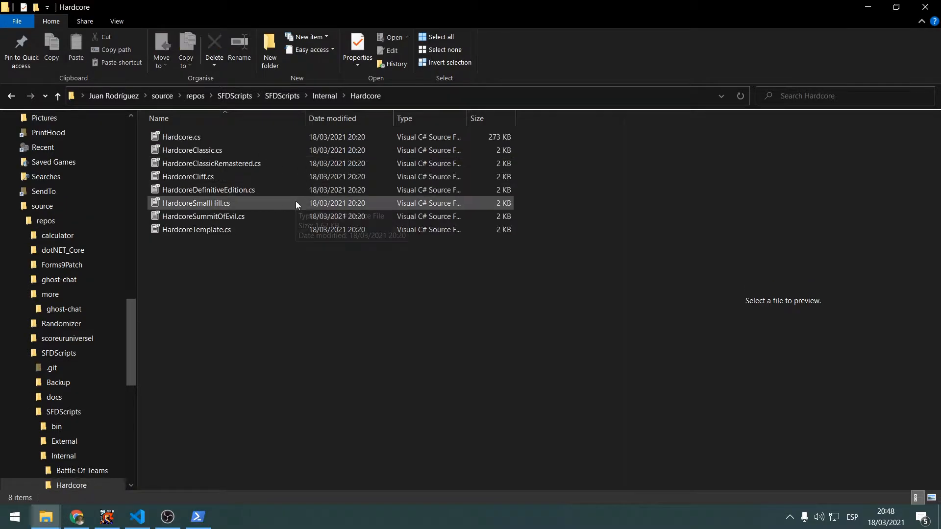
left_click(323, 96)
left_click(293, 97)
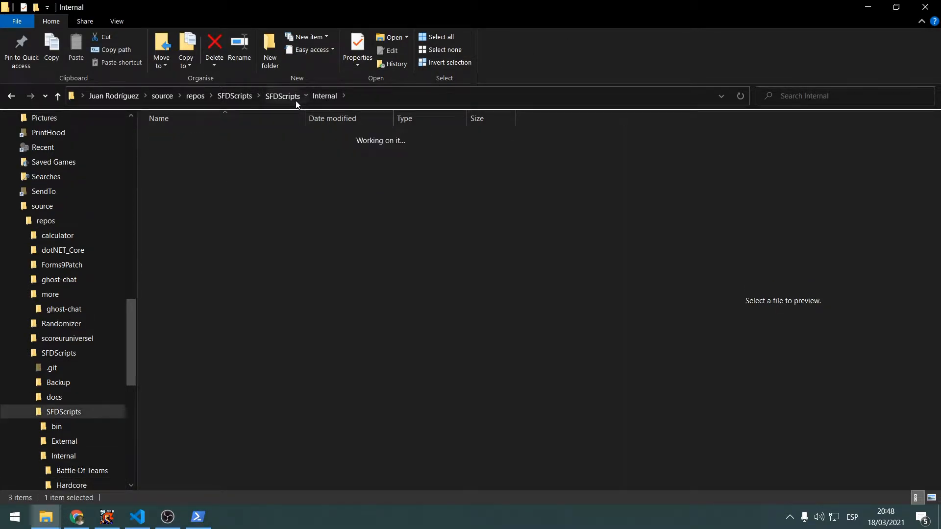
double_click(221, 154)
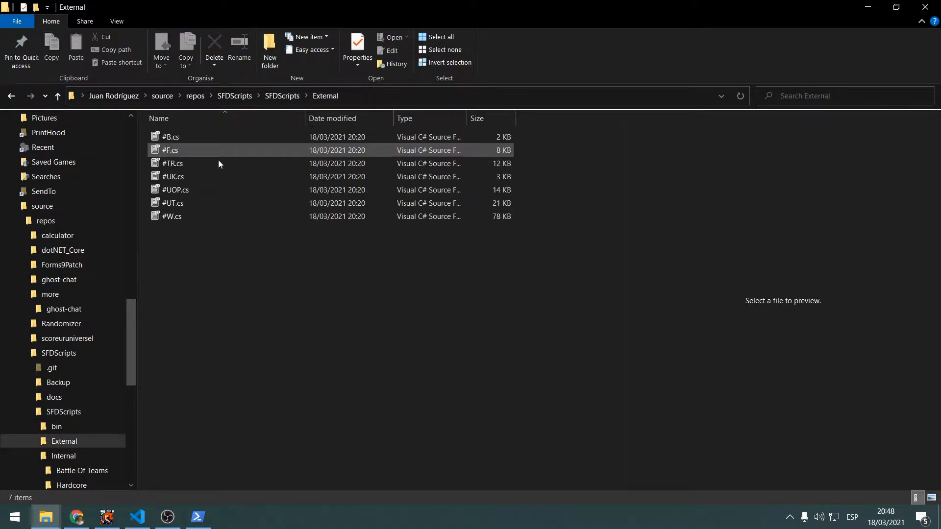
left_click(287, 96)
double_click(199, 162)
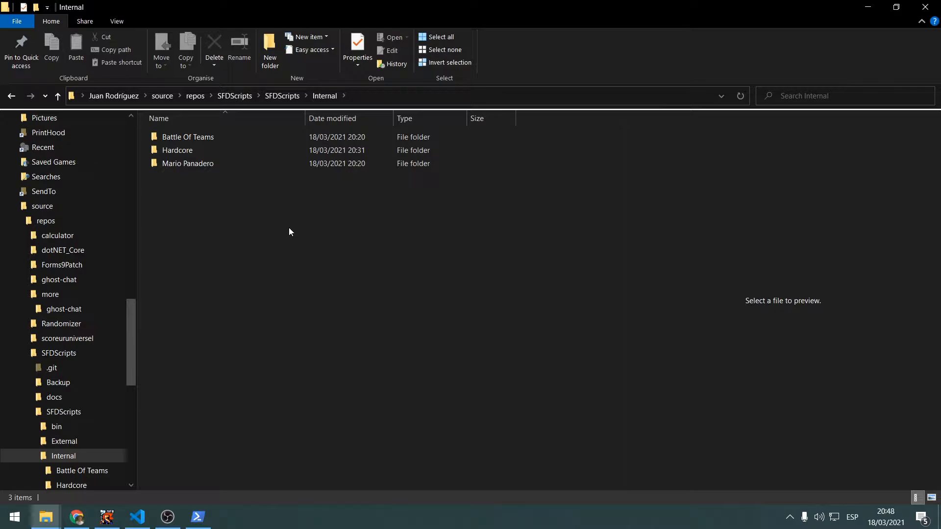
left_click(141, 525)
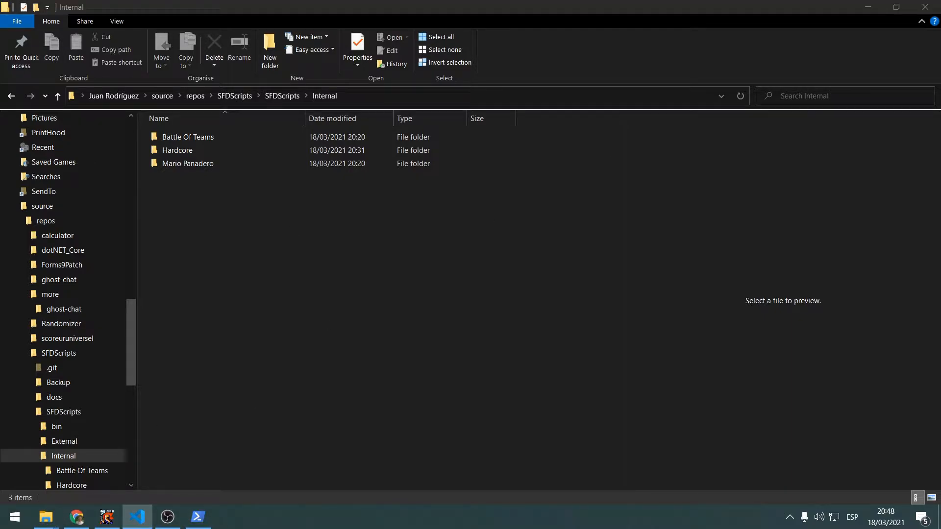
left_click(560, 202)
left_click(150, 518)
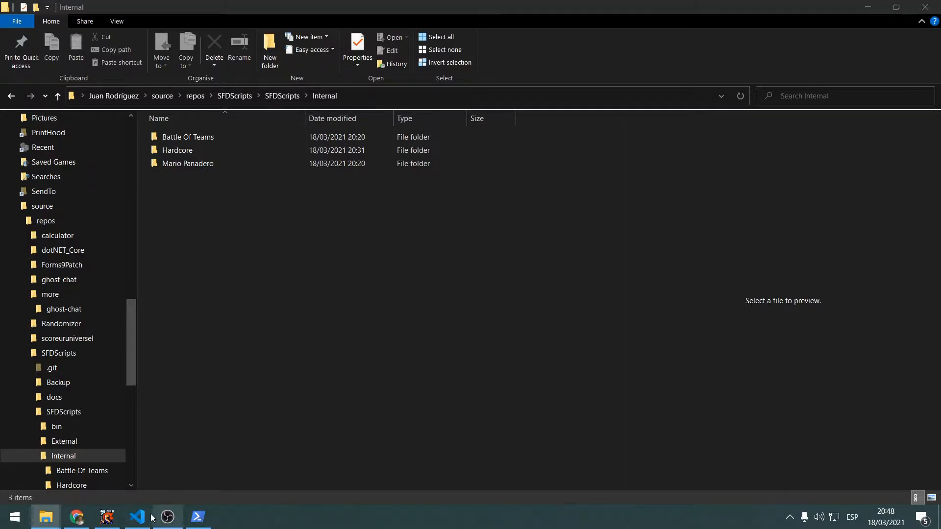
left_click(372, 306)
Open a second File Explorer window on the Internal folder and create a folder named Maps in it
key("ctrl+n")
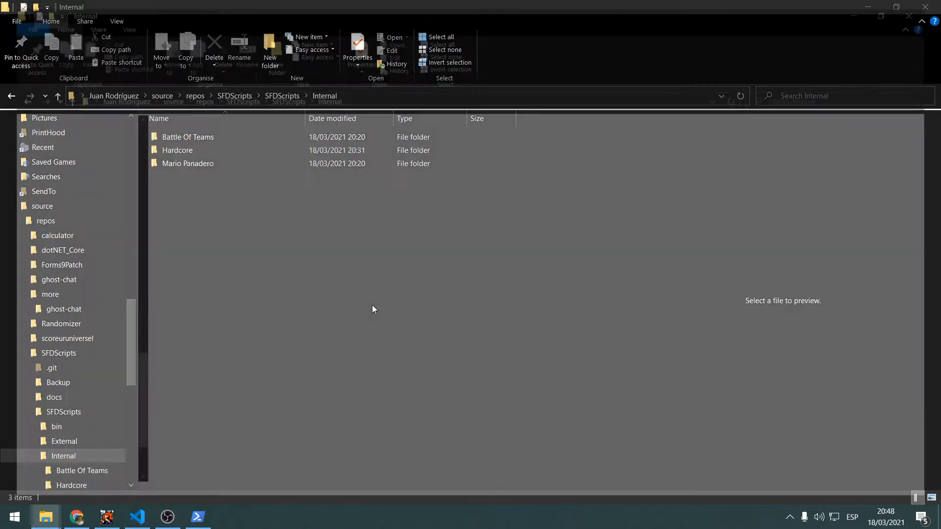
key("ctrl+shift+n")
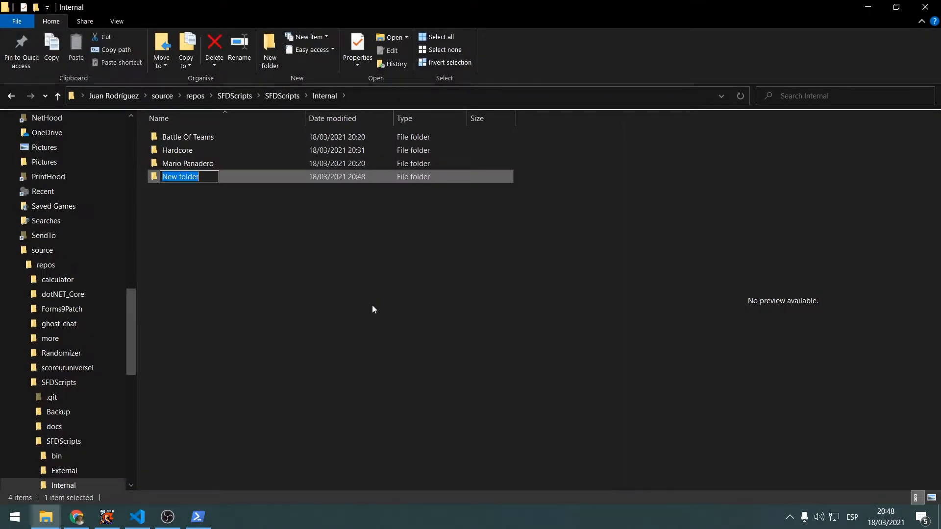
type("Mojo")
key("Return")
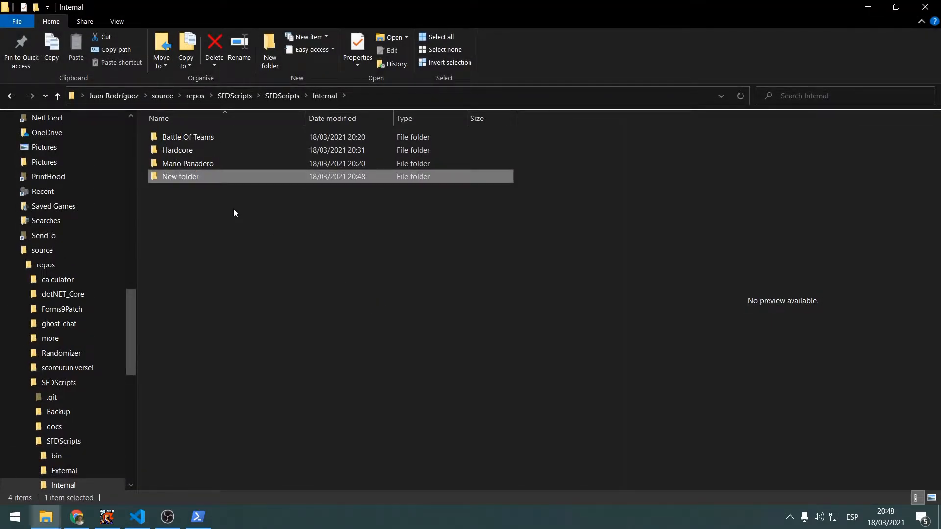
left_click(208, 181)
type("Maps")
key("Return")
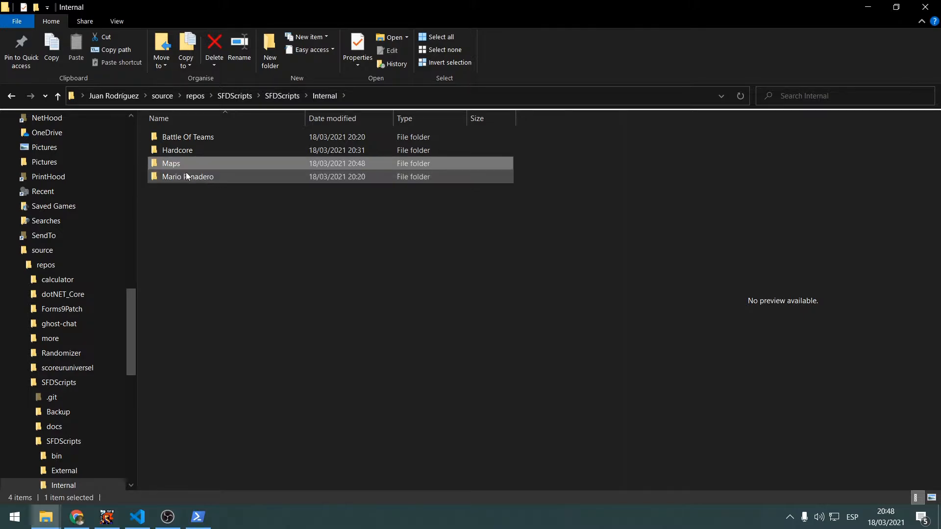
Move the Maps folder into the Hardcore folder and open it there
left_click_drag(187, 176, 193, 151)
double_click(192, 150)
double_click(190, 138)
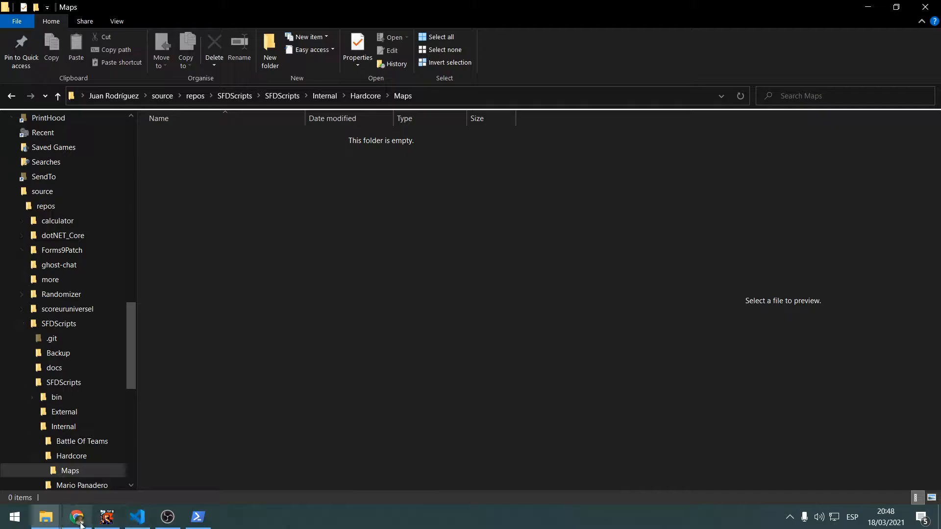
Open the Custom maps folder under Documents\Superfighters Deluxe\Maps
left_click(46, 517)
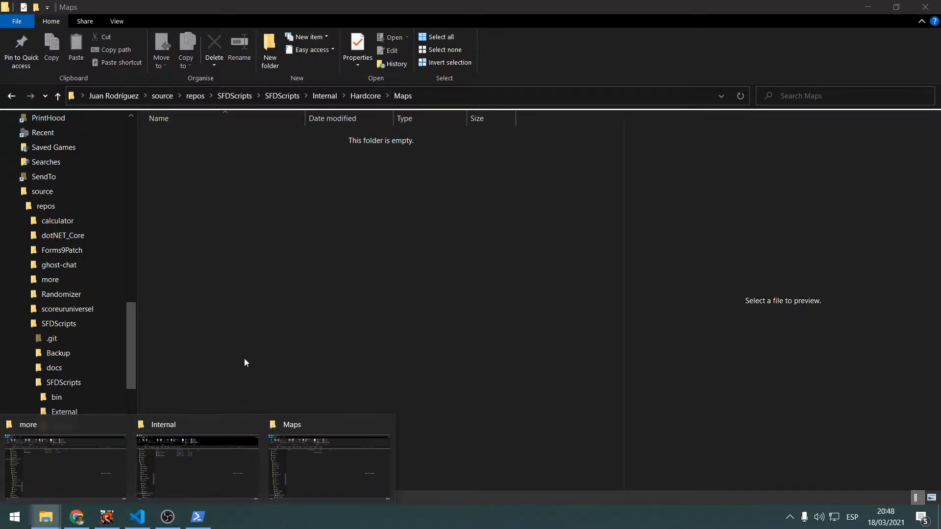
left_click_drag(131, 328, 119, 168)
left_click(49, 518)
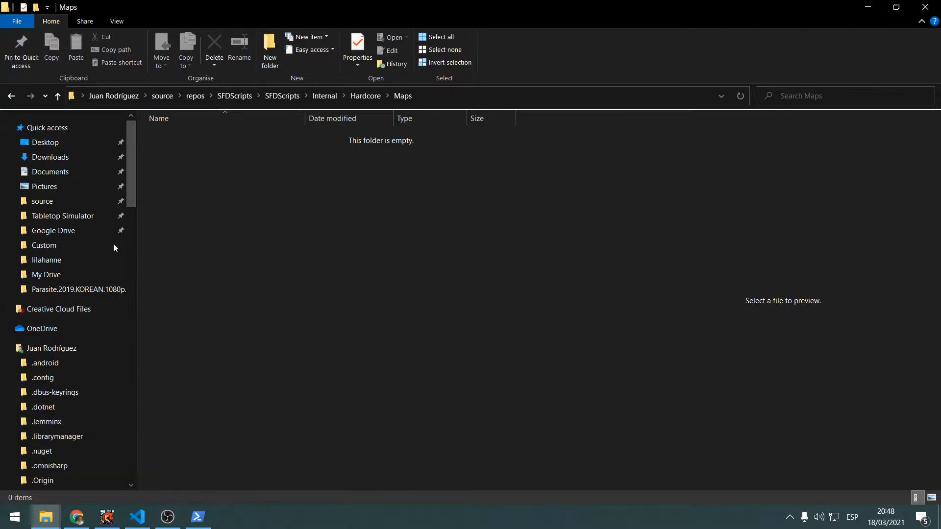
left_click(44, 171)
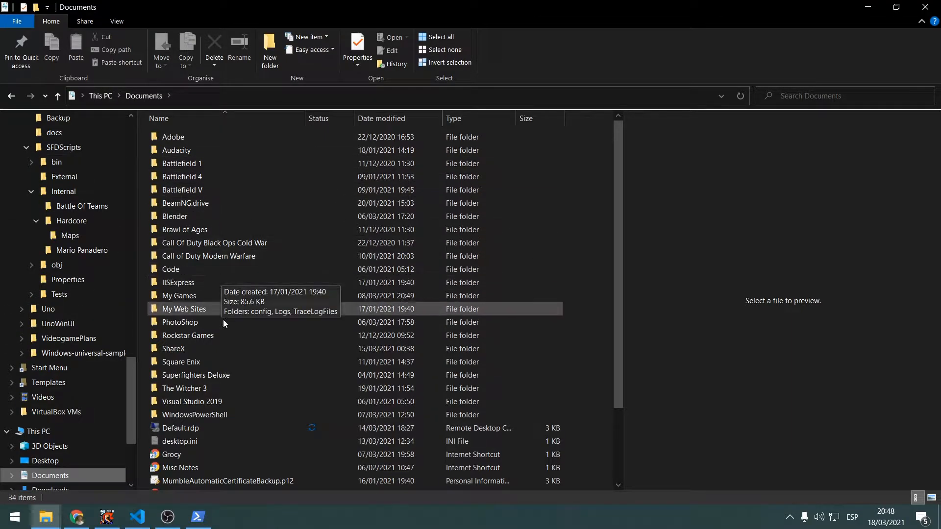
double_click(204, 377)
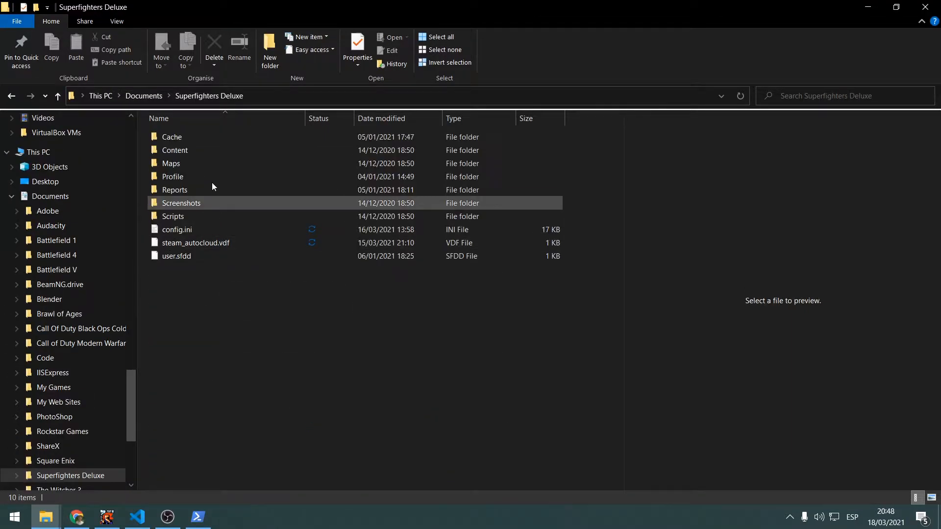
double_click(181, 164)
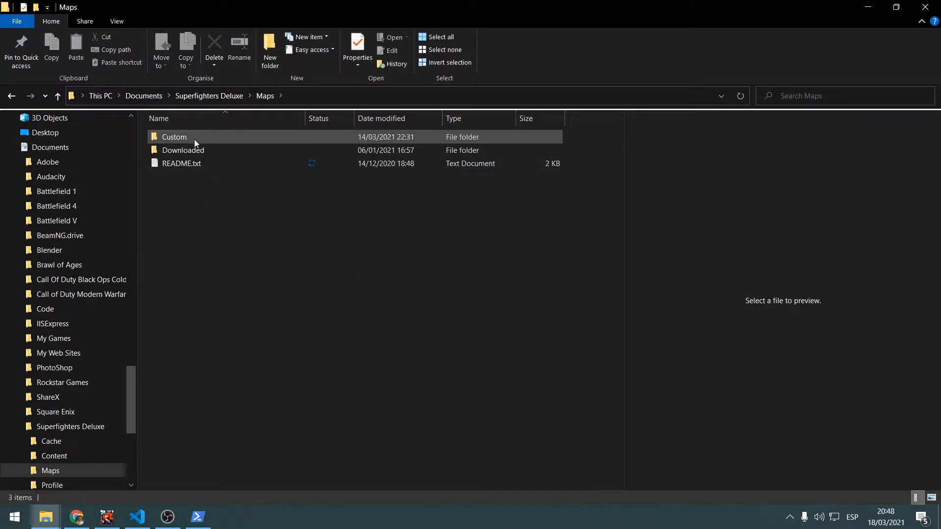
double_click(194, 137)
Copy the seven Hardcore .sfdm maps from Custom into the Internal\Hardcore\Maps folder of SFDScripts
left_click(220, 137)
left_click(241, 217, "shift")
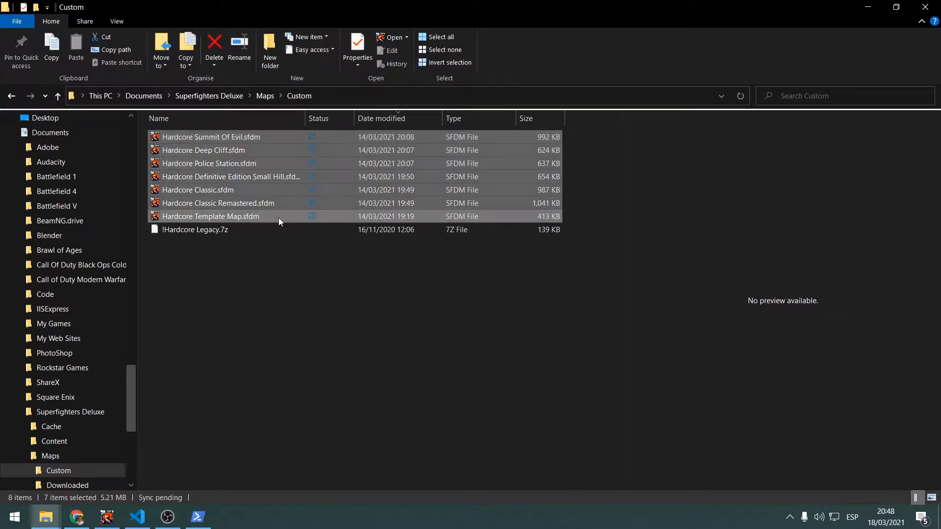
key("alt+Tab")
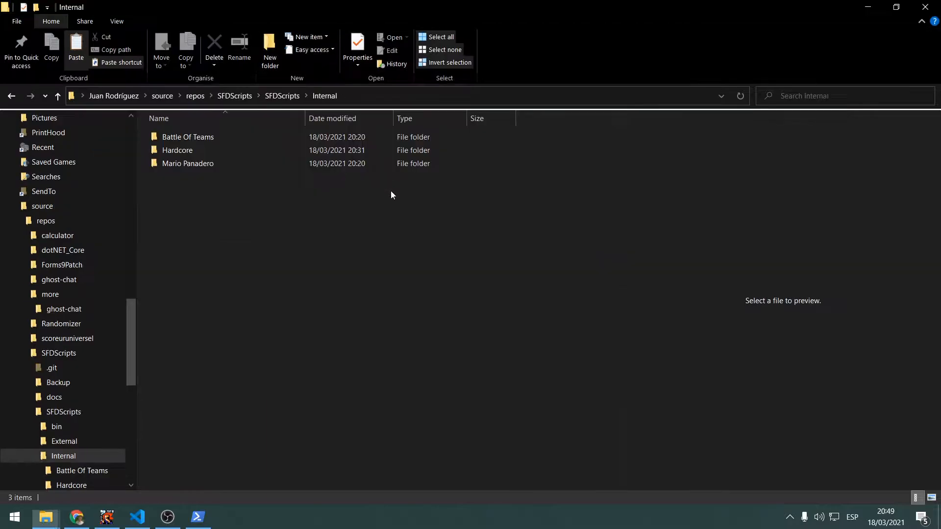
double_click(225, 151)
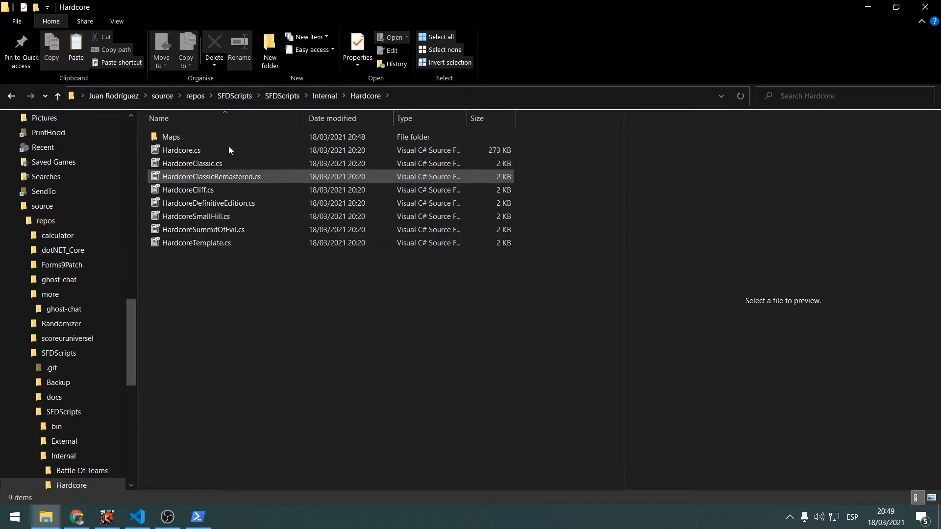
double_click(228, 141)
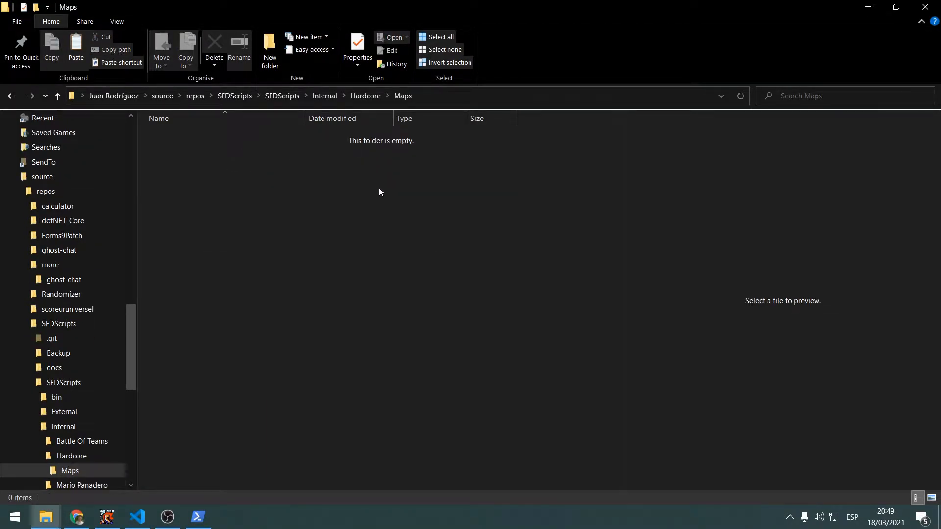
key("ctrl+v")
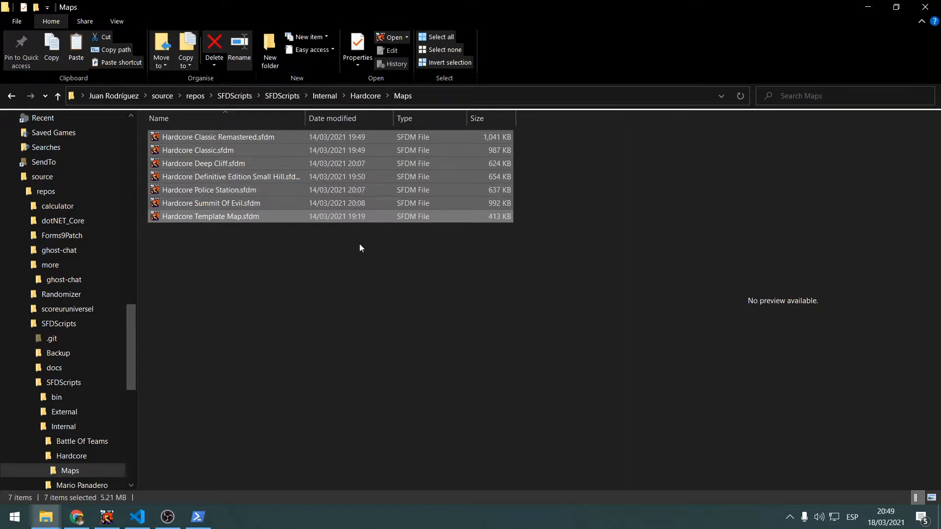
Check the ghost-chat clone progress in Windows PowerShell and minimize its window
left_click(197, 517)
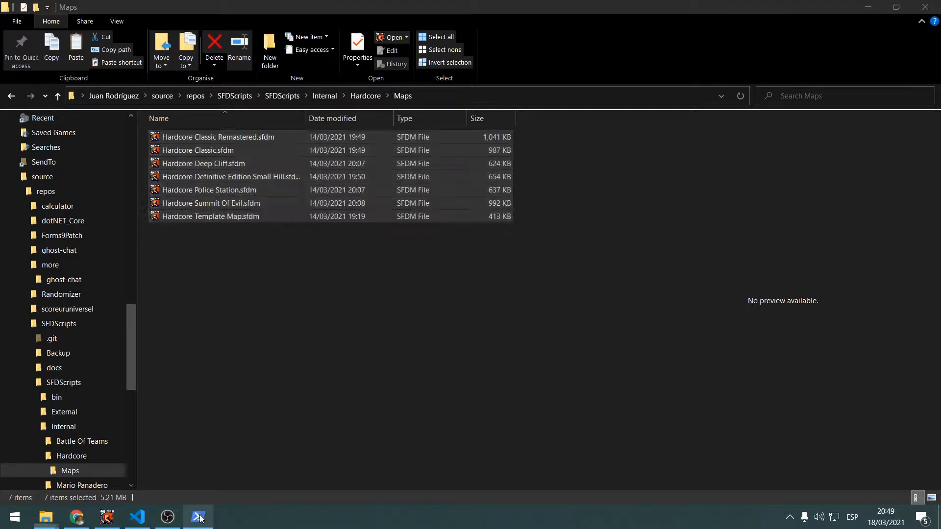
left_click(326, 326)
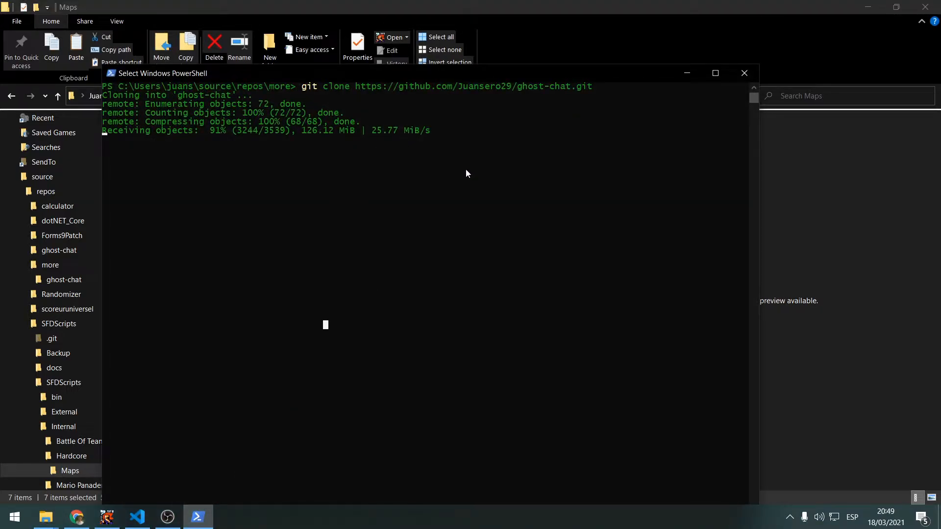
left_click_drag(493, 75, 623, 216)
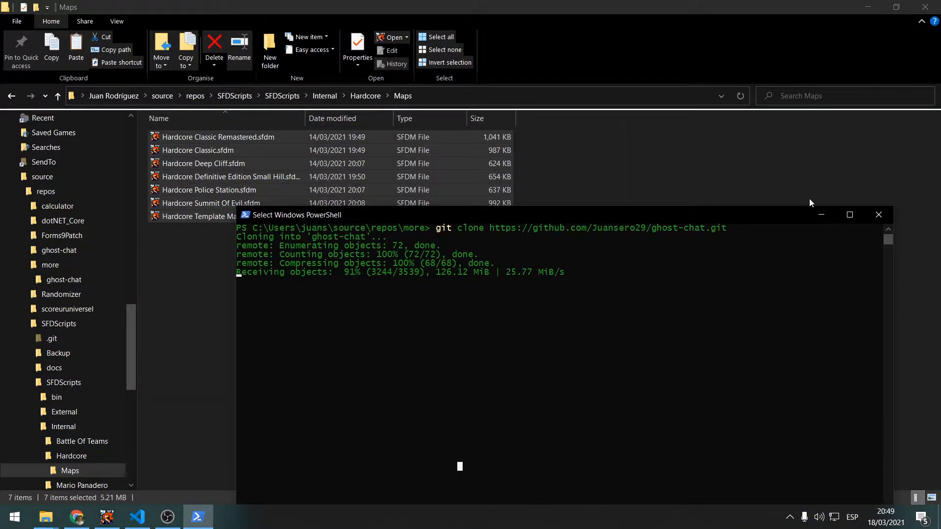
left_click(822, 216)
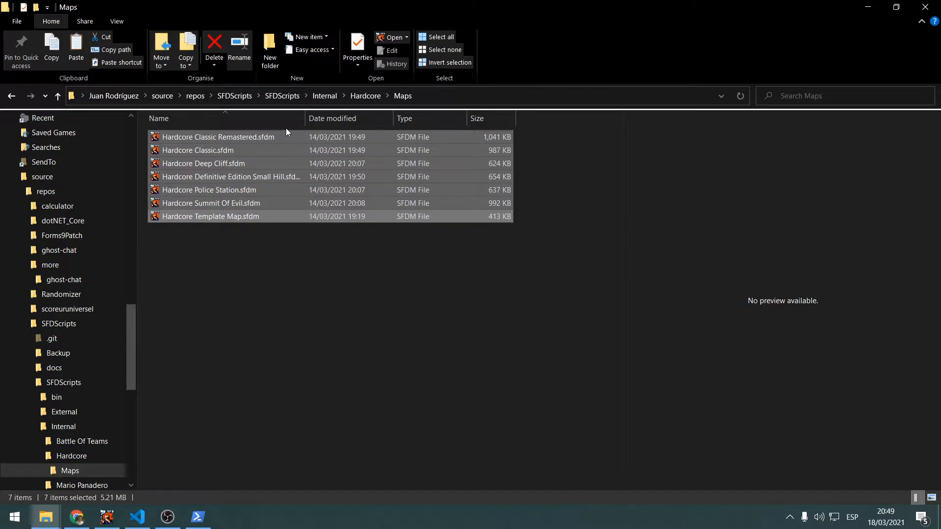
Look over the map files in Hardcore\Maps and check the user list in SFD Server
left_click(360, 265)
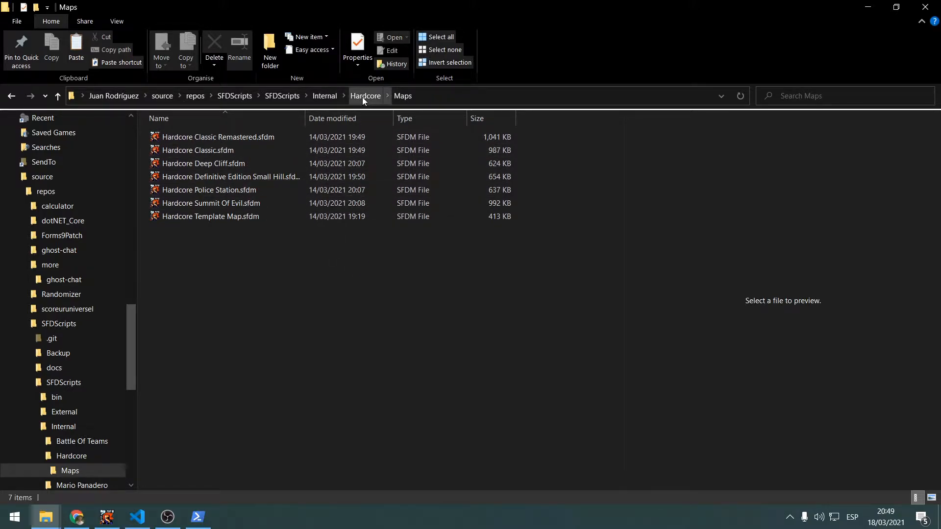
left_click_drag(312, 293, 275, 148)
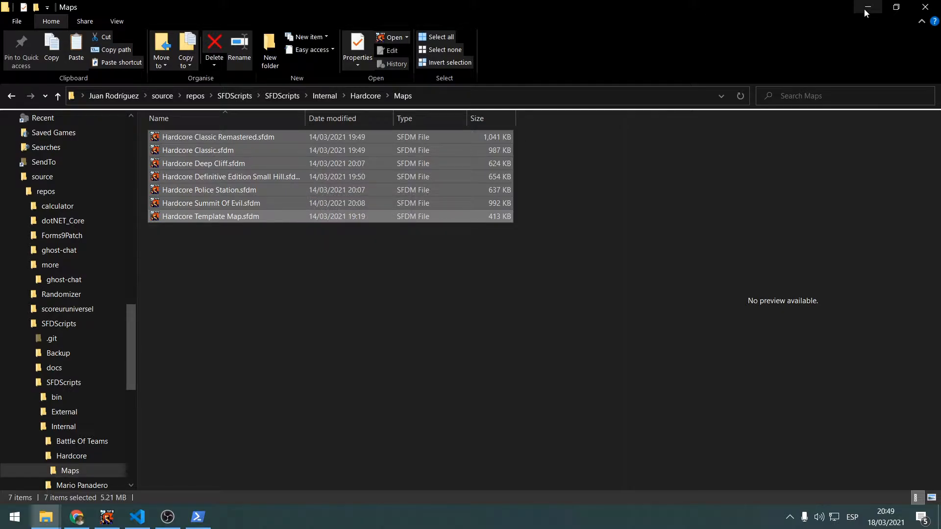
left_click(107, 517)
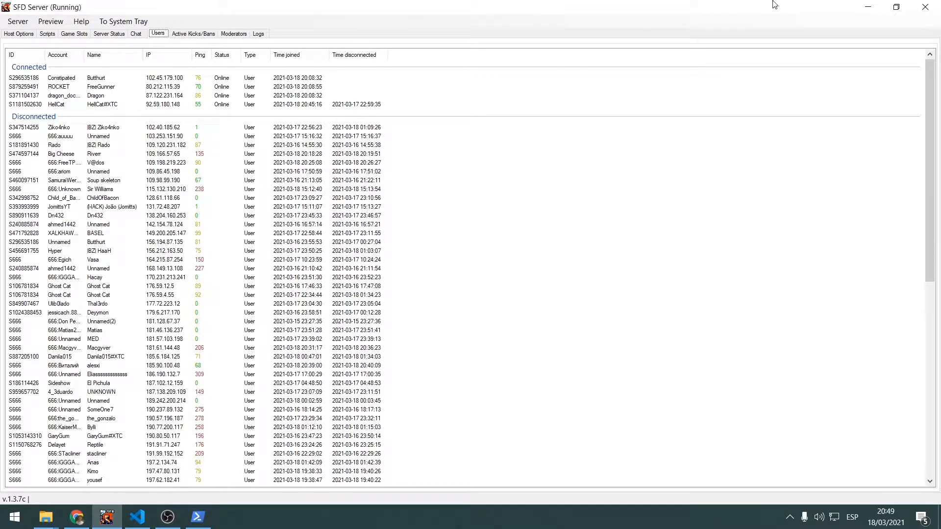
left_click(868, 7)
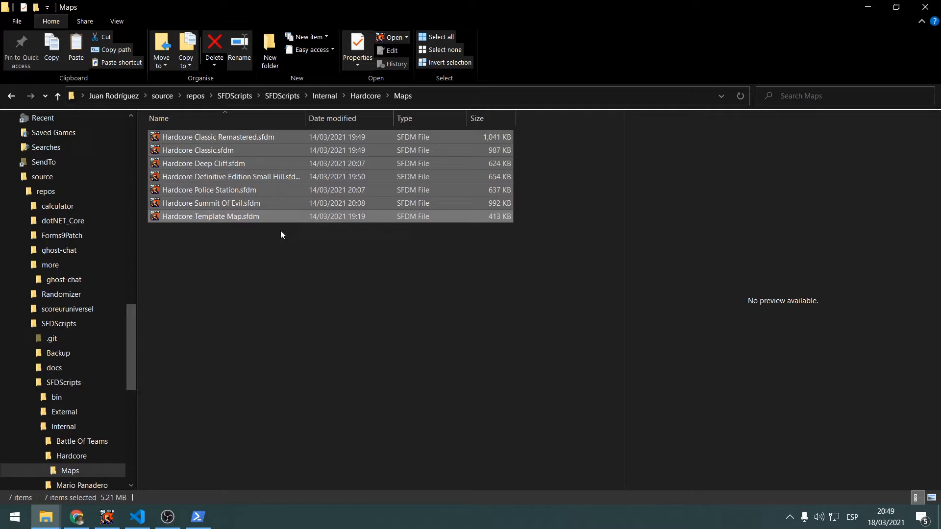
left_click(253, 221)
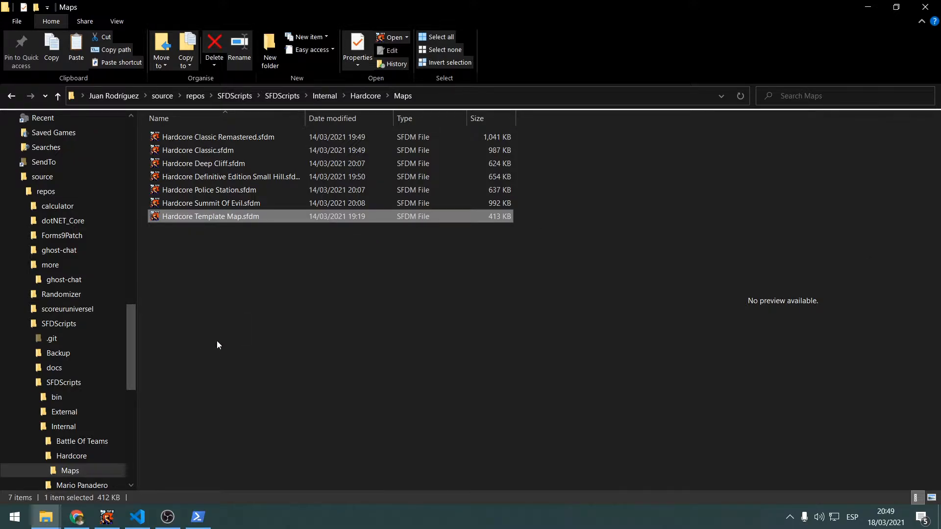
left_click(108, 519)
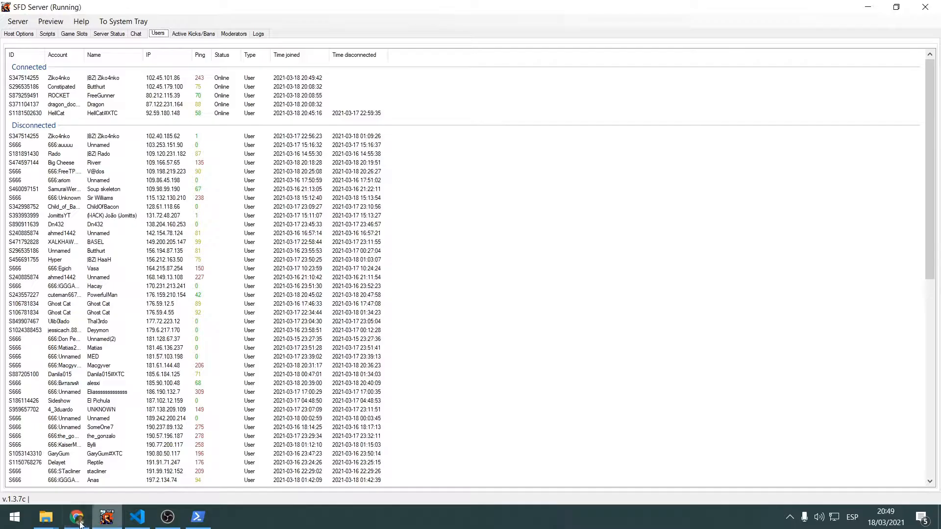
mouse_move(54, 525)
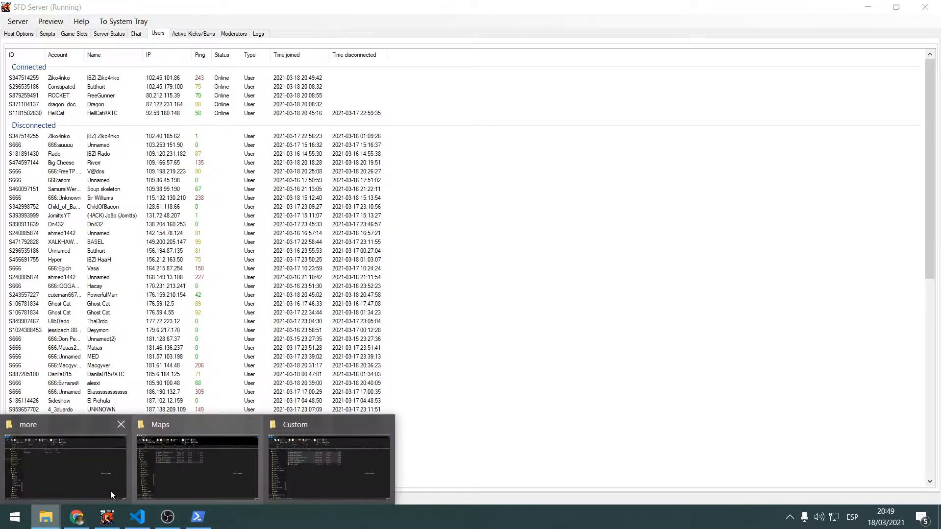
left_click(195, 480)
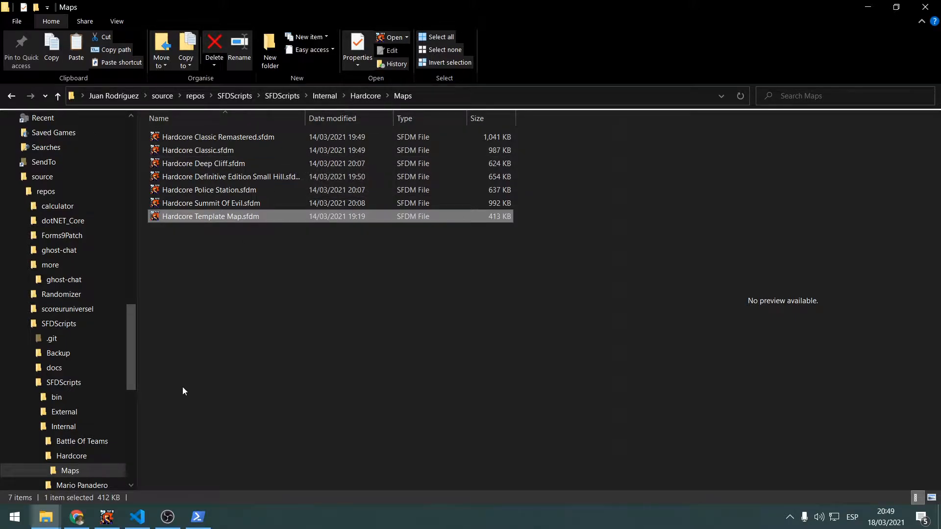
Switch to Chrome and show the SFDScripts repository page on GitHub
mouse_move(81, 524)
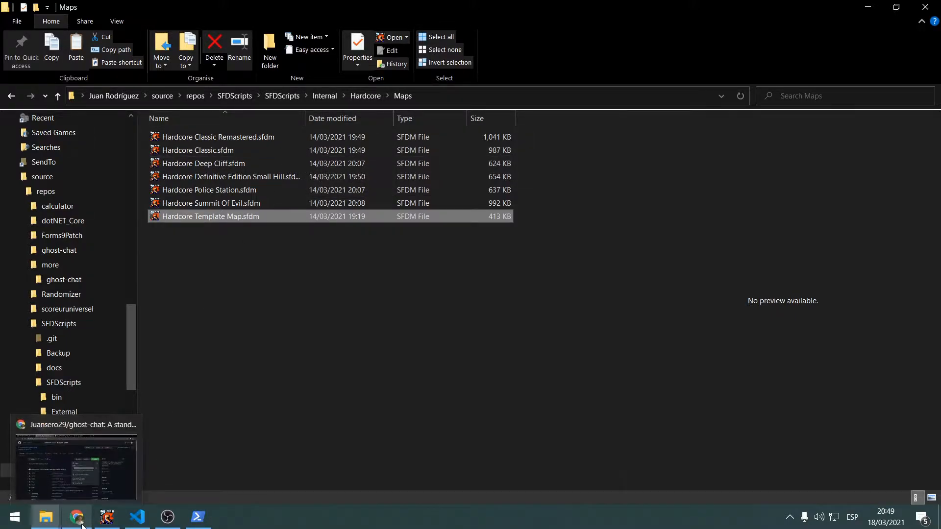
left_click(76, 456)
left_click(58, 3)
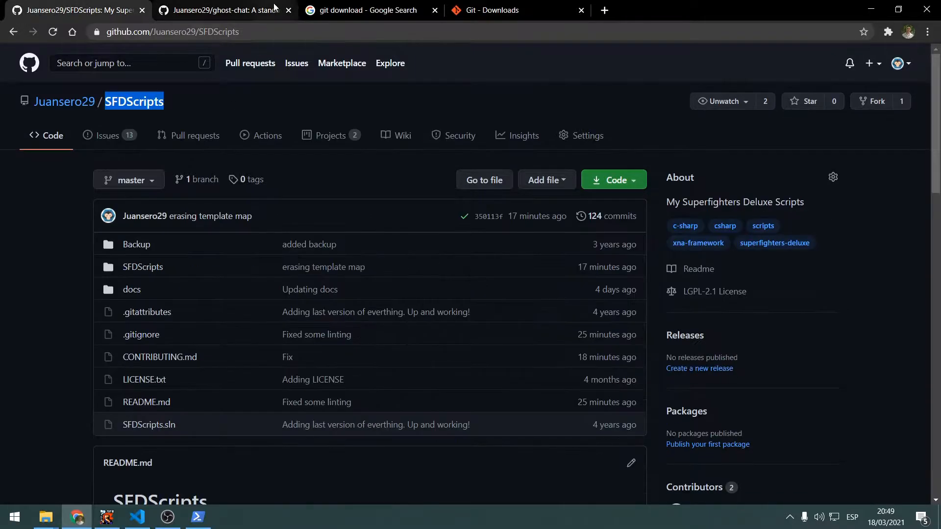
Close the ghost-chat and git download search tabs in the browser and highlight the SFDScripts repository name
middle_click(220, 3)
middle_click(241, 6)
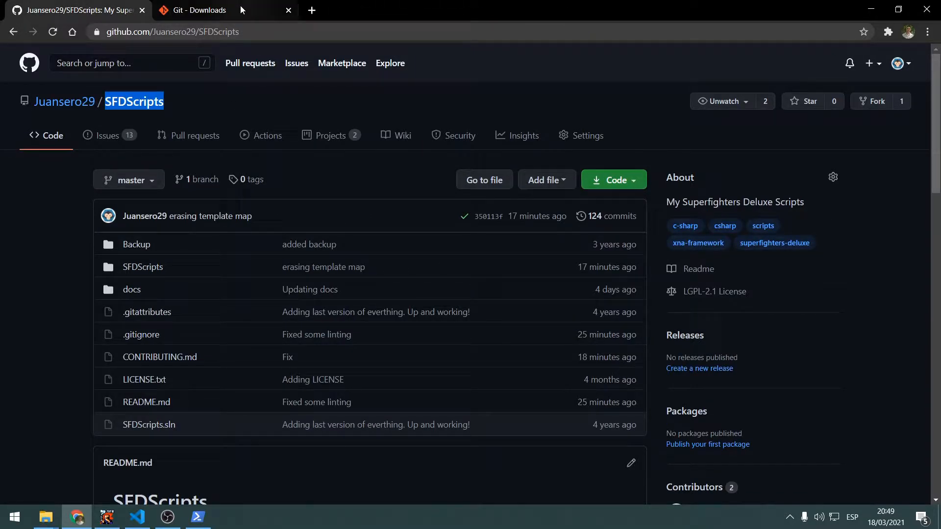
left_click(183, 107)
left_click_drag(186, 102, 104, 109)
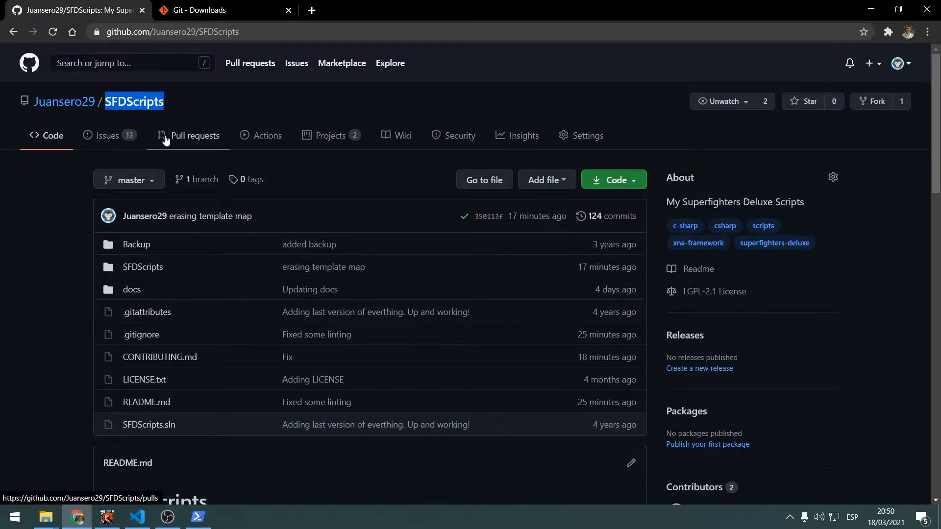
Start a new issue in the SFDScripts repository and title it Add map "SuperMap"
left_click(119, 135)
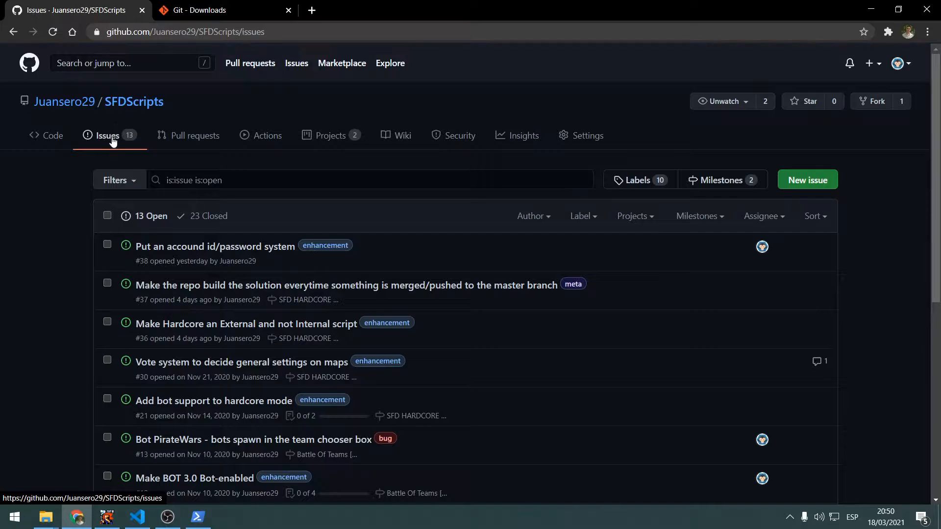
left_click(797, 178)
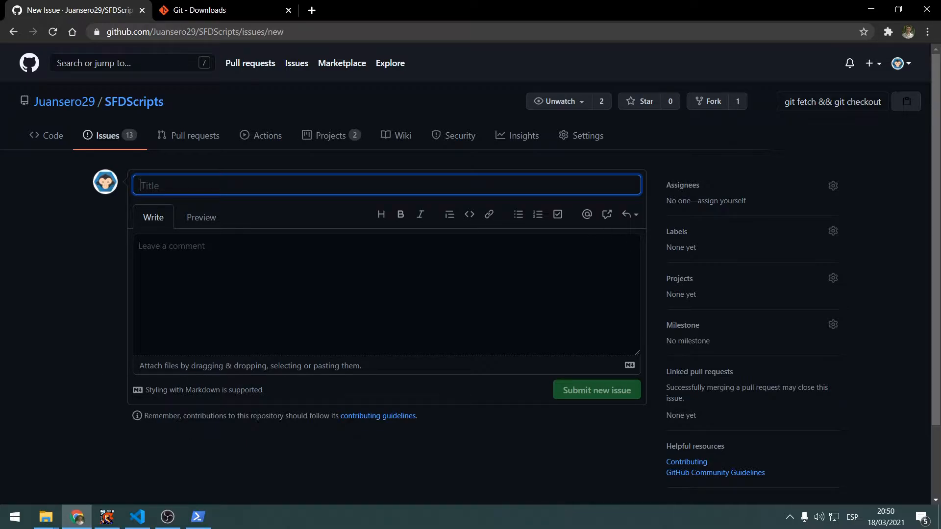
type("Maj")
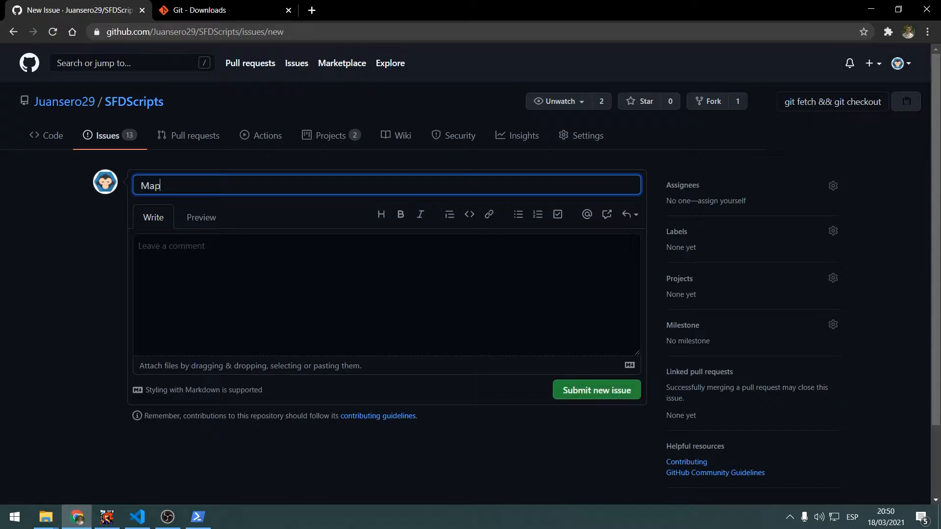
key("BackSpace")
key("BackSpace")
key("BackSpace")
type("Add")
type(" mapp ")
type("uperMap")
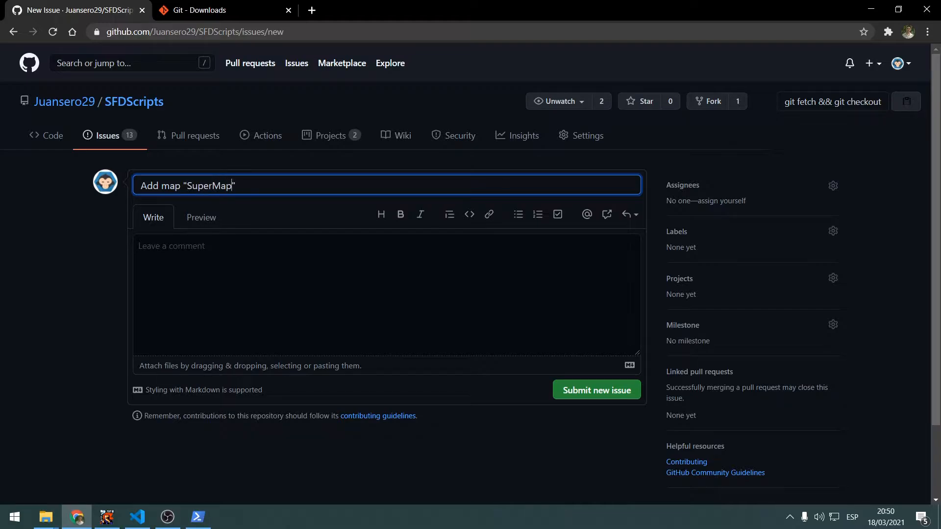
Submit the SuperMap issue with an empty description and highlight its title on the issue page
key("ctrl+a")
left_click(191, 185)
double_click(203, 186)
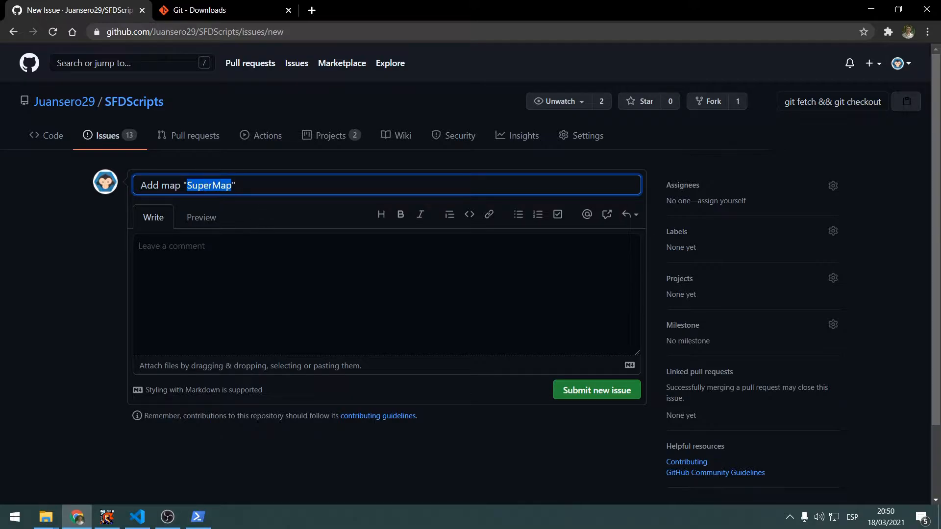
left_click(240, 287)
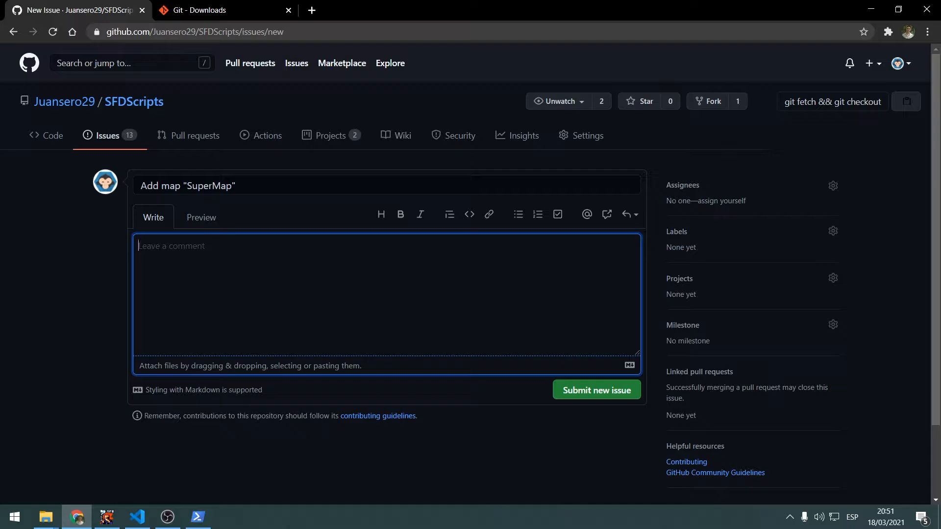
left_click(578, 392)
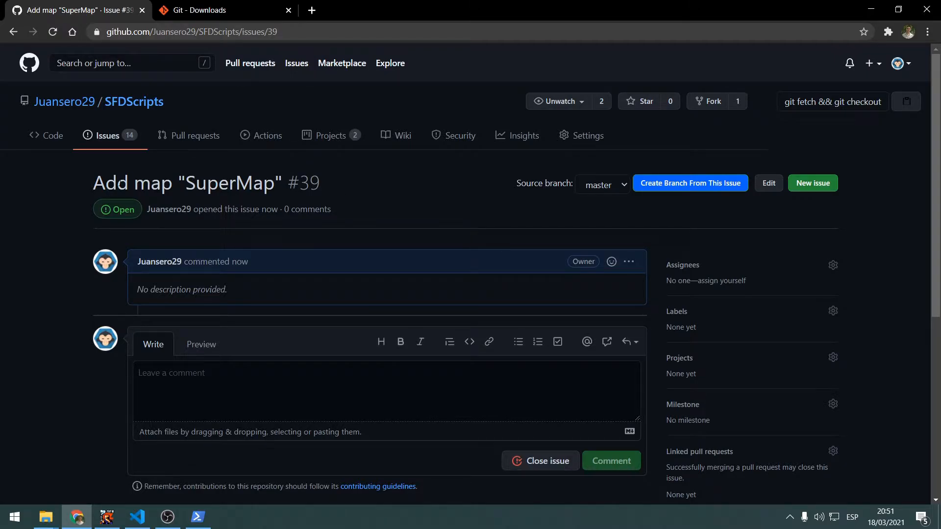
left_click_drag(105, 183, 274, 184)
left_click(275, 185)
left_click_drag(105, 186, 219, 185)
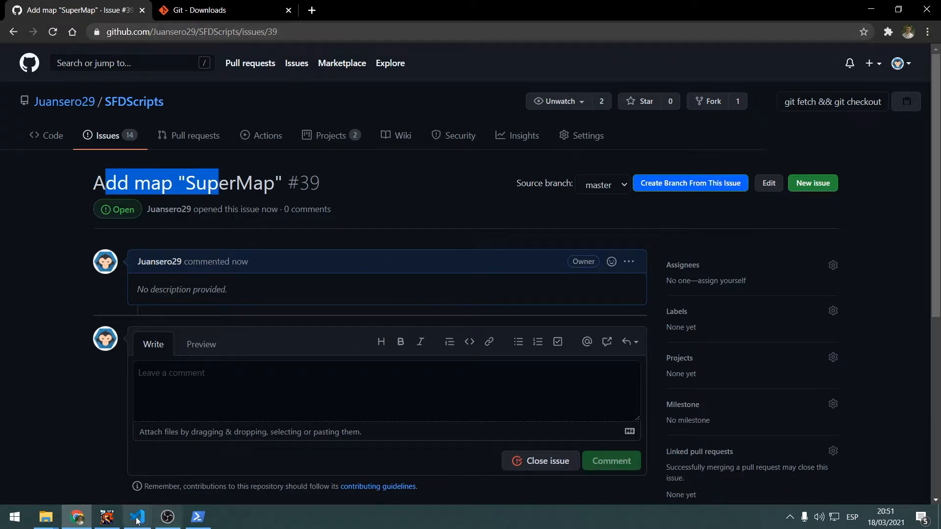
Close the PowerShell window that was used for the ghost-chat clone
left_click(197, 517)
key("Escape")
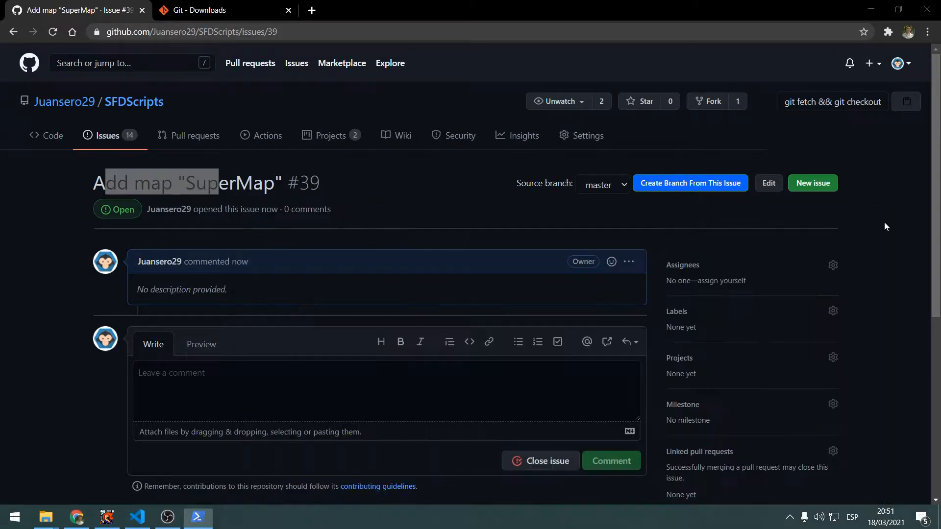
left_click(879, 215)
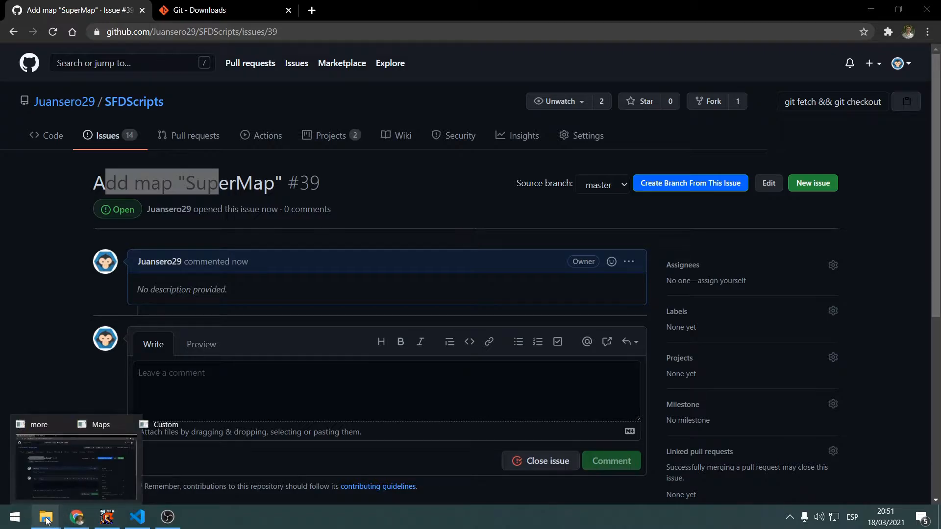
Look through the open File Explorer windows, including Maps, Custom and Superfighters Deluxe, for the SFDScripts repository folder
mouse_move(45, 517)
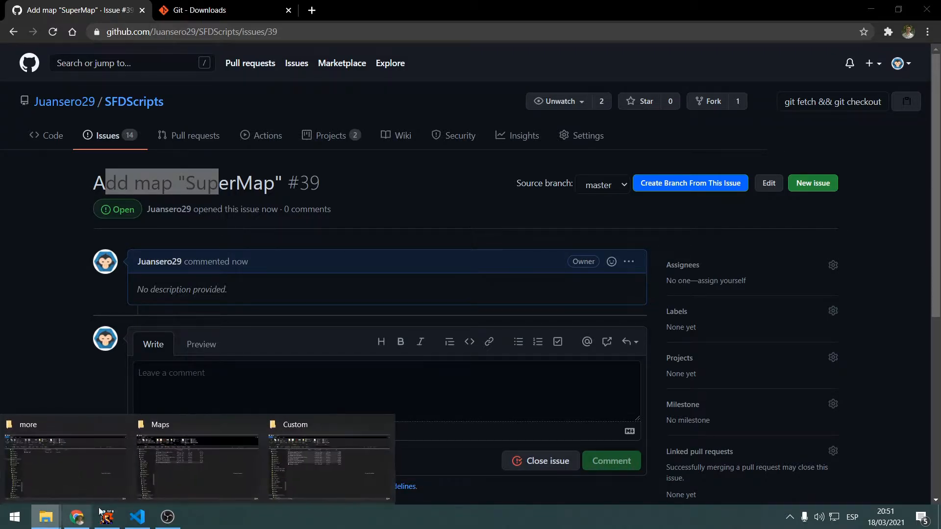
left_click(228, 466)
key("alt+Tab")
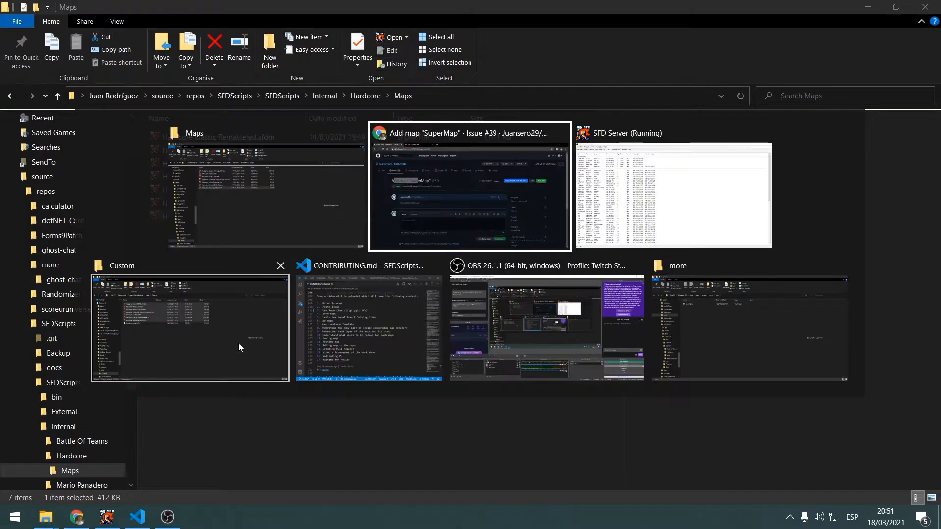
left_click(229, 319)
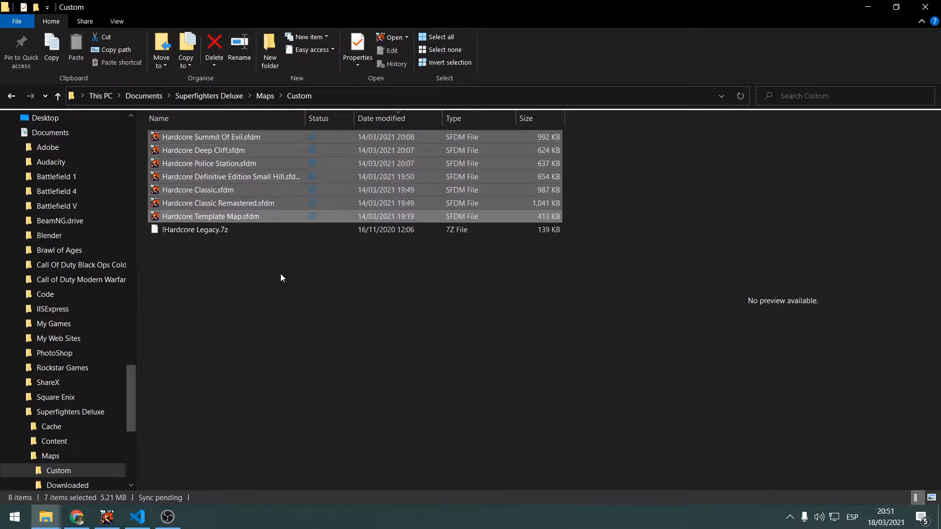
left_click(204, 95)
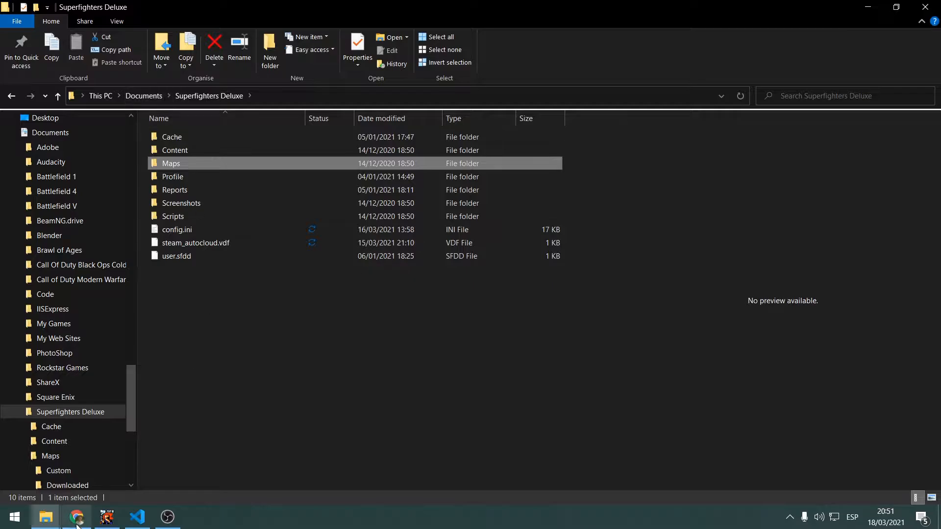
left_click(45, 518)
left_click(293, 456)
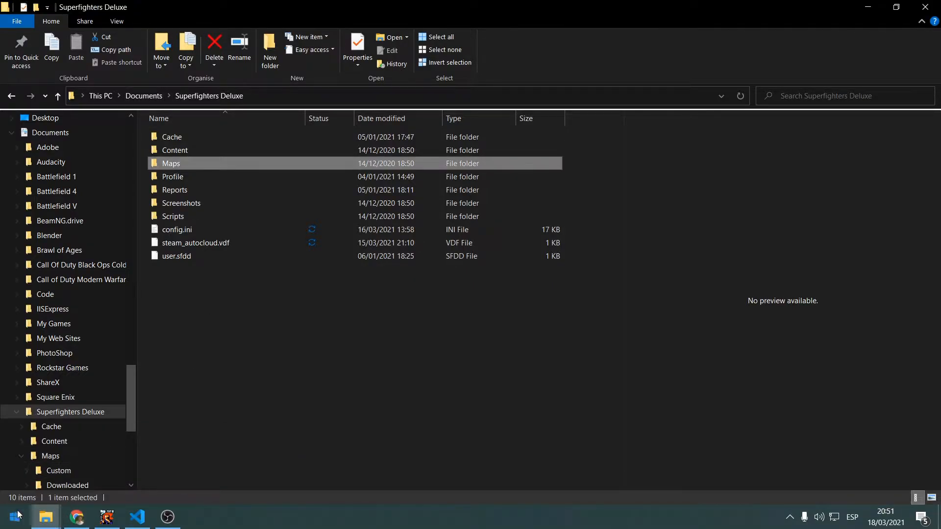
Go from the more folder to repos\SFDScripts in File Explorer and open a PowerShell window there
left_click(46, 517)
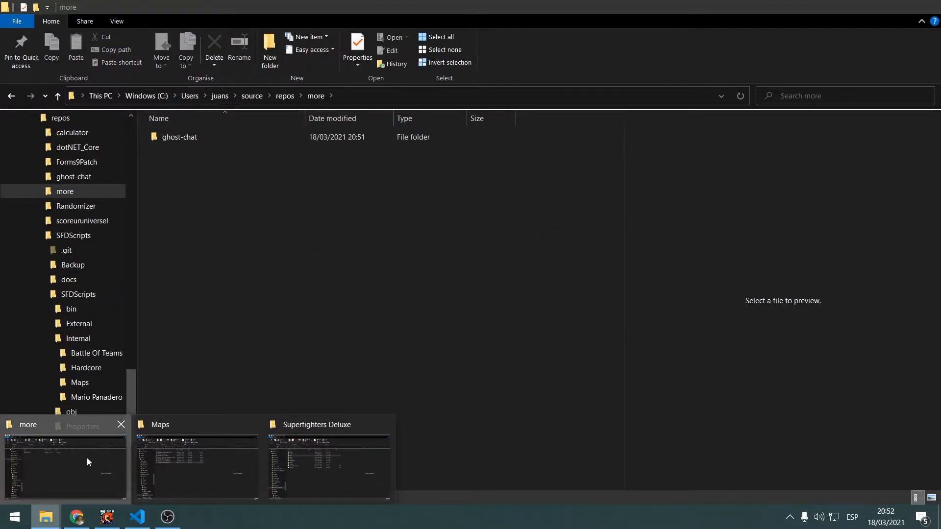
left_click(88, 462)
left_click(45, 517)
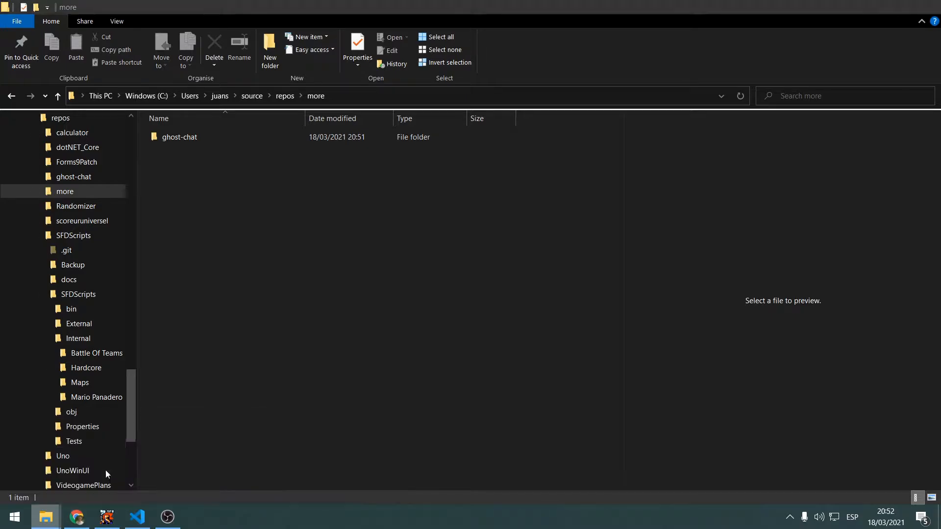
left_click(278, 94)
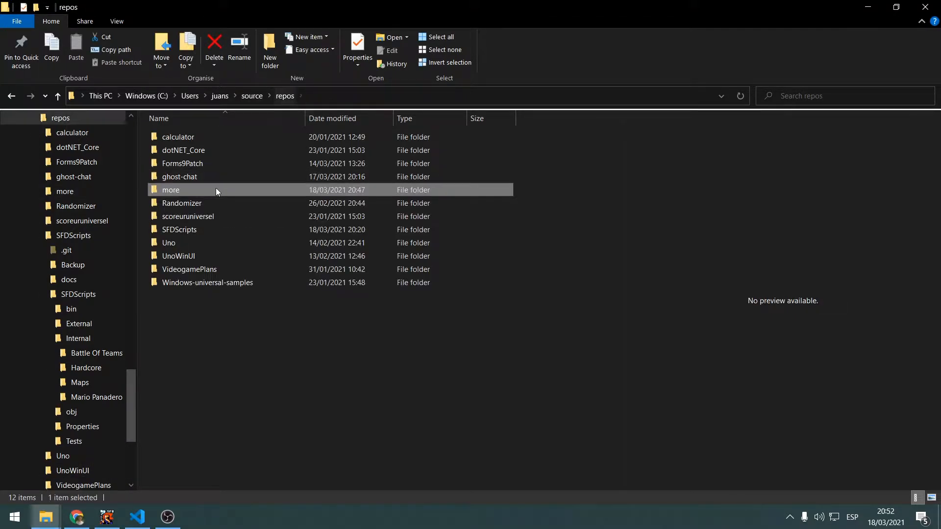
double_click(190, 229)
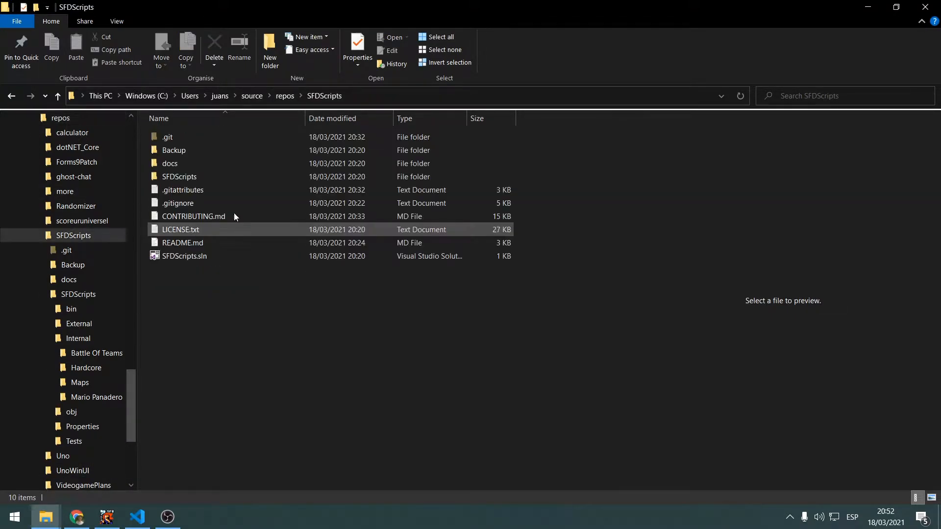
right_click(260, 344)
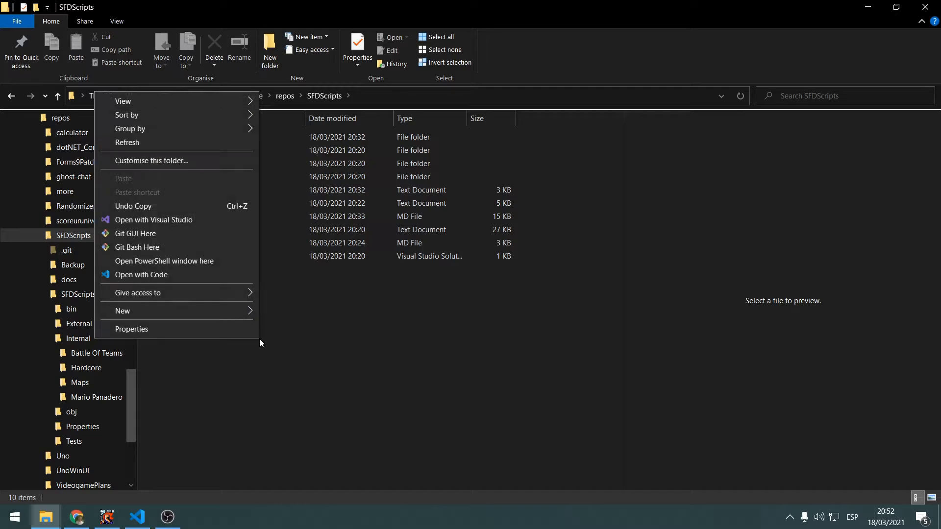
left_click(218, 265)
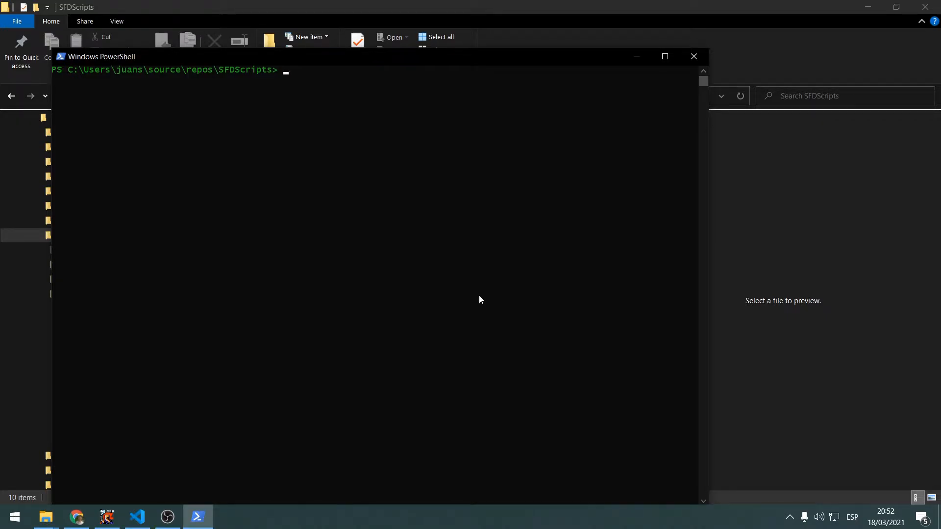
Try to create a branch with git branch -n 39-add-map-supermap, taking the number and wording from the GitHub issue
type("git branch")
type("n")
left_click(77, 518)
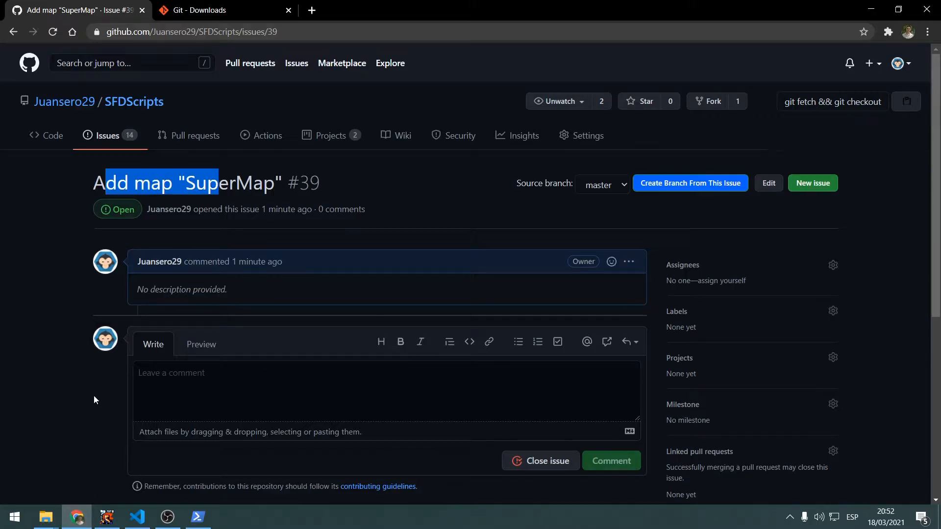
mouse_move(329, 184)
left_mouse_down()
mouse_move(289, 184)
mouse_move(333, 184)
left_mouse_up()
left_click(312, 186)
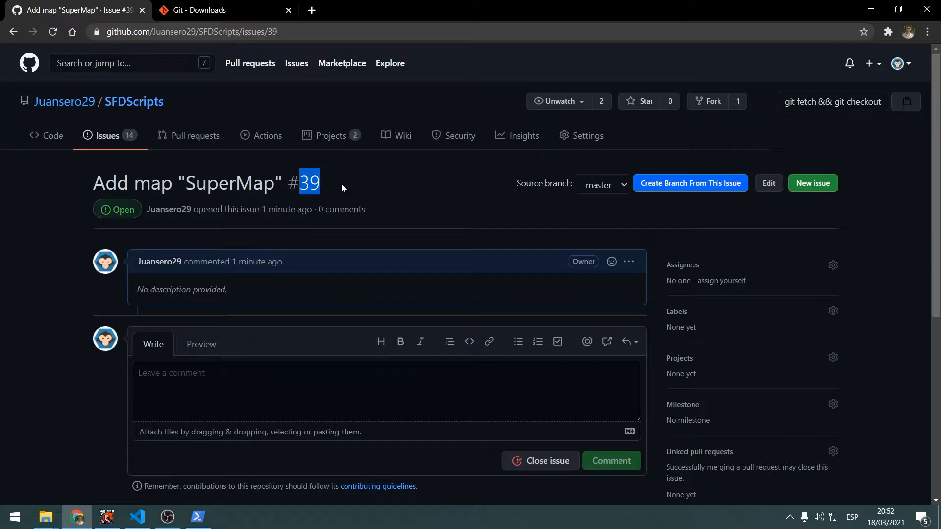
key("alt+Tab")
type("39")
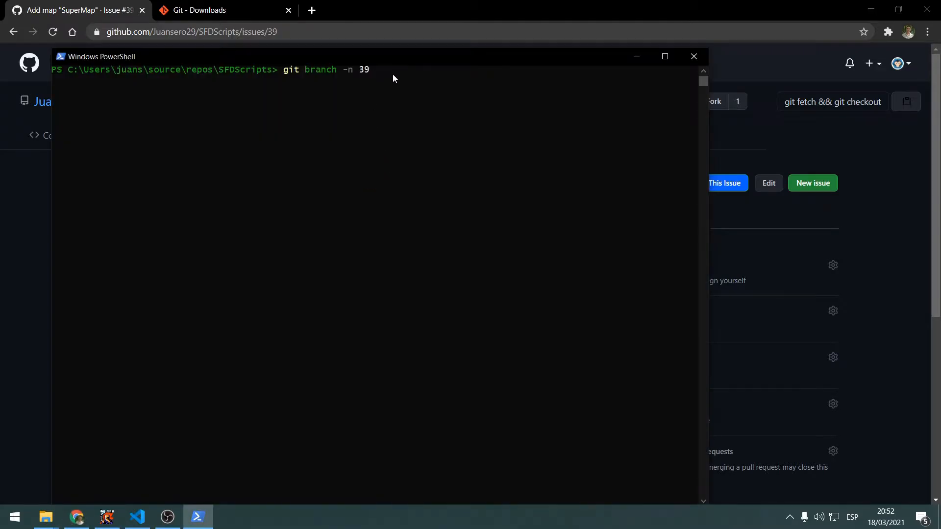
key("alt+Tab")
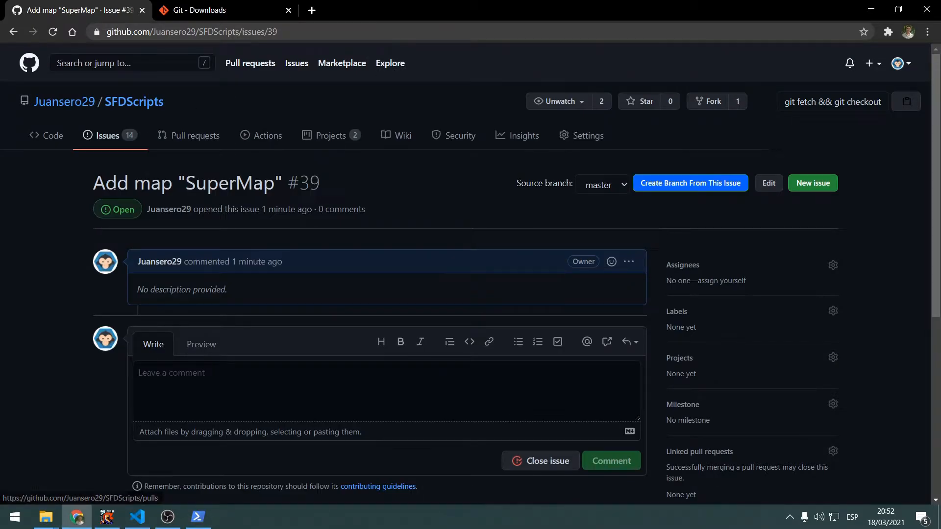
key("alt+Tab")
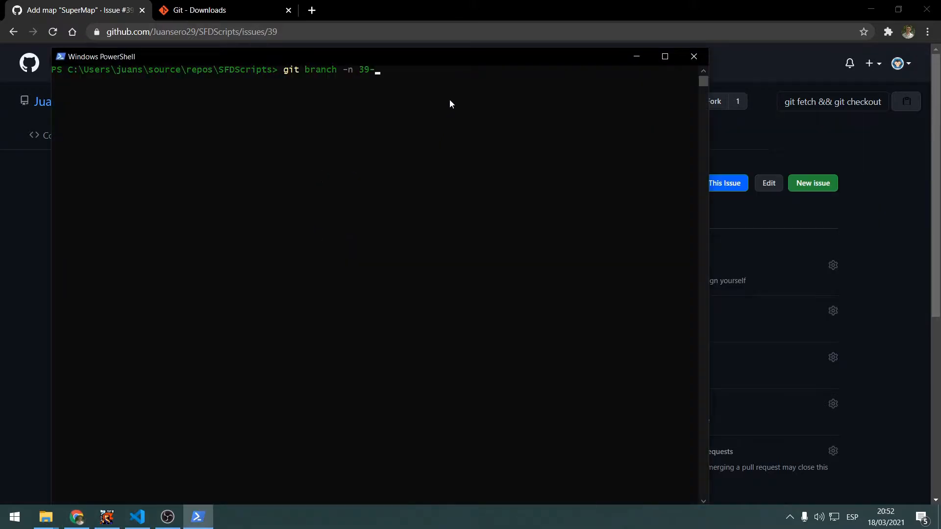
left_click(443, 77)
type("add-map-supermap")
key("Return")
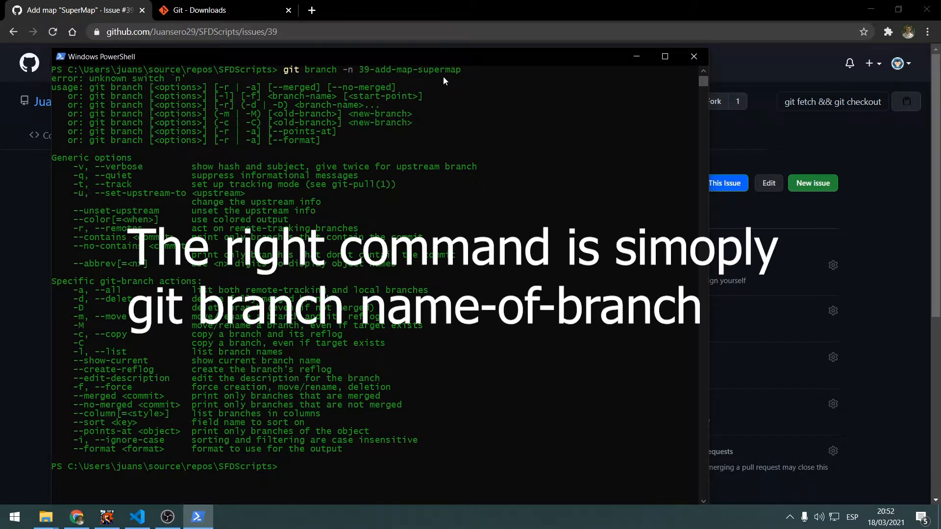
Create the branch by running git branch 39-add-map-supermap without the -n option
key("Up")
key("Left")
key("Left")
key("Left")
key("Left")
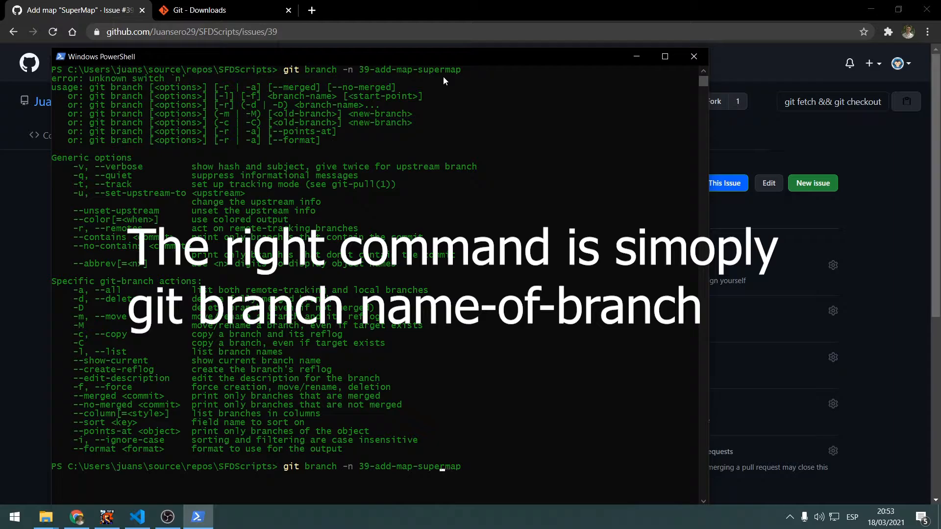
key("Left")
key("Left")
key("Left")
key("Left")
key("Left")
key("Left")
key("Delete")
key("Delete")
key("BackSpace")
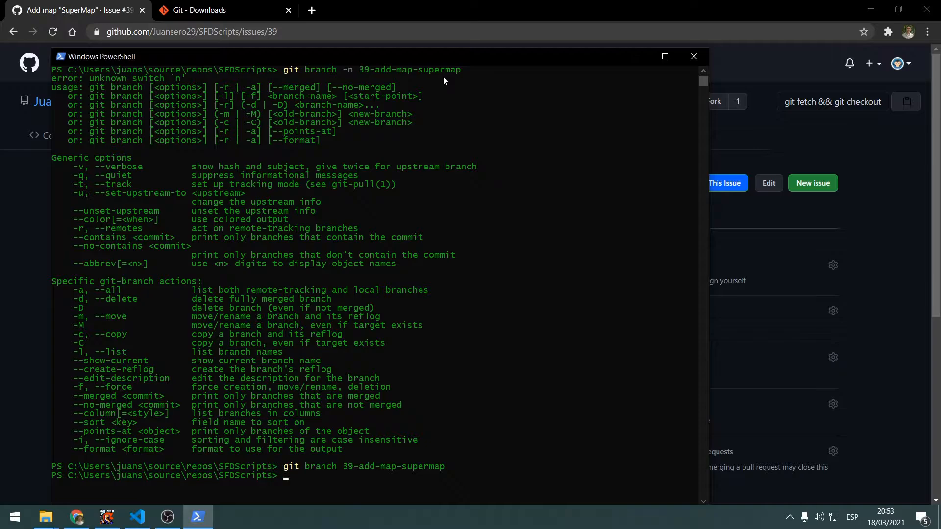
List all local and remote branches of the repository with git branch --all
type("git branch -all")
key("Return")
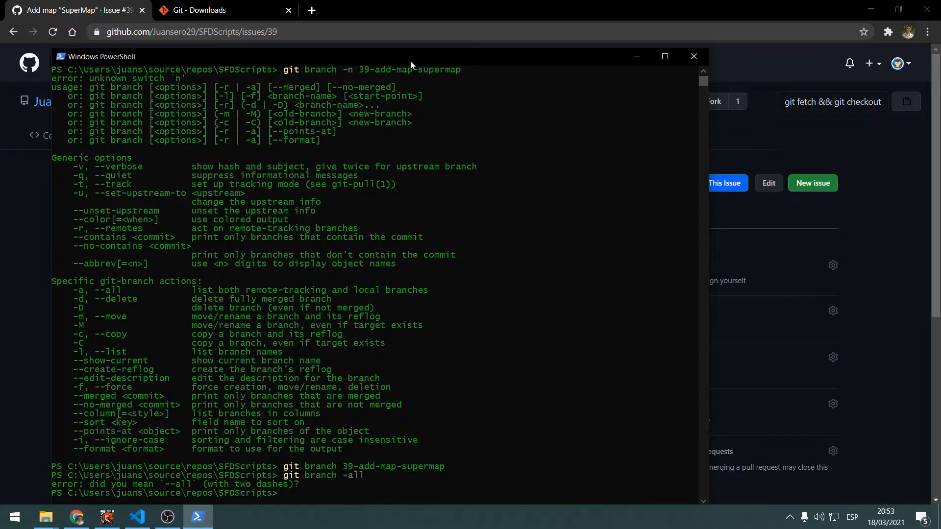
key("Up")
key("Left")
key("Left")
key("Left")
type("-")
key("Return")
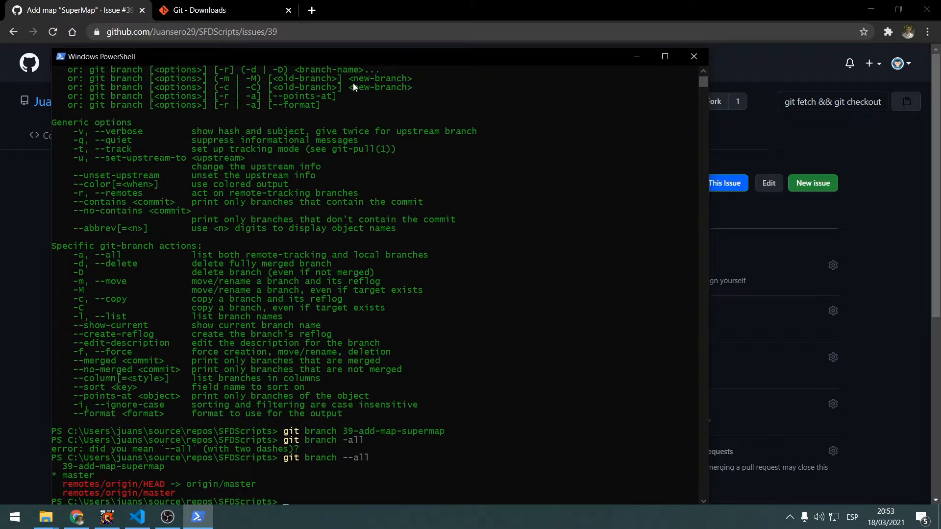
Move the PowerShell window higher and highlight the 39-add-map-supermap branch in the branch list
left_click_drag(366, 62, 390, 16)
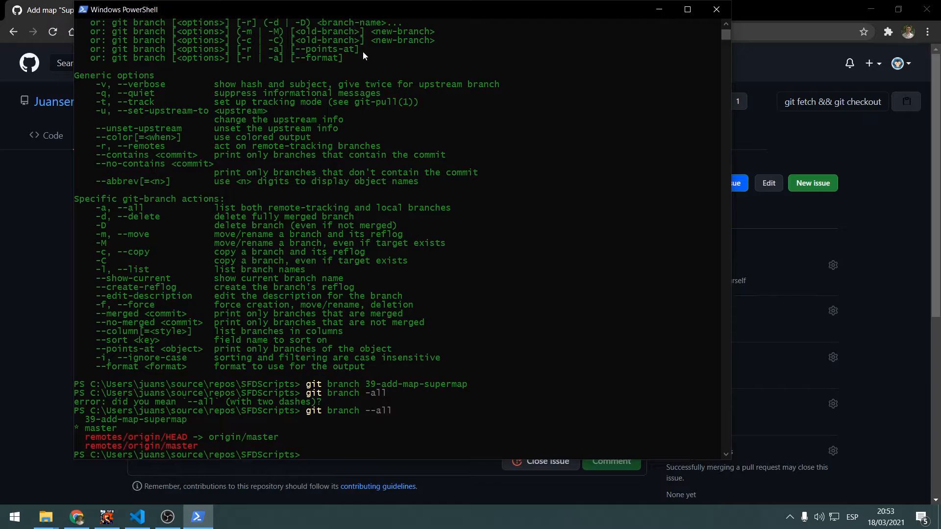
left_click_drag(85, 418, 91, 422)
left_click(103, 421)
left_click_drag(153, 425, 192, 423)
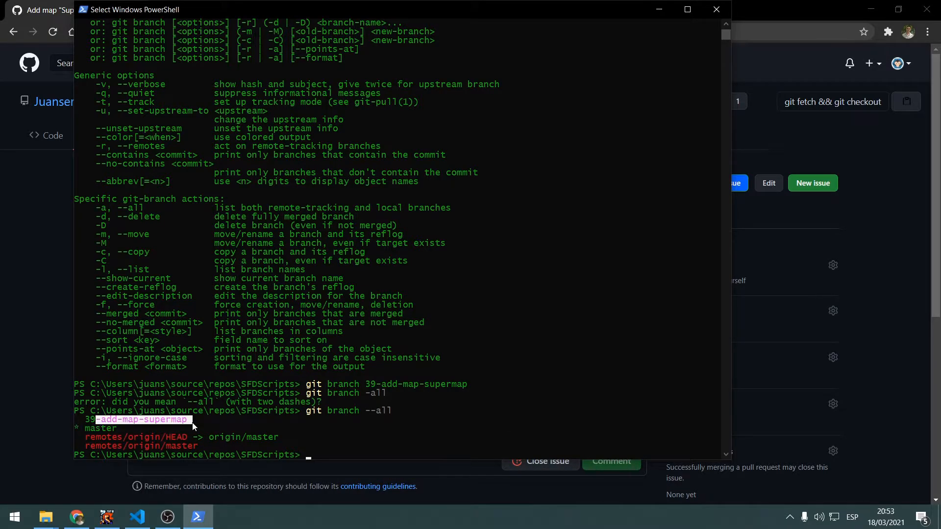
Switch to the new branch by running git checkout 39-add-map-supermap and highlight that command in the output
left_click(383, 454)
type("git branch --all")
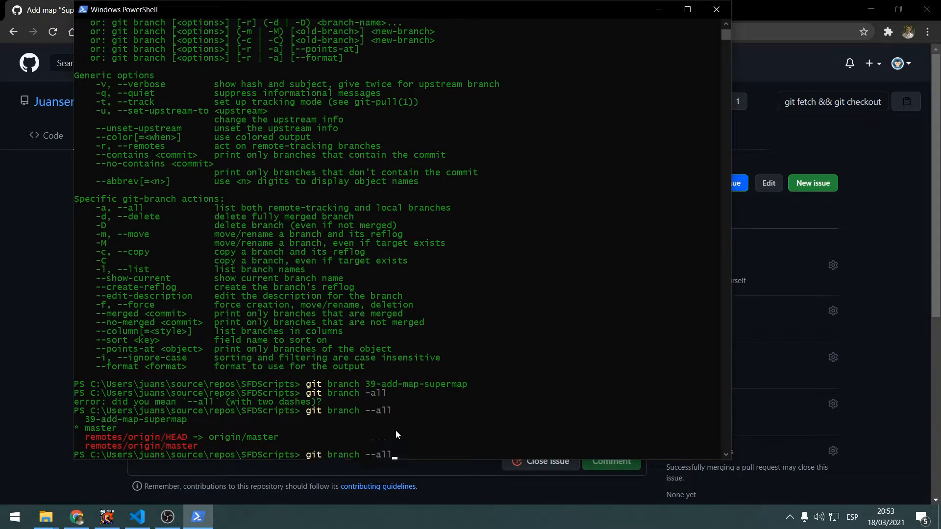
key("BackSpace")
key("BackSpace")
key("BackSpace")
key("BackSpace")
key("BackSpace")
key("BackSpace")
key("BackSpace")
key("BackSpace")
key("BackSpace")
key("BackSpace")
type("checkout")
type("map-su")
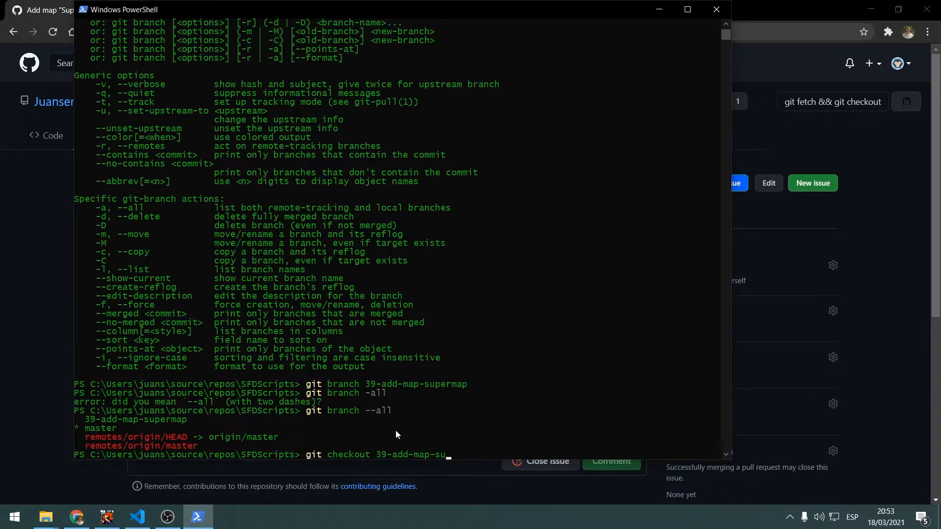
type("permap")
key("Return")
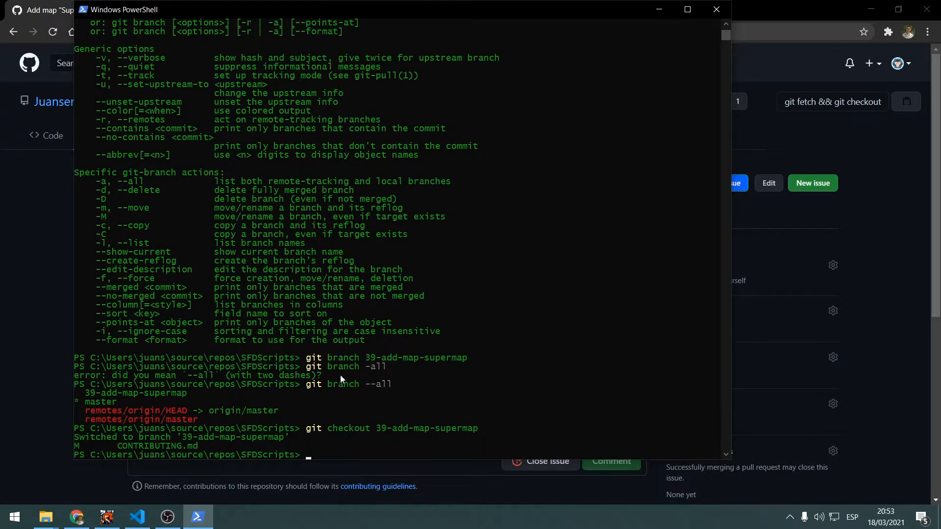
left_click_drag(307, 430, 489, 431)
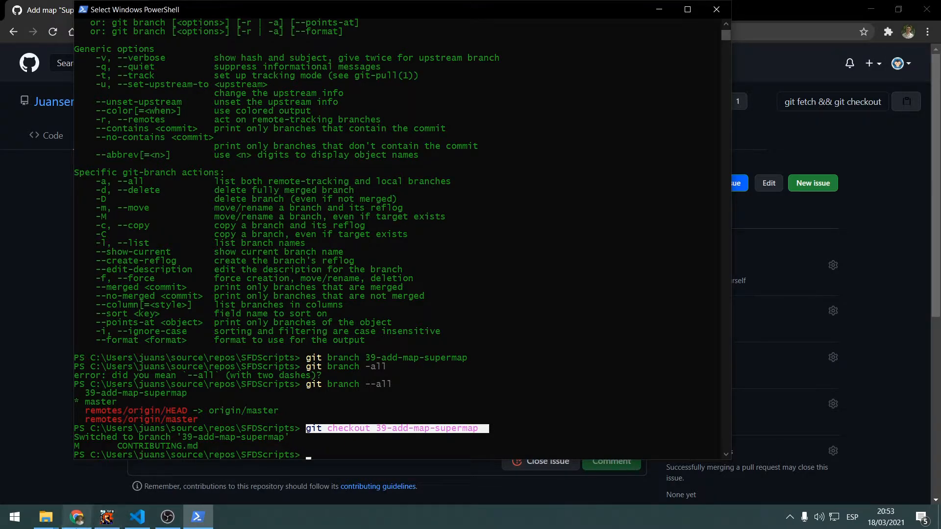
Find Superfighters Deluxe through the system search and launch the game
left_click(53, 524)
middle_click(95, 462)
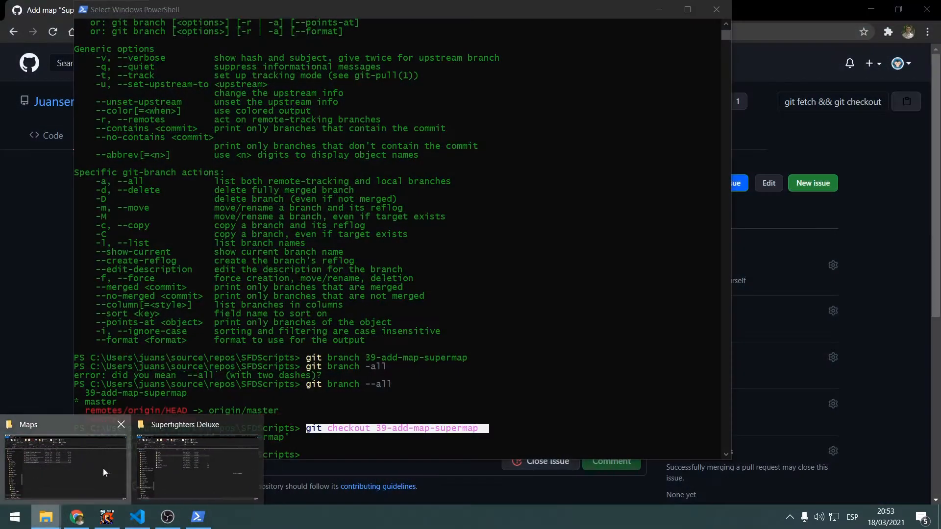
middle_click(104, 470)
left_click(107, 517)
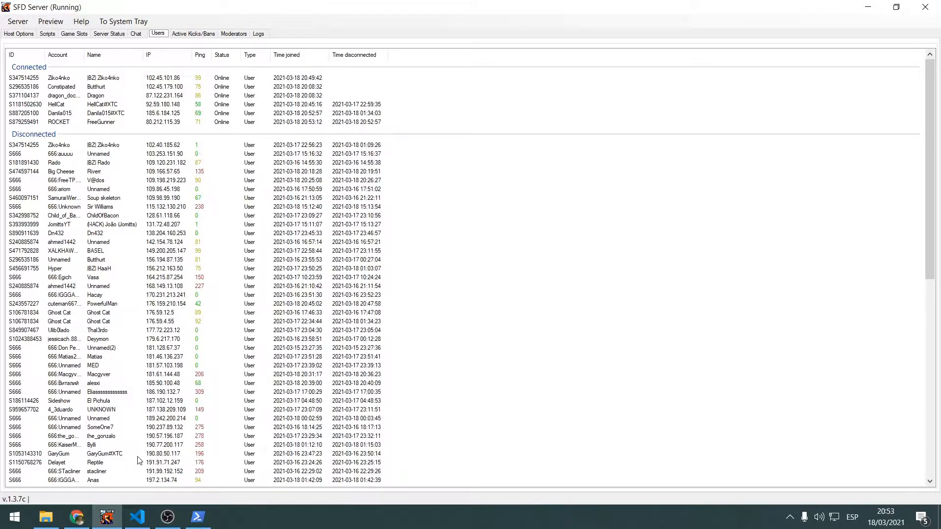
key("super")
type("sfd")
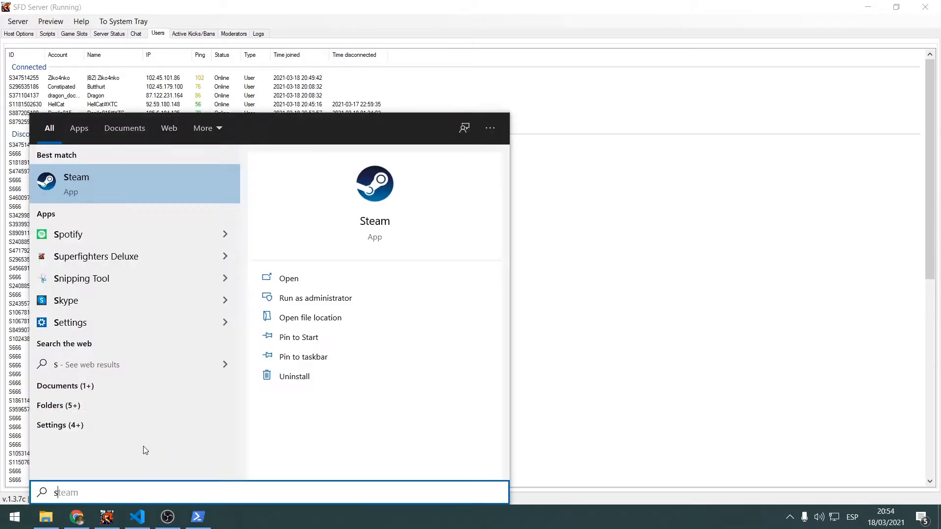
key("BackSpace")
key("BackSpace")
type("uper")
key("Return")
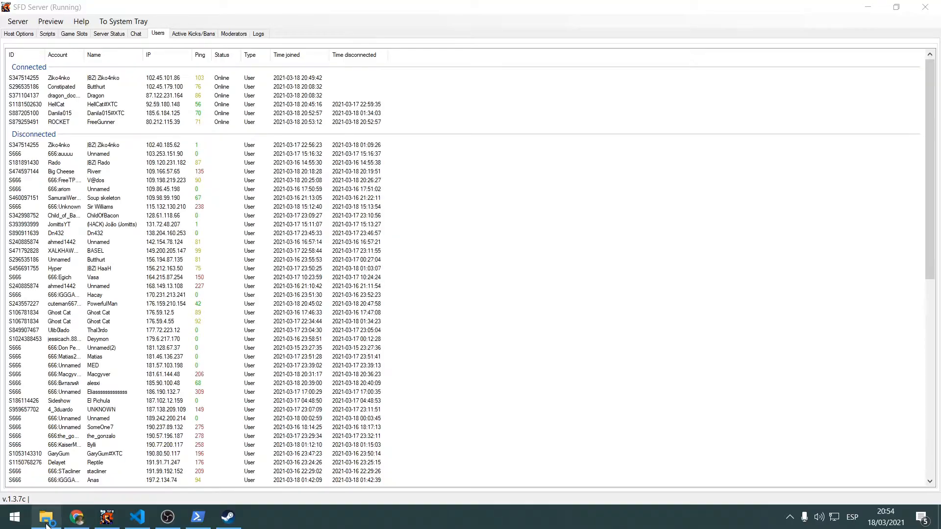
Switch to File Explorer, browse to Maps\Custom in the Superfighters Deluxe folder and select Hardcore Template Map.sfdm
left_click(45, 517)
double_click(187, 166)
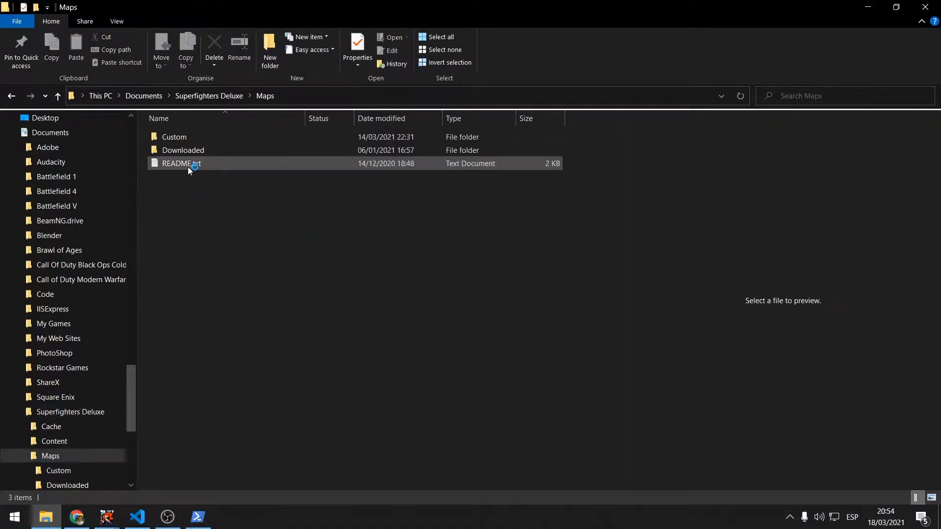
double_click(202, 140)
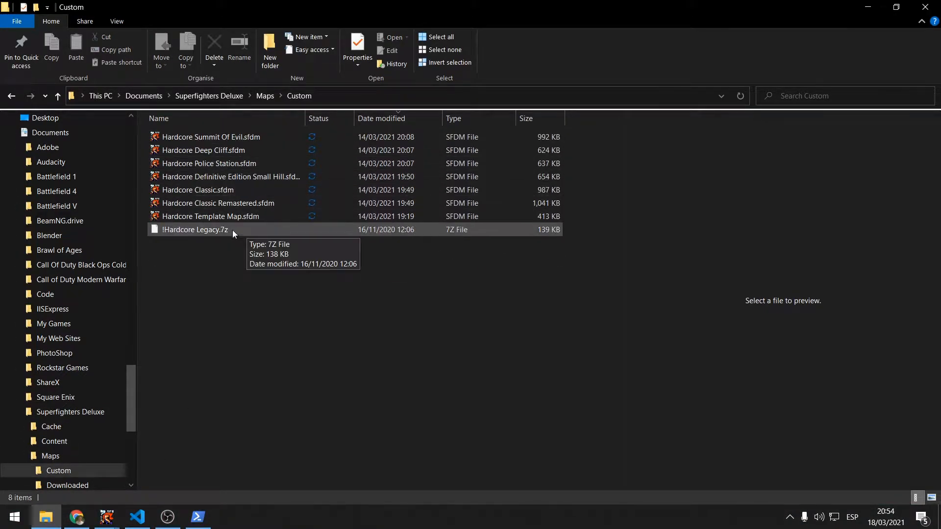
left_click(243, 218)
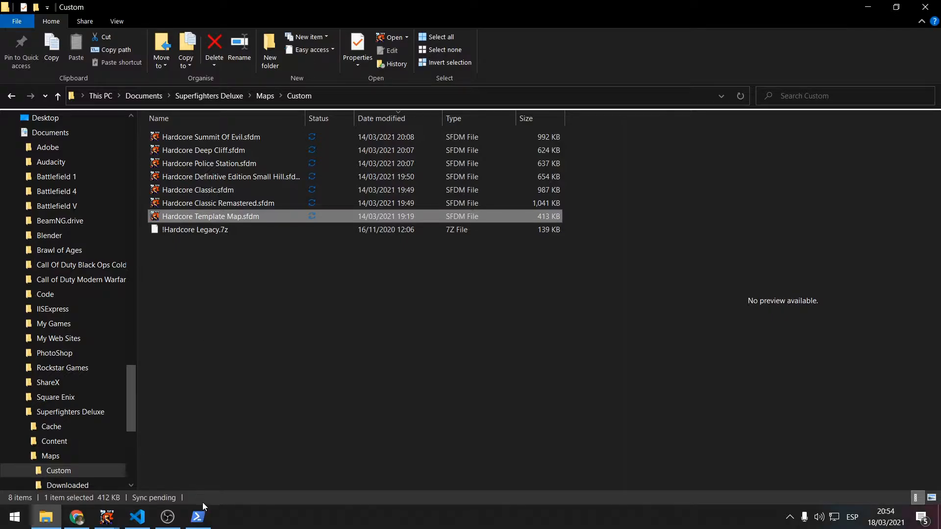
Switch to Superfighters Deluxe, start its Map Editor in a maximized window and close the Hardcore Summit of Evil map
left_click(107, 517)
left_click(195, 473)
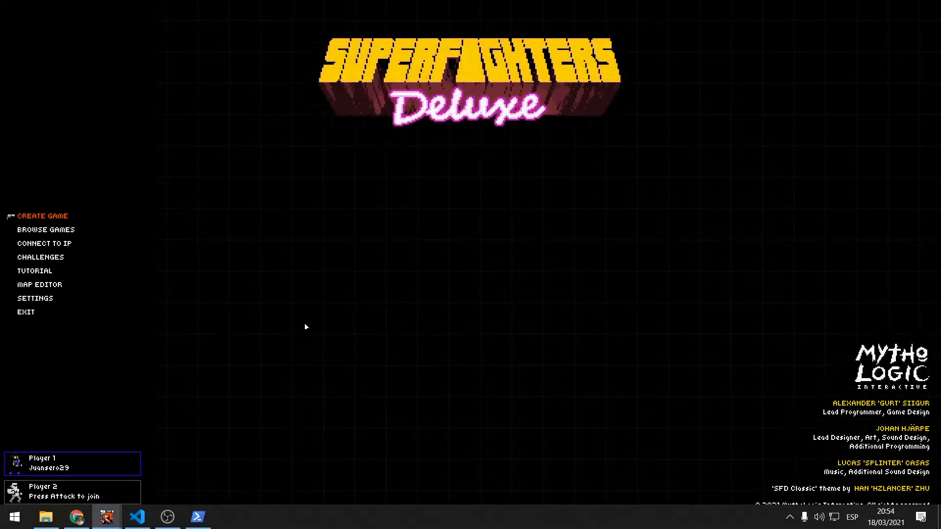
key("Down")
key("Down")
key("Down")
key("Down")
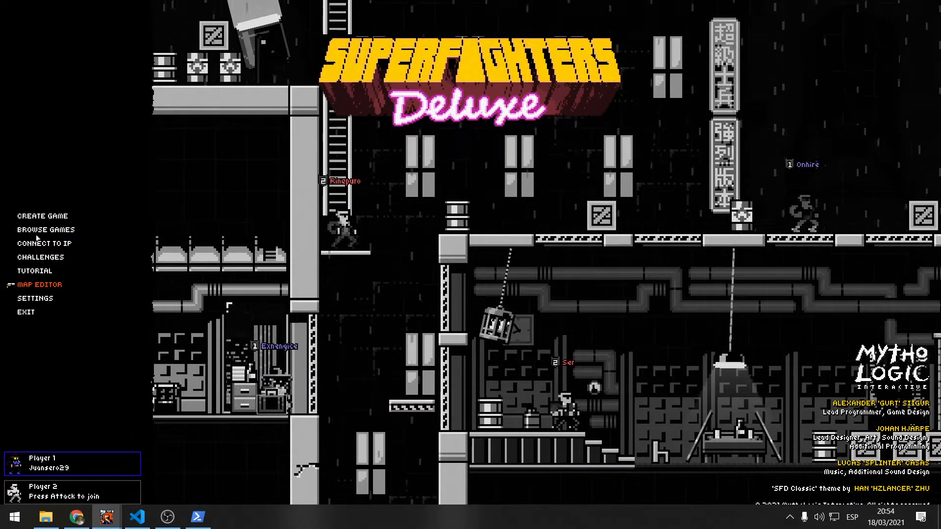
key("Return")
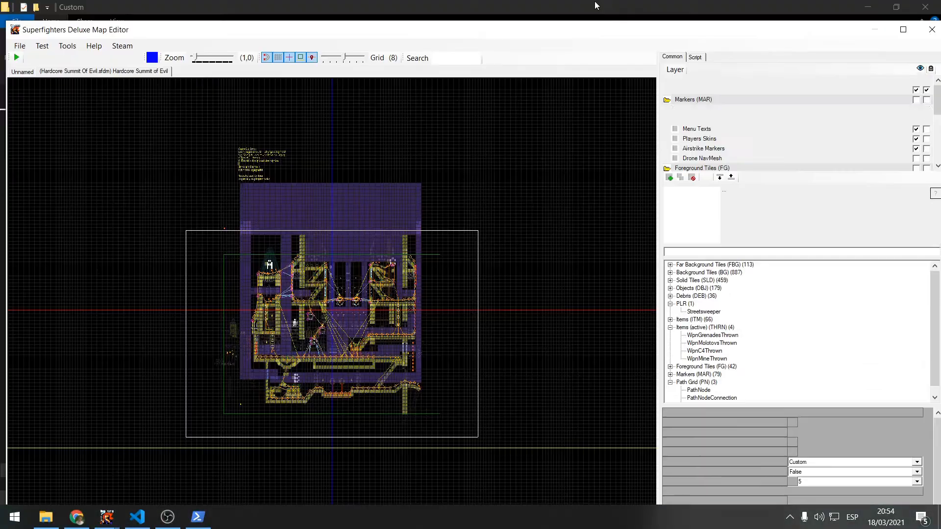
double_click(506, 28)
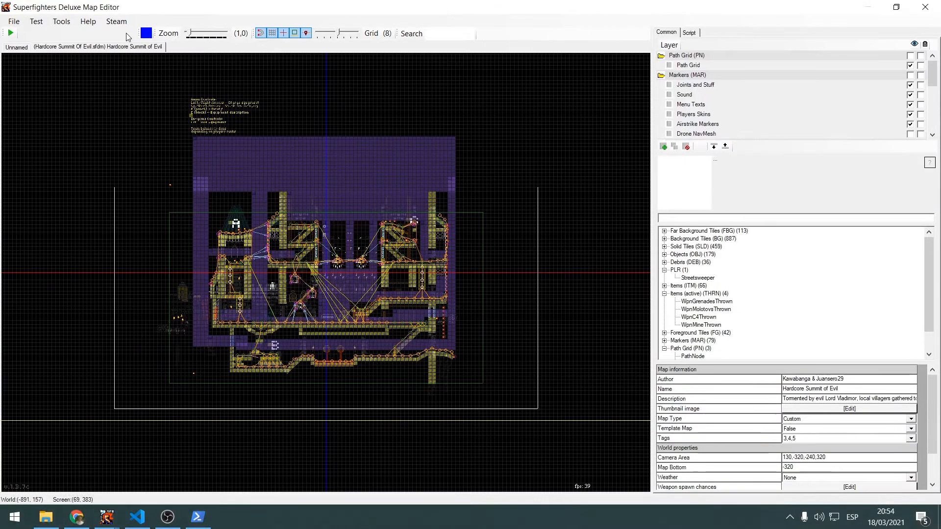
right_click(118, 49)
left_click(144, 55)
Start opening an existing map and go up from the Custom maps folder to the user's home folder
left_click(14, 21)
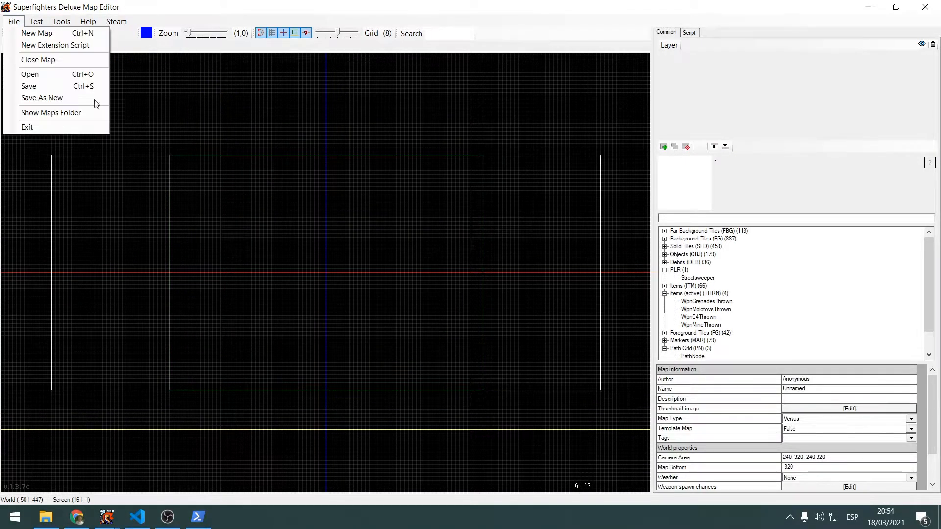
left_click(62, 78)
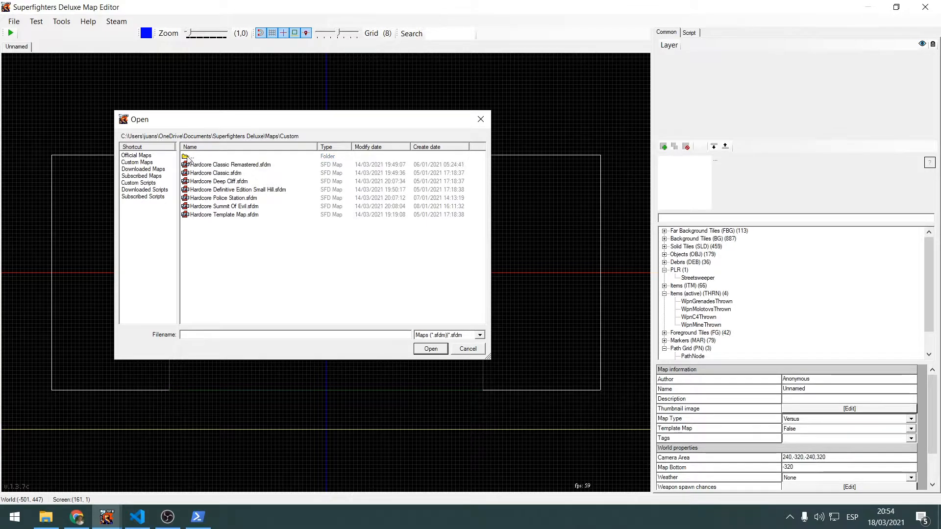
double_click(189, 157)
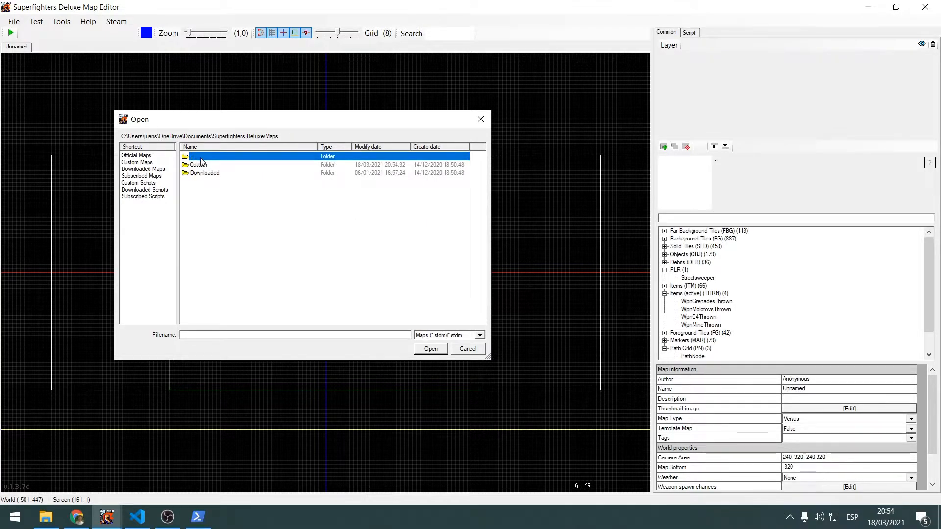
double_click(196, 157)
double_click(198, 157)
double_click(201, 157)
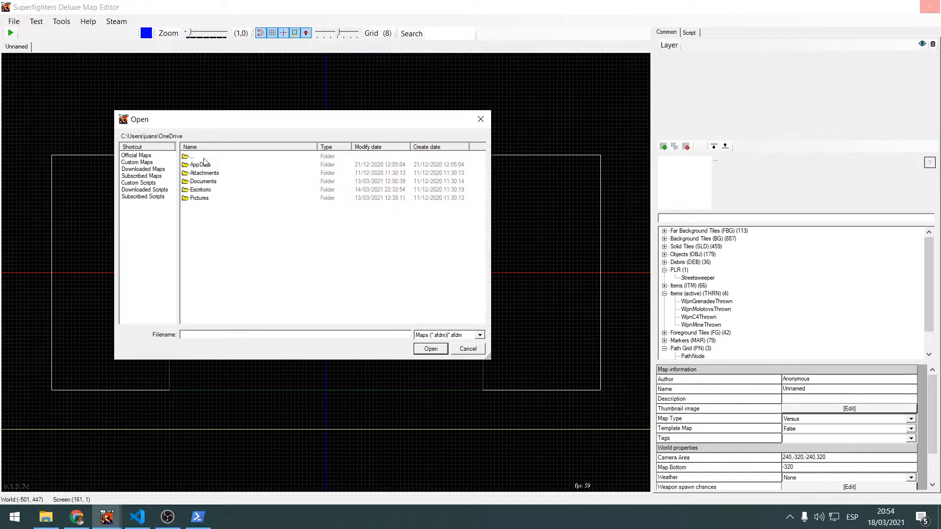
double_click(204, 156)
Browse from the home folder into source\repos in the open-map dialog
scroll(253, 271, "down", 8)
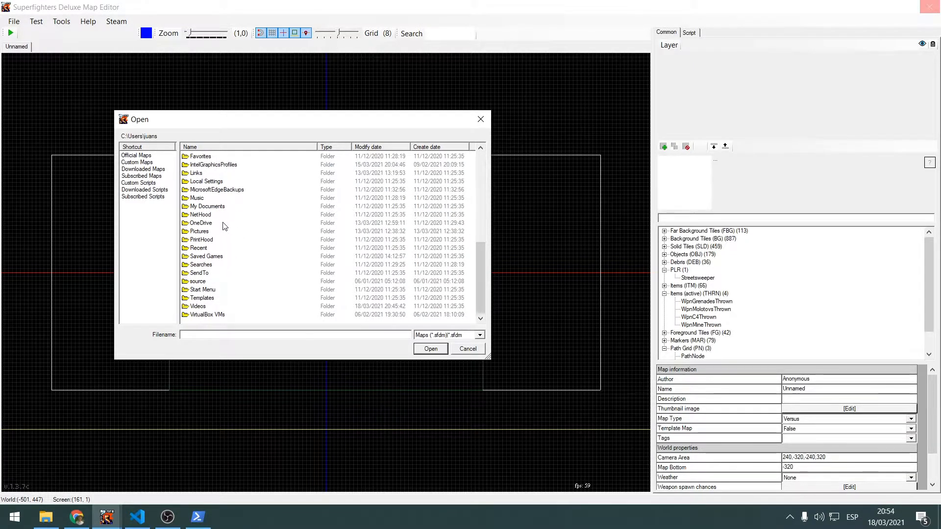
scroll(234, 220, "up", 1)
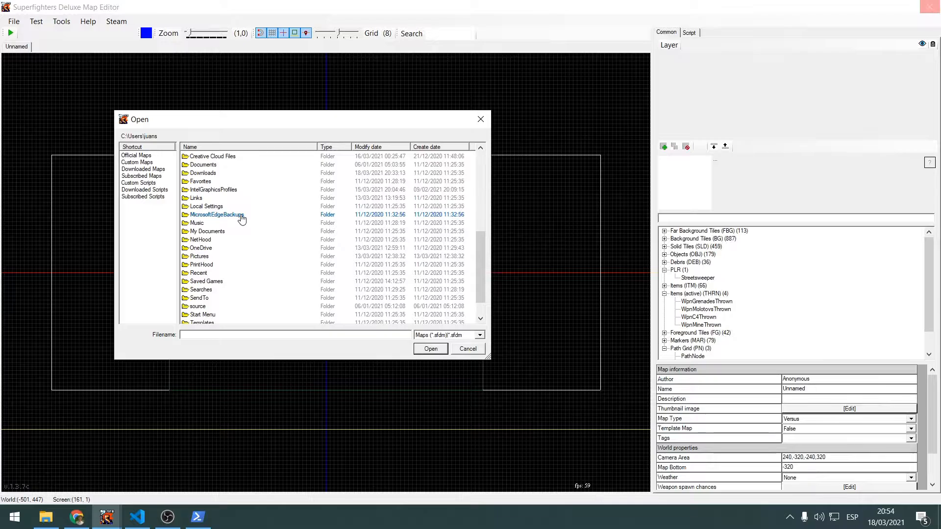
left_click(204, 173)
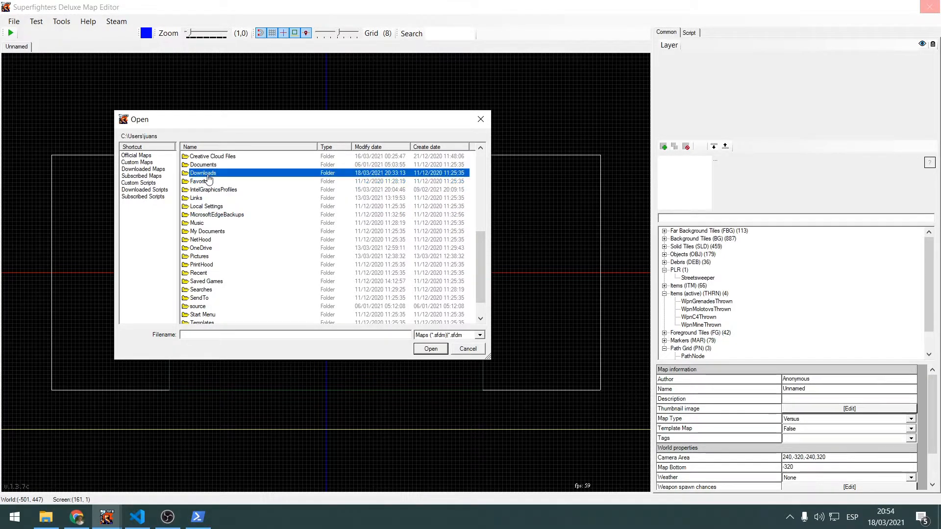
scroll(238, 240, "down", 1)
double_click(211, 281)
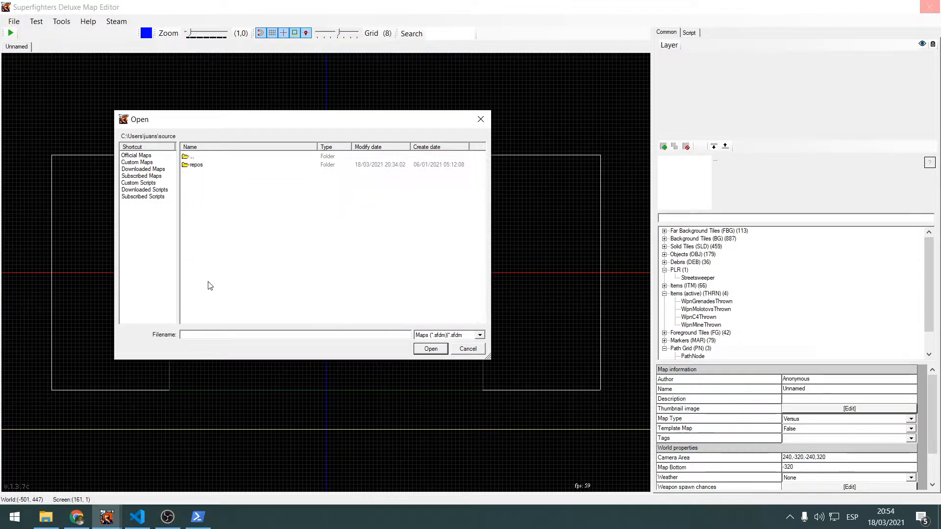
double_click(210, 166)
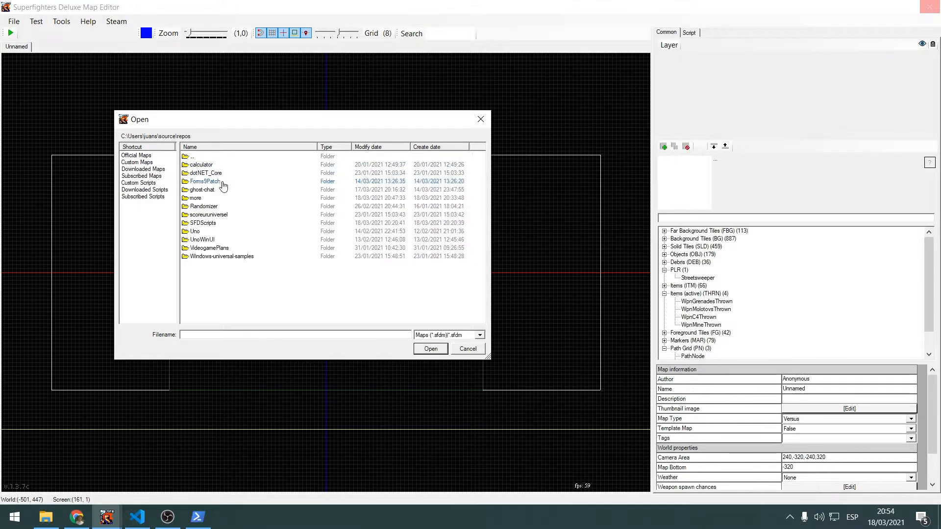
Open Hardcore Template Map.sfdm from SFDScripts\SFDScripts\Internal\Hardcore\Maps
double_click(211, 223)
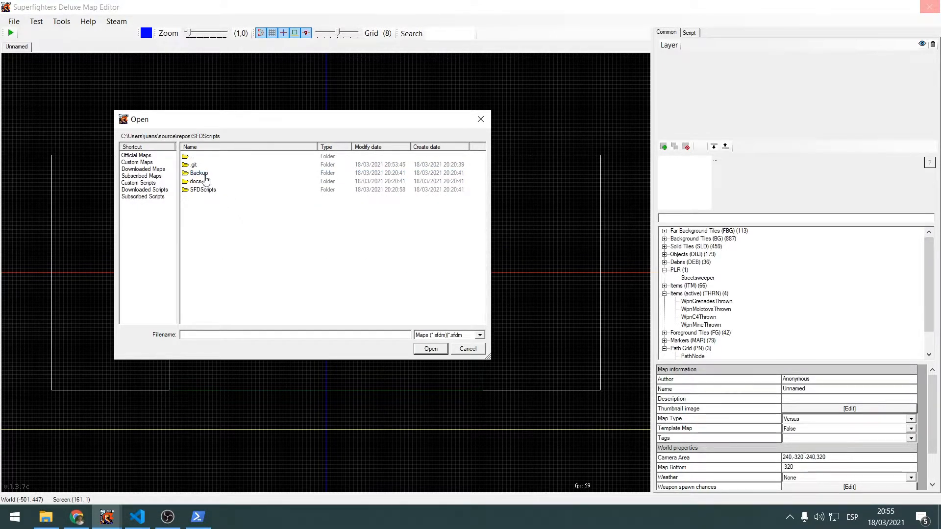
double_click(214, 193)
double_click(211, 185)
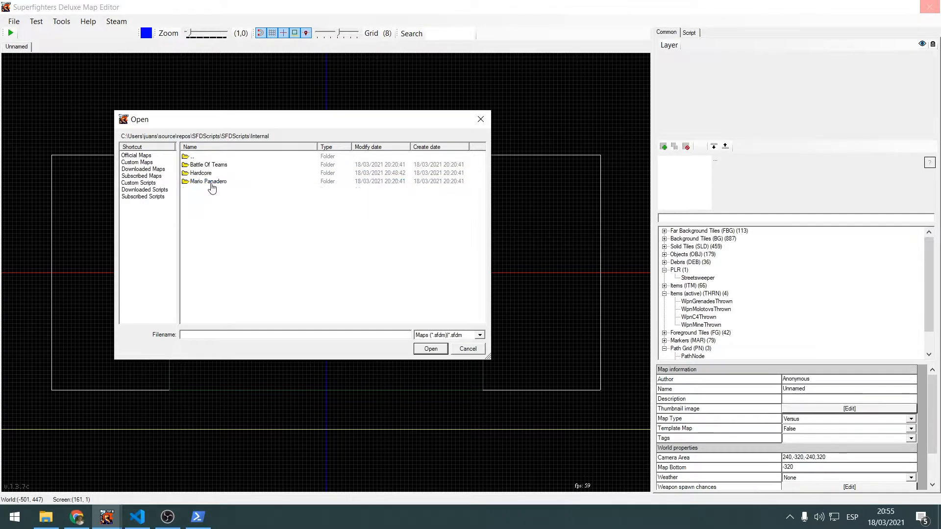
double_click(217, 173)
double_click(214, 166)
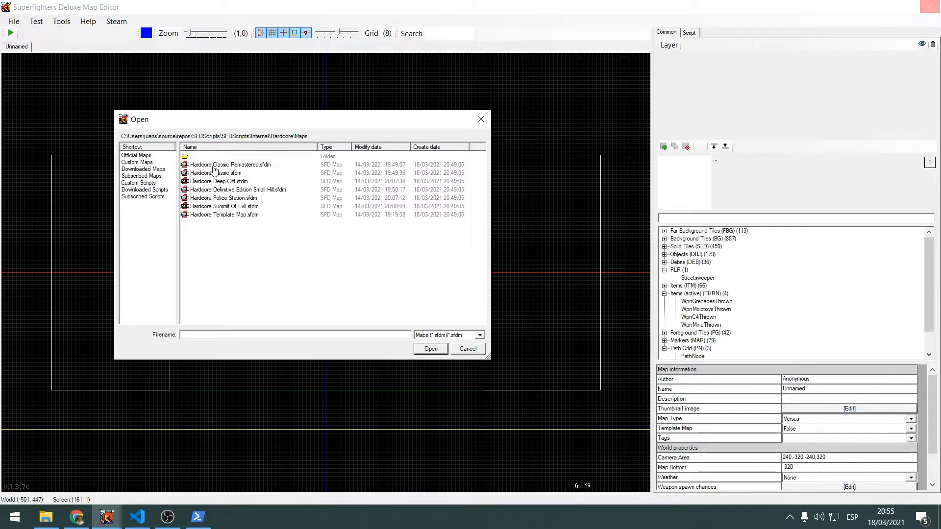
left_click(249, 217)
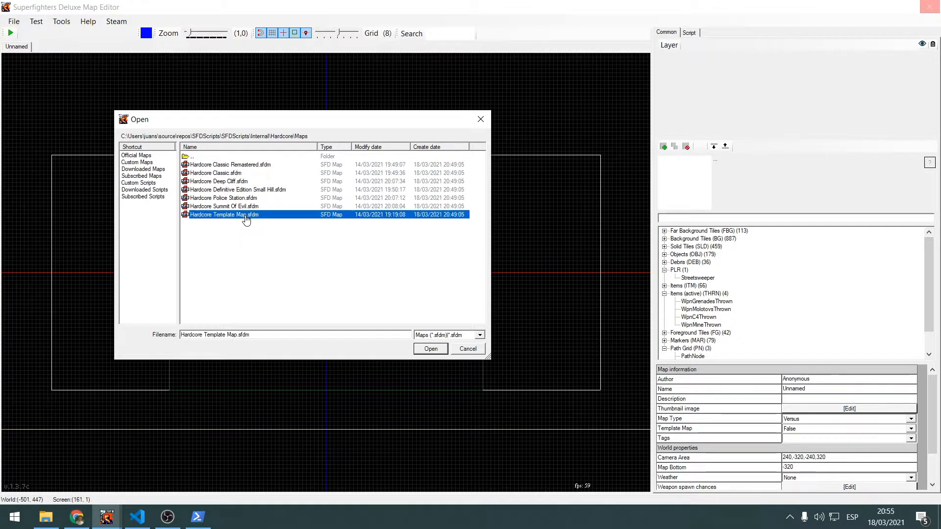
left_click(431, 349)
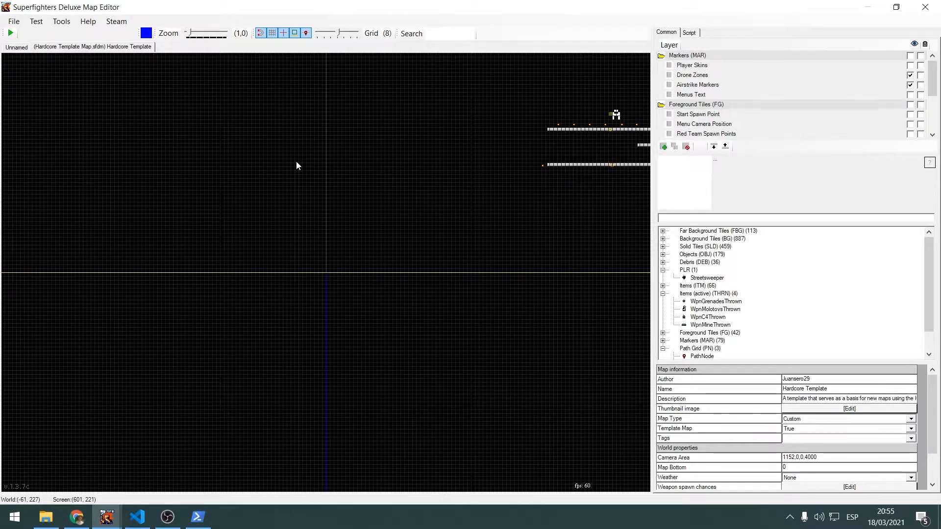
Examine the template map's A, B and C areas and menu texts, and enlarge the layer list to show every layer
middle_click_drag(459, 190, 219, 292)
middle_click_drag(495, 170, 368, 246)
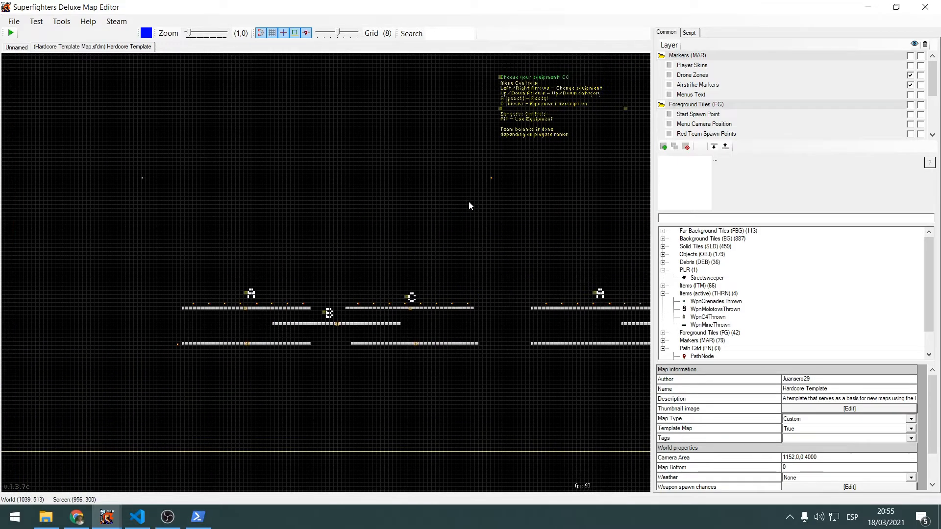
mouse_move(598, 194)
middle_mouse_down()
mouse_move(452, 210)
mouse_move(341, 250)
middle_mouse_up()
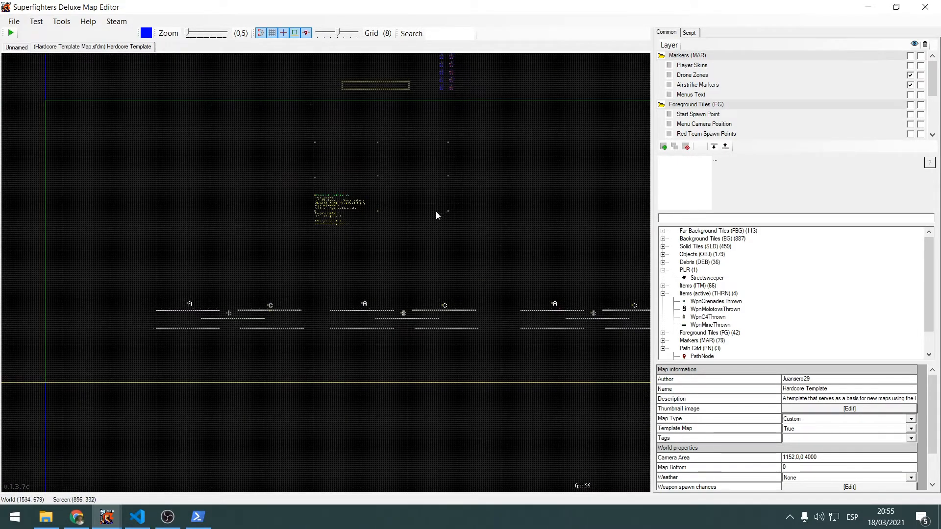
middle_click_drag(453, 197, 372, 242)
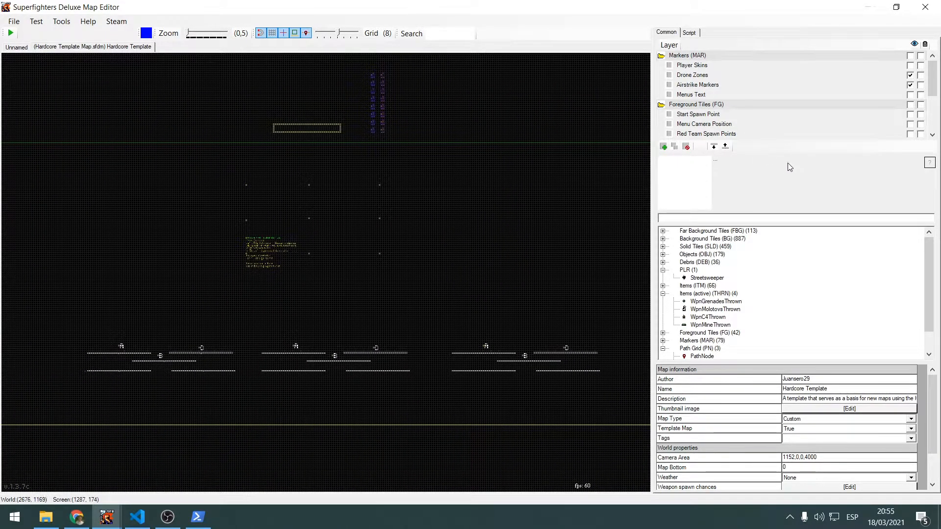
left_click_drag(771, 153, 776, 249)
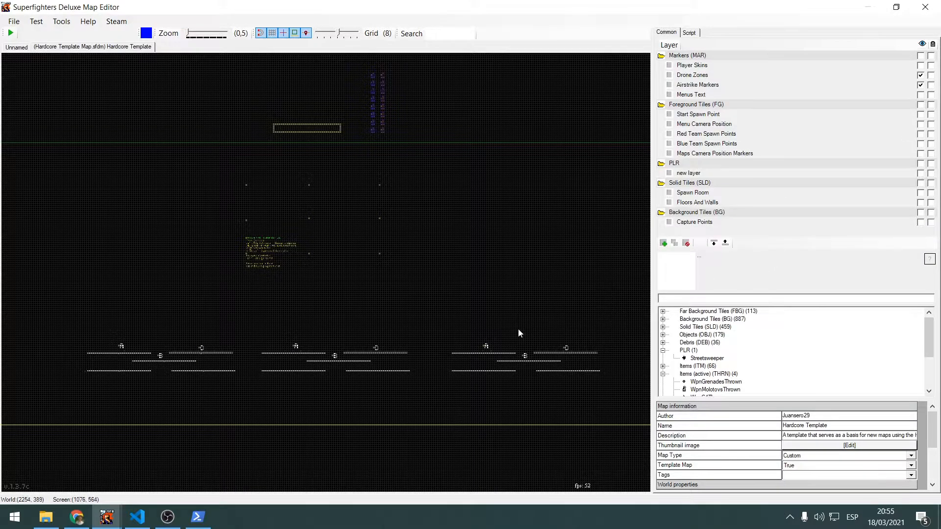
scroll(399, 240, "up", 5)
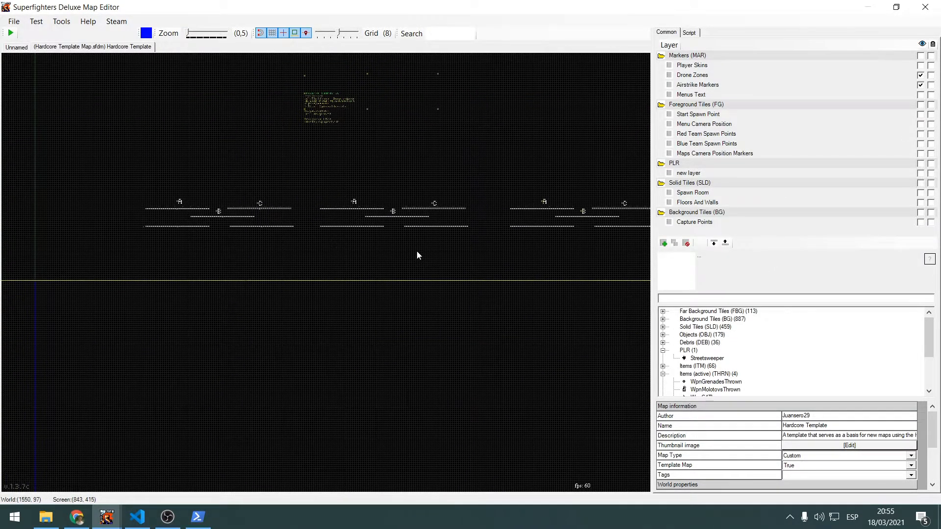
scroll(404, 178, "down", 5)
scroll(389, 287, "up", 3)
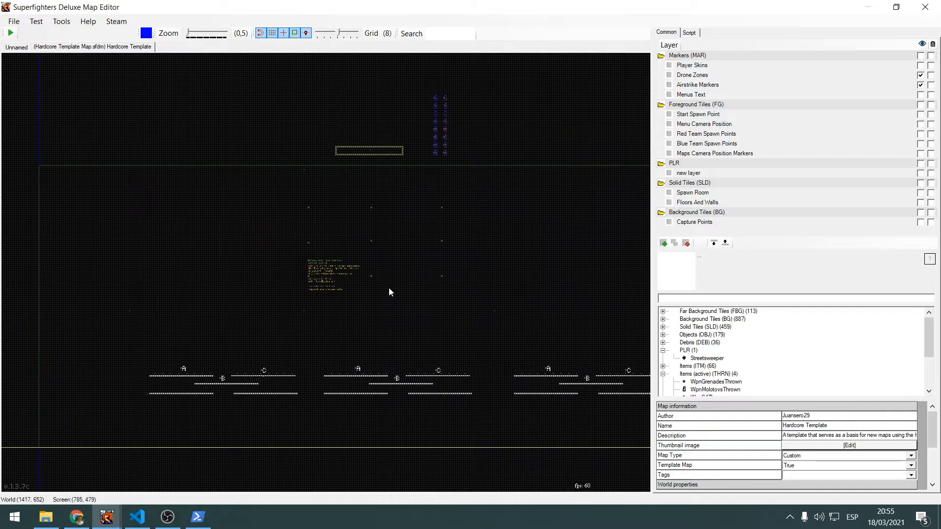
Examine the template map's equipment menu text and the markers around it up close
middle_click_drag(369, 290, 337, 257)
middle_click_drag(327, 117, 338, 238)
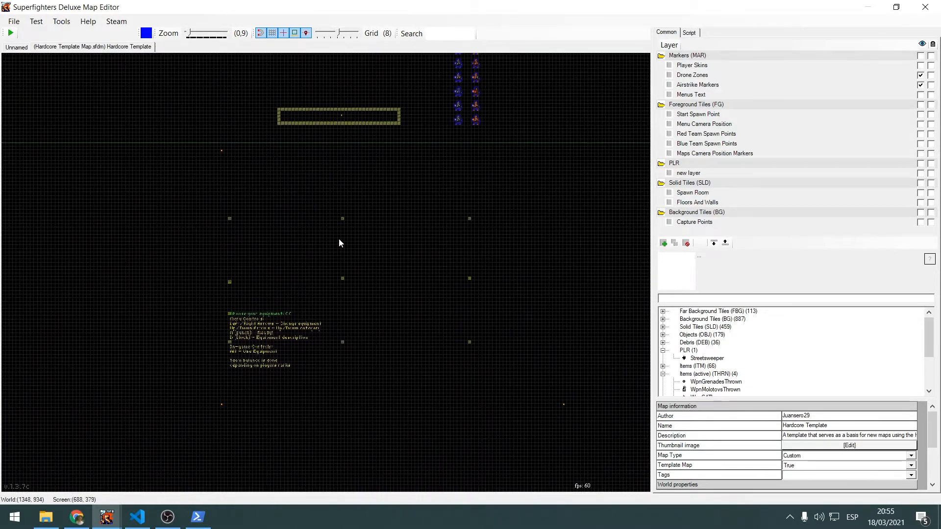
scroll(339, 236, "up", 1)
scroll(305, 210, "up", 1)
middle_click_drag(271, 183, 220, 145)
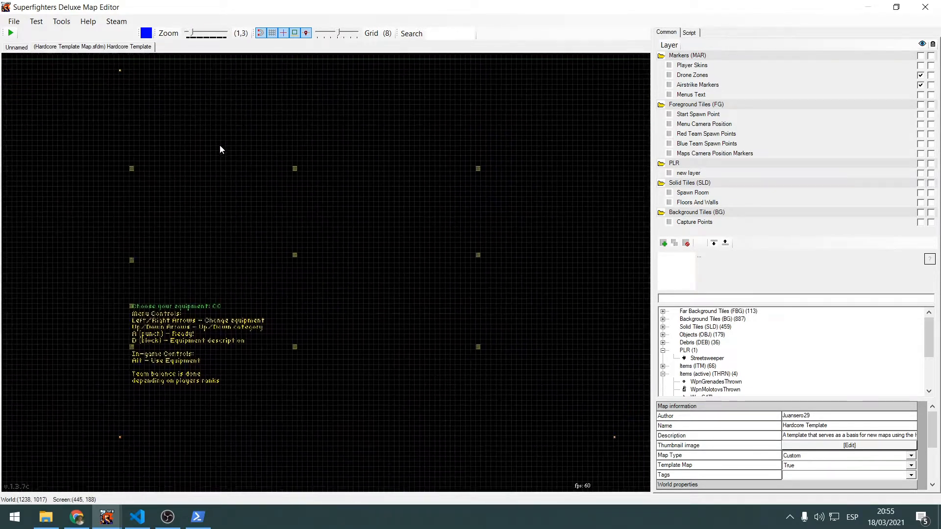
Collapse the Markers, Foreground Tiles, PLR, Solid Tiles and Background Tiles groups in the layer list
left_click(692, 57)
left_click(661, 56)
left_click(661, 66)
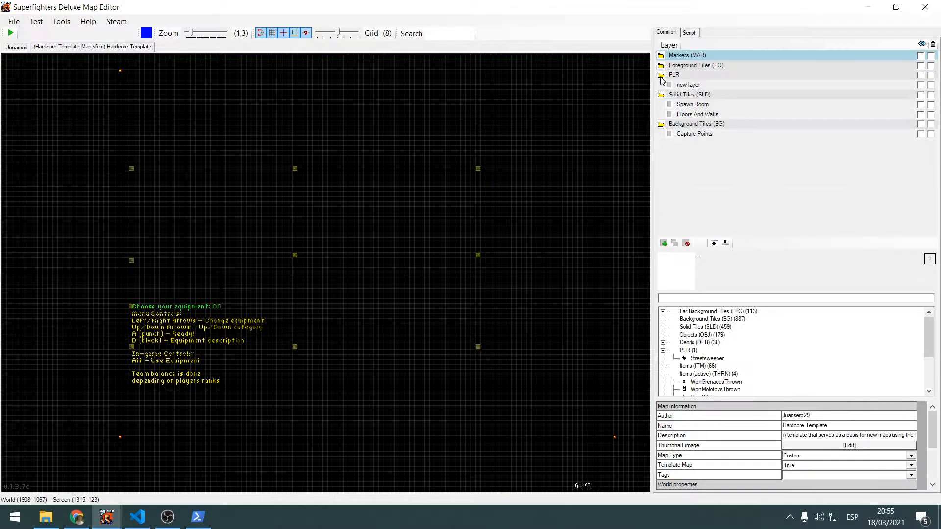
left_click(662, 76)
left_click(662, 85)
left_click(661, 95)
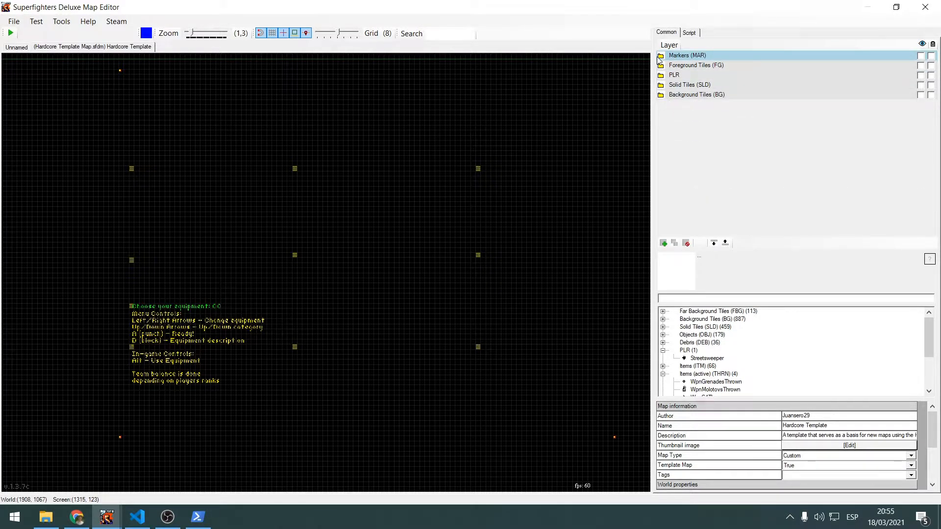
Expand the Markers and Foreground Tiles layer groups and select the Start Spawn Point layer
left_click(661, 55)
left_click(661, 105)
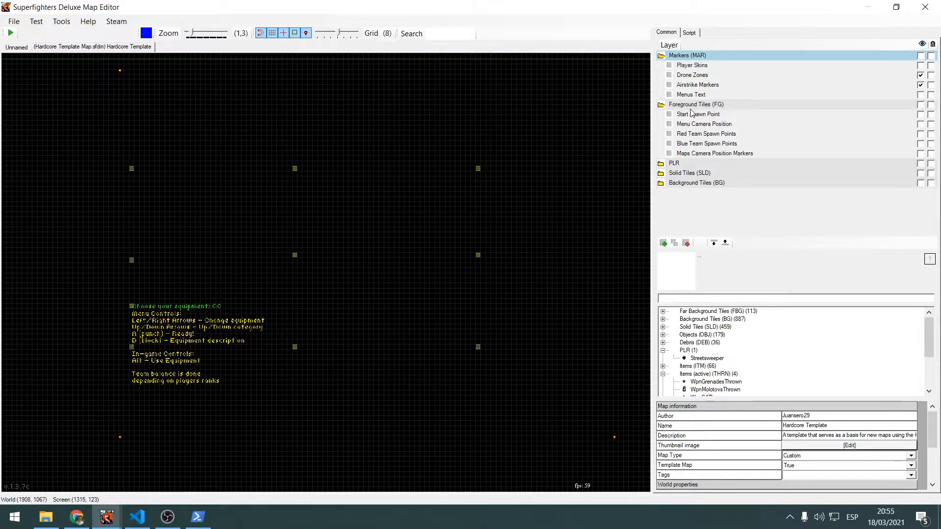
left_click(756, 114)
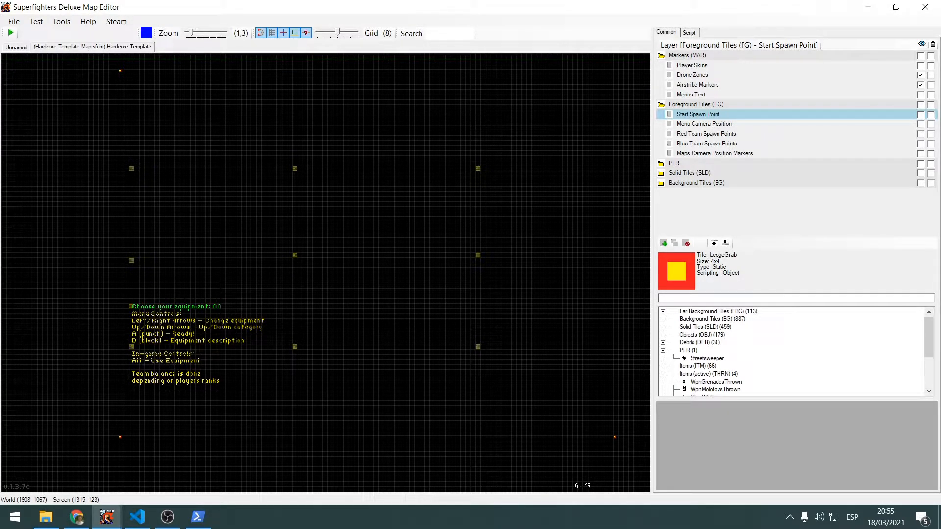
Open the map's script in an enlarged editor window and review its Map Dependant Data region
left_click(690, 32)
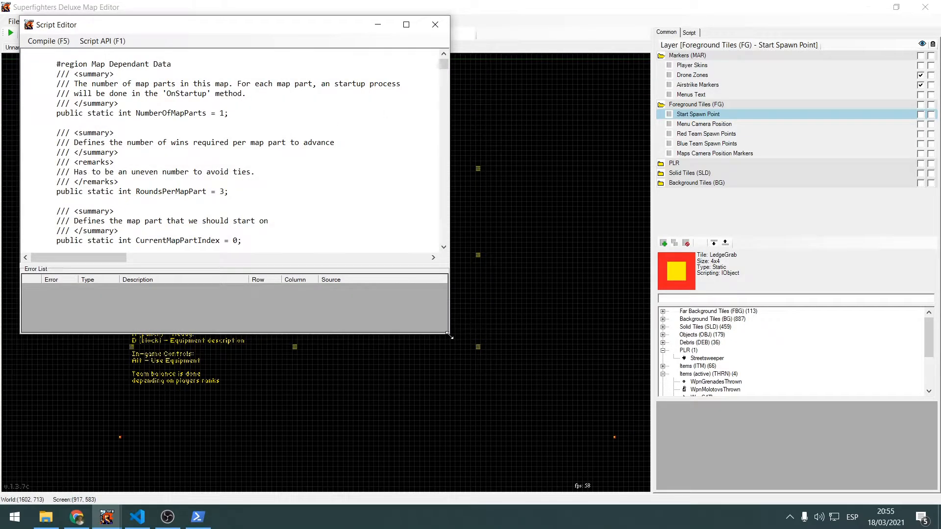
left_click_drag(448, 333, 925, 482)
scroll(373, 221, "down", 2)
scroll(375, 218, "up", 2)
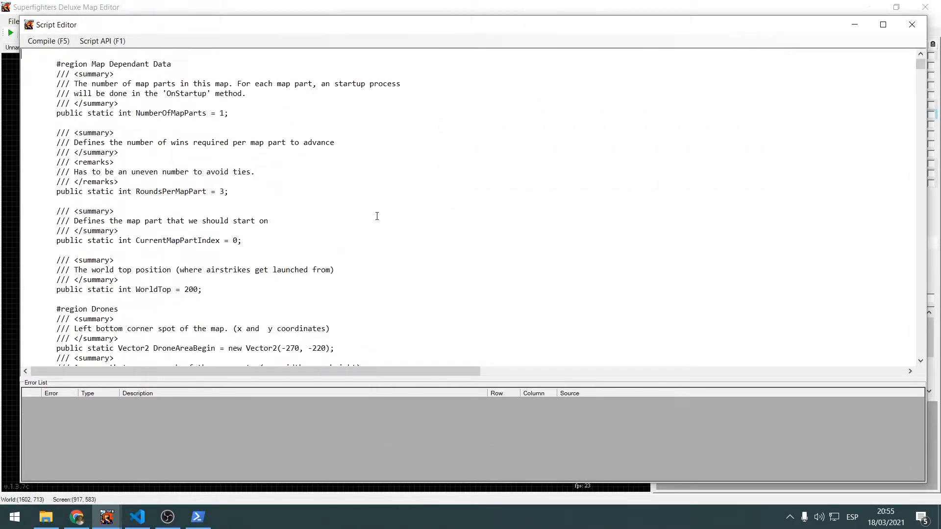
scroll(190, 123, "down", 13)
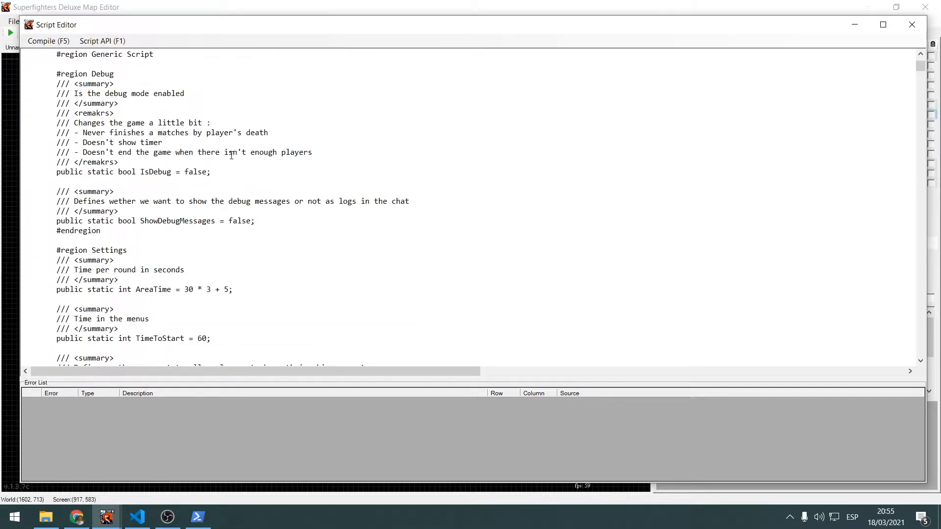
scroll(270, 167, "up", 6)
scroll(270, 167, "up", 8)
scroll(245, 200, "down", 7)
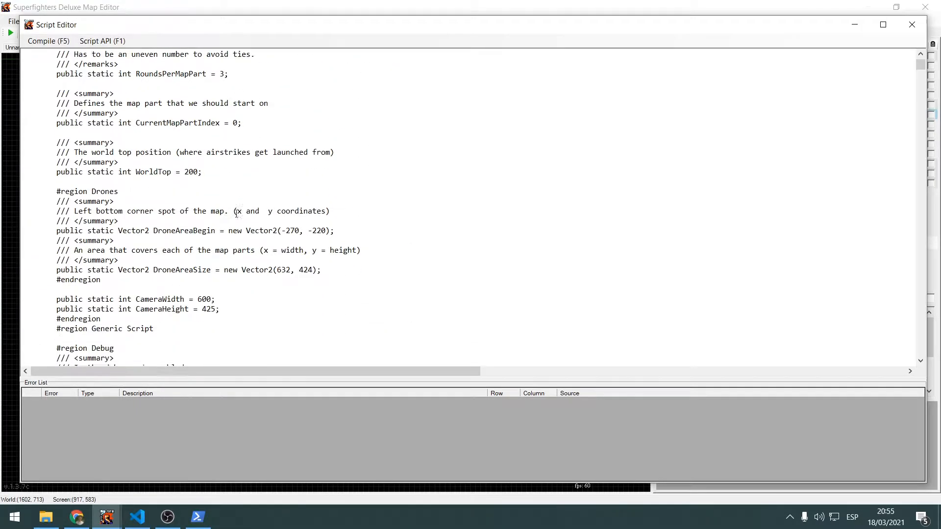
scroll(313, 209, "up", 6)
mouse_move(919, 70)
left_mouse_down()
mouse_move(919, 238)
mouse_move(920, 66)
left_mouse_up()
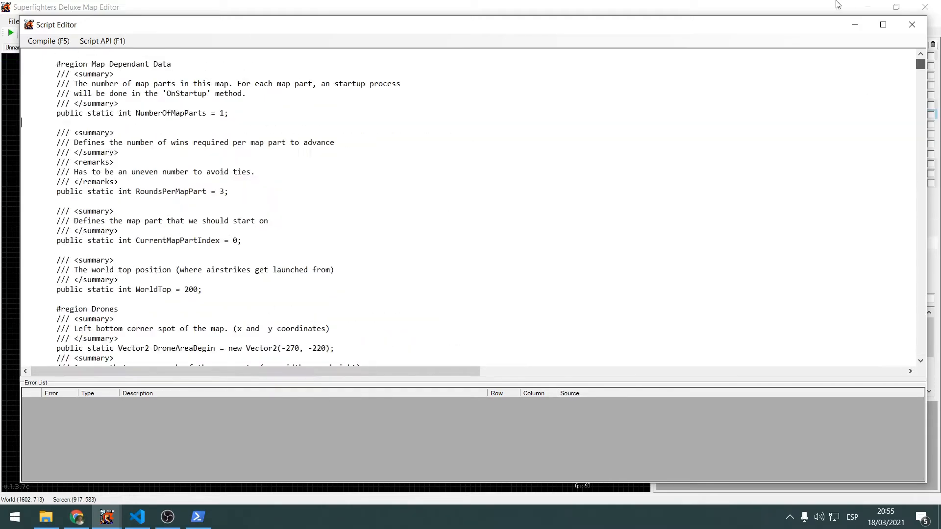
Switch to Visual Studio Code and look over Hardcore.cs from the beginning of the file
left_click(137, 517)
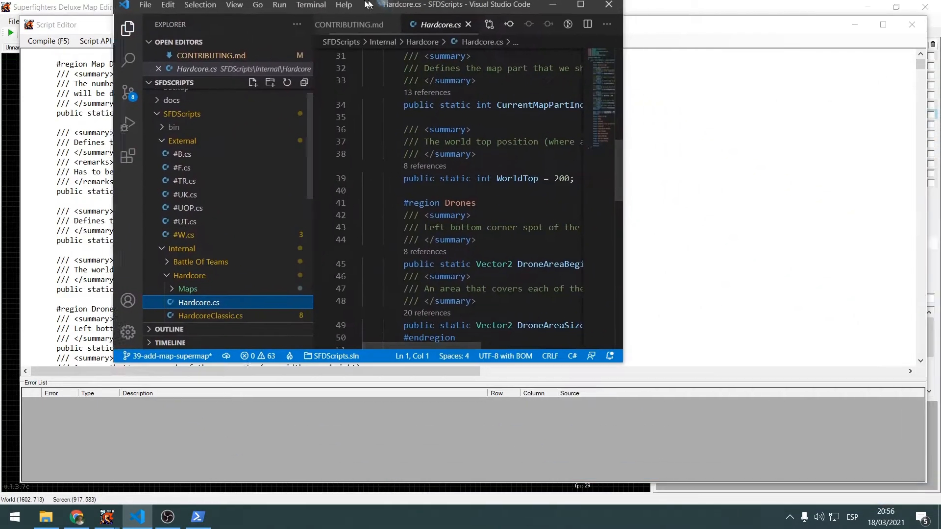
scroll(539, 191, "down", 3, "ctrl")
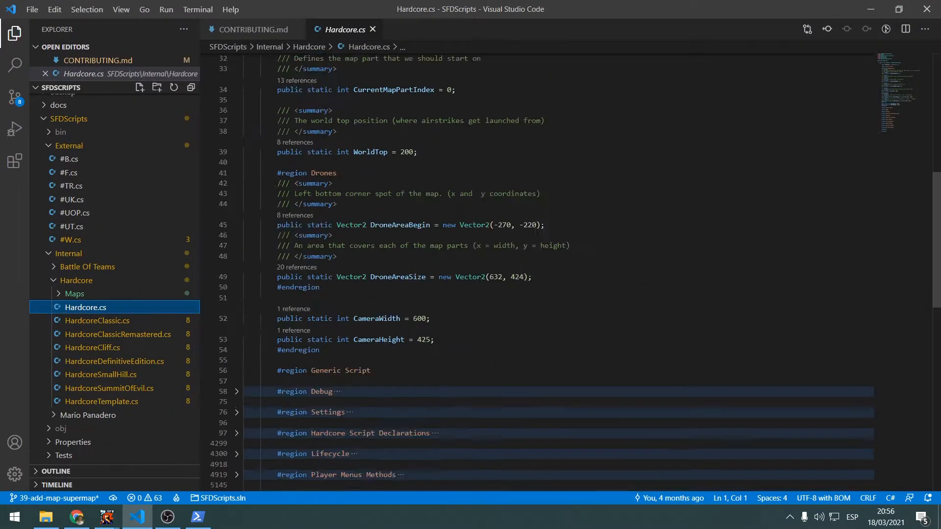
left_click_drag(908, 116, 906, 57)
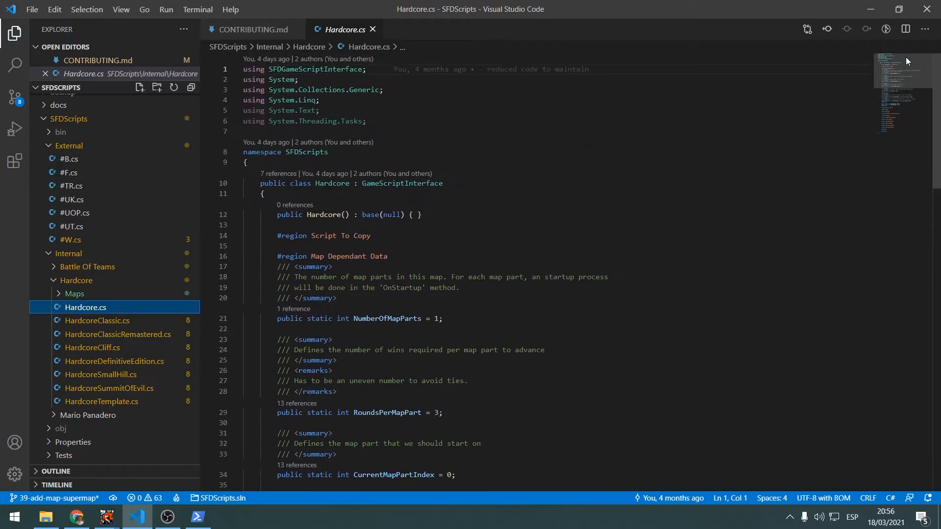
scroll(907, 84, "down", 2)
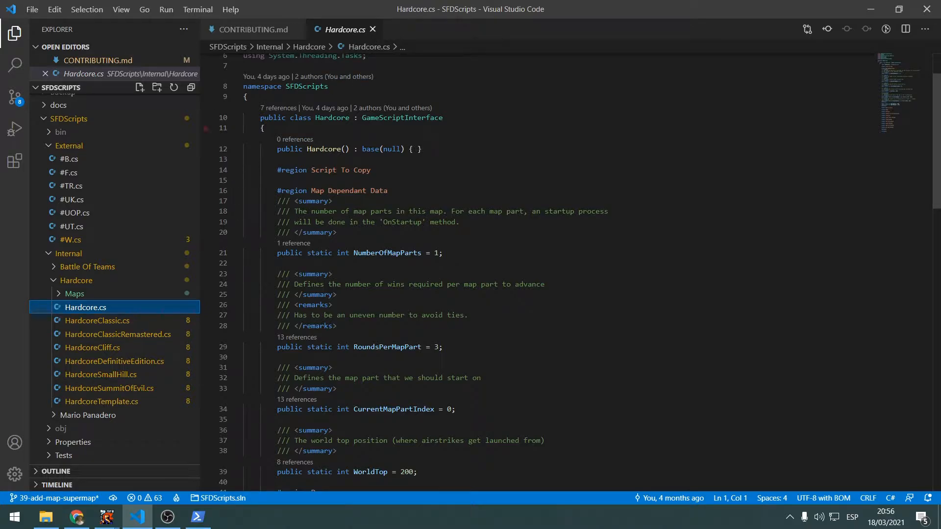
scroll(320, 93, "up", 2)
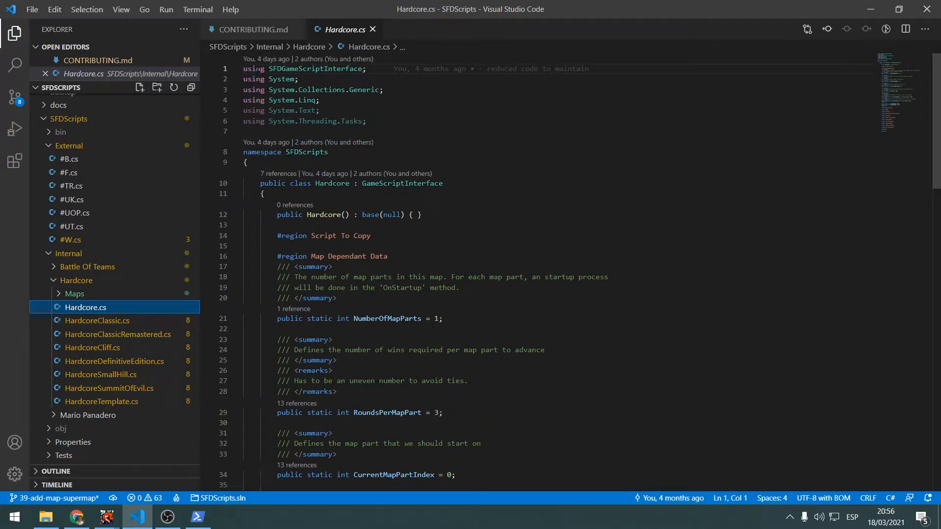
Highlight the using directives and the Script To Copy region line in Hardcore.cs
left_click_drag(258, 69, 250, 131)
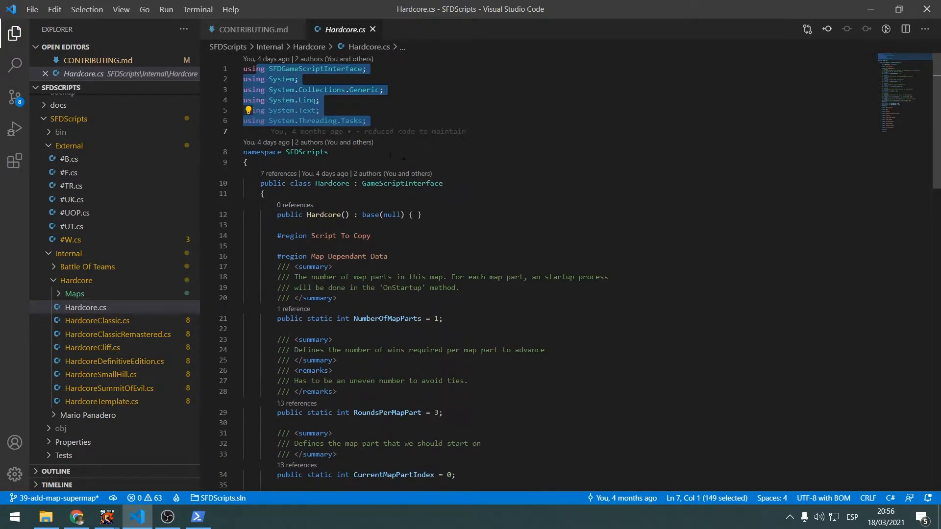
left_click(236, 236)
left_click_drag(267, 228, 389, 241)
left_click(237, 236)
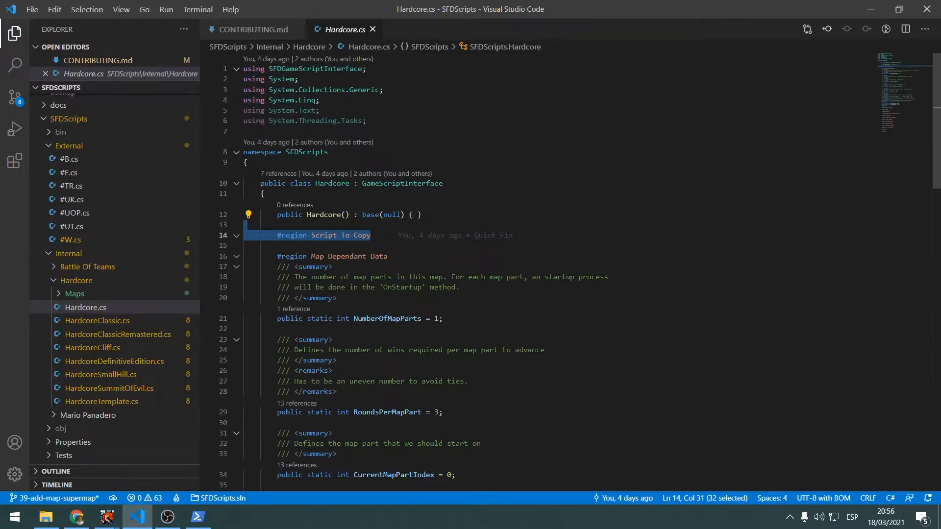
scroll(339, 229, "down", 6)
scroll(339, 230, "up", 4)
scroll(339, 230, "up", 3)
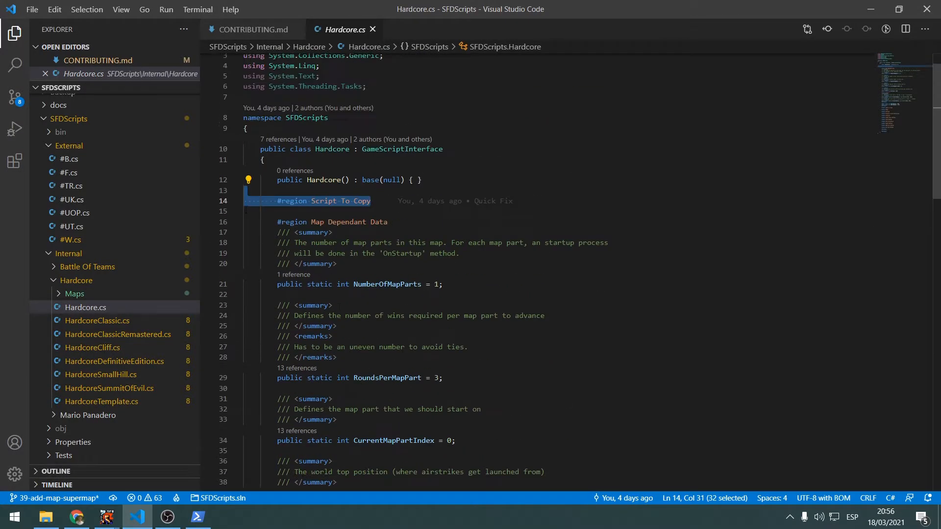
Fold and unfold the Map Dependant Data region, highlight its name, and read through its variables down to the camera size
left_click(237, 223)
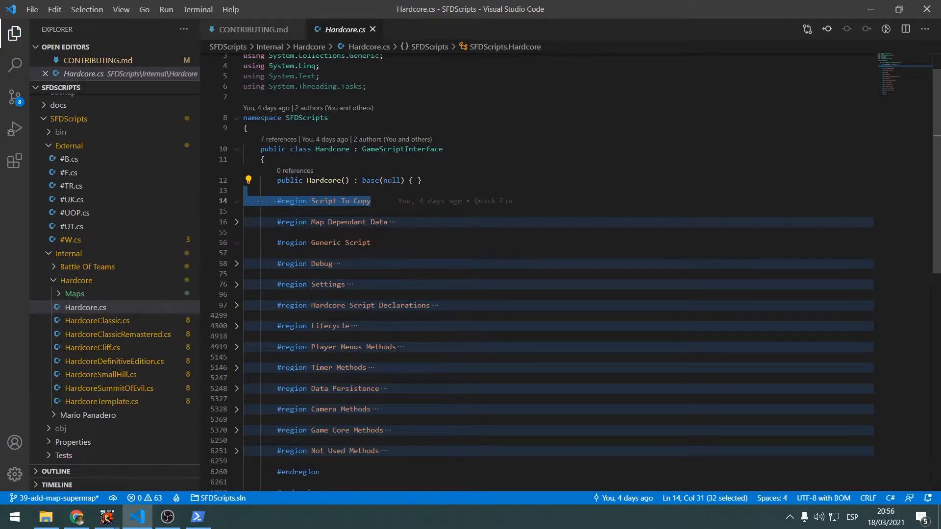
left_click(237, 223)
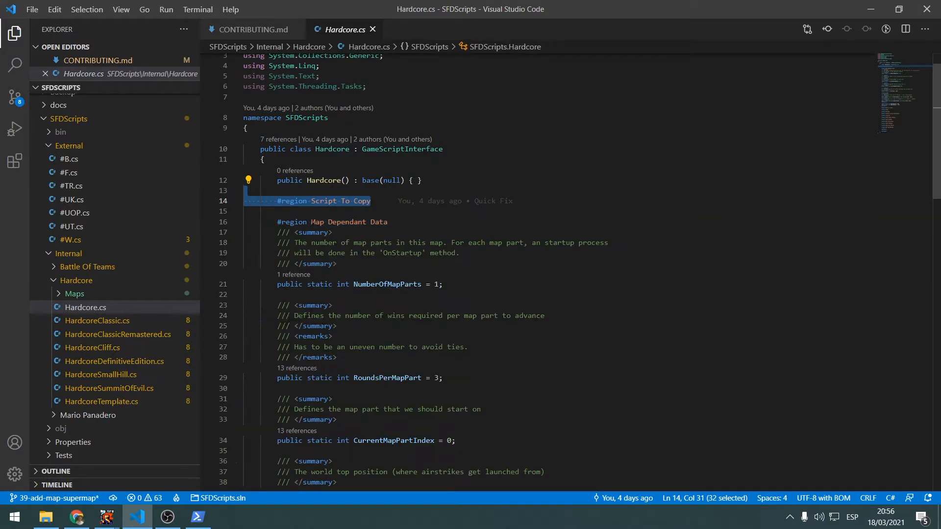
left_click_drag(311, 222, 392, 223)
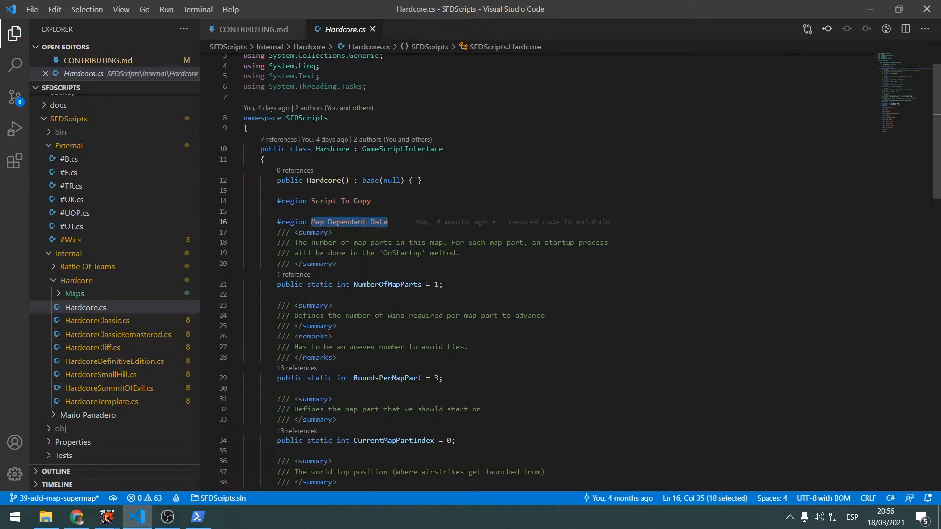
scroll(438, 250, "down", 3)
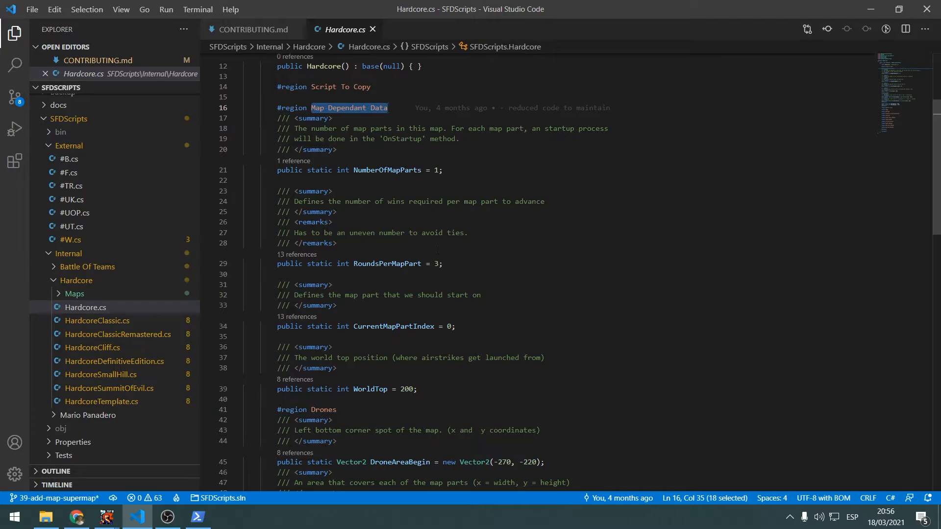
scroll(410, 372, "down", 4)
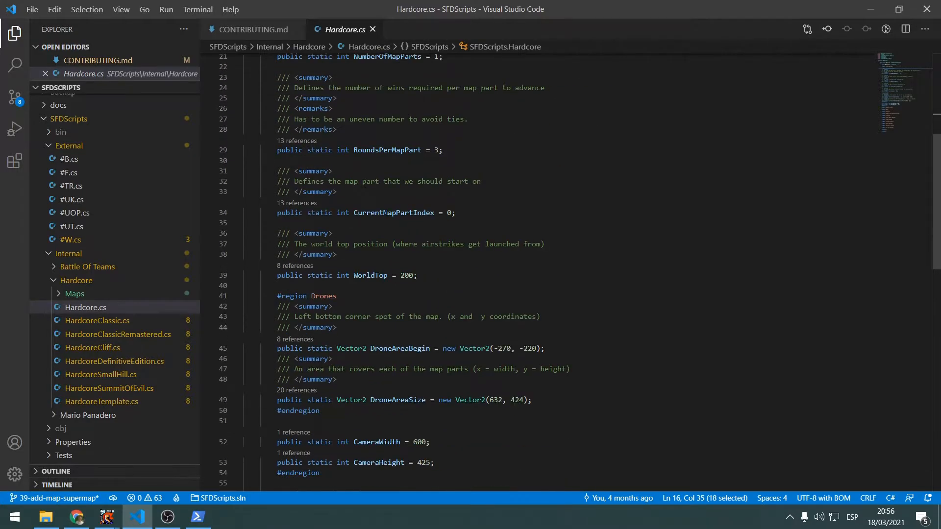
scroll(410, 372, "down", 1)
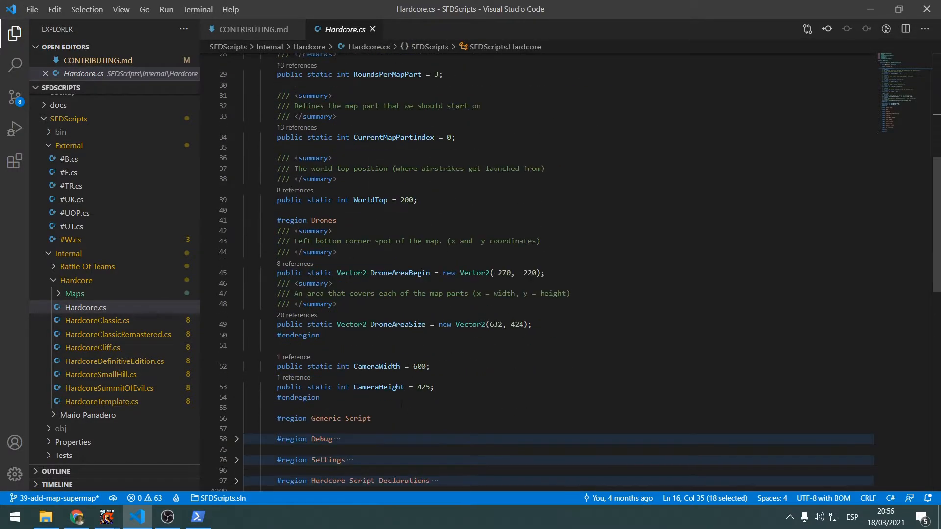
scroll(539, 272, "up", 1)
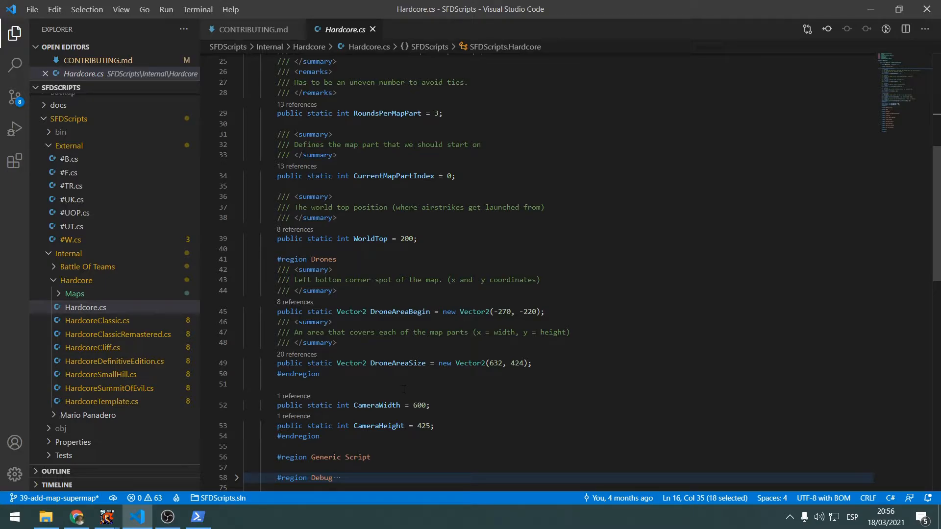
scroll(372, 395, "up", 4)
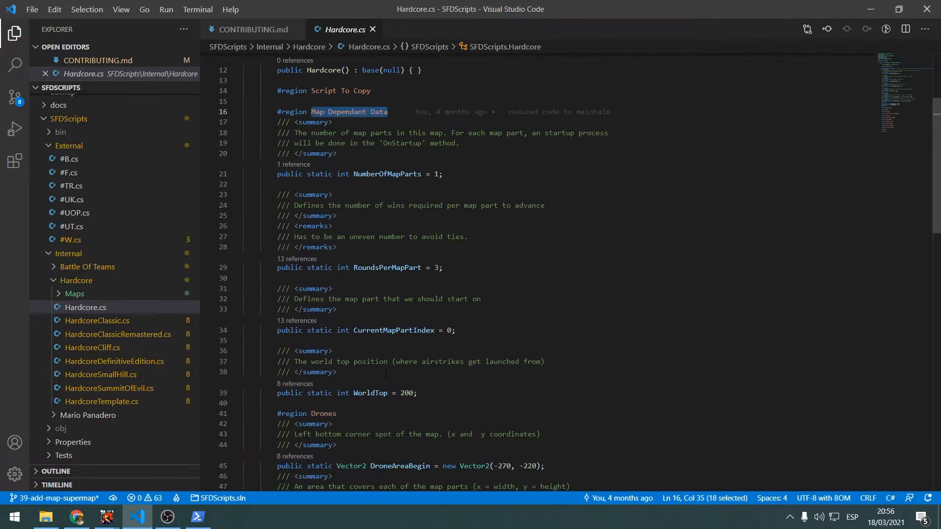
Highlight the WorldTop variable and its airstrike comment, followed by the CurrentMapPartIndex and RoundsPerMapPart variables
double_click(371, 393)
left_click_drag(315, 362, 541, 362)
scroll(430, 363, "up", 1)
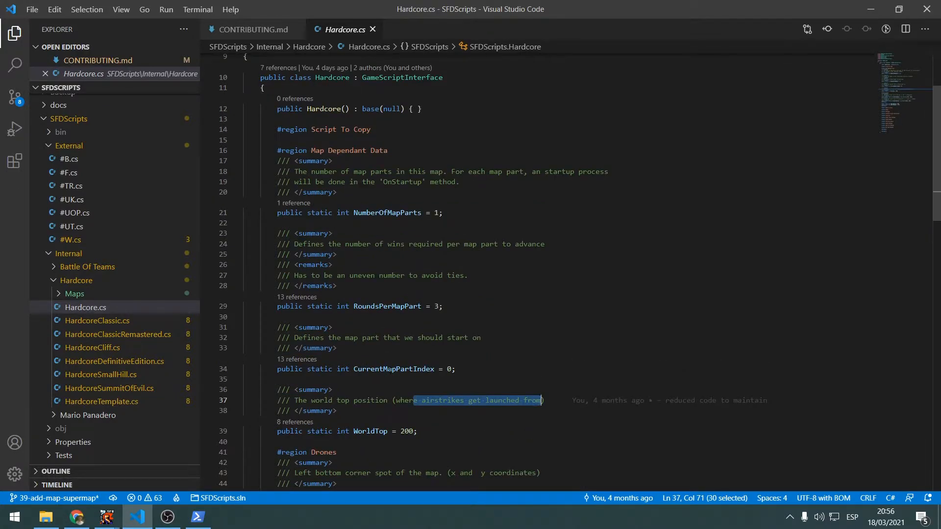
double_click(395, 369)
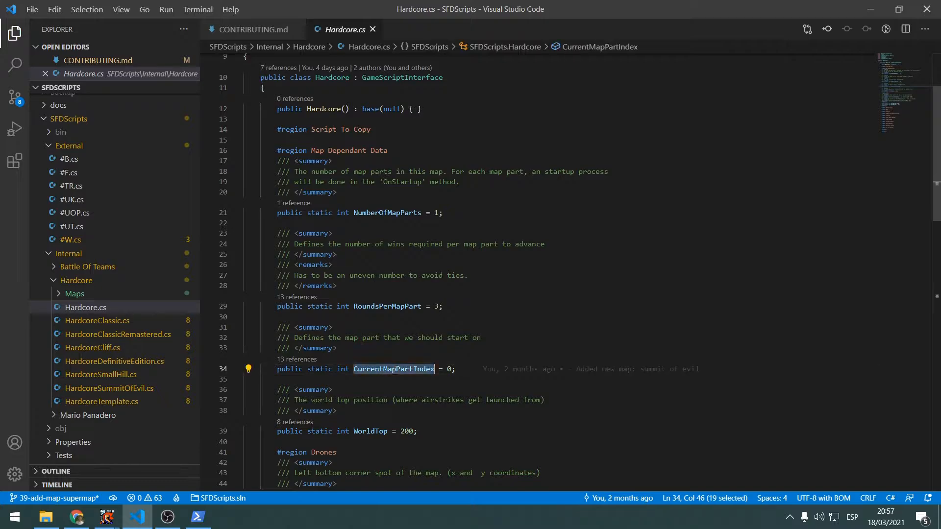
double_click(387, 306)
scroll(398, 237, "up", 1)
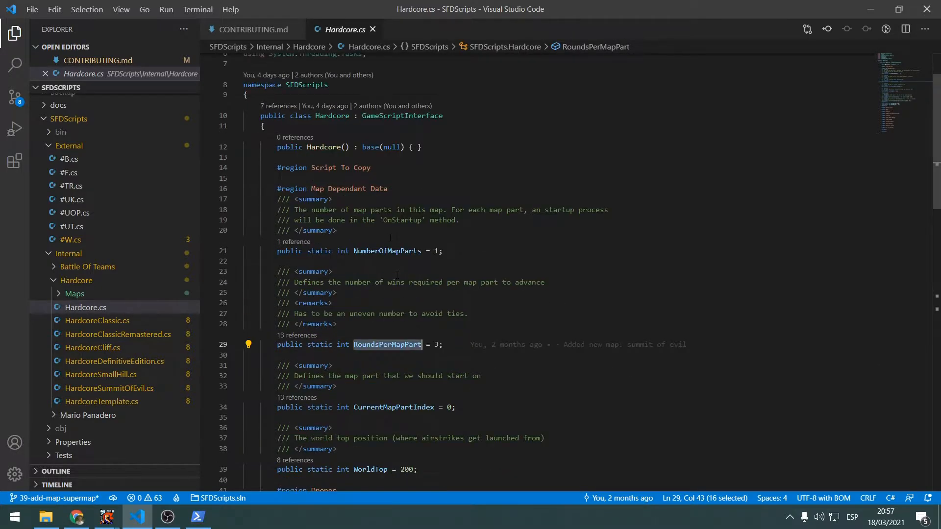
scroll(398, 237, "down", 1)
mouse_move(406, 212)
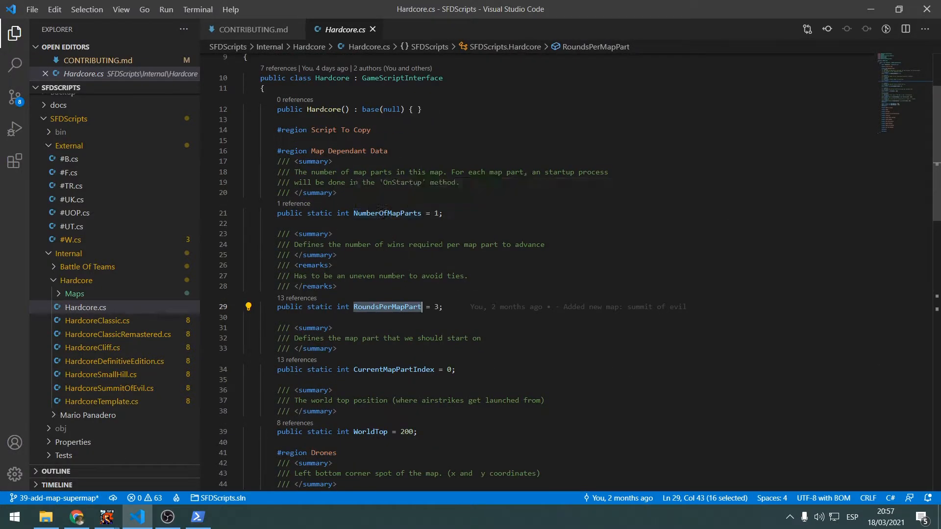
scroll(406, 212, "down", 1)
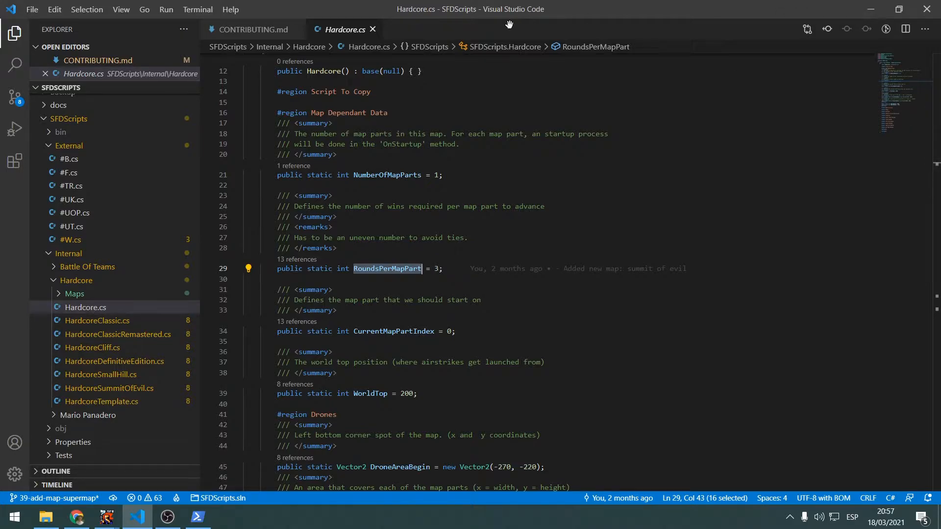
Return to the map's Script Editor, move its window off the map view, and show the drone and camera variables
left_click(870, 8)
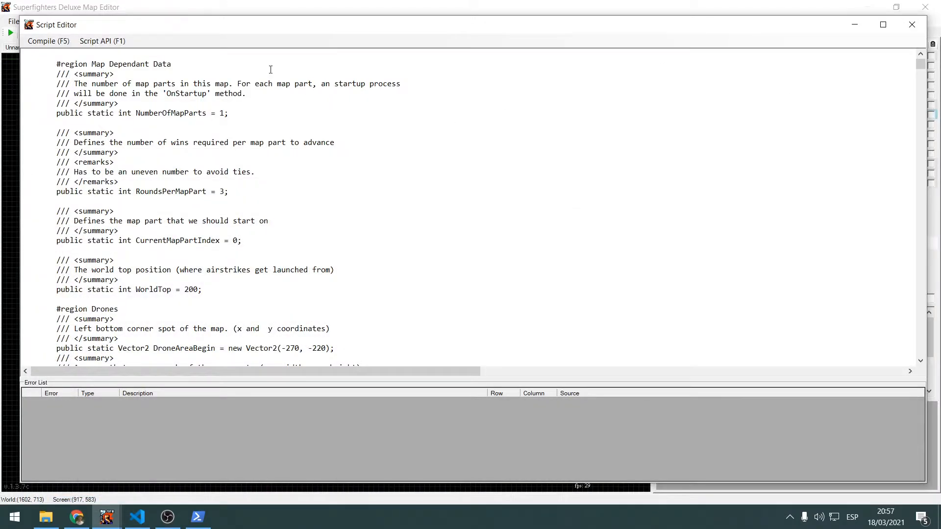
left_click_drag(154, 31, 466, 15)
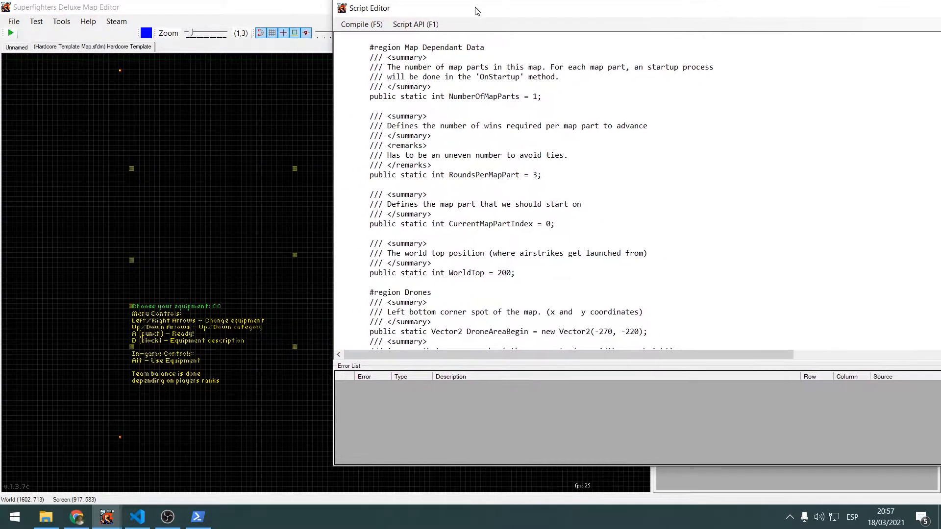
scroll(546, 160, "down", 3)
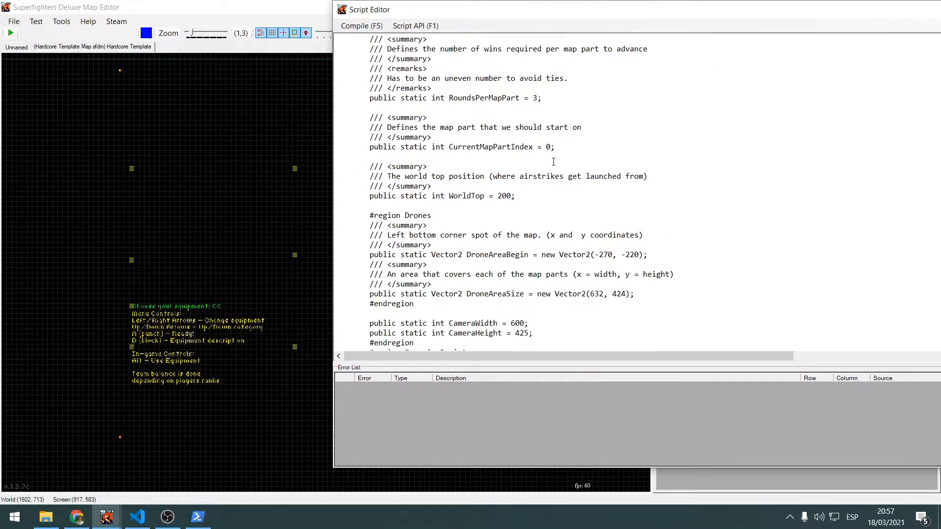
Highlight the map part variables in the script, from the start of the Map Dependant Data region through CurrentMapPartIndex
scroll(559, 156, "up", 3)
left_click_drag(370, 49, 601, 109)
scroll(592, 90, "down", 2)
scroll(592, 90, "down", 2)
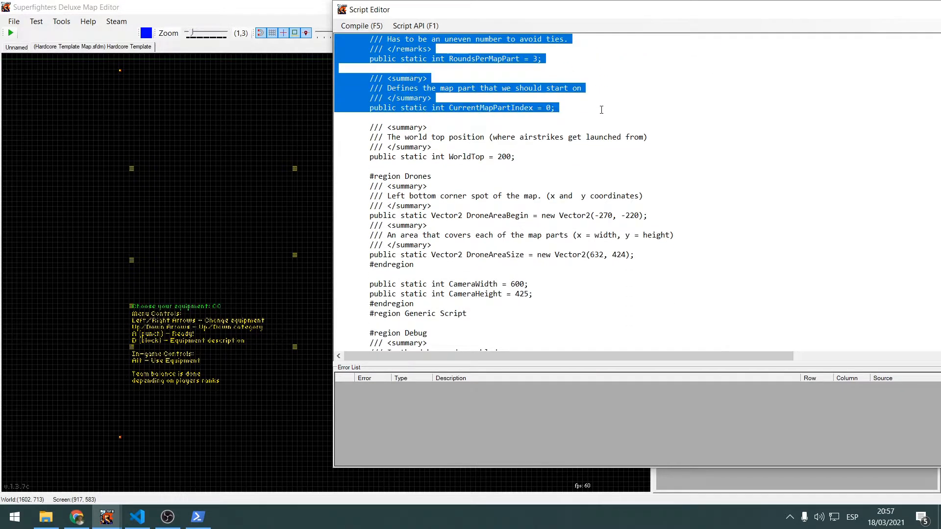
scroll(601, 108, "up", 4)
Reposition the Script Editor window, highlight the first variables of the Map Dependant Data region, and review the rest down to the camera size
left_click_drag(652, 15, 293, 58)
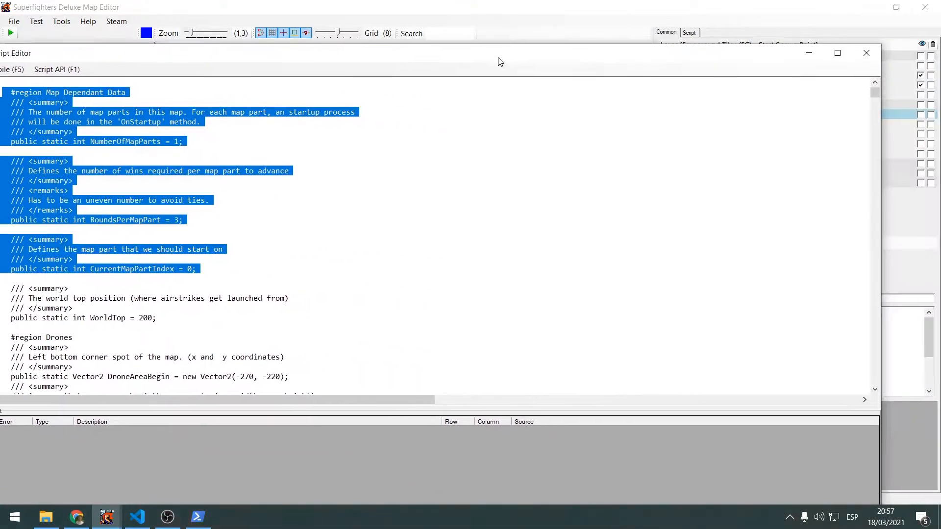
left_click_drag(486, 62, 597, 42)
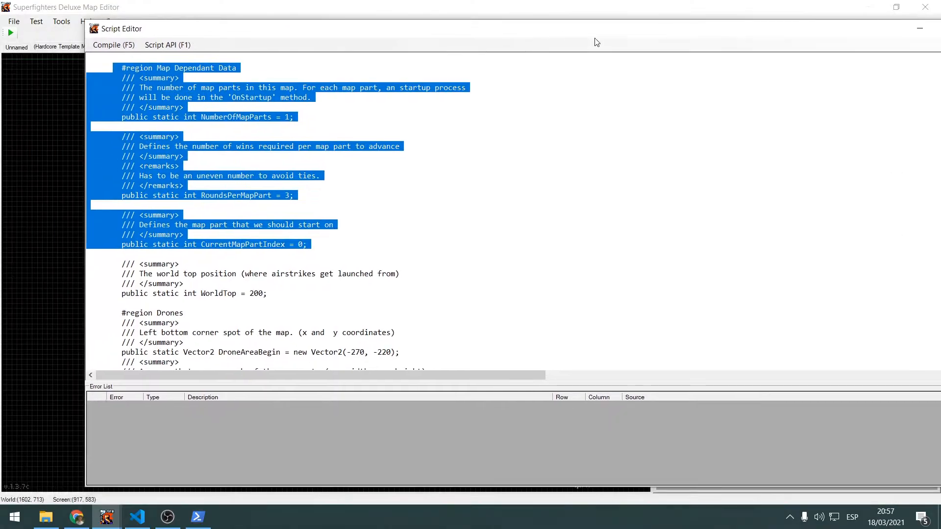
left_click(369, 169)
left_click_drag(110, 69, 325, 168)
scroll(314, 164, "down", 2)
left_click(318, 195)
scroll(321, 210, "down", 3)
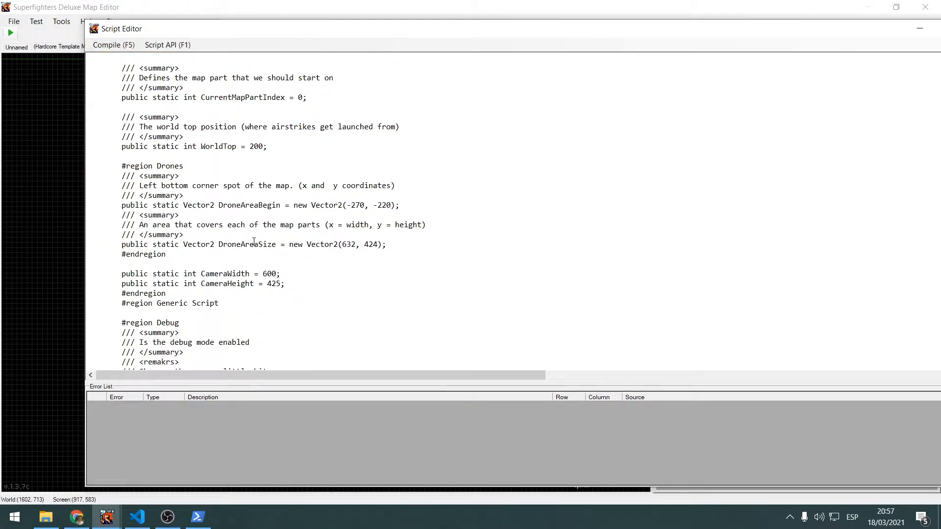
scroll(254, 241, "up", 5)
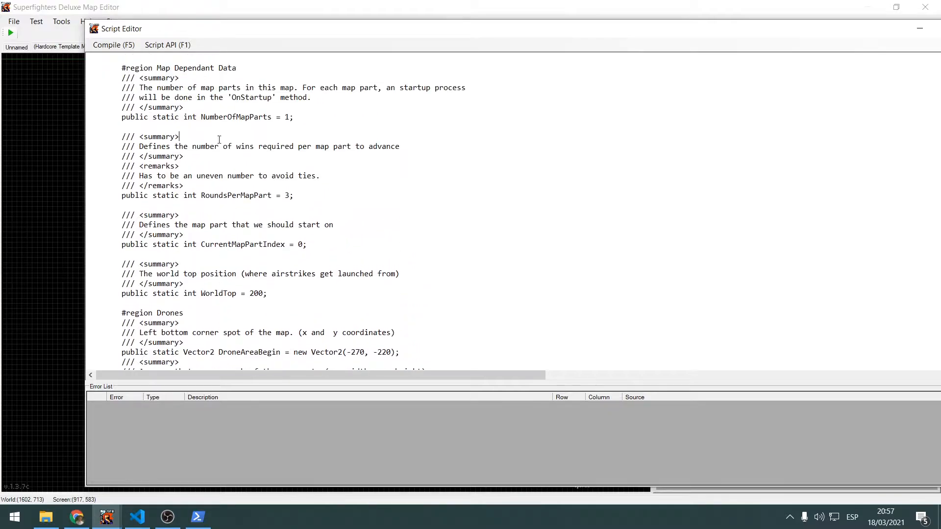
Return to the map view, survey the whole template map, and select the Drone Zones layer
left_click(34, 161)
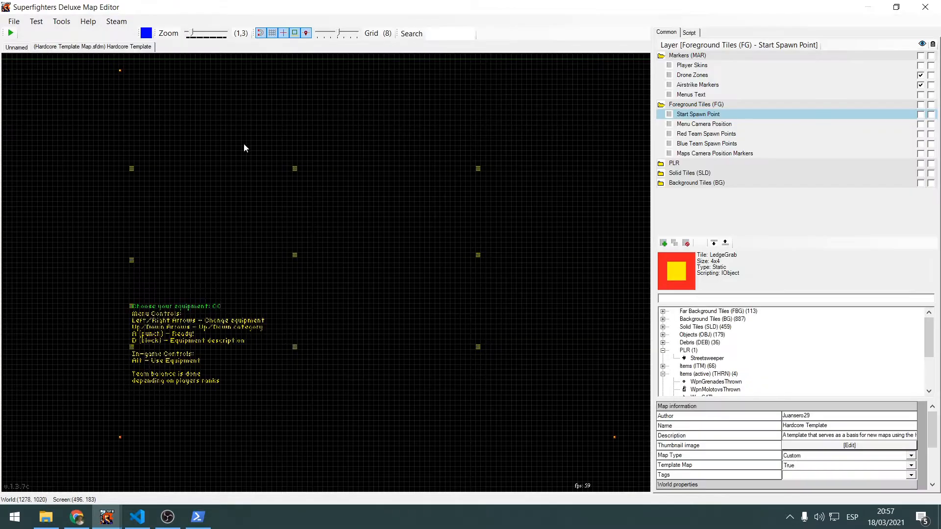
scroll(240, 162, "up", 2)
scroll(241, 161, "down", 6)
middle_click_drag(312, 138, 307, 187)
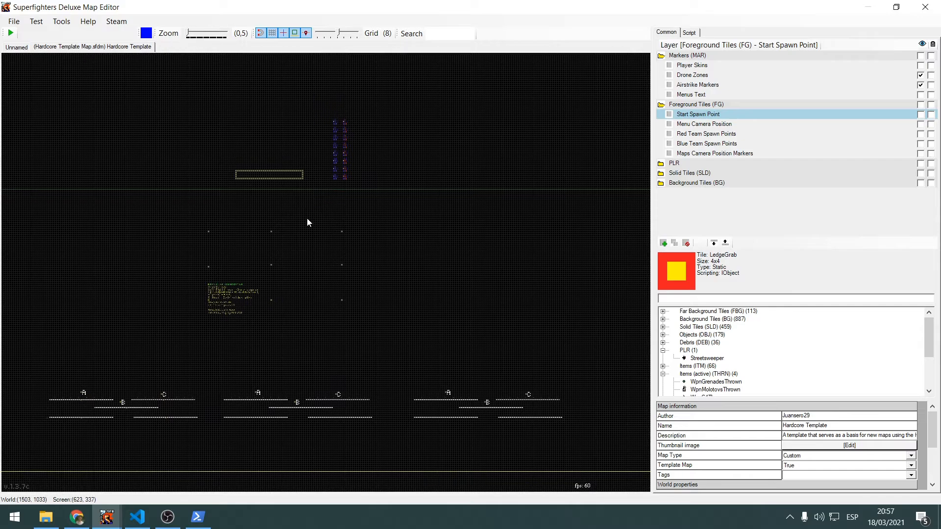
middle_click_drag(314, 235, 278, 163)
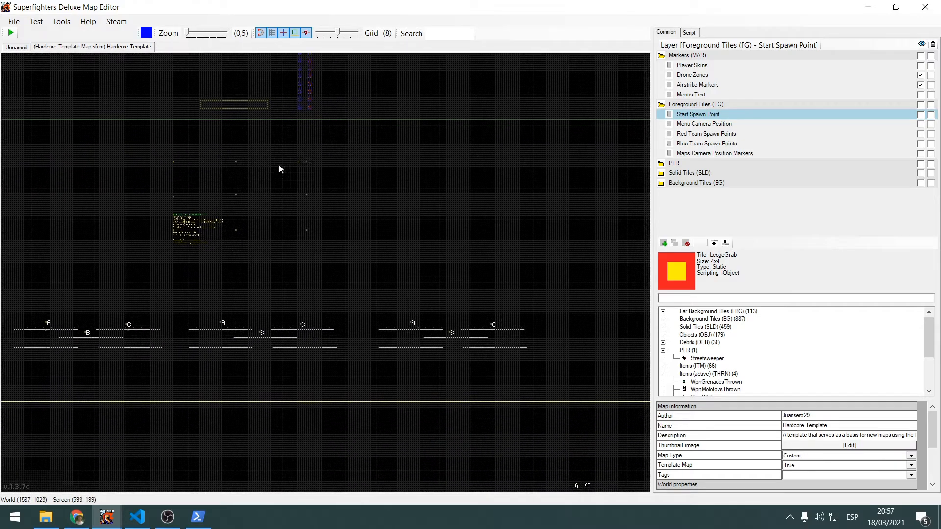
left_click(693, 75)
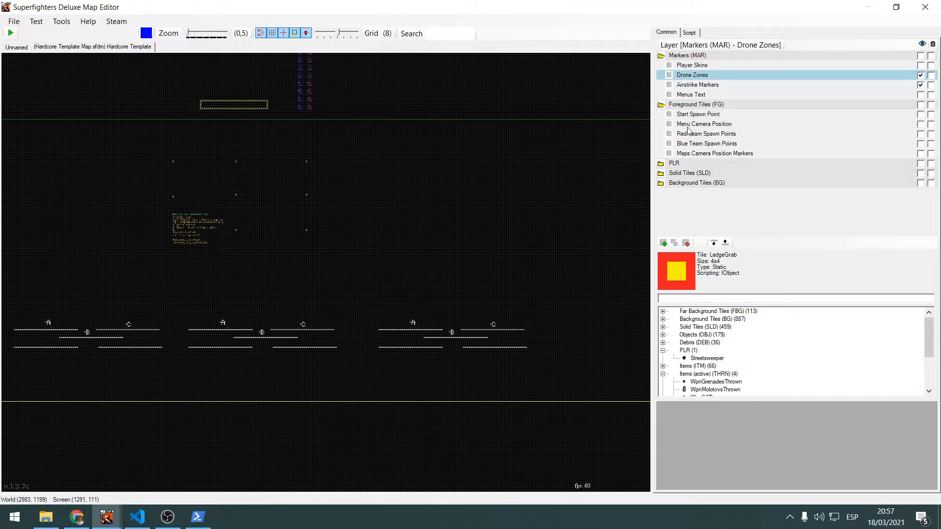
middle_click_drag(269, 199, 419, 313)
scroll(375, 243, "up", 4)
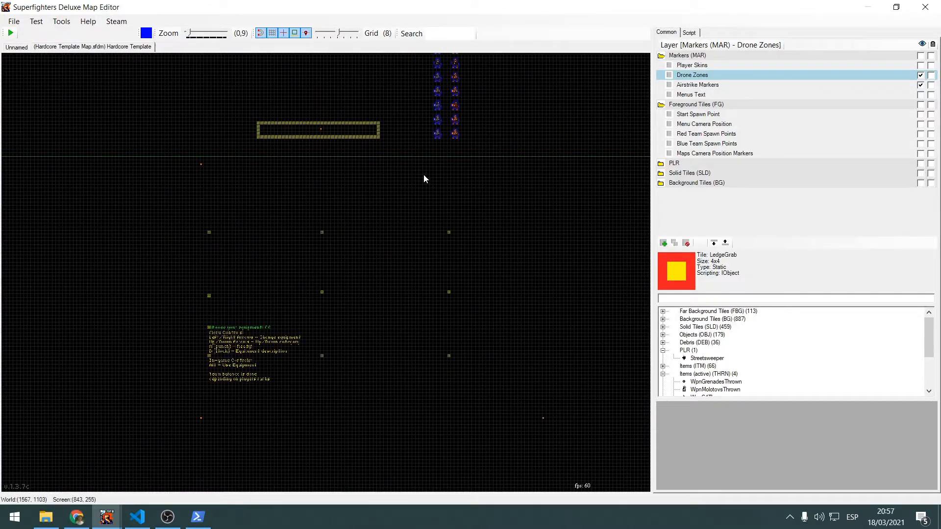
Select the Player Skins layer and bring the two columns of player profile tiles into close view
left_click(708, 66)
middle_click_drag(527, 74, 431, 170)
scroll(497, 93, "up", 1)
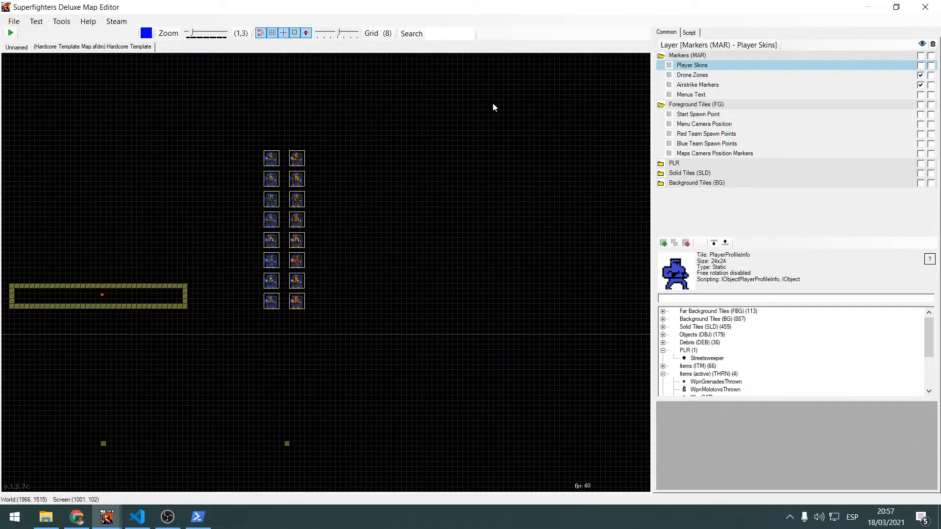
middle_click_drag(341, 164, 441, 112)
scroll(413, 111, "up", 2)
scroll(401, 142, "up", 2)
scroll(433, 204, "down", 1)
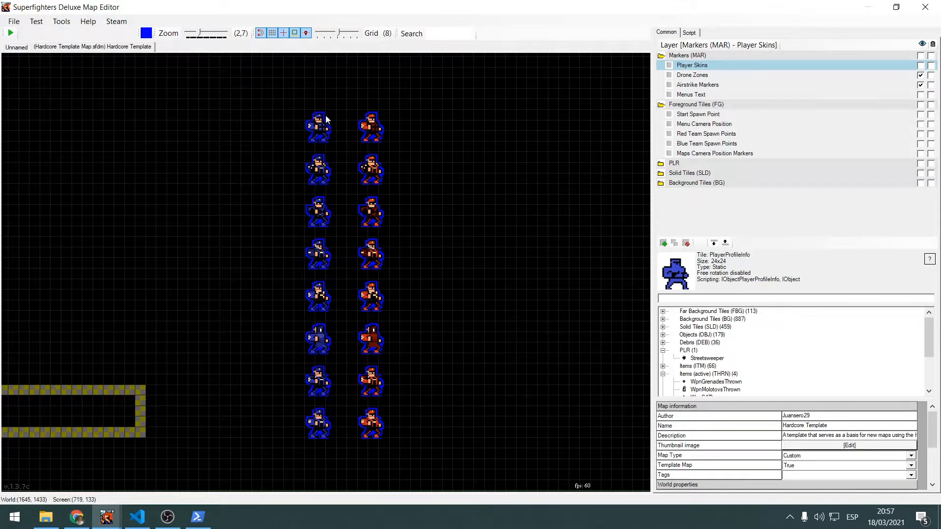
Select the whole column of blue player skins, the red column, and the blue column again to point out both teams
left_click_drag(282, 146, 337, 446)
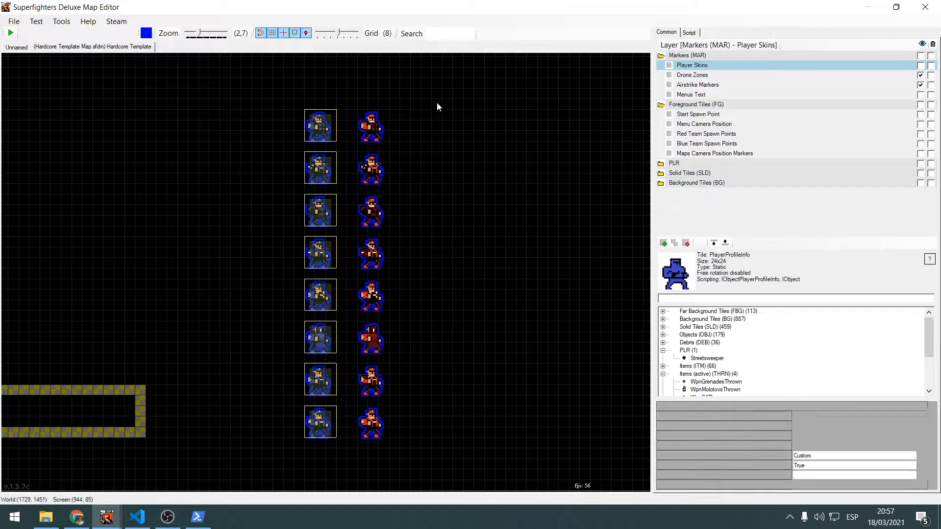
left_click(406, 89)
left_click_drag(396, 89, 357, 420)
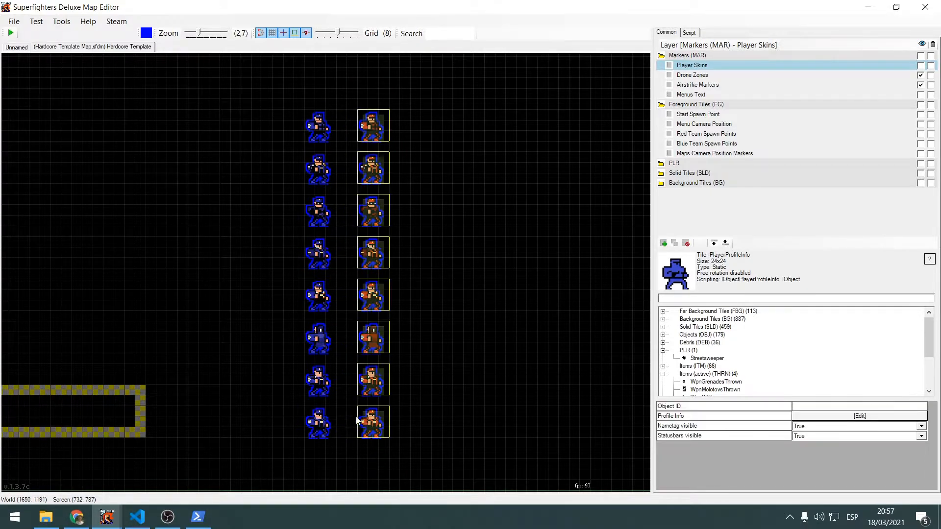
left_click_drag(289, 93, 337, 477)
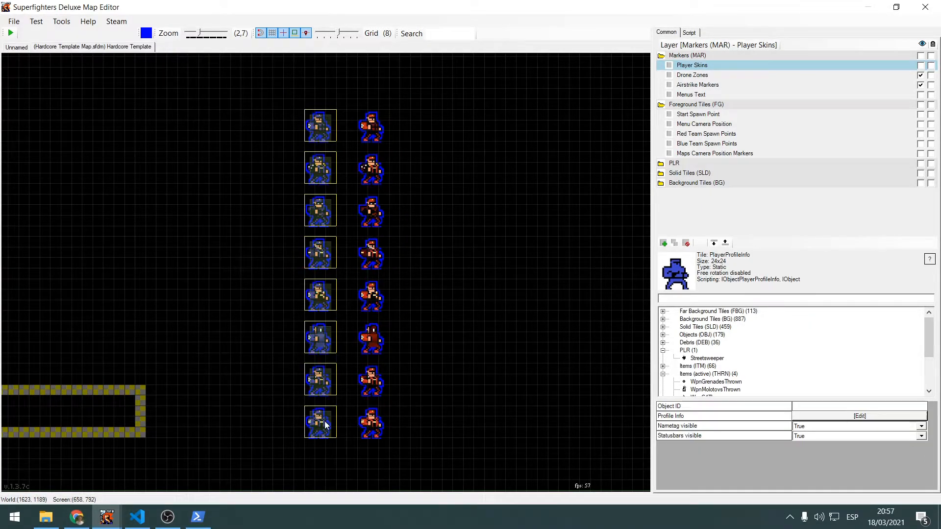
Inspect the Object IDs of individual blue player skins: the first three from the top and the last one
left_click(319, 127)
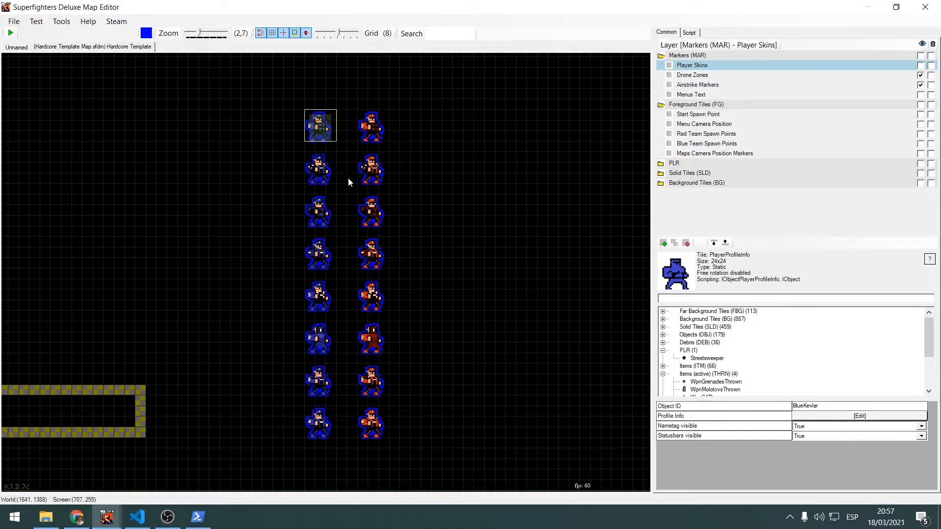
left_click(317, 165)
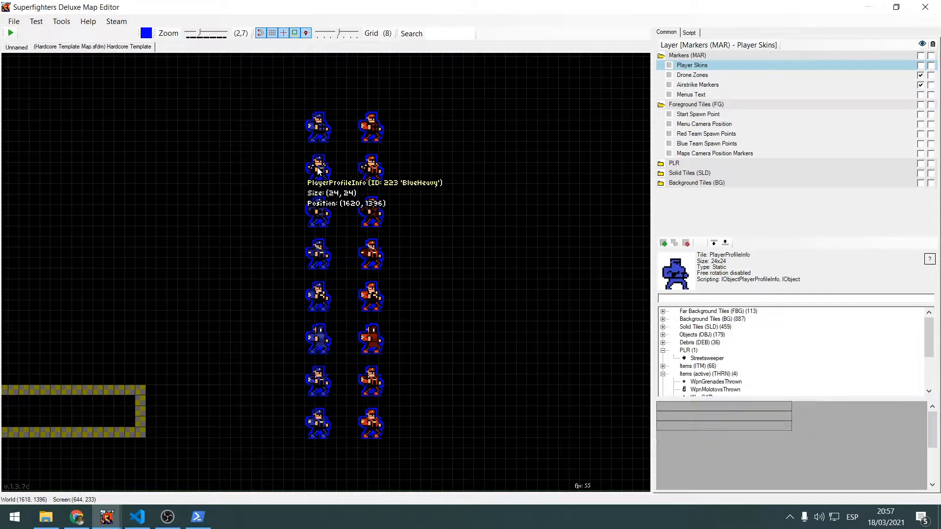
left_click(323, 221)
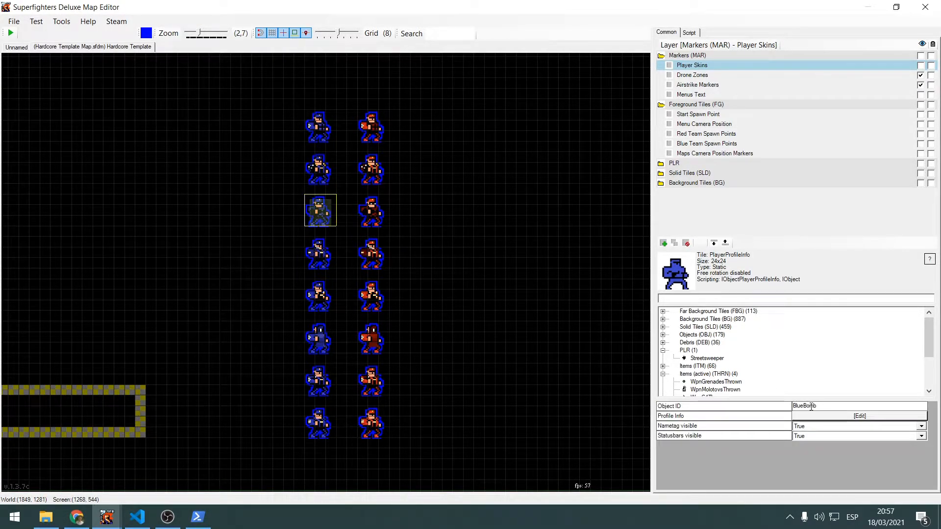
left_click(822, 406)
left_click(321, 174)
left_click(321, 167)
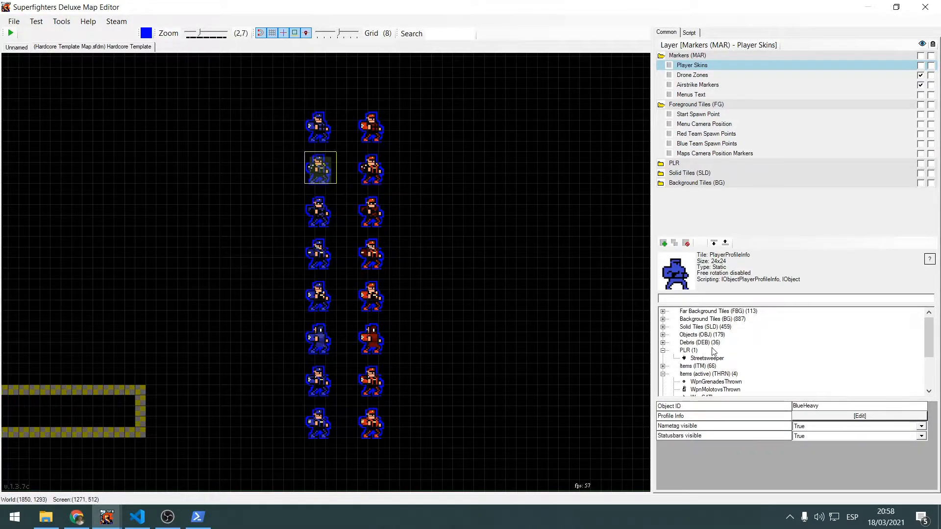
left_click(319, 126)
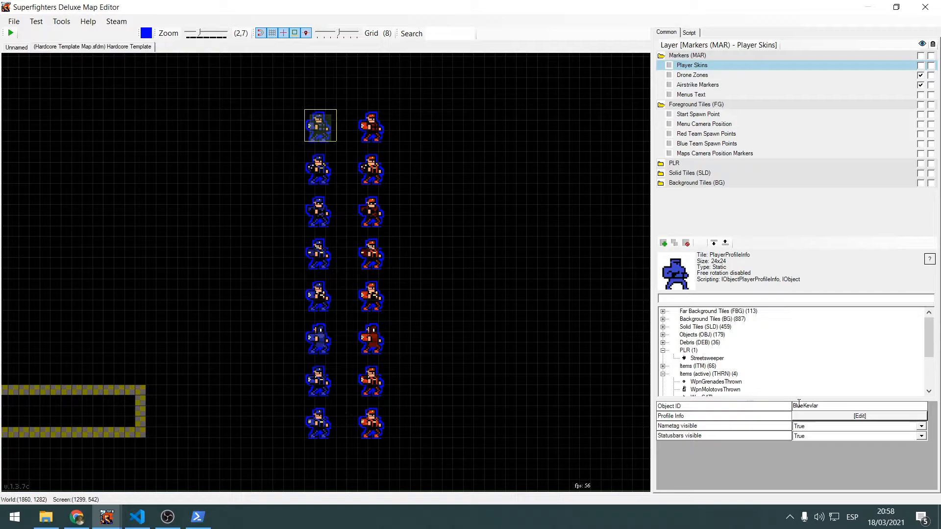
left_click(332, 426)
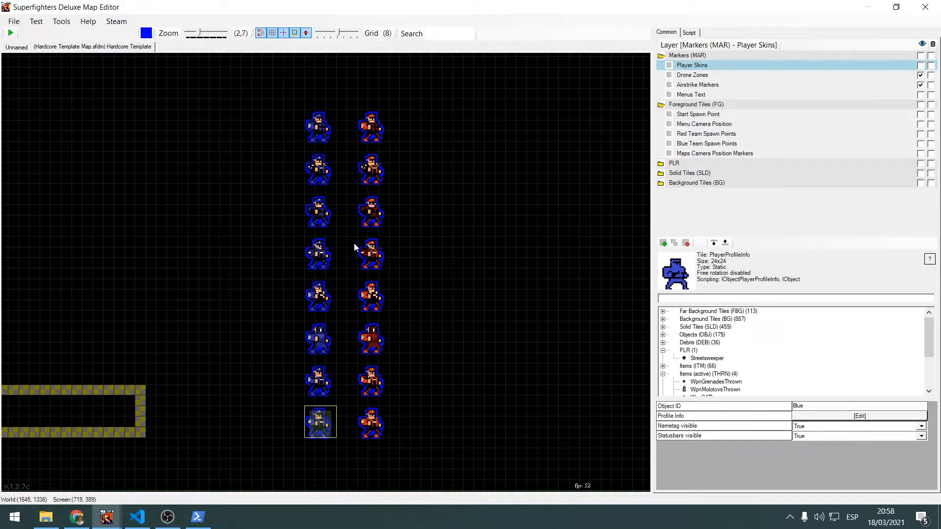
Highlight the blue team's skin column and the red team's skin column once more, leaving nothing selected
left_click_drag(290, 105, 339, 440)
left_click(421, 136)
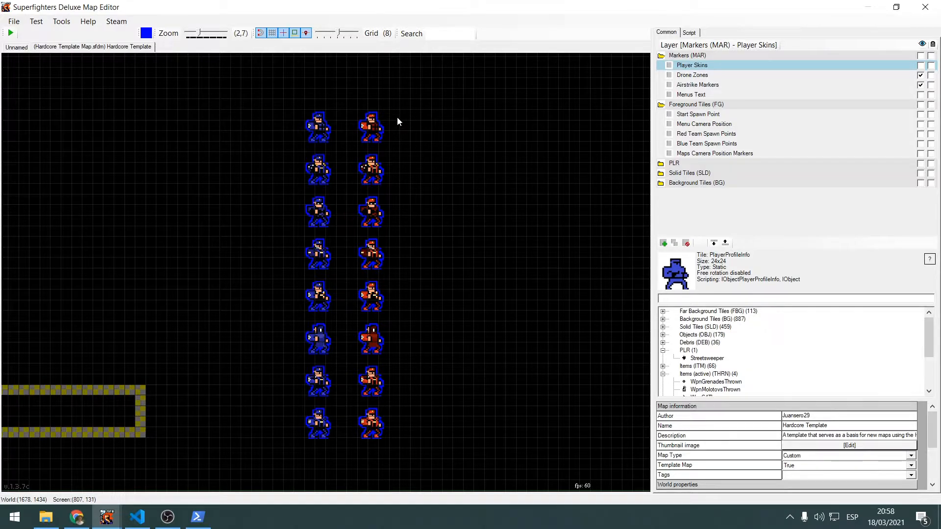
scroll(441, 194, "down", 2)
middle_click_drag(294, 233, 251, 259)
scroll(390, 275, "up", 2)
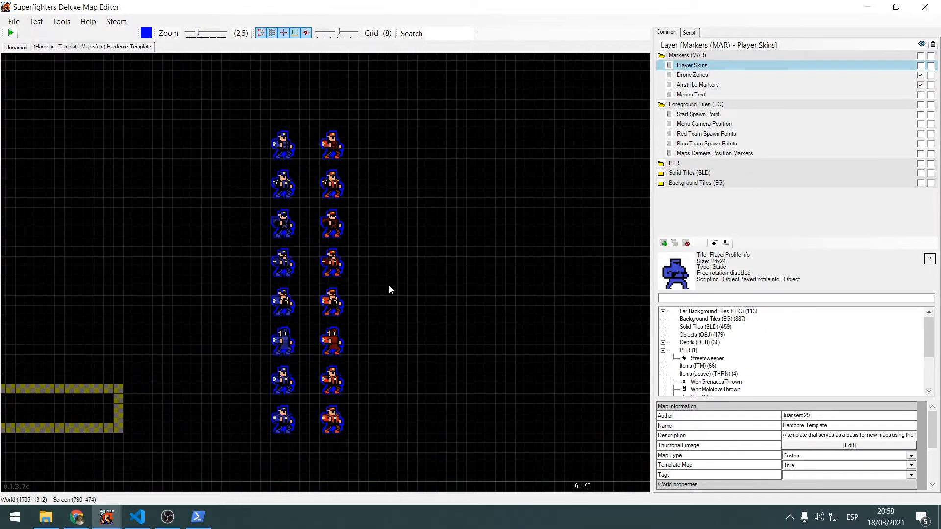
middle_click_drag(389, 290, 428, 258)
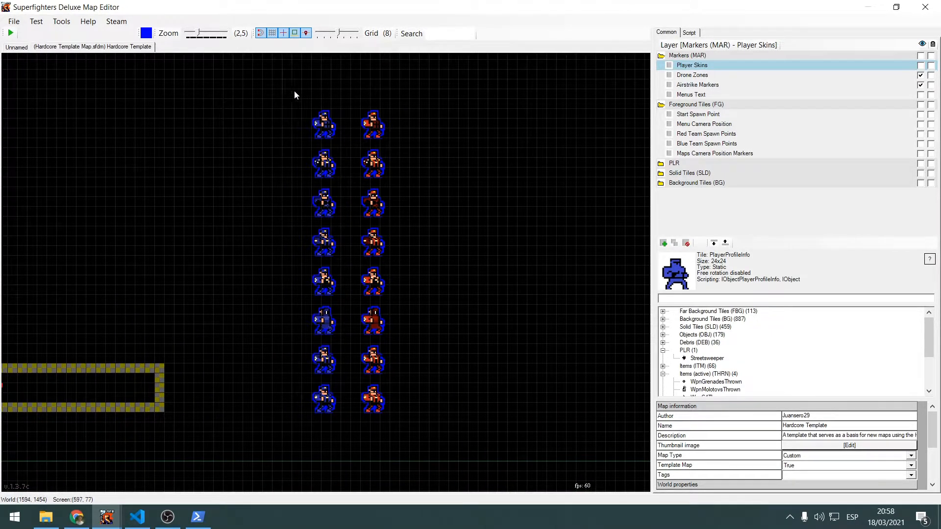
left_click_drag(281, 91, 354, 424)
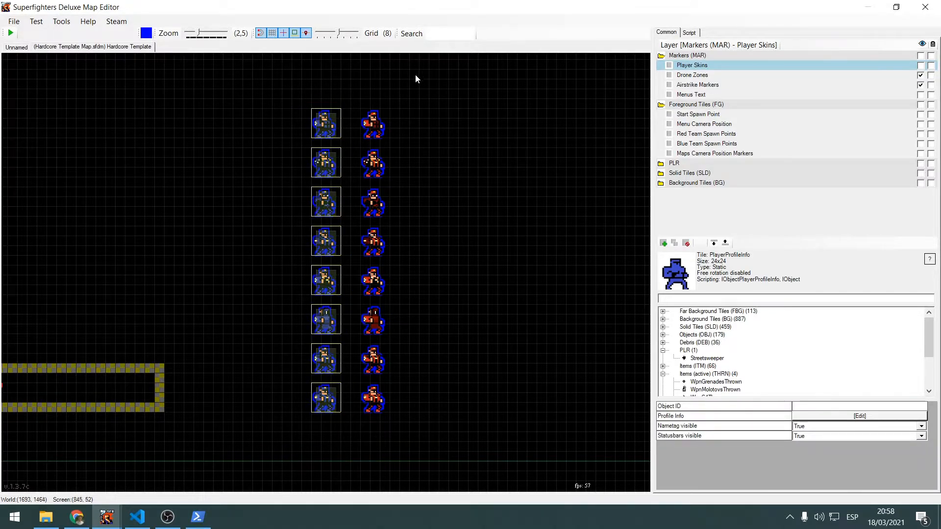
left_click_drag(415, 73, 361, 429)
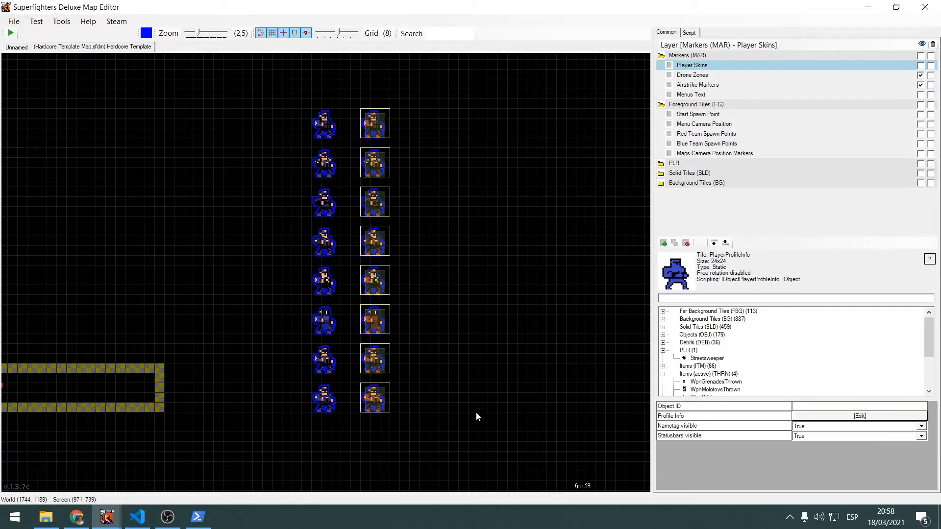
left_click(477, 411)
Select the Drone Zones layer under Markers and make its hidden objects visible on the map
middle_click_drag(499, 341, 546, 240)
scroll(541, 239, "down", 2)
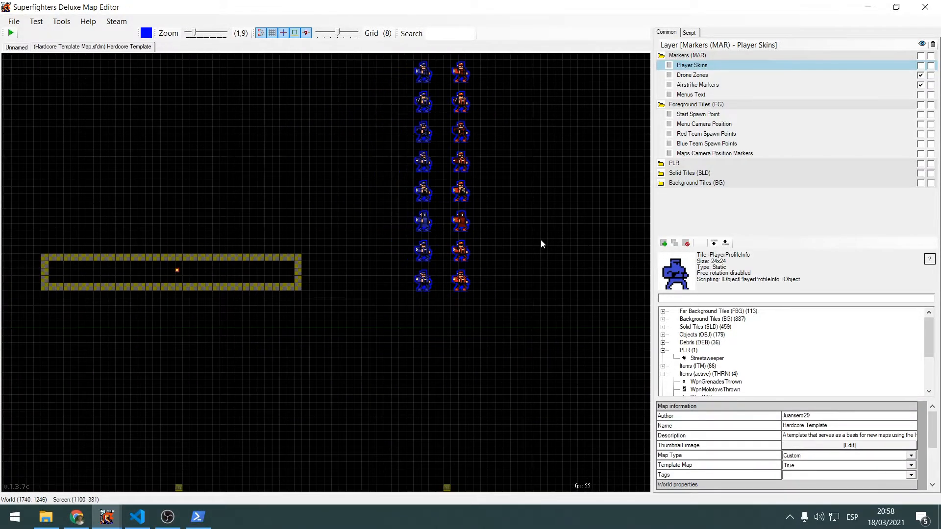
left_click(692, 75)
scroll(622, 109, "down", 2)
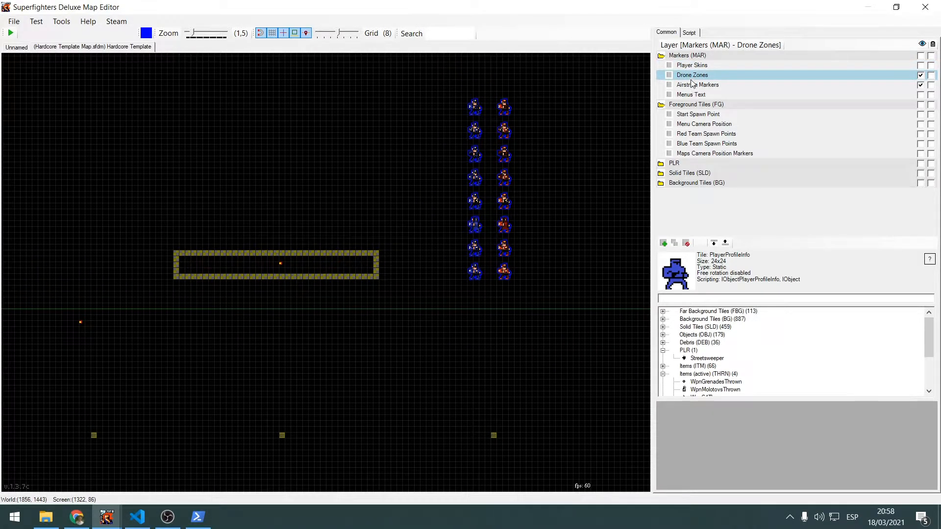
scroll(597, 158, "down", 3)
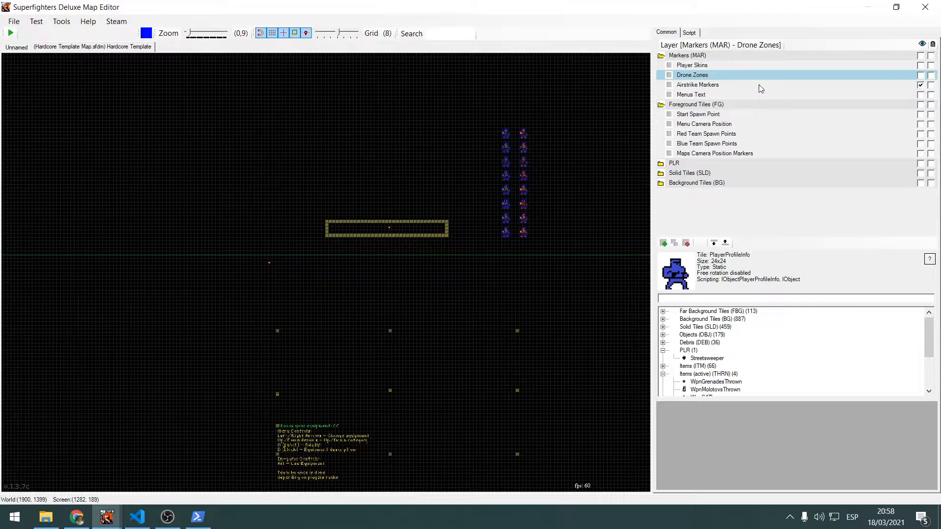
double_click(730, 78)
Examine how the Drone area triggers cover the space above and between the A, B and C platforms of the map parts
scroll(529, 196, "down", 4)
middle_click_drag(541, 225, 523, 134)
scroll(534, 200, "up", 6)
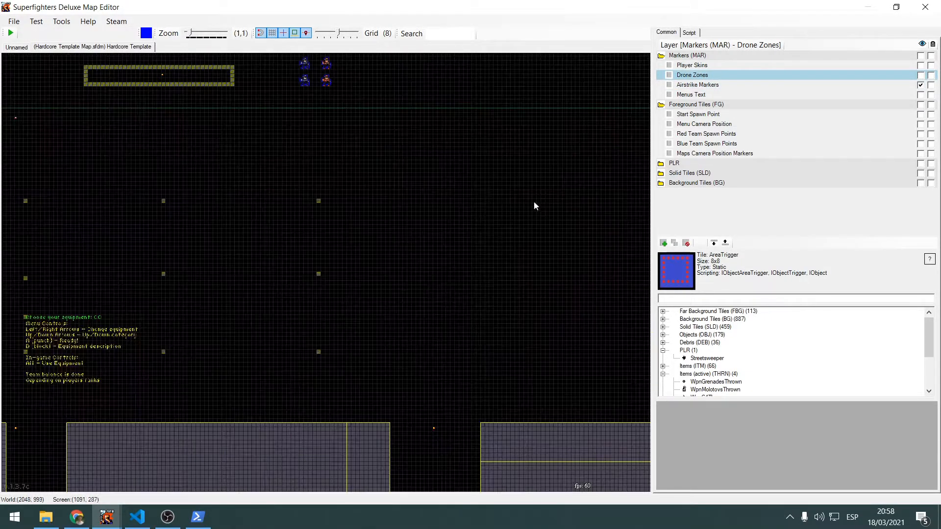
middle_click_drag(534, 203, 608, 101)
scroll(307, 162, "up", 6)
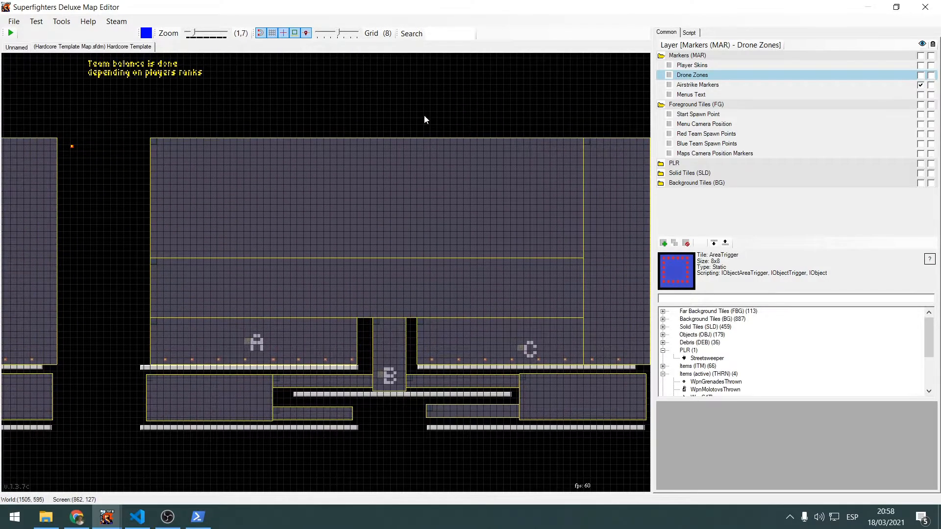
middle_click_drag(424, 115, 290, 94)
middle_click_drag(550, 308, 614, 315)
scroll(522, 296, "up", 6)
middle_click_drag(204, 258, 351, 356)
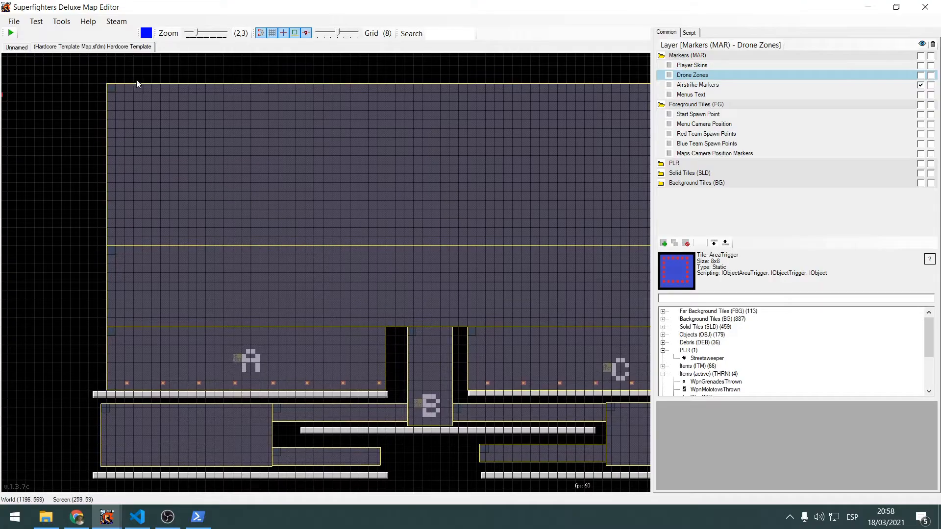
middle_click_drag(343, 140, 252, 146)
scroll(265, 161, "down", 2)
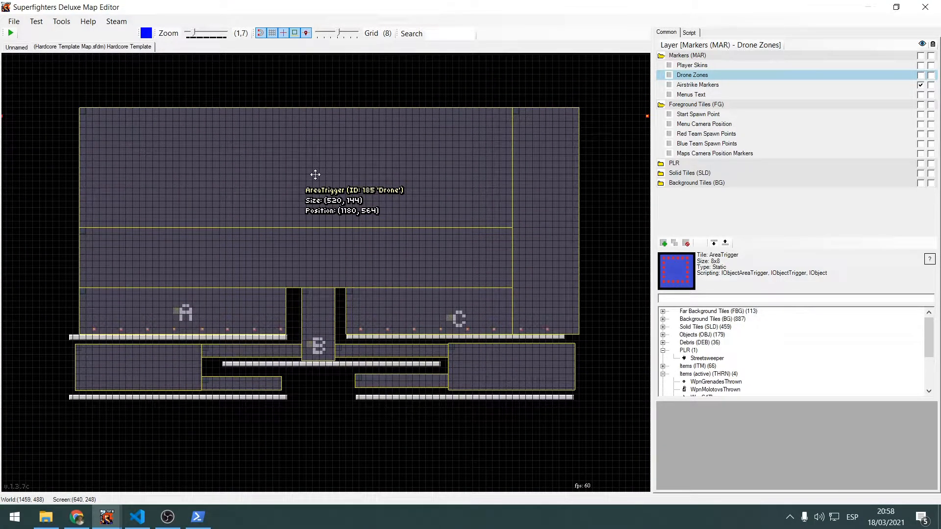
middle_click_drag(252, 218, 269, 290)
middle_click_drag(79, 262, 216, 219)
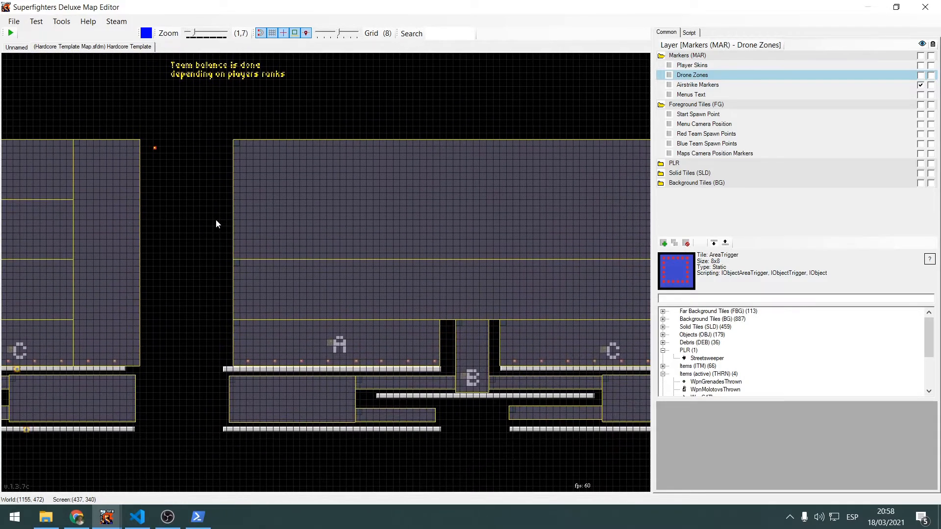
middle_click_drag(257, 112, 172, 200)
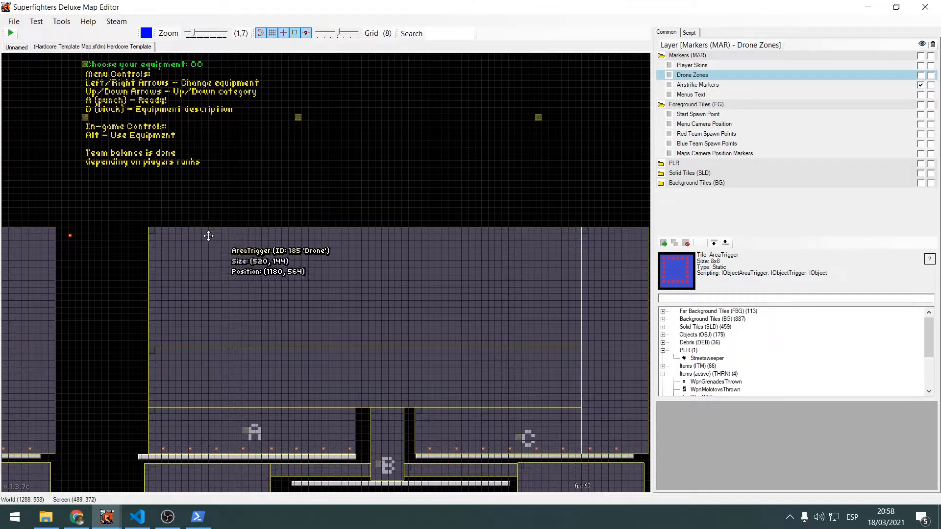
Select the large upper Drone area trigger above platforms A, B and C and check its Object ID
middle_click_drag(241, 199, 261, 160)
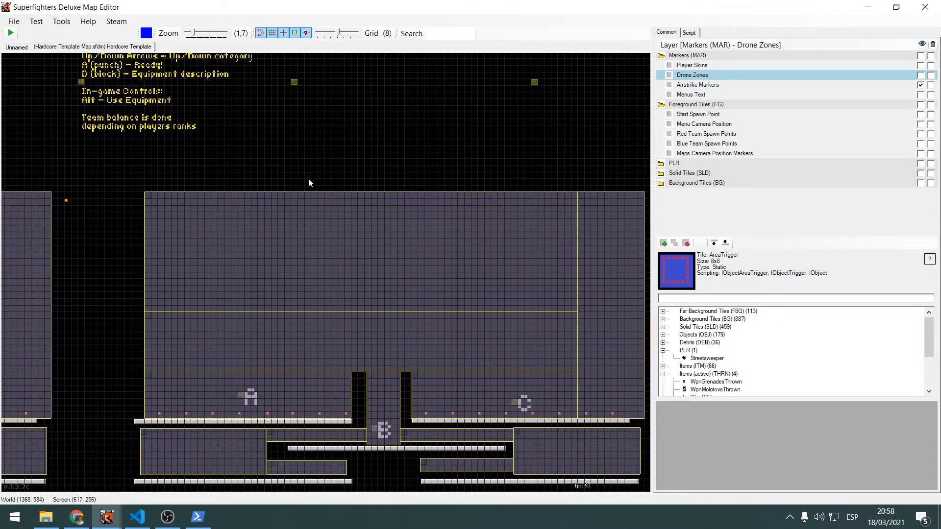
middle_click_drag(357, 218, 268, 179)
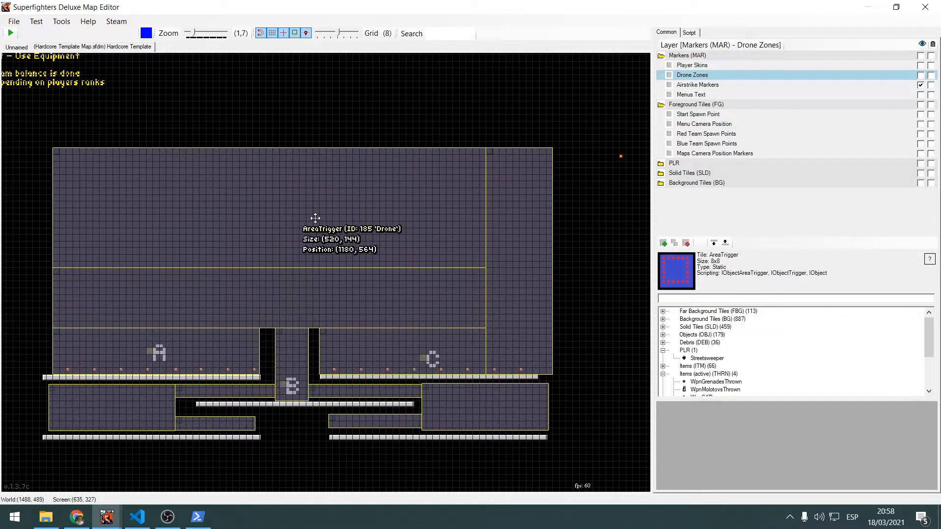
middle_click_drag(334, 233, 336, 176)
scroll(294, 321, "up", 3)
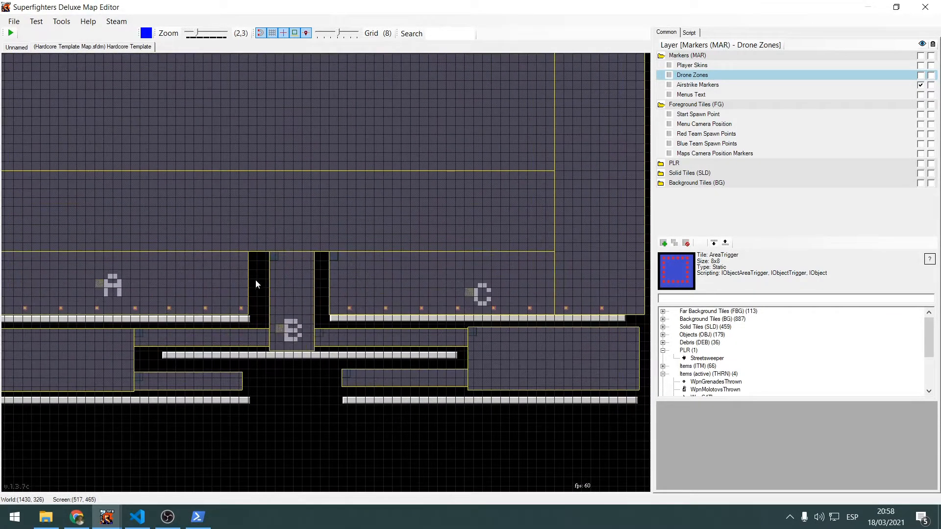
middle_click_drag(364, 205, 430, 309)
left_click(430, 307)
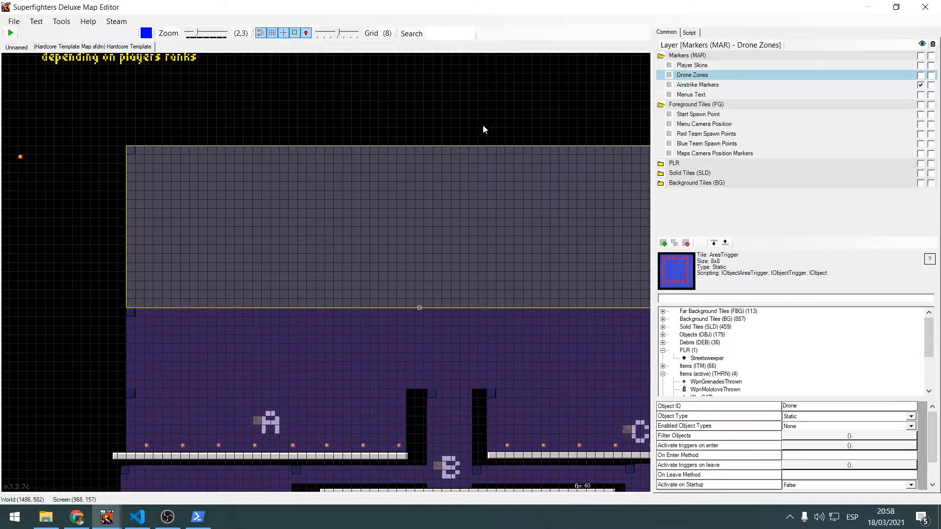
middle_click_drag(483, 125, 411, 90)
middle_click_drag(483, 319, 427, 289)
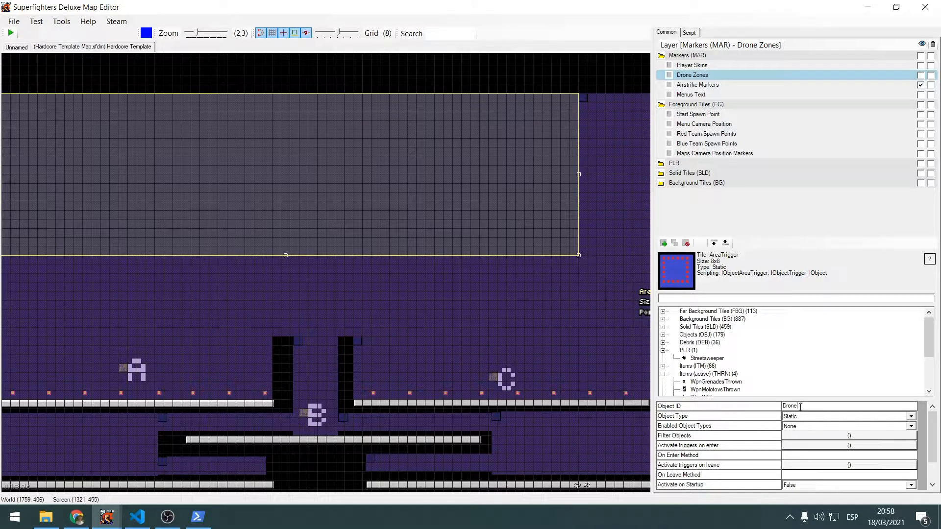
middle_click_drag(570, 309, 458, 325)
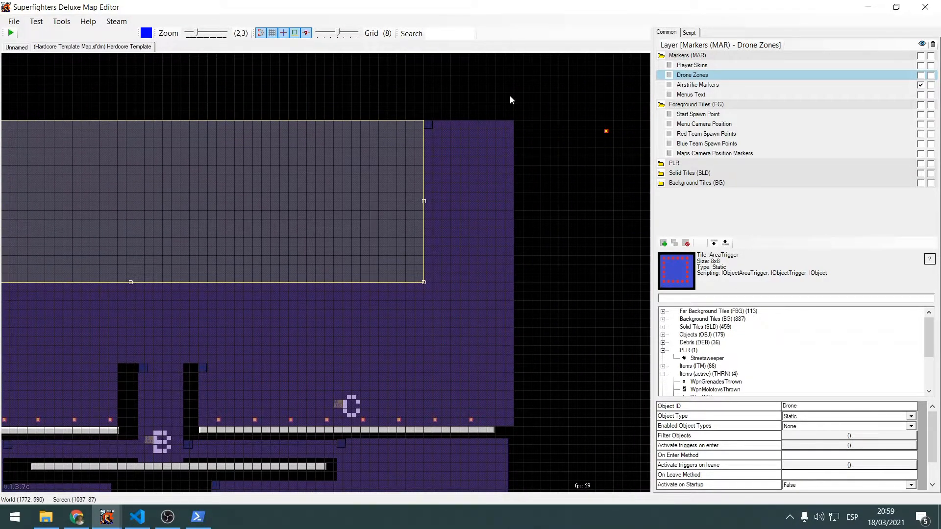
Highlight in turn the tall side Drone trigger, the strip above the platforms and the zone over platform C, ending on the side one
middle_click_drag(544, 162, 574, 117)
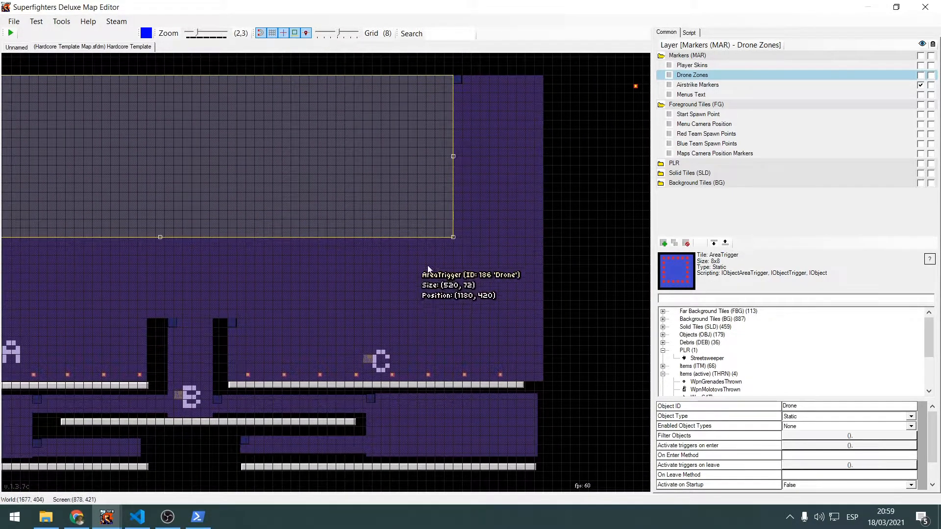
scroll(509, 236, "down", 2)
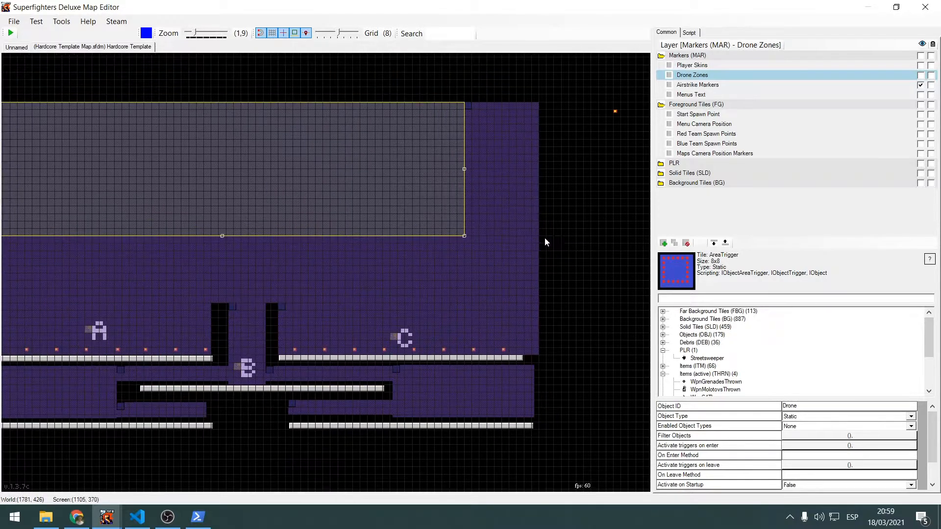
middle_click_drag(545, 238, 610, 200)
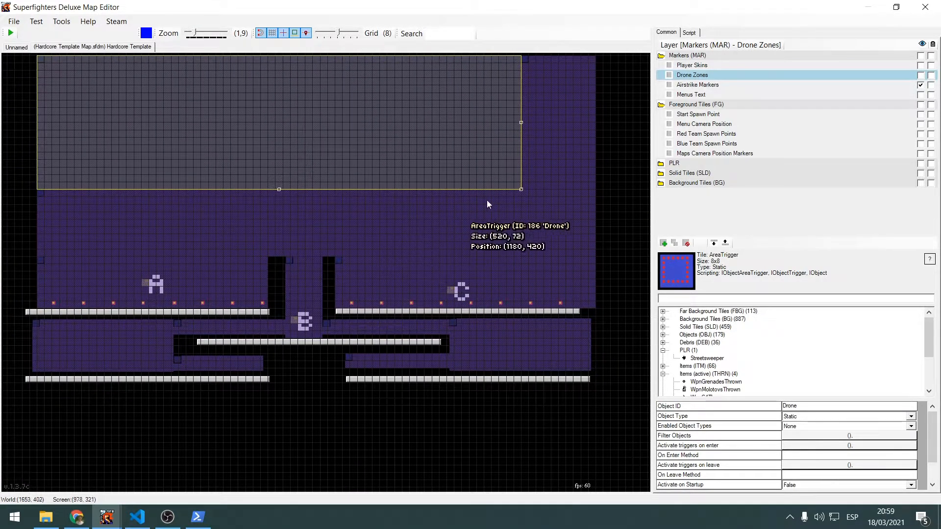
middle_click_drag(433, 204, 443, 209)
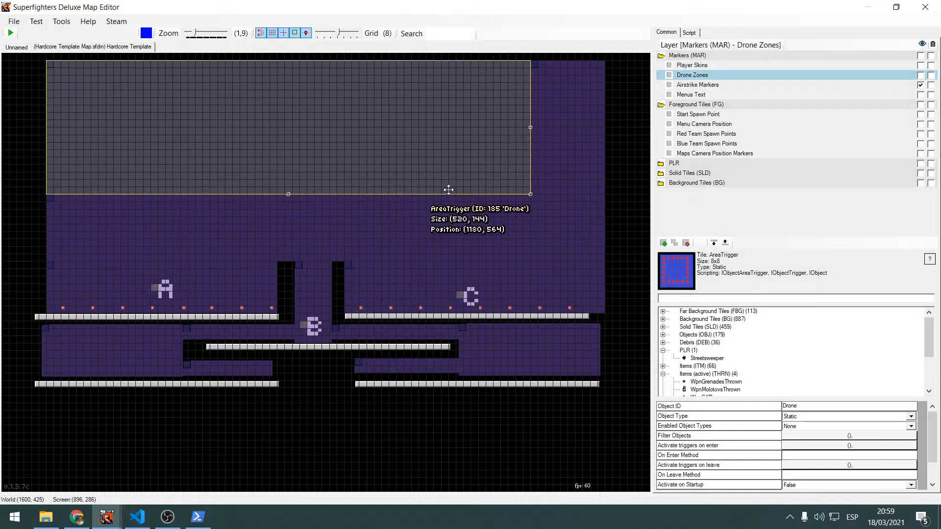
left_click(564, 171)
left_click(452, 230)
left_click(380, 278)
middle_click_drag(458, 270, 297, 317)
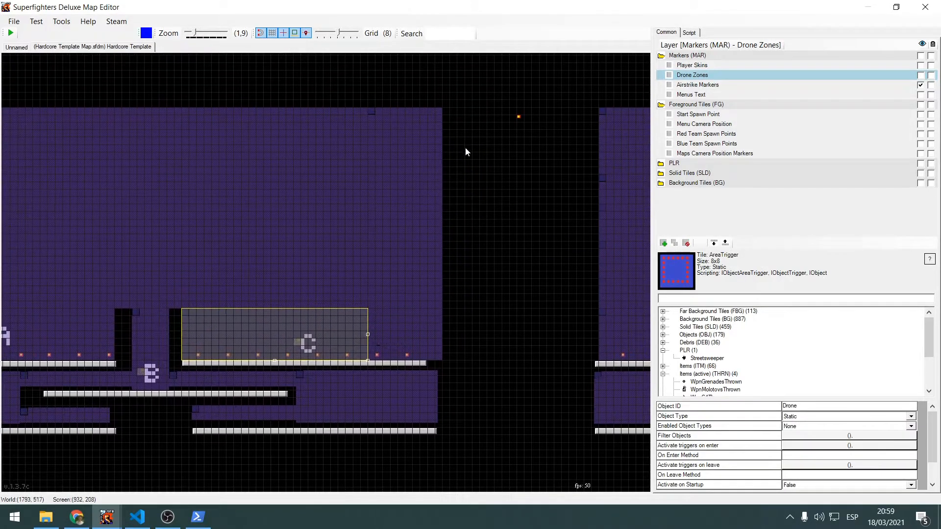
middle_click_drag(443, 149, 525, 211)
left_click(416, 205)
left_click(407, 259)
Examine how the Drone zones connect around platforms A, B and C and through the passages beneath them
middle_click_drag(529, 305, 548, 248)
scroll(548, 248, "up", 3)
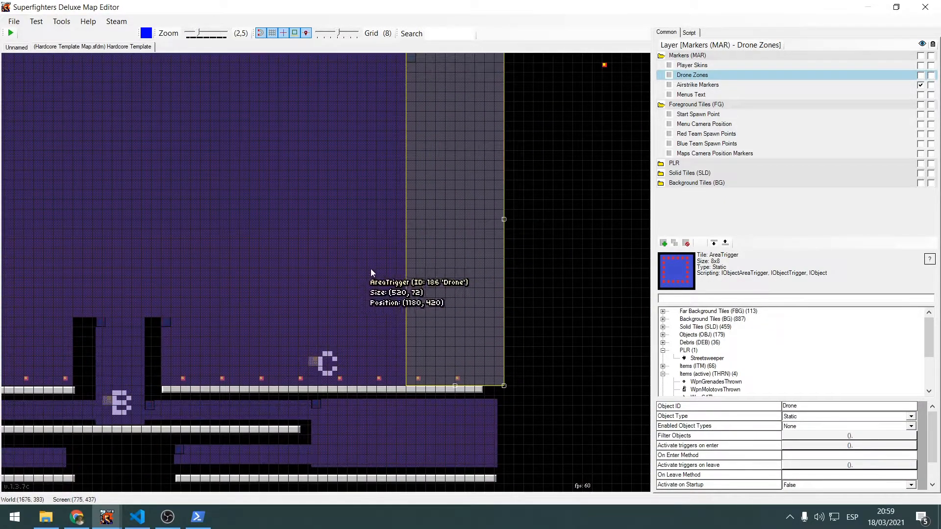
middle_click_drag(313, 292, 455, 247)
middle_click_drag(282, 239, 385, 254)
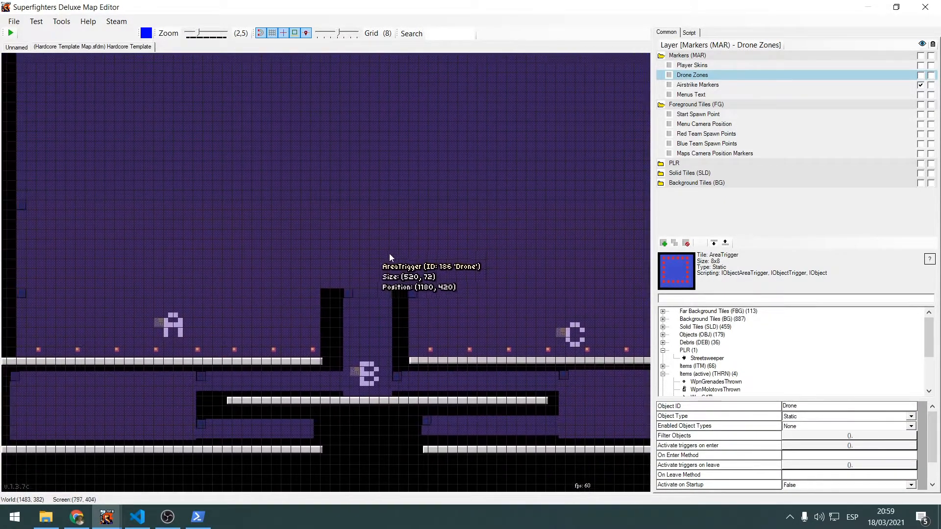
middle_click_drag(328, 209, 420, 264)
middle_click_drag(268, 238, 220, 154)
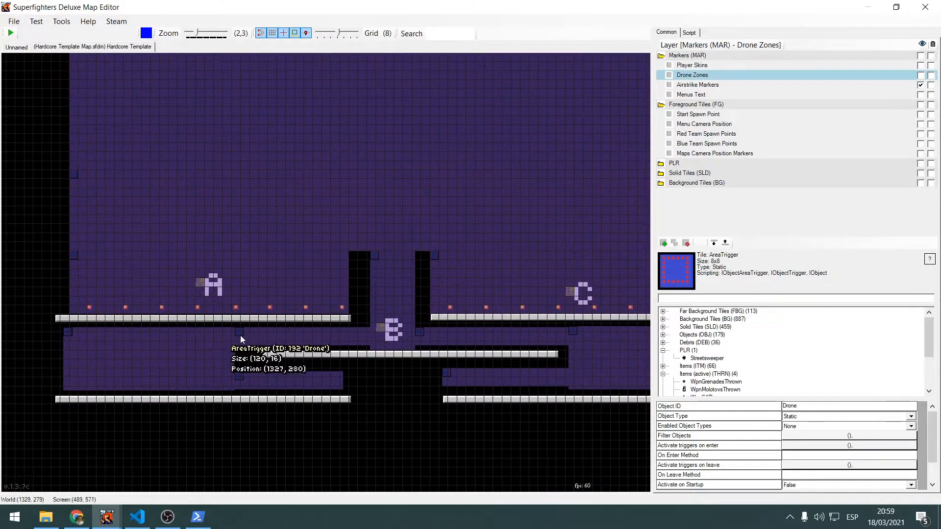
scroll(241, 335, "up", 2)
middle_click_drag(349, 362, 305, 372)
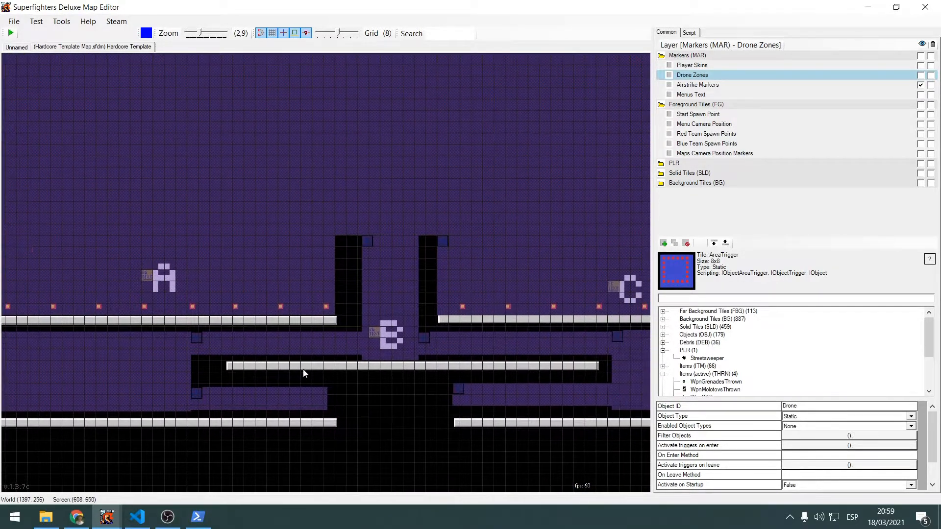
middle_click_drag(243, 265, 300, 332)
scroll(282, 330, "down", 1)
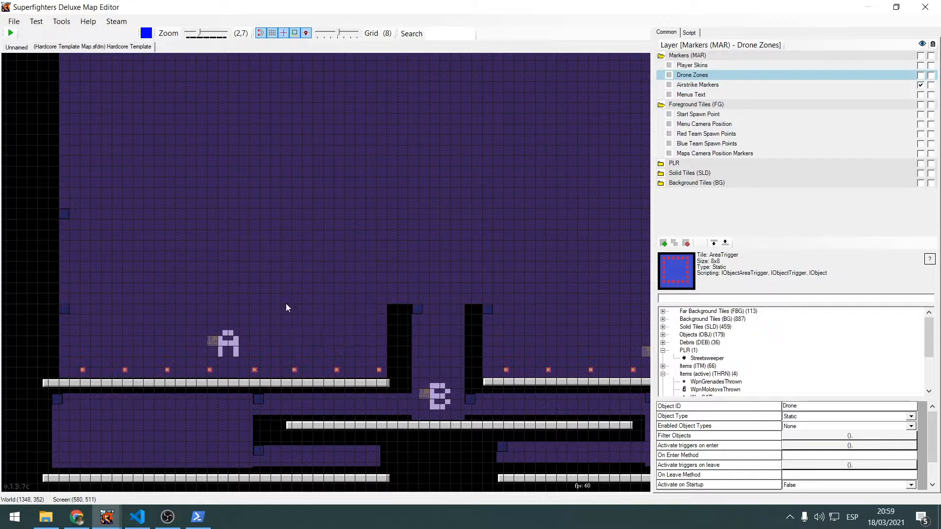
scroll(331, 314, "down", 3)
scroll(335, 314, "down", 2)
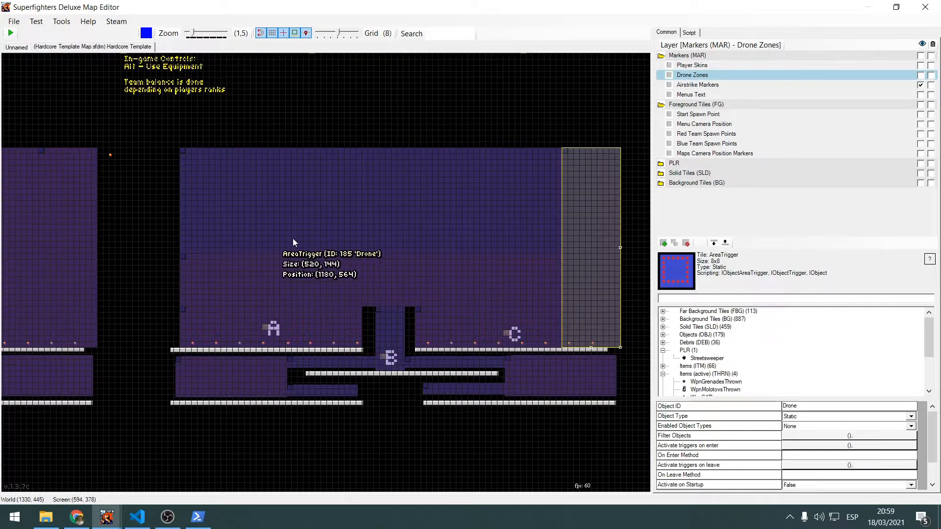
Open the custom map Hardcore Deep Cliff.sfdm
left_click(13, 22)
left_click(14, 23)
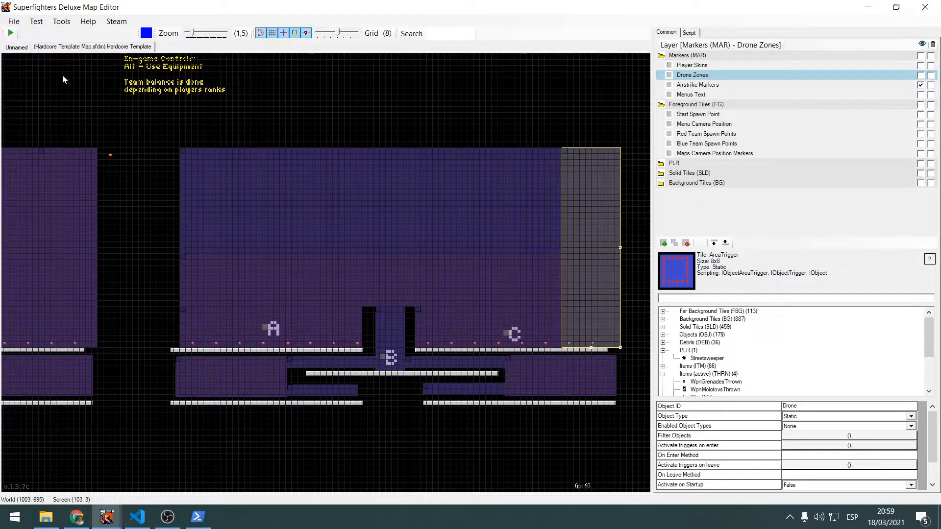
left_click(14, 22)
left_click(13, 22)
left_click(13, 21)
left_click(20, 74)
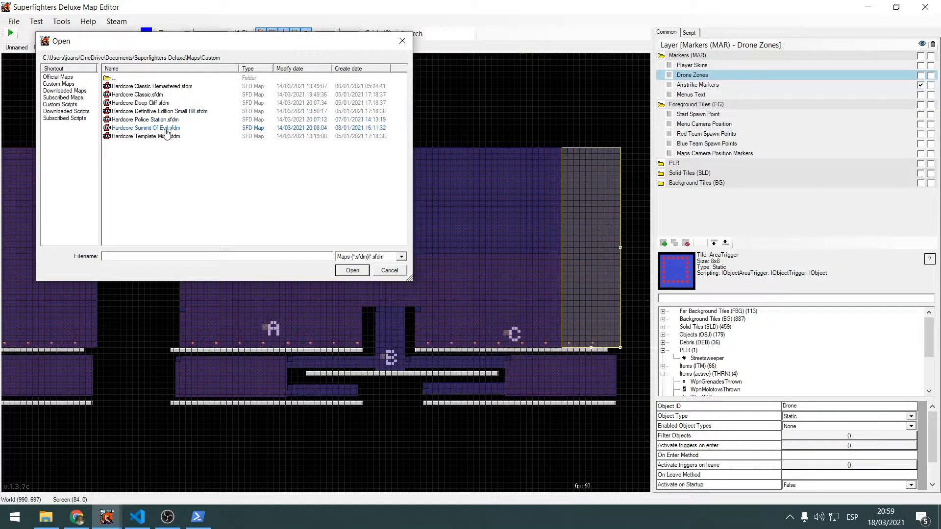
left_click(160, 103)
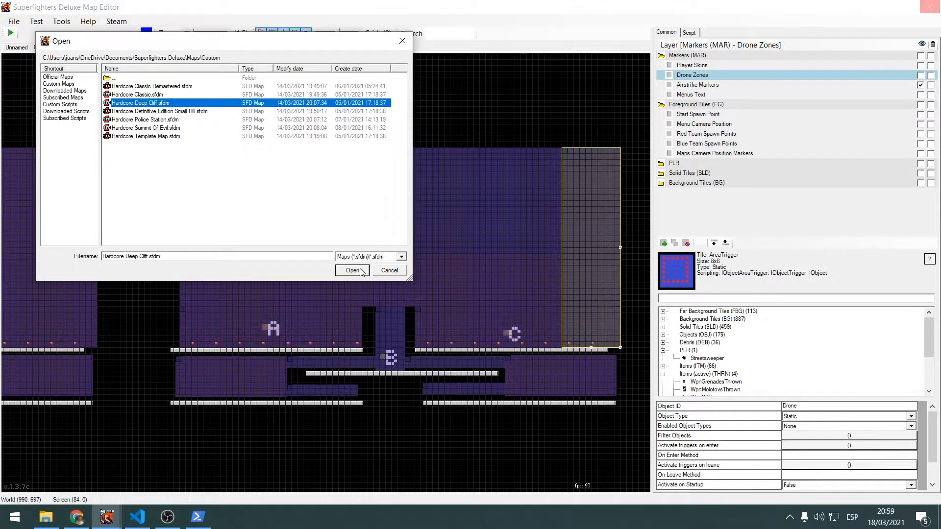
left_click(352, 270)
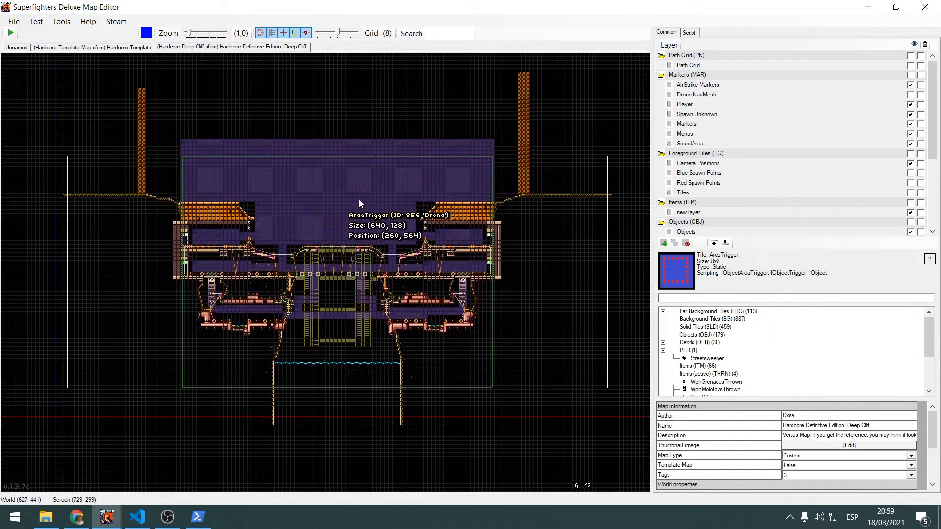
Examine how the Drone area triggers of the Deep Cliff map fit around its roofed building, bridge and central ladders
scroll(328, 159, "up", 5)
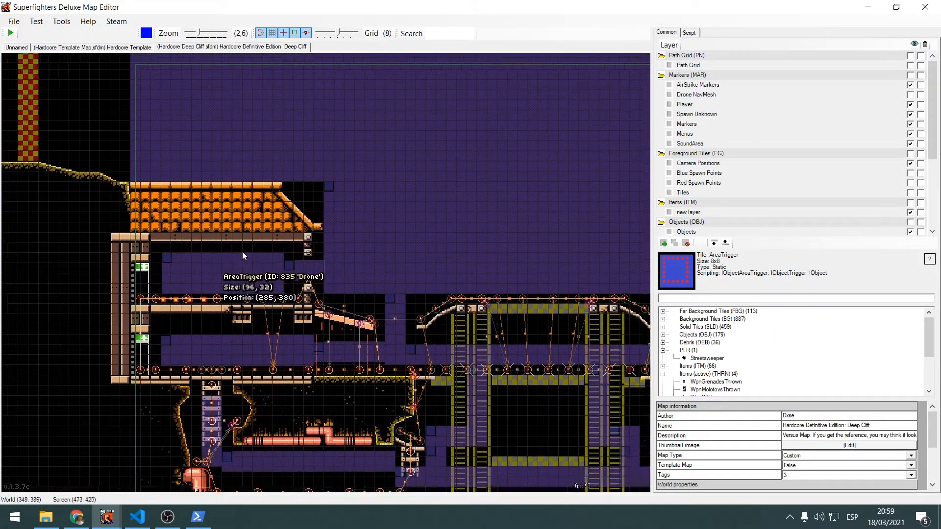
scroll(243, 252, "up", 1)
scroll(343, 271, "up", 1)
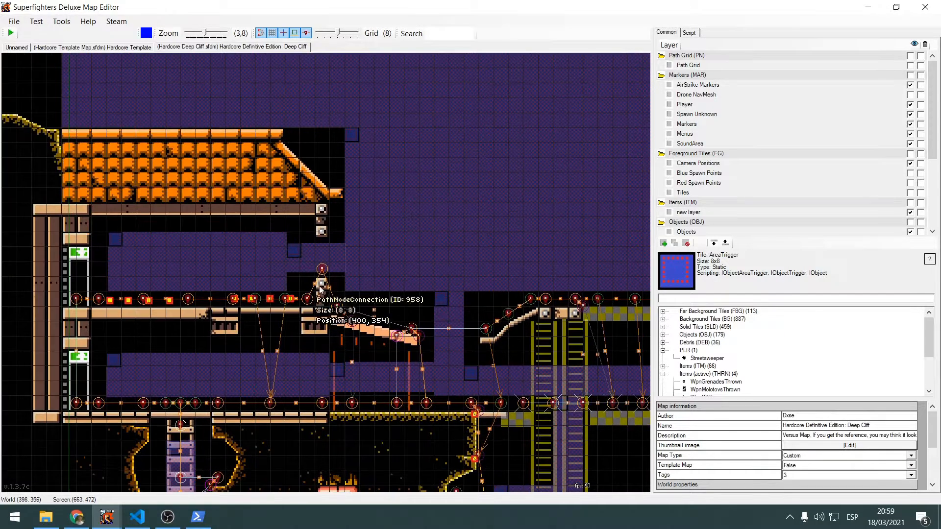
middle_click_drag(362, 296, 79, 194)
middle_click_drag(411, 291, 199, 278)
middle_click_drag(401, 203, 302, 306)
middle_click_drag(484, 259, 282, 235)
middle_click_drag(203, 327, 500, 153)
middle_click_drag(326, 255, 517, 347)
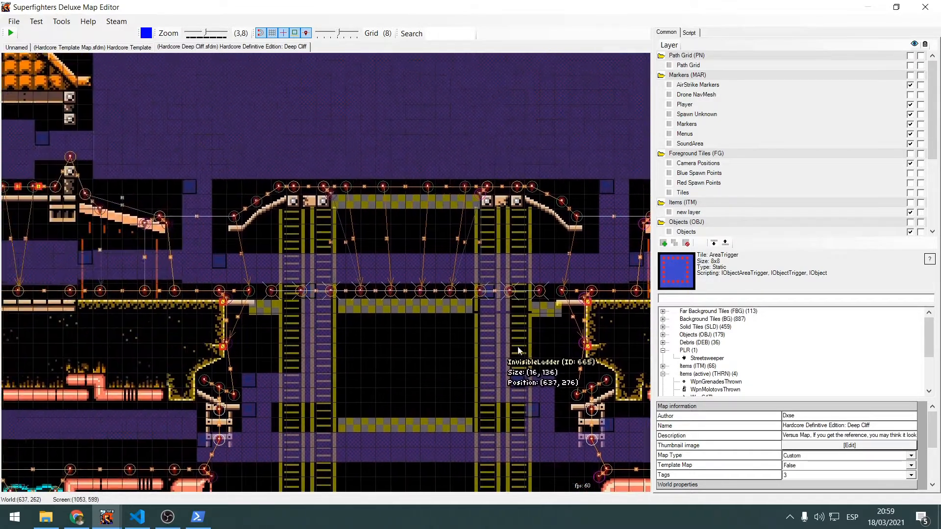
middle_click_drag(200, 202, 391, 221)
Select the small Drone area trigger in the opening below the edge of the orange tiled roof
scroll(250, 178, "up", 3)
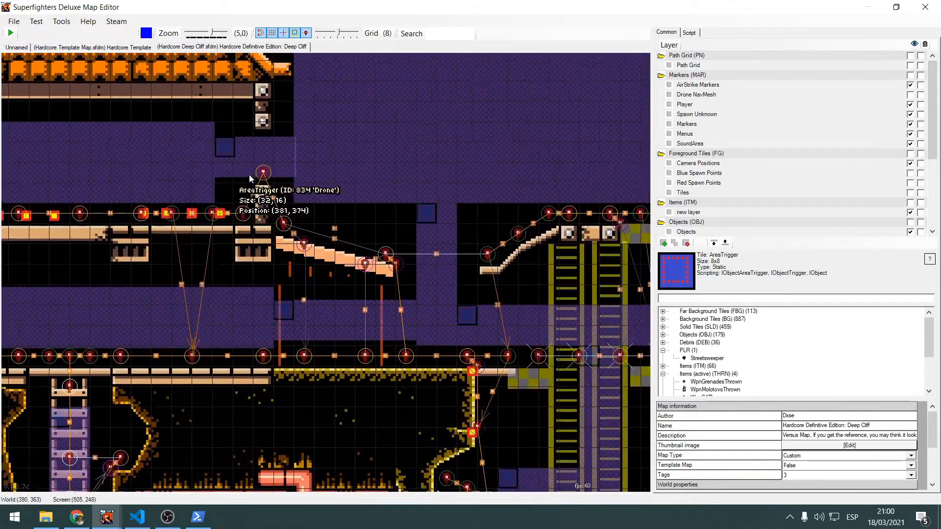
scroll(249, 174, "up", 2)
middle_click_drag(232, 164, 343, 242)
left_click(343, 242)
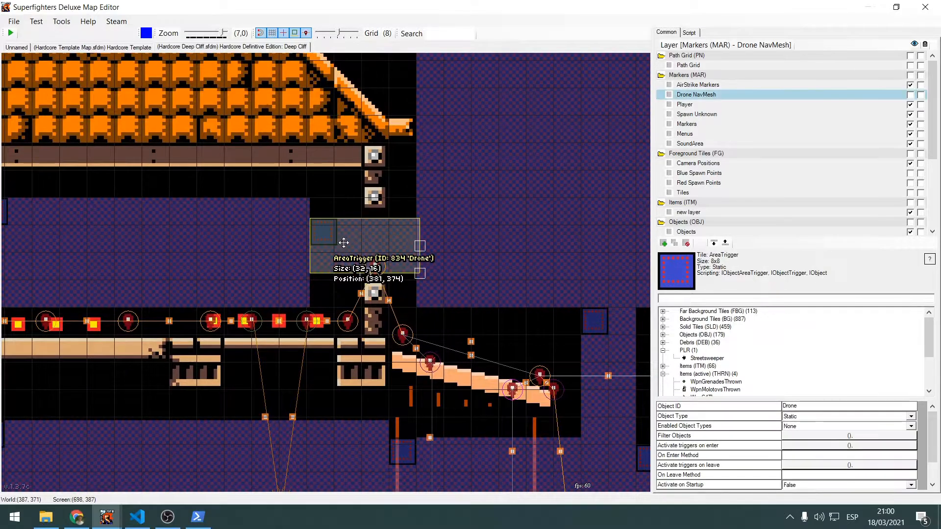
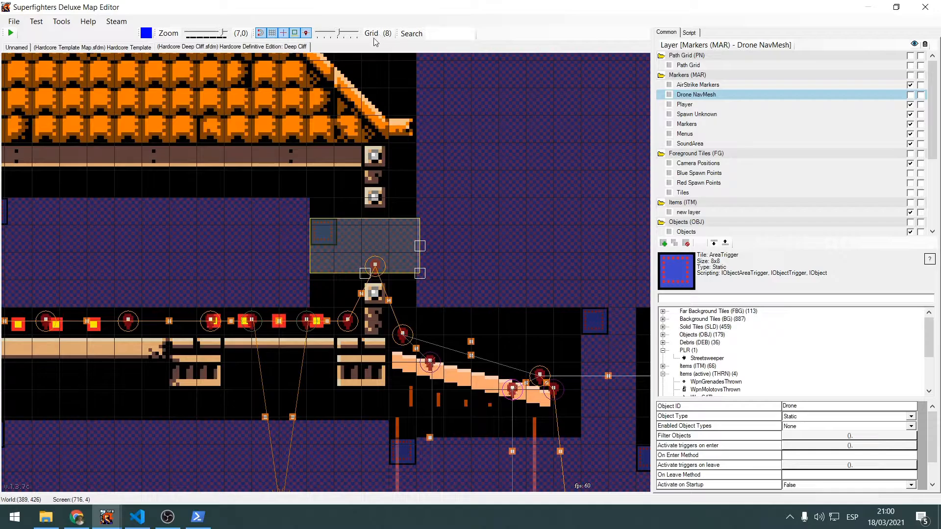
Examine how the small Drone area trigger below the roof edge links the building's interior zone with the large outdoor zone on both sides of the Deep Cliff map
scroll(242, 226, "down", 5)
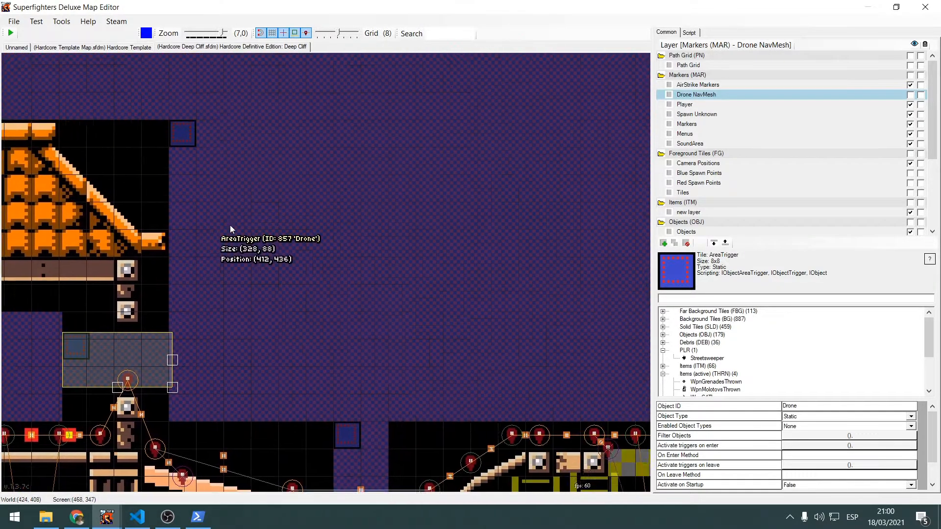
scroll(341, 188, "down", 2)
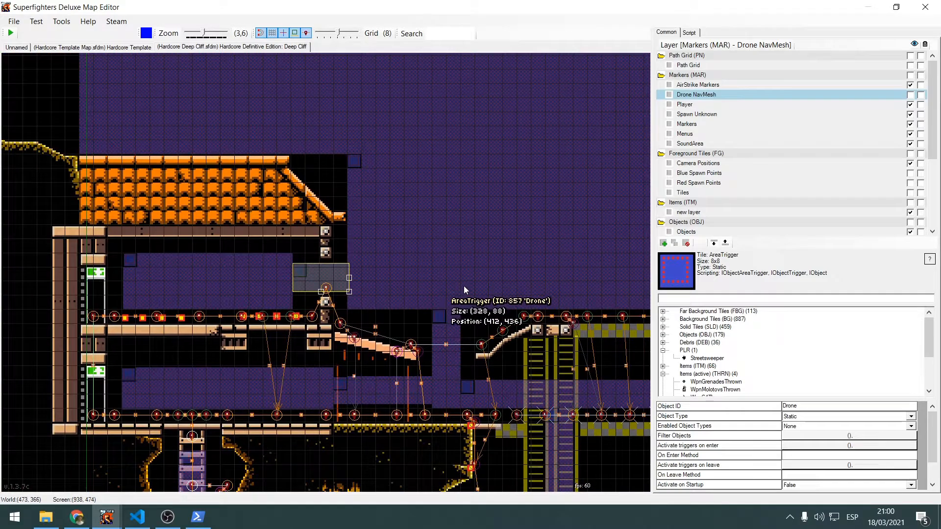
middle_click_drag(464, 286, 380, 281)
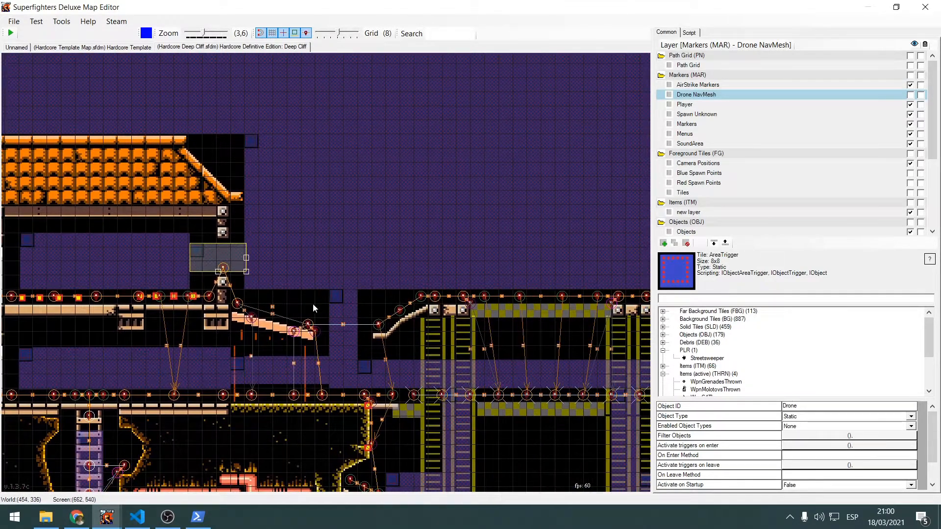
scroll(313, 304, "up", 3)
middle_click_drag(377, 372, 385, 372)
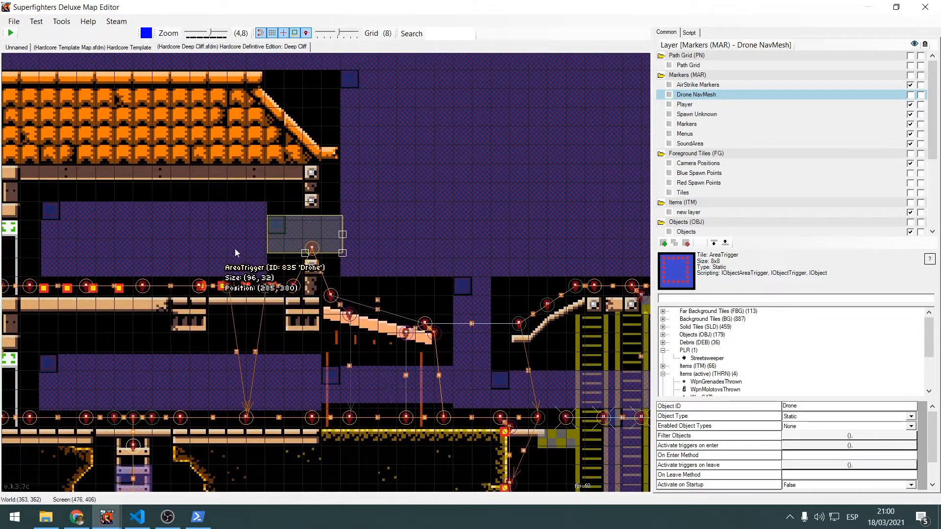
middle_click_drag(254, 248, 192, 367)
scroll(259, 341, "down", 1)
scroll(302, 328, "down", 4)
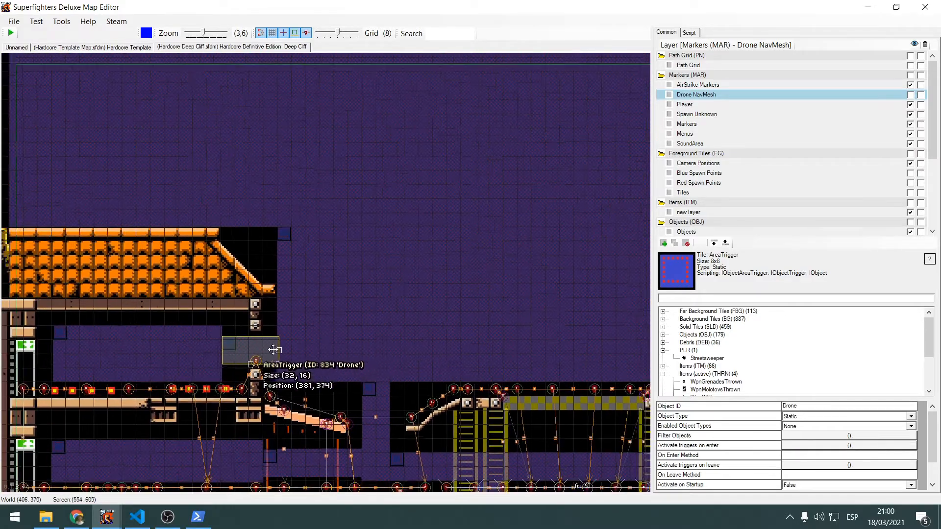
middle_click_drag(392, 364, 137, 402)
middle_click_drag(533, 300, 102, 321)
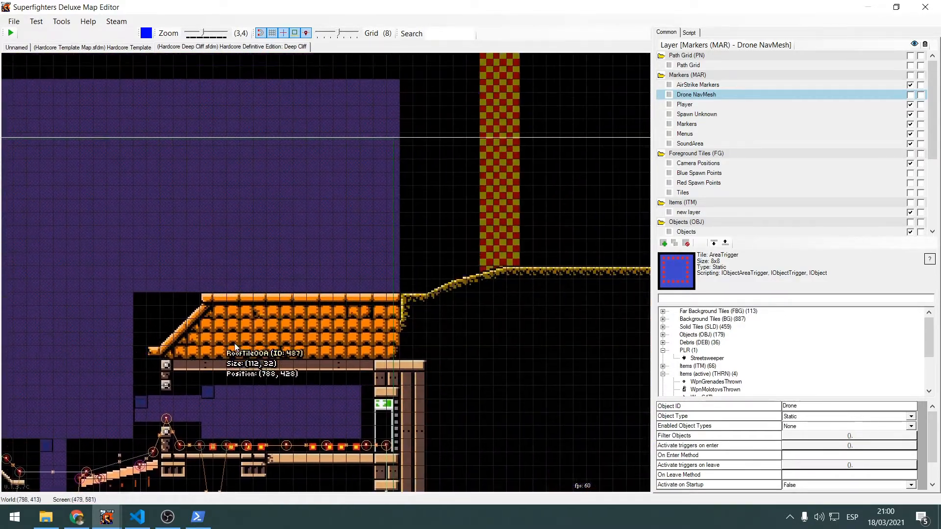
scroll(265, 343, "up", 4)
middle_click_drag(178, 336, 454, 203)
middle_click_drag(267, 404, 487, 227)
middle_click_drag(268, 211, 384, 280)
middle_click_drag(104, 234, 284, 313)
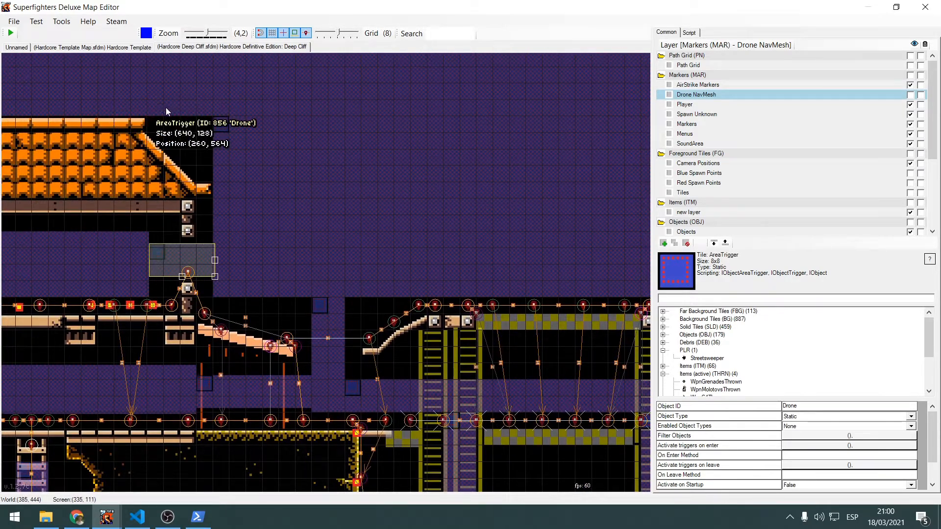
middle_click_drag(116, 160, 269, 229)
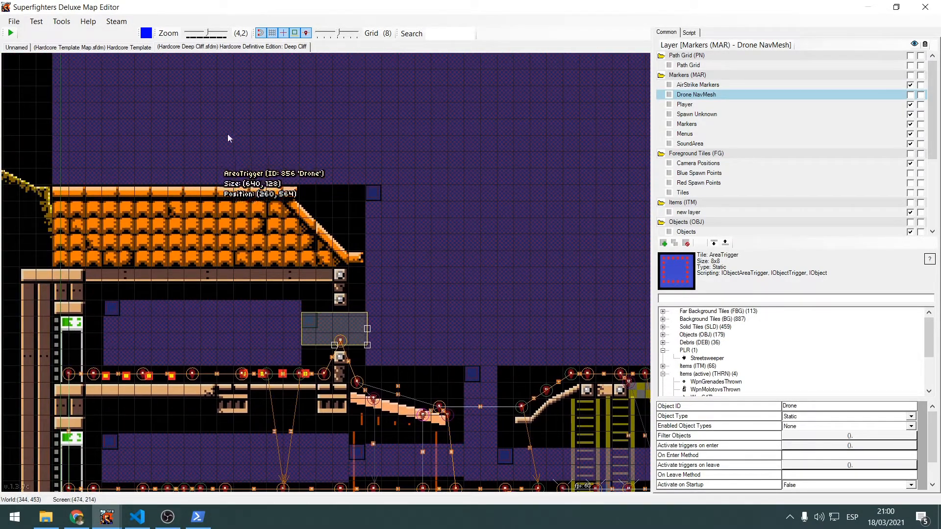
Return to the Hardcore Template map and select all area triggers on the Drone Zones layer around platforms A, B and C
left_click(119, 49)
scroll(486, 157, "down", 3)
middle_click_drag(486, 158, 235, 281)
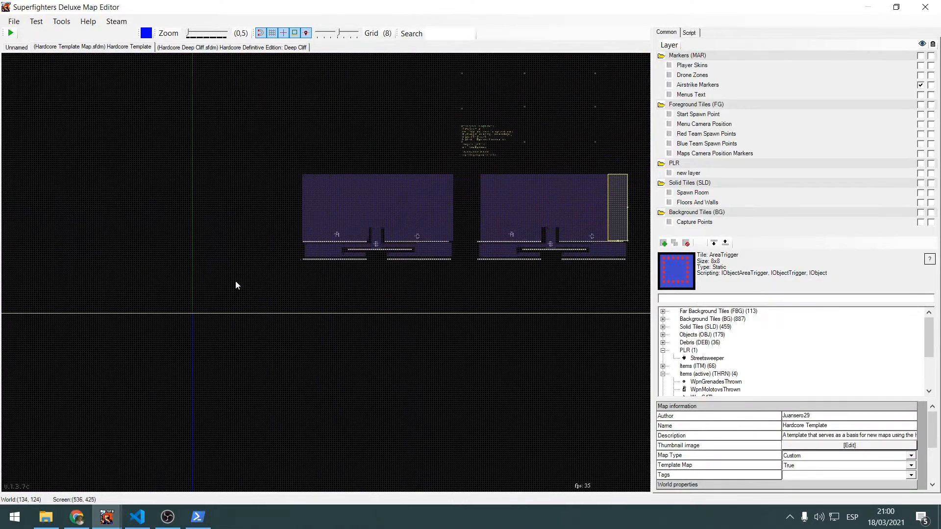
scroll(267, 278, "up", 5)
middle_click_drag(298, 181, 39, 270)
middle_click_drag(122, 212, 376, 238)
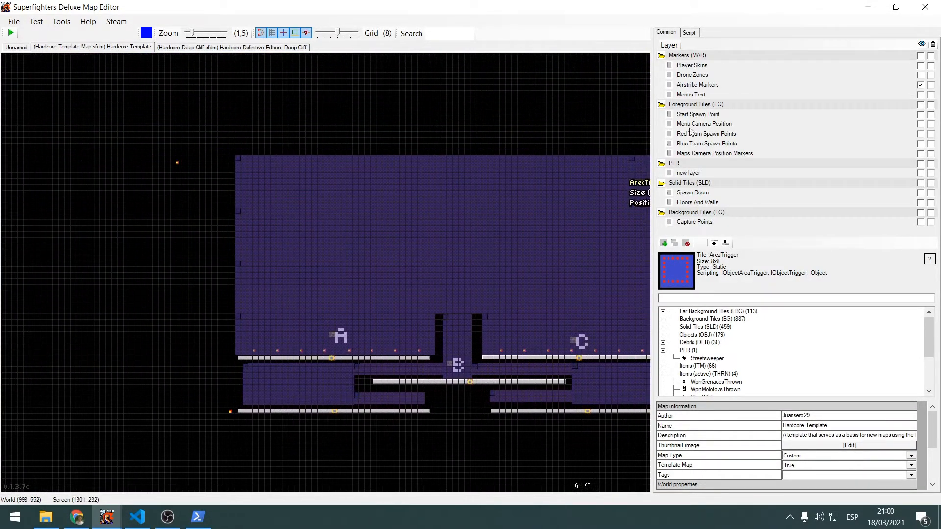
left_click(700, 76)
middle_click_drag(546, 82, 446, 112)
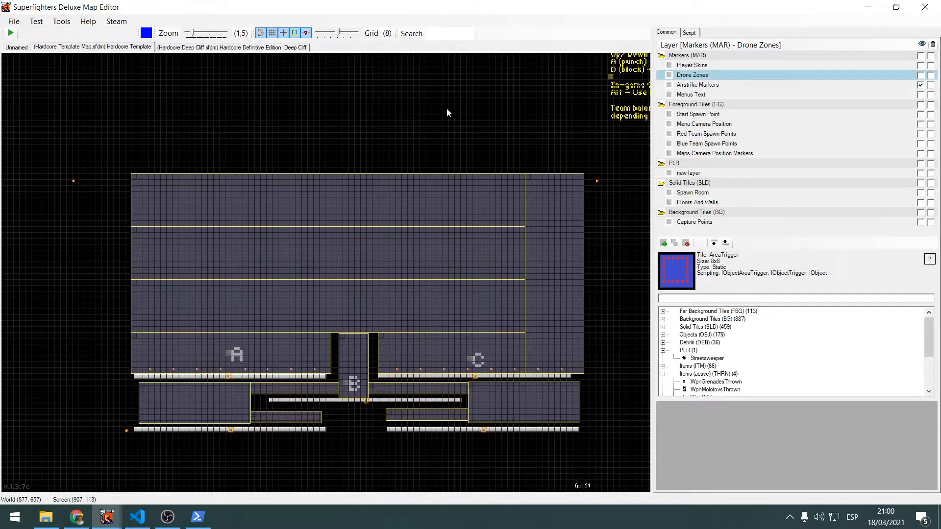
Align the Drone area trigger in the shaft above B to the grid at (732, 348) and widen it to 48
left_click(464, 147)
scroll(446, 91, "up", 4)
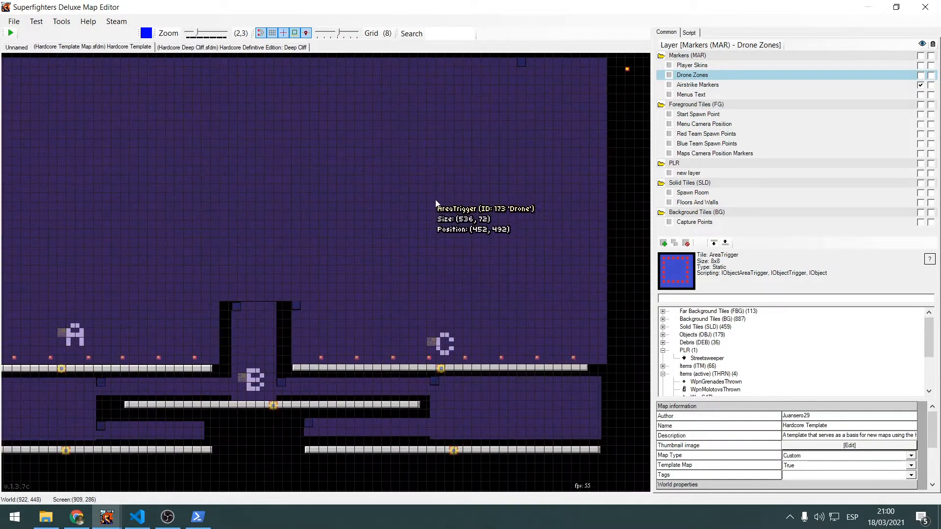
scroll(340, 267, "up", 5)
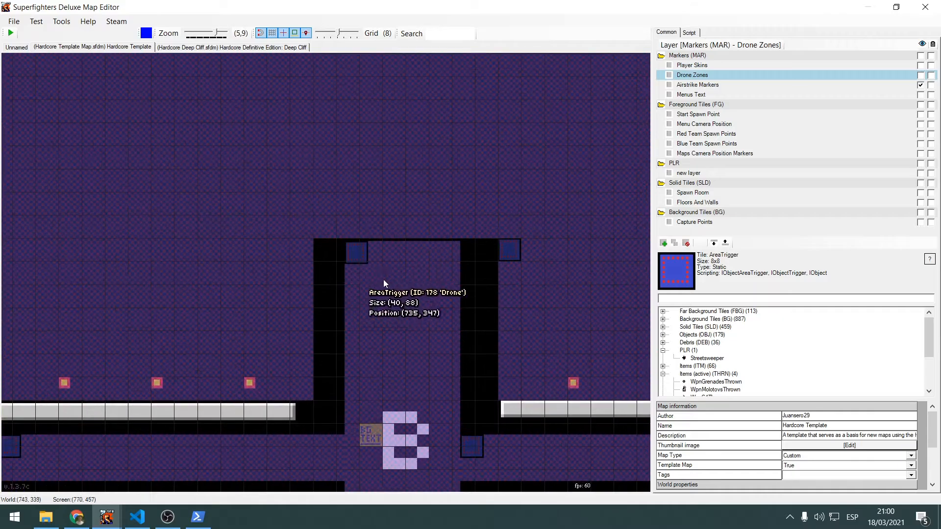
left_click_drag(391, 278, 393, 270)
left_click_drag(458, 375, 484, 375)
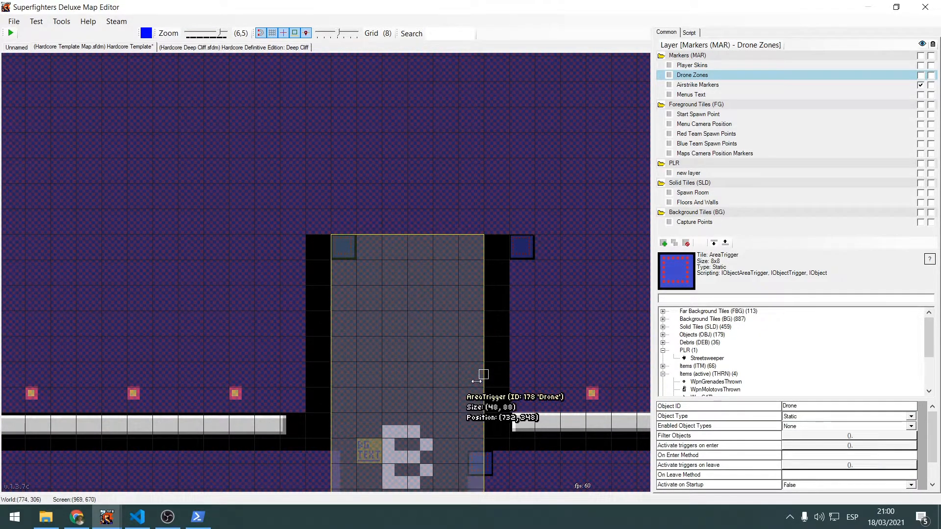
Turn off grid snapping, move the shaft's Drone area trigger to (735, 348) and set its width to 40
left_click(263, 34)
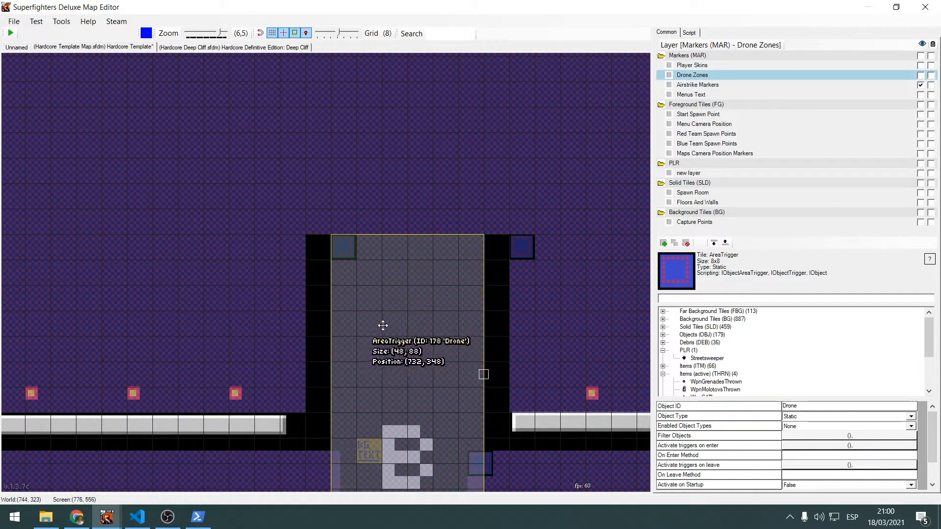
left_click_drag(382, 326, 394, 325)
middle_click_drag(492, 375, 433, 327)
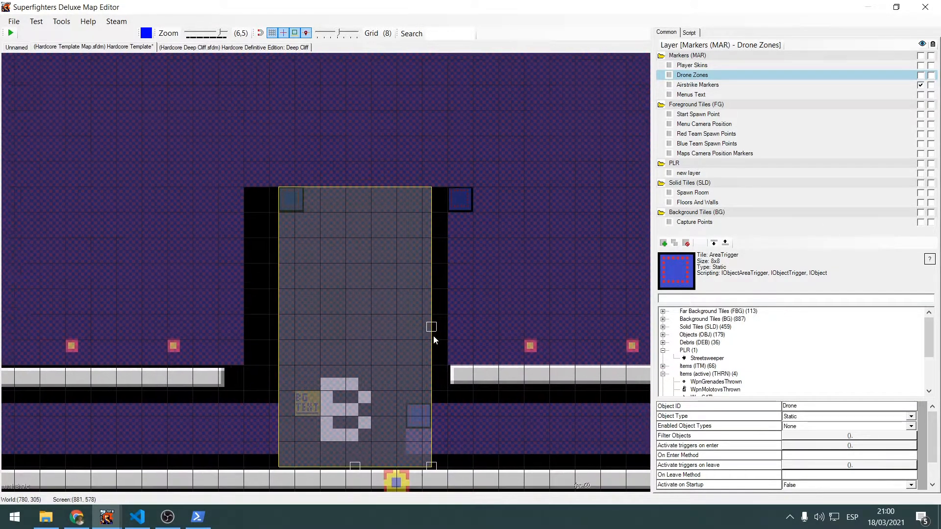
left_click_drag(433, 326, 407, 326)
left_click(428, 312)
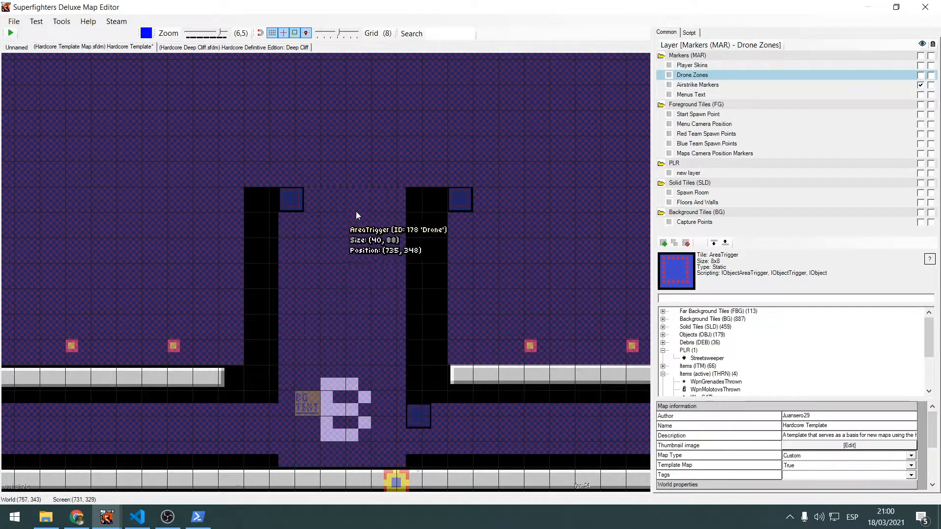
Examine how the Drone area trigger in the shaft above B meets the zone above it and the passages beside it
scroll(338, 191, "up", 3)
middle_click_drag(337, 186, 342, 222)
left_click(372, 298)
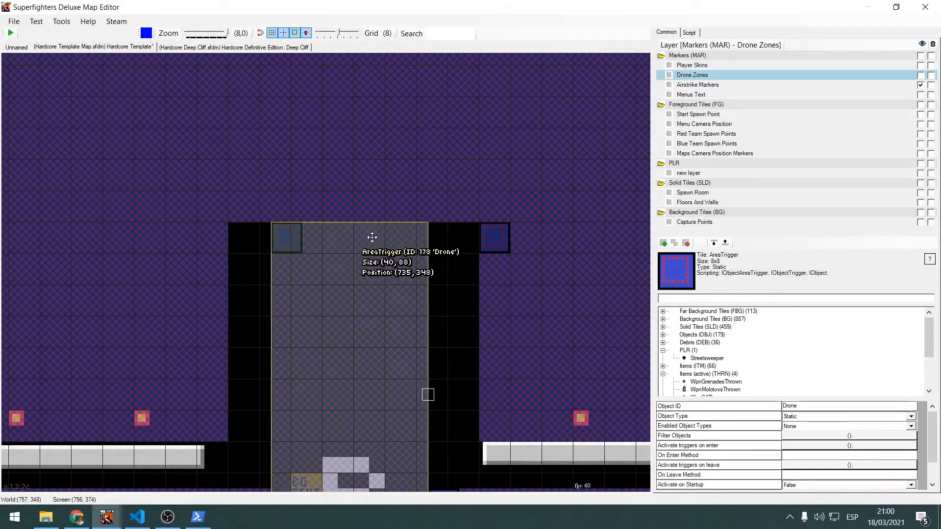
scroll(369, 240, "down", 1)
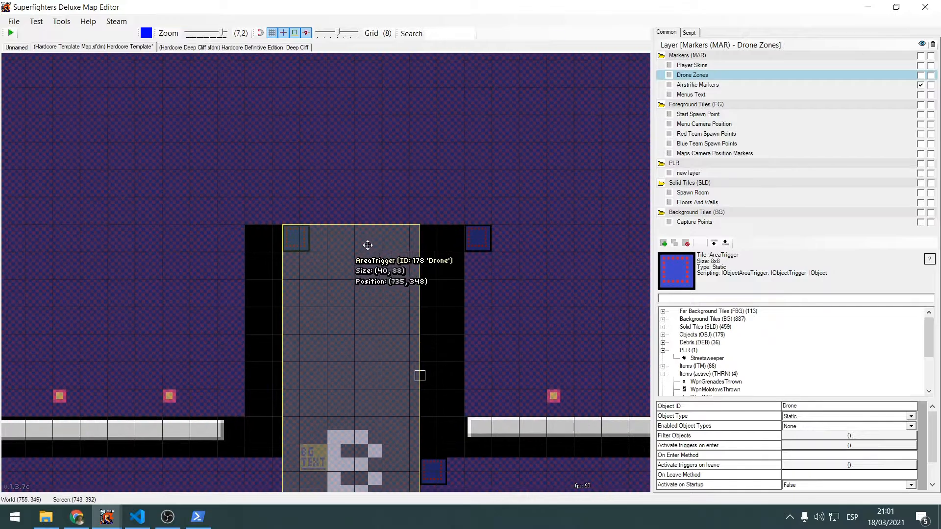
middle_click_drag(455, 306, 458, 187)
left_click(457, 188)
scroll(454, 224, "down", 4)
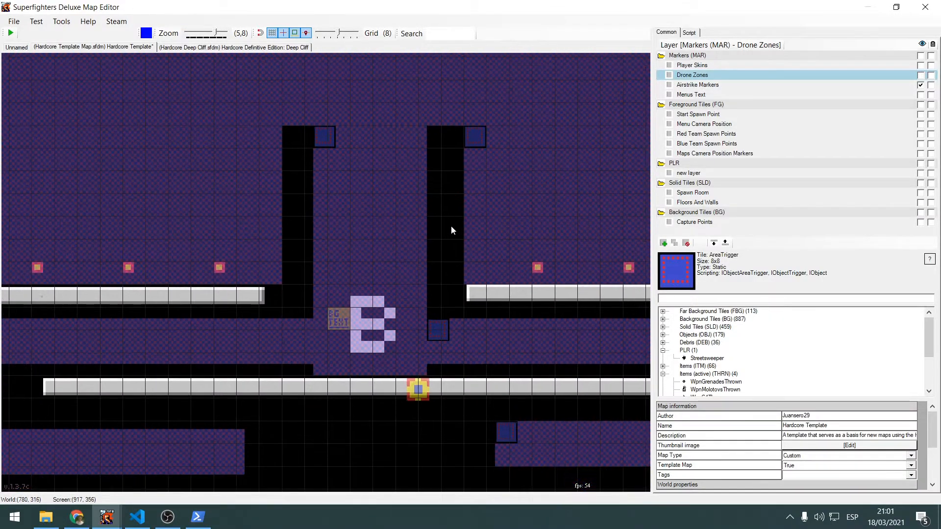
scroll(402, 321, "down", 2)
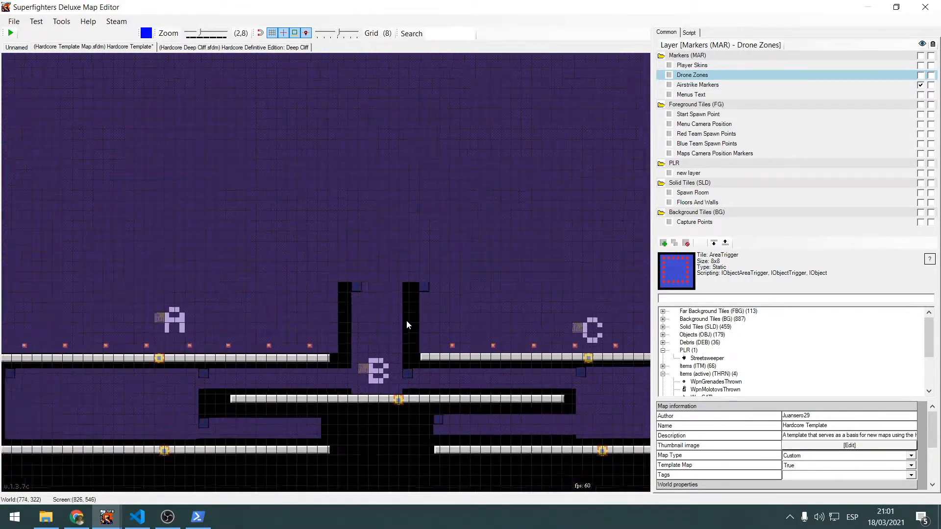
Hide the Drone Zones layer and show the Airstrike Markers layer of the template map
left_click(921, 75)
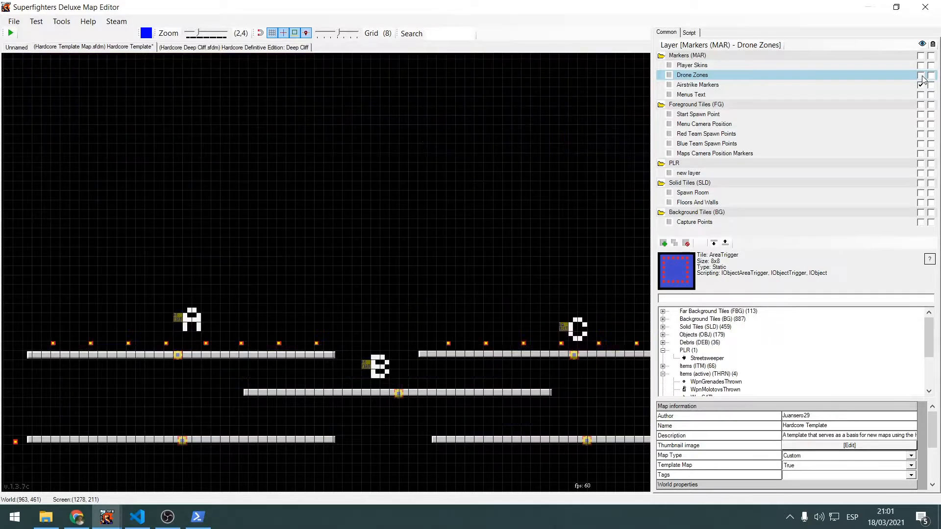
left_click(921, 86)
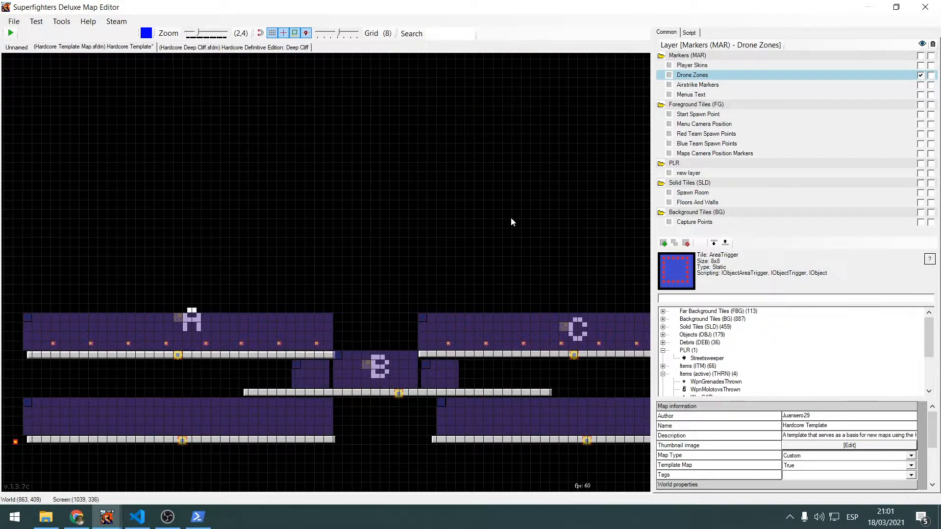
middle_click_drag(556, 210, 549, 119)
scroll(462, 190, "up", 2)
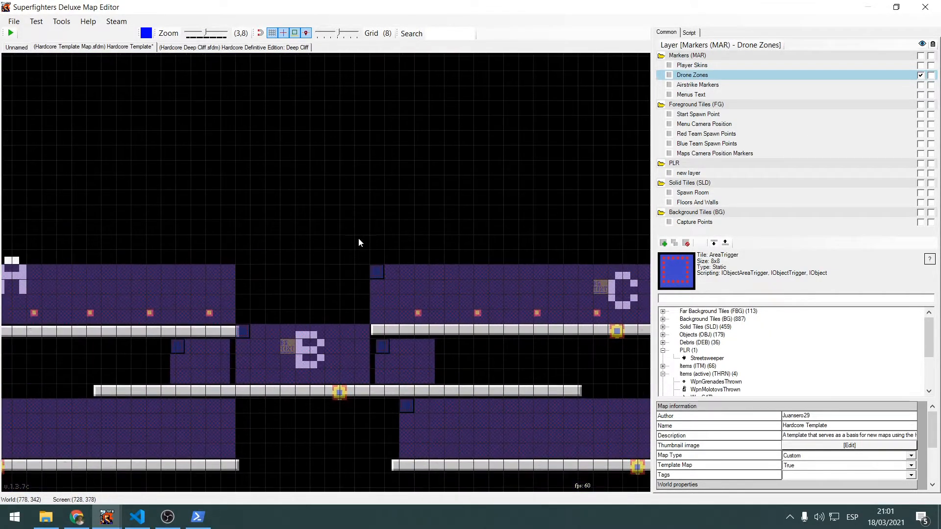
Examine how the airstrike area triggers cover the platforms at A, B and C and the floors beneath them
scroll(359, 242, "down", 1)
middle_click_drag(326, 225, 509, 156)
scroll(473, 146, "down", 1)
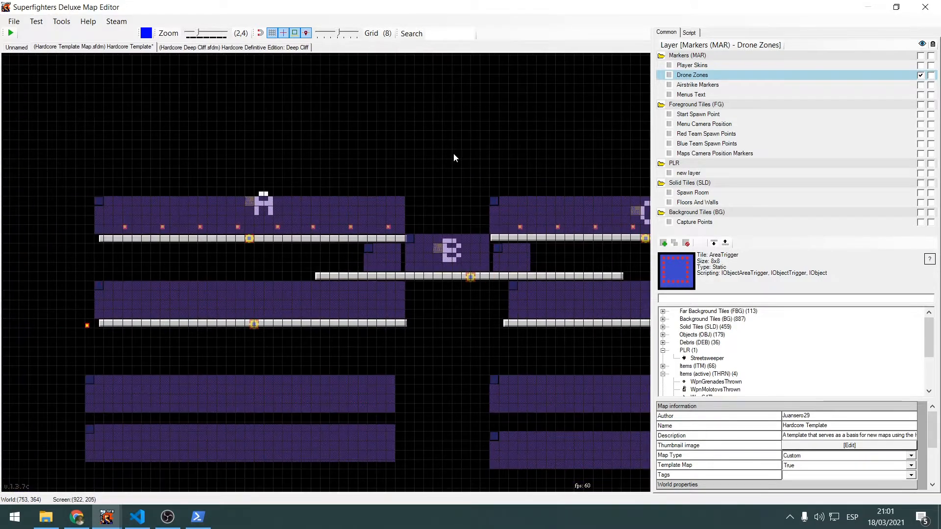
middle_click_drag(452, 156, 262, 187)
middle_click_drag(639, 180, 221, 201)
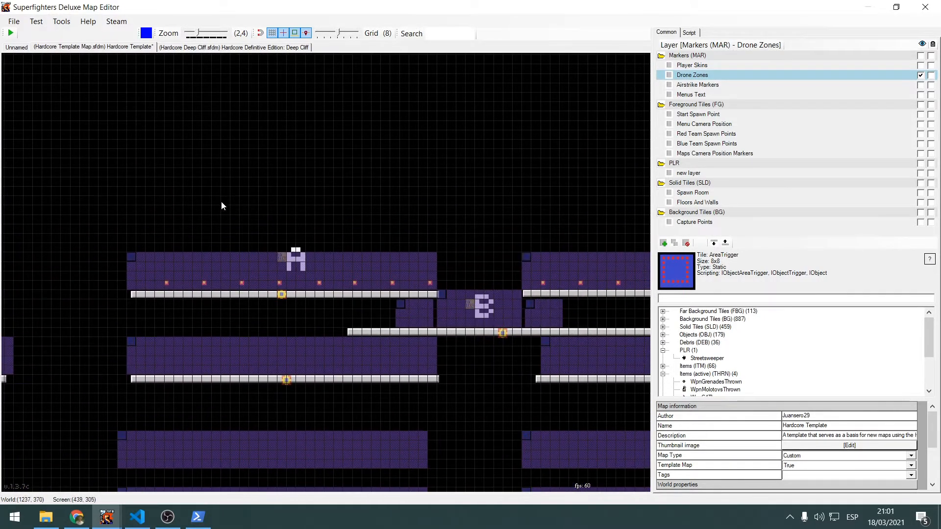
mouse_move(400, 193)
middle_mouse_down()
mouse_move(205, 175)
mouse_move(515, 174)
middle_mouse_up()
scroll(225, 177, "down", 1)
middle_click_drag(87, 179, 343, 188)
scroll(343, 187, "up", 2)
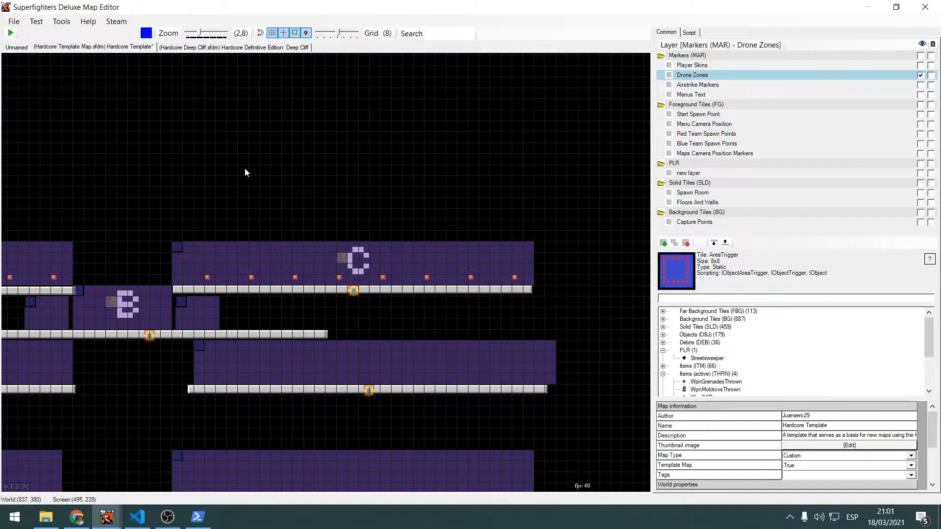
middle_click_drag(409, 190, 489, 176)
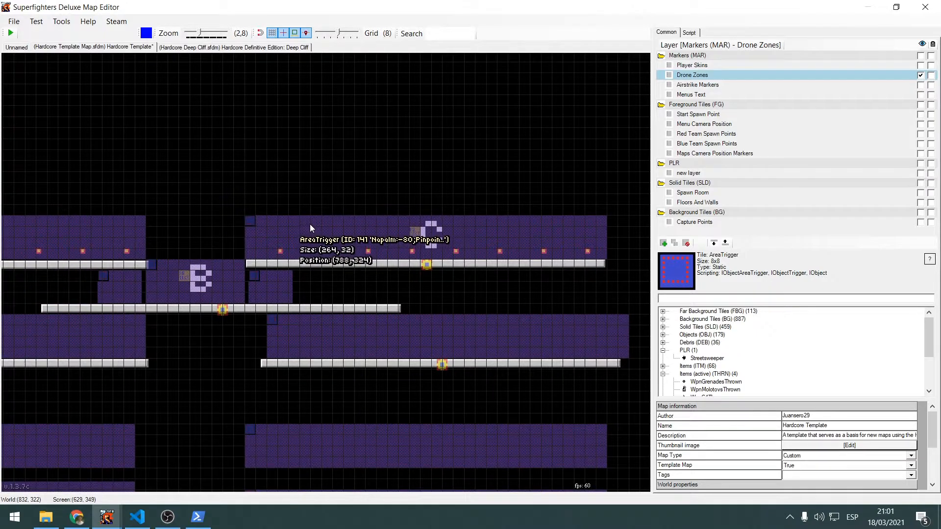
Inspect the Object ID and the enter and leave methods of the airstrike area trigger covering platform C
left_click(310, 225)
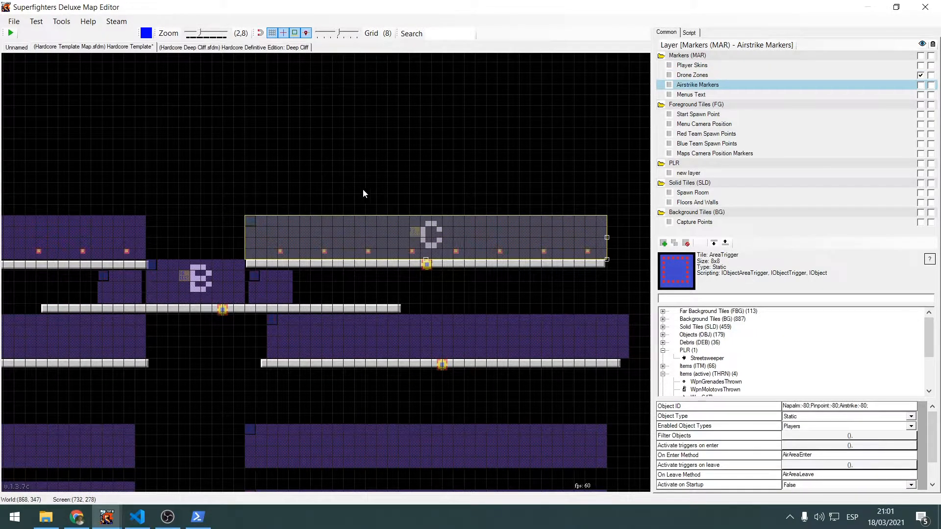
middle_click_drag(356, 189, 425, 194)
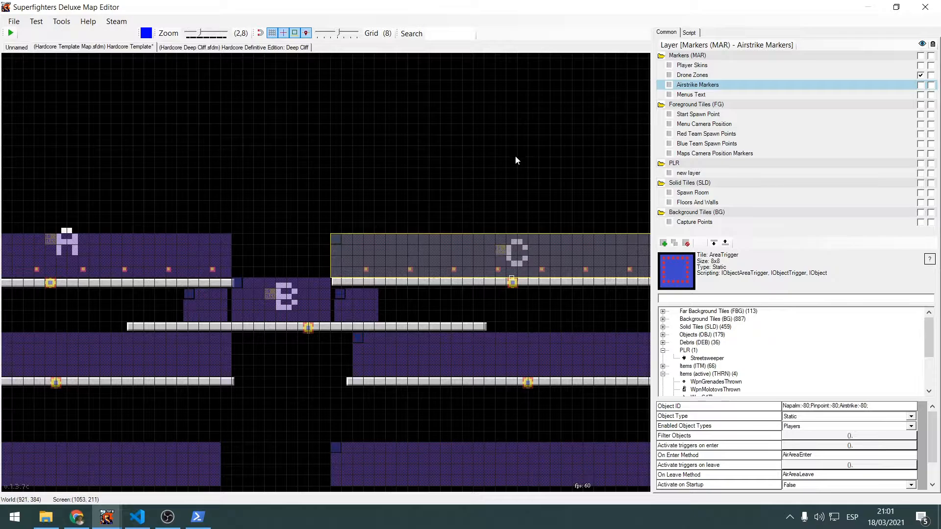
middle_click_drag(470, 162, 457, 176)
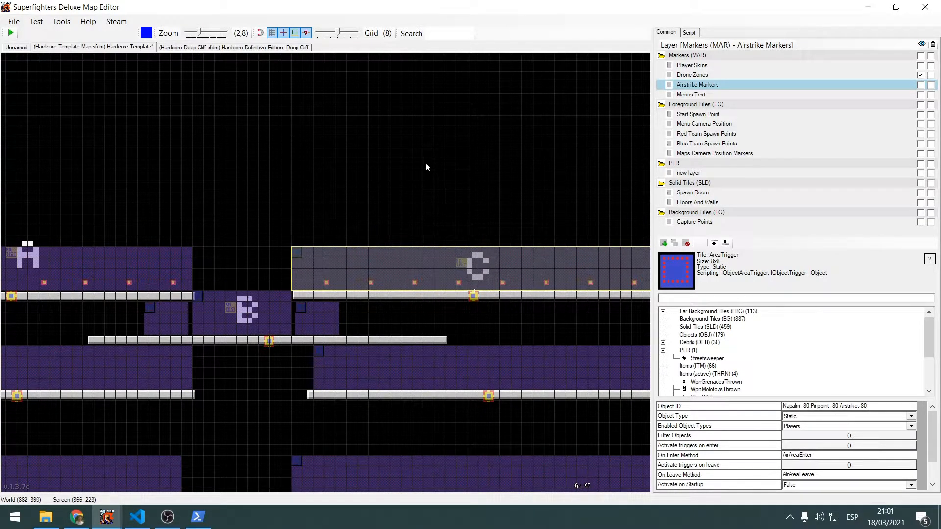
Inspect the Object ID and trigger properties of the airstrike area trigger covering platform A
middle_click_drag(354, 185, 422, 196)
middle_click_drag(498, 215, 567, 223)
middle_click_drag(371, 208, 540, 209)
left_click(365, 293)
middle_click_drag(448, 231, 401, 233)
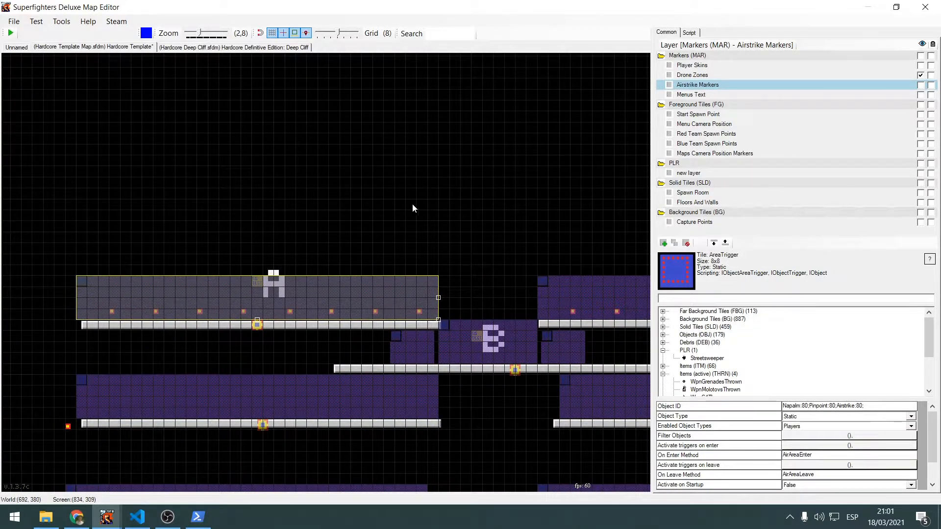
middle_click_drag(427, 233, 400, 242)
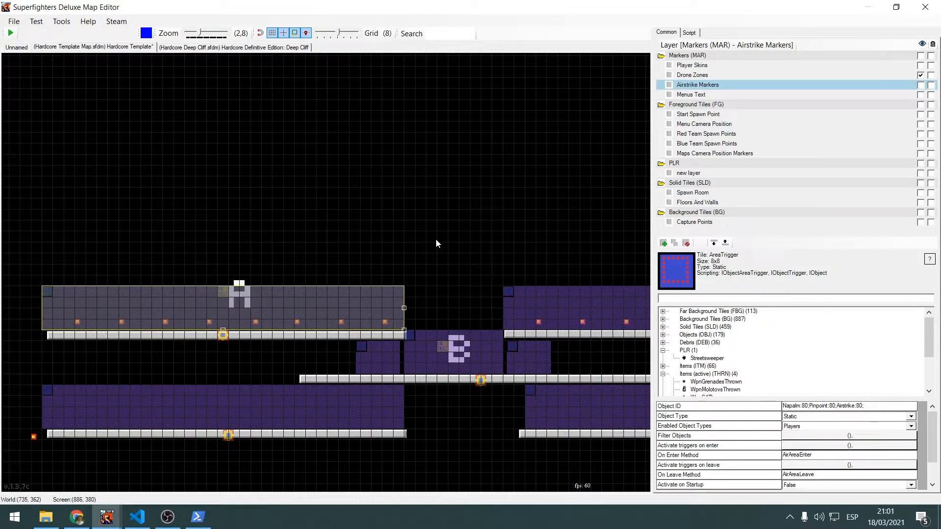
scroll(406, 284, "up", 5)
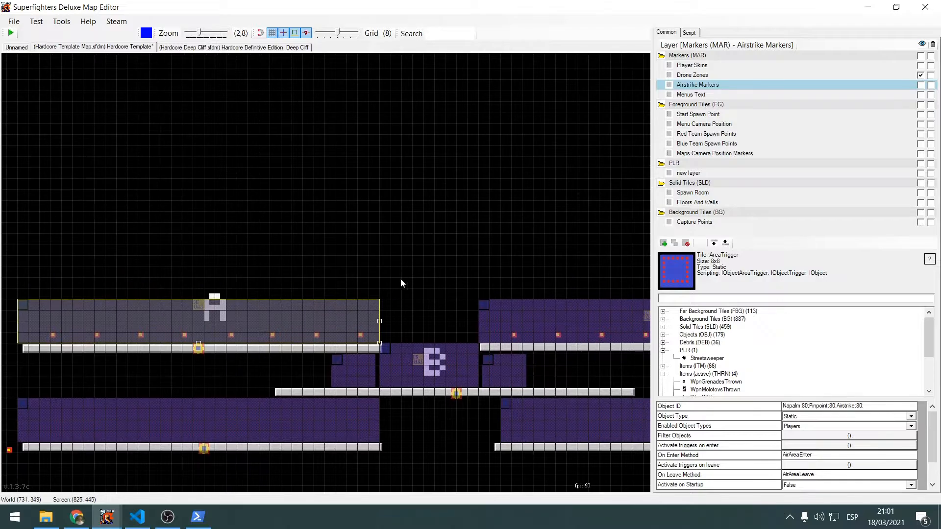
middle_click_drag(223, 305, 494, 249)
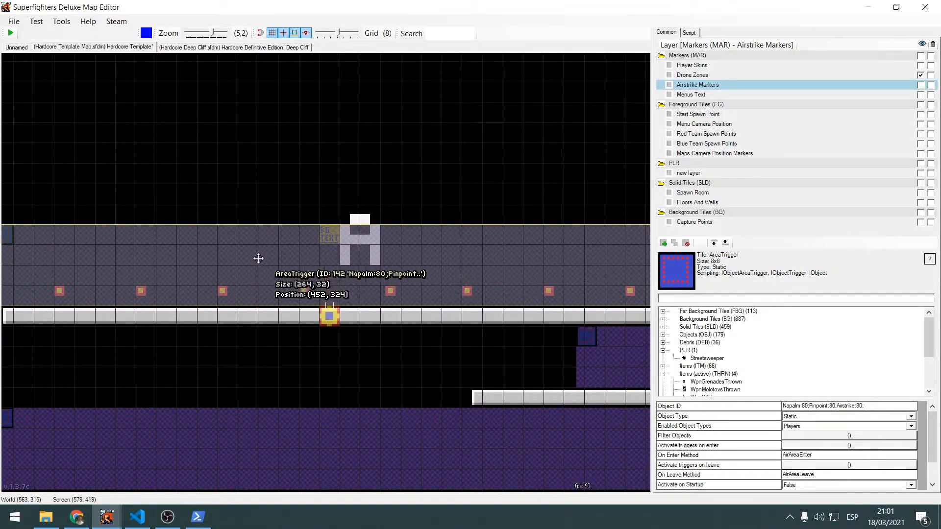
Examine the full extent of platform A's airstrike area trigger and highlight its Object ID text Napalm:80;Pinpoint:80;Airstrike:80;
middle_click_drag(581, 185, 338, 205)
scroll(358, 219, "down", 2)
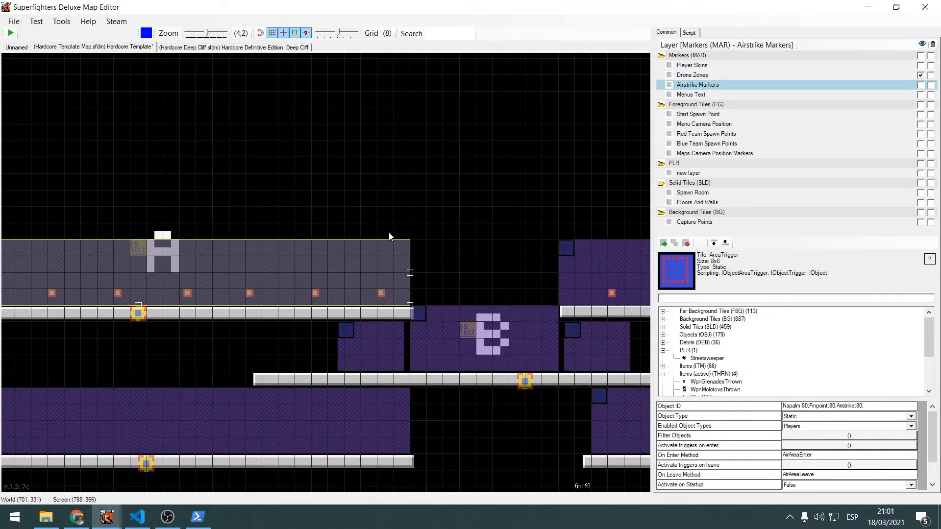
middle_click_drag(444, 233, 406, 239)
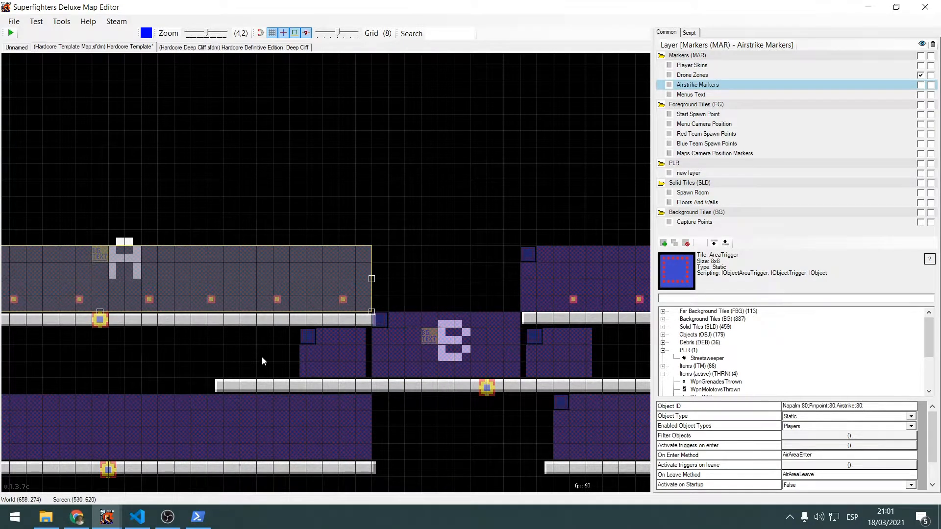
middle_click_drag(318, 331, 298, 339)
middle_click_drag(401, 218, 514, 194)
middle_click_drag(387, 182, 625, 231)
middle_click_drag(422, 237, 356, 237)
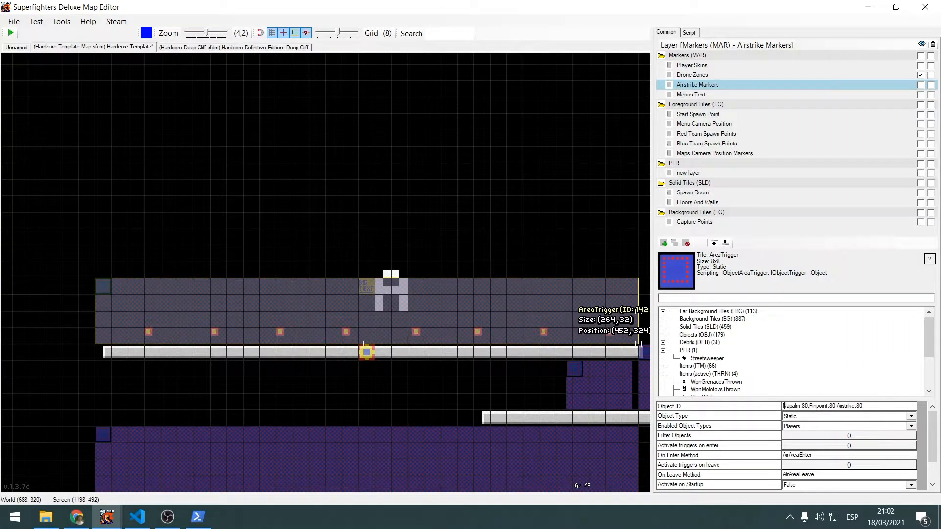
left_click_drag(784, 406, 893, 407)
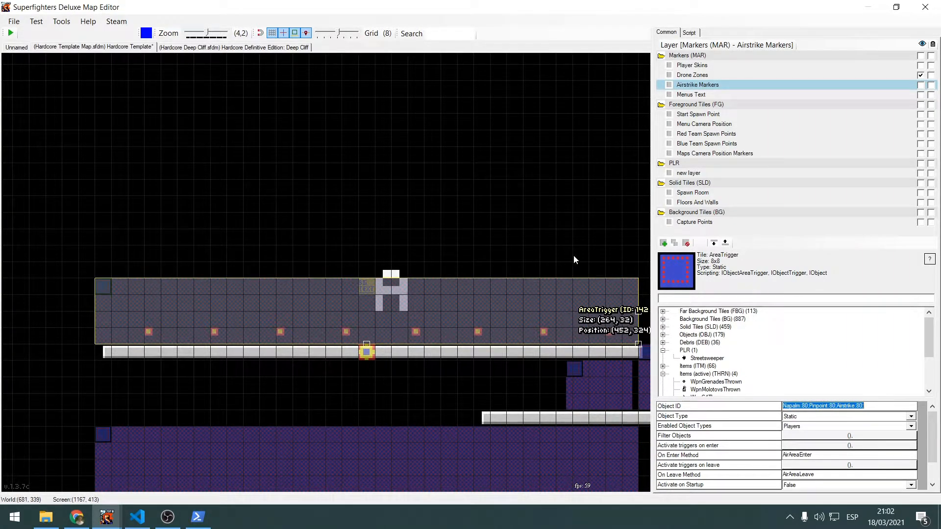
middle_click_drag(574, 259, 459, 247)
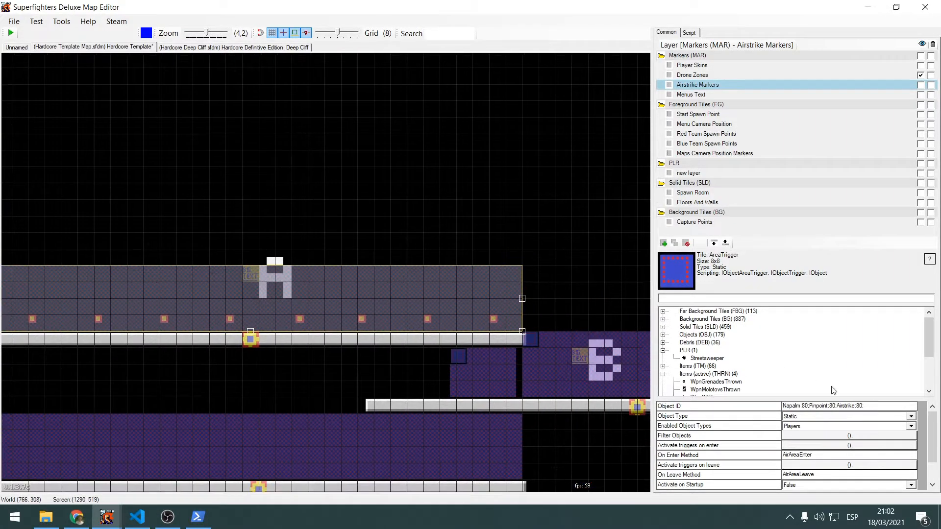
left_click(792, 406)
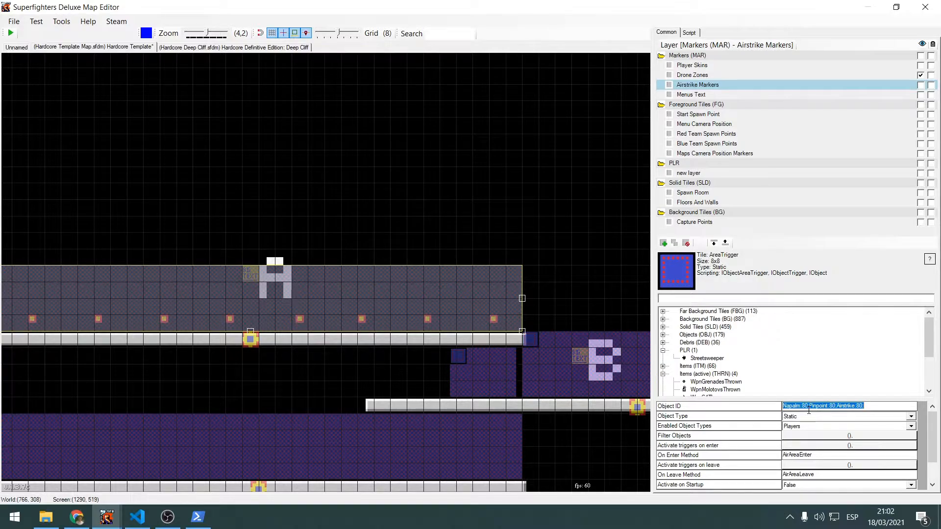
Open the Windows Magnifier and enlarge the screen to 200% to read the area trigger's properties
key("super+plus")
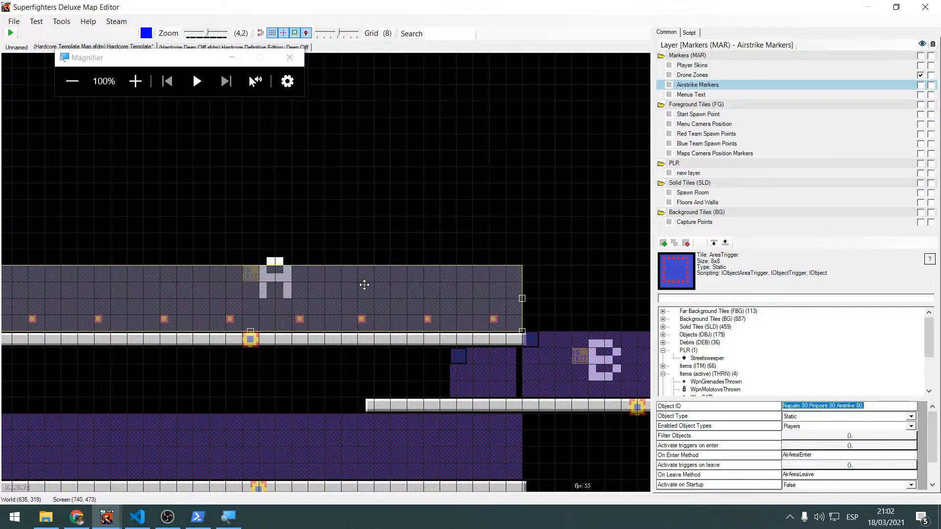
key("alt")
key("super")
key("super")
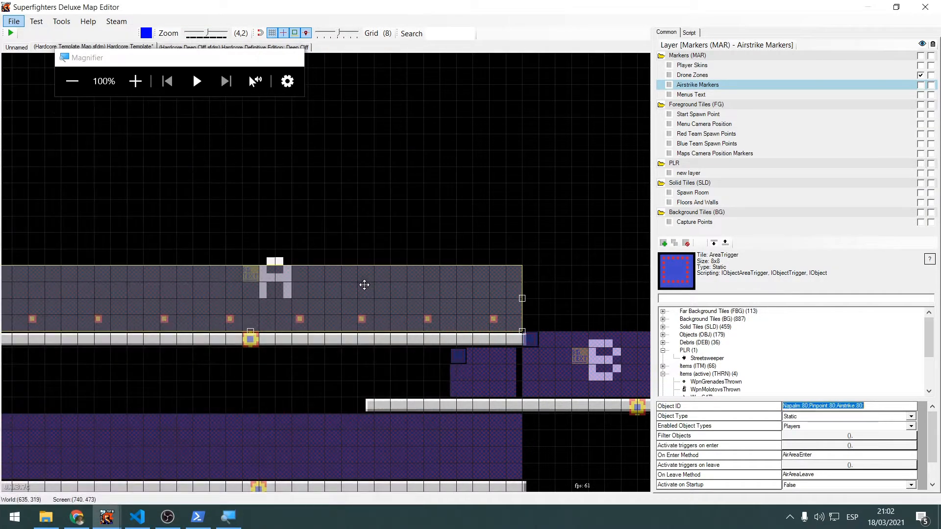
left_click(280, 84)
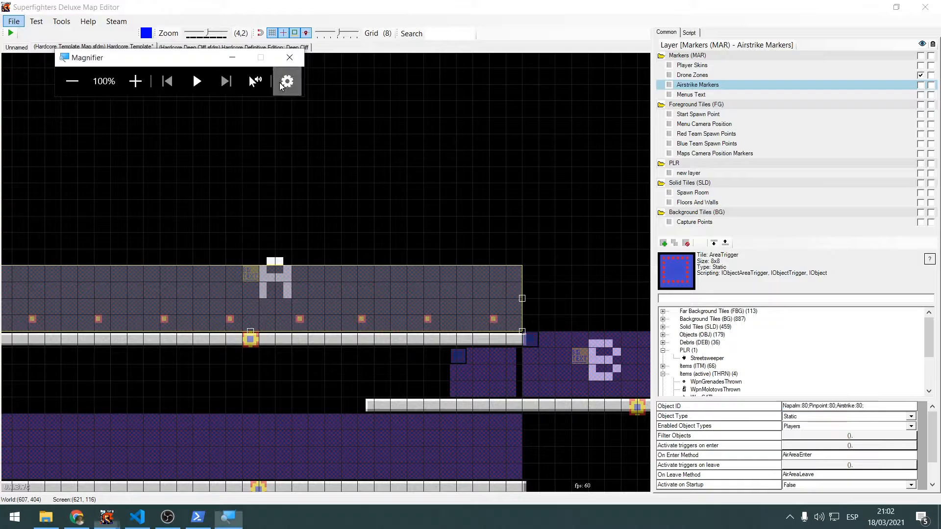
left_click(297, 140)
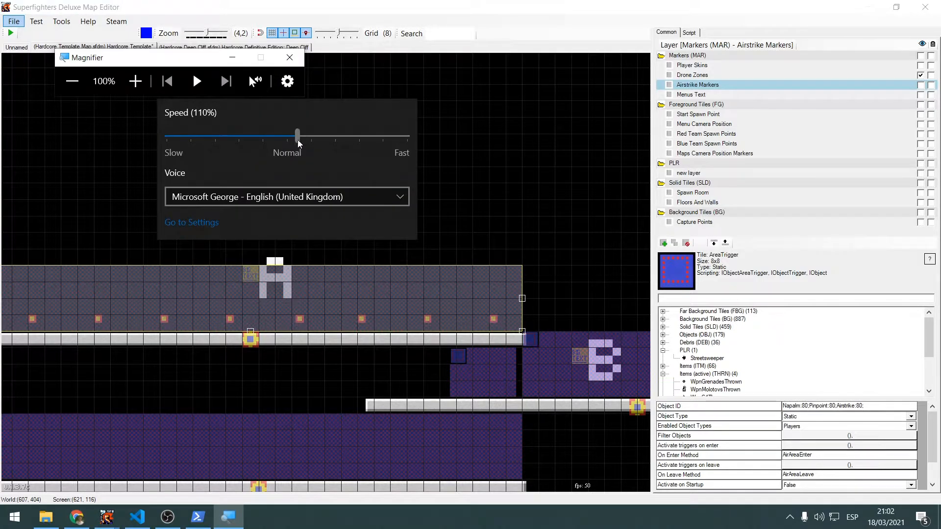
left_click(137, 83)
left_click(137, 84)
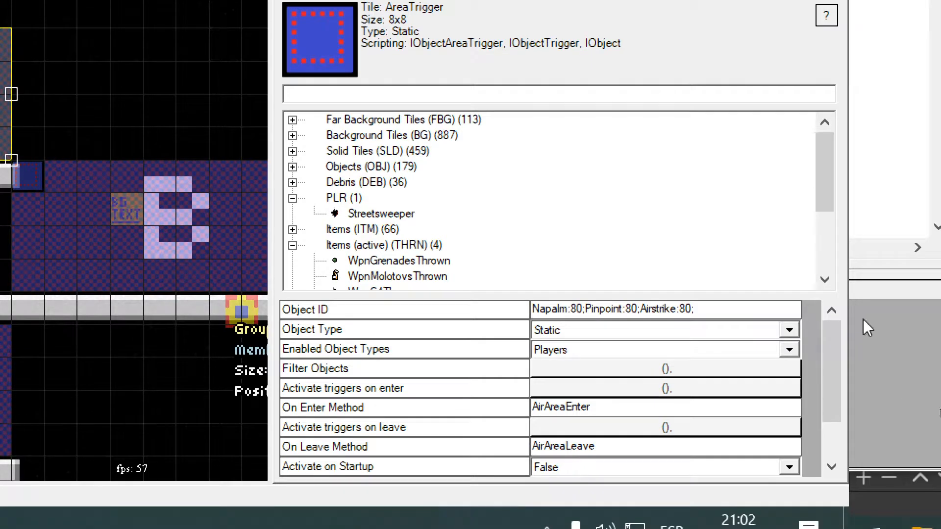
Point out the Napalm, Pinpoint and Airstrike entries and the number after each in the magnified Object ID
left_click(554, 310)
left_click_drag(585, 310, 643, 314)
left_click(672, 306)
key("shift+Left")
key("shift+Left")
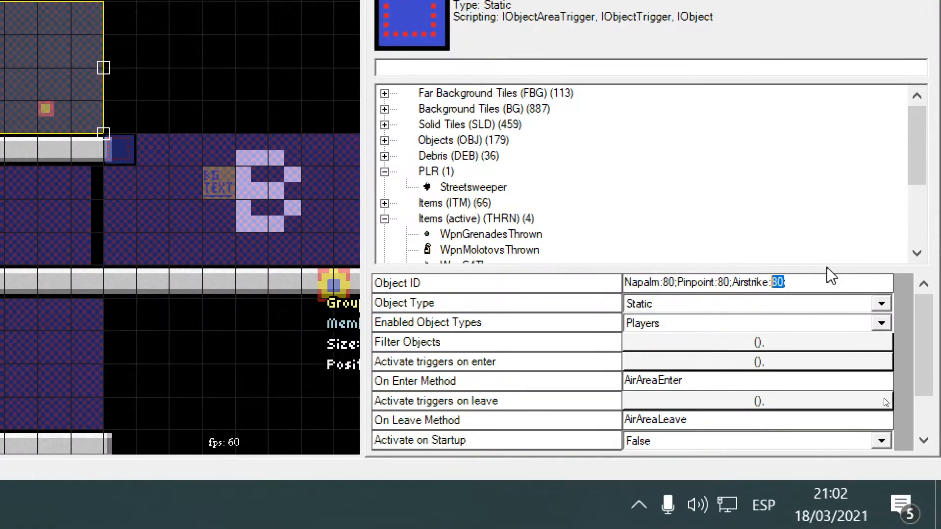
key("Left")
key("Left")
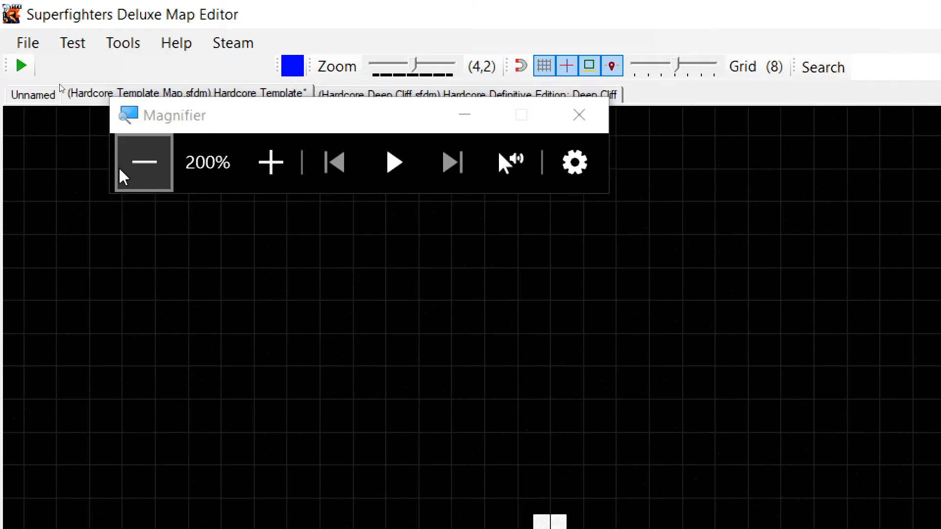
Return the magnification to 100% and compare the Object IDs of the area trigger at B and the two small triggers beside it
left_click(123, 174)
scroll(287, 237, "down", 2)
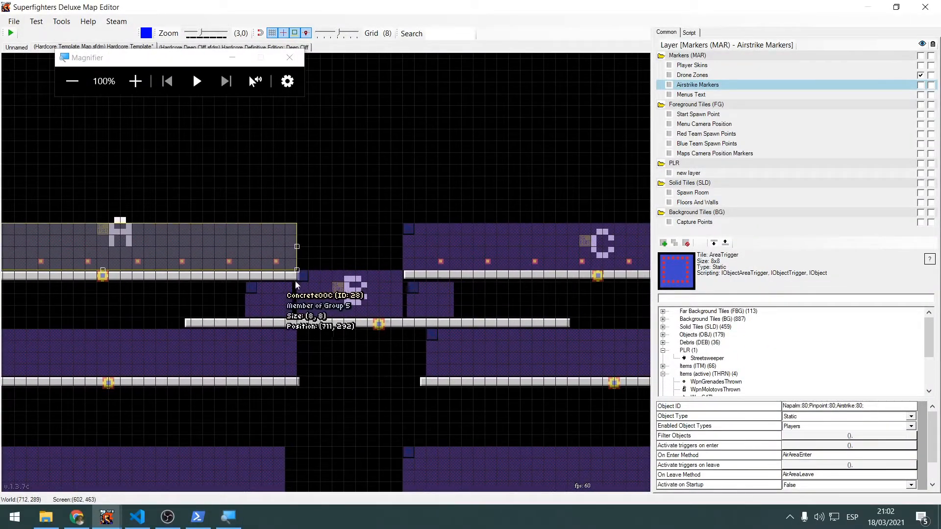
left_click(284, 296)
middle_click_drag(312, 311, 265, 298)
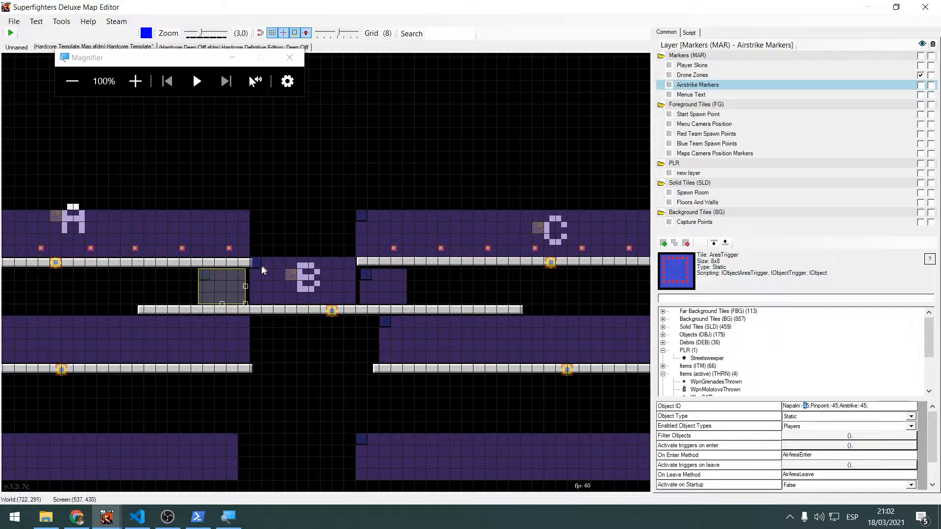
left_click(370, 282)
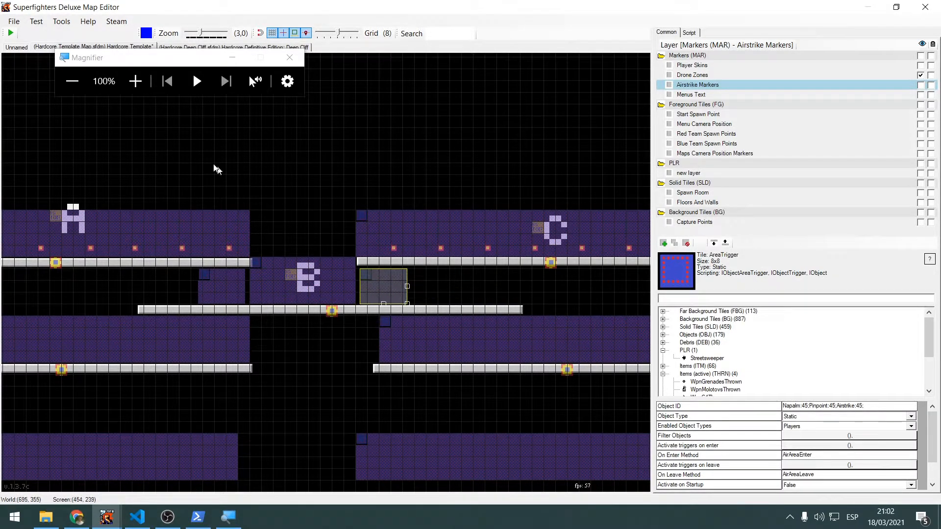
left_click(299, 271)
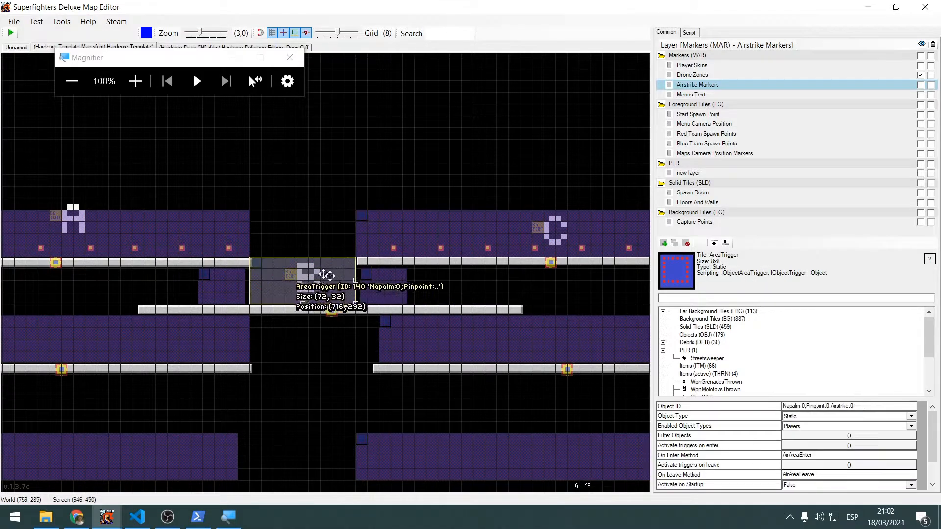
left_click_drag(860, 406, 744, 400)
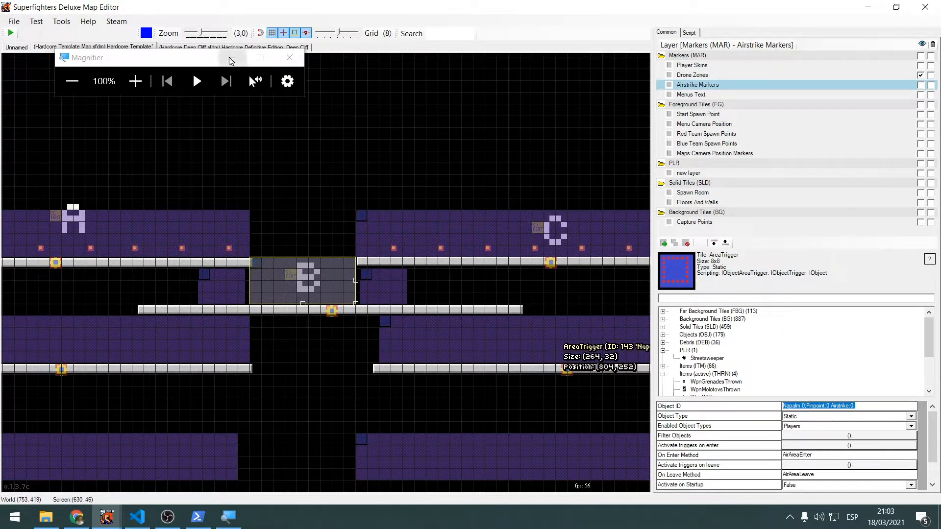
Close the Magnifier and examine how the airstrike area triggers are laid out around platforms A, B and C
mouse_move(207, 59)
left_mouse_down()
mouse_move(118, 70)
mouse_move(198, 74)
left_mouse_up()
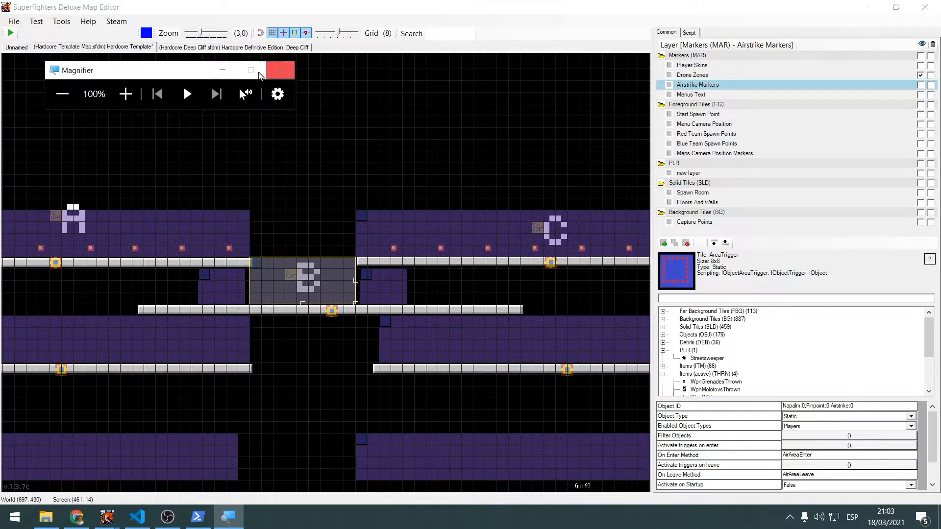
left_click(260, 75)
scroll(359, 168, "down", 1)
scroll(388, 162, "down", 1)
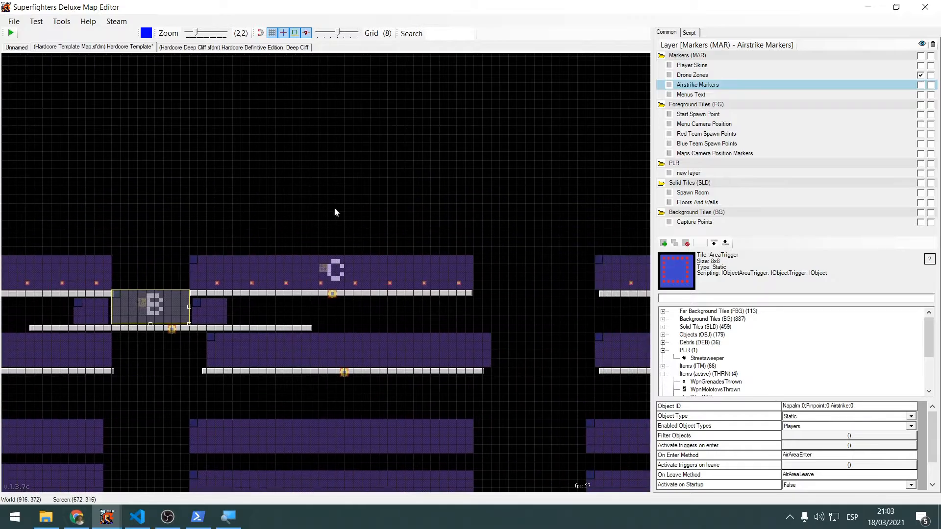
scroll(313, 225, "down", 1)
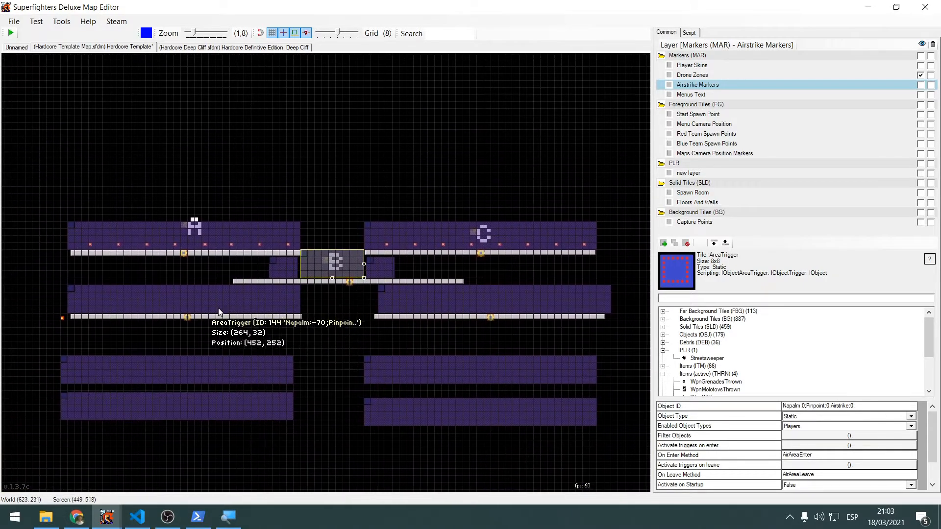
scroll(328, 299, "up", 6)
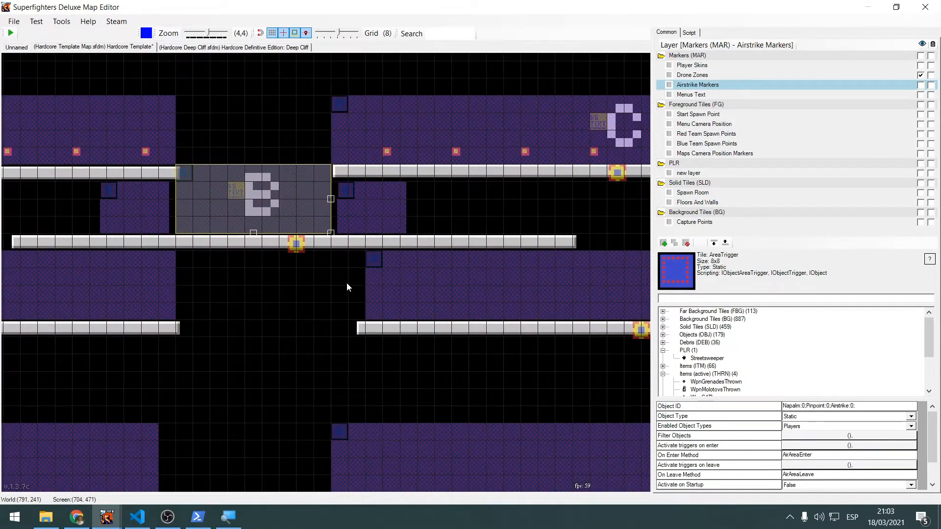
scroll(383, 275, "down", 5)
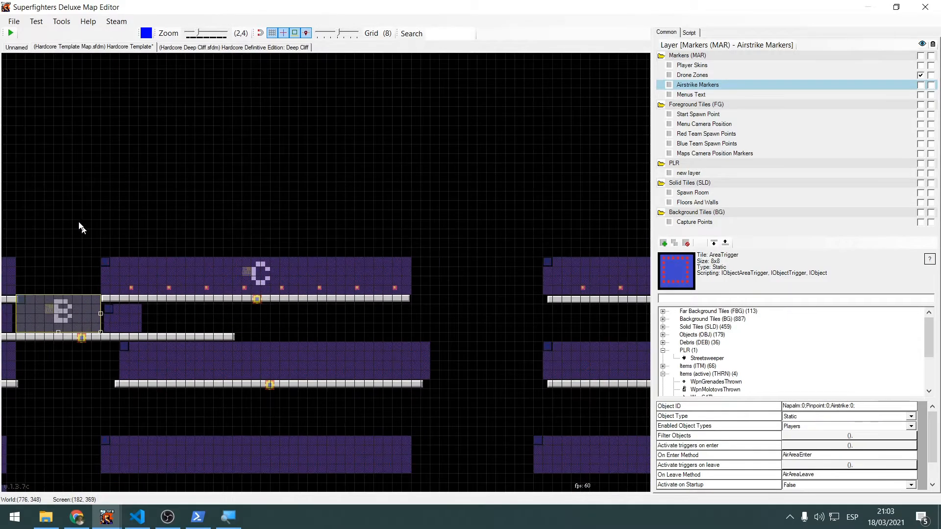
middle_click_drag(81, 227, 359, 226)
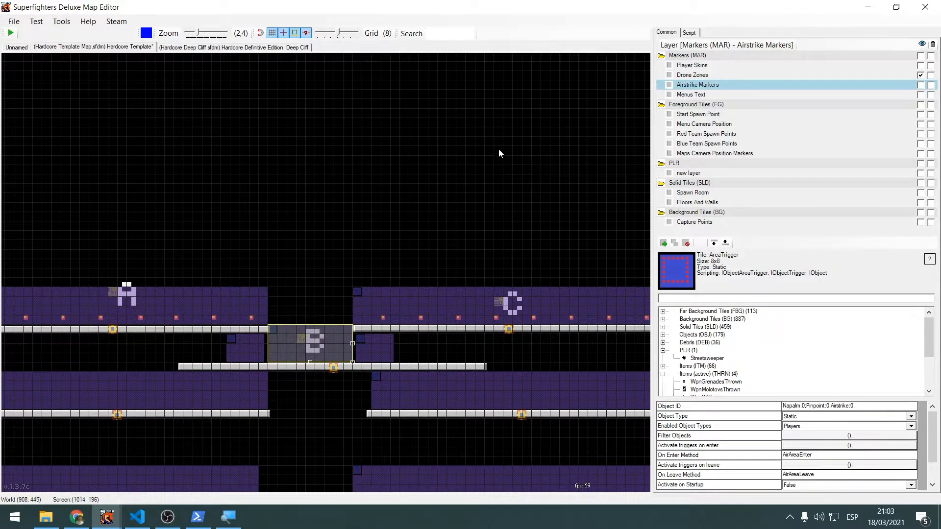
scroll(485, 162, "down", 2)
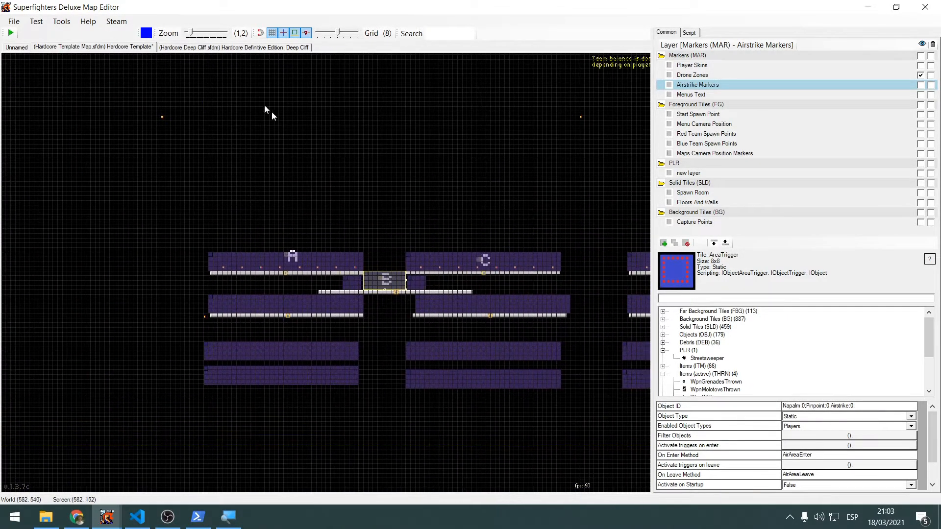
In the Hardcore Deep Cliff map, hide the Drone NavMesh layer and show the AirStrike Markers layer to view its area triggers
left_click(234, 47)
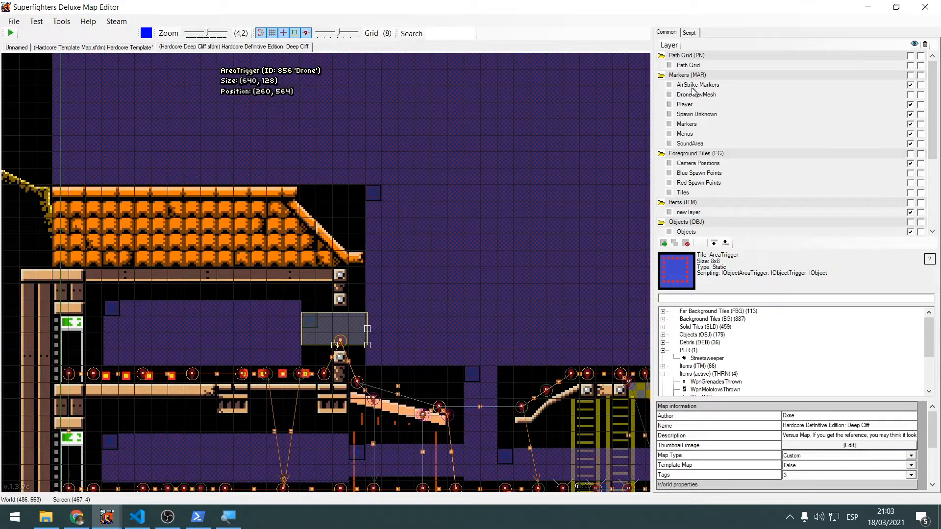
left_click(911, 96)
left_click(910, 85)
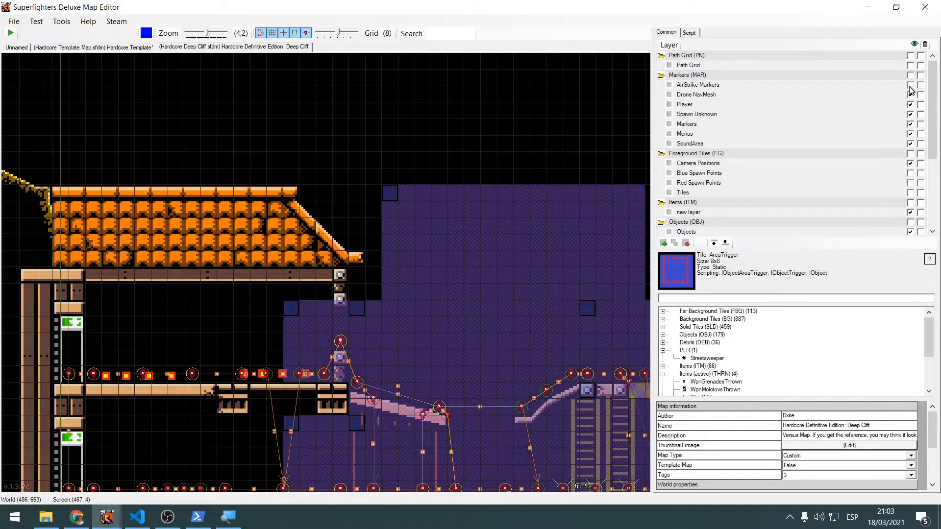
scroll(559, 158, "down", 2)
scroll(580, 128, "down", 1)
middle_click_drag(580, 129, 370, 121)
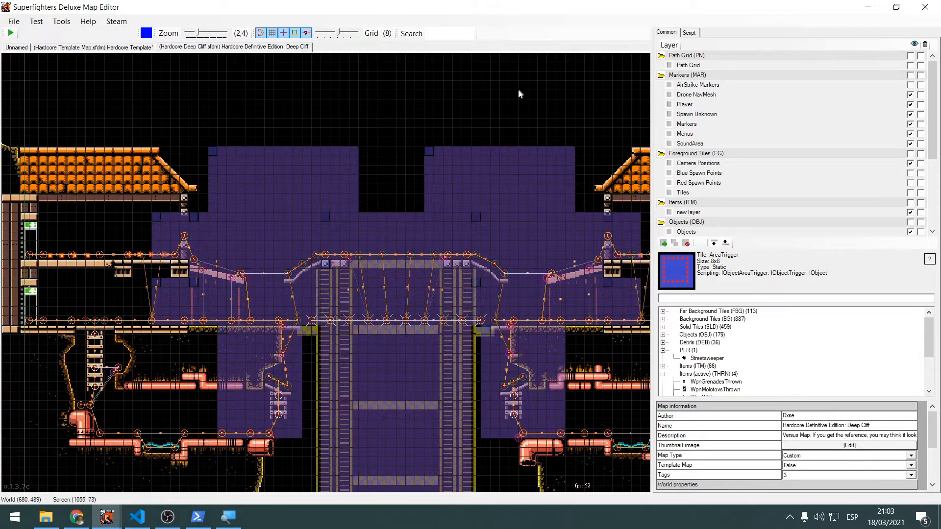
scroll(520, 93, "down", 1)
middle_click_drag(520, 94, 434, 158)
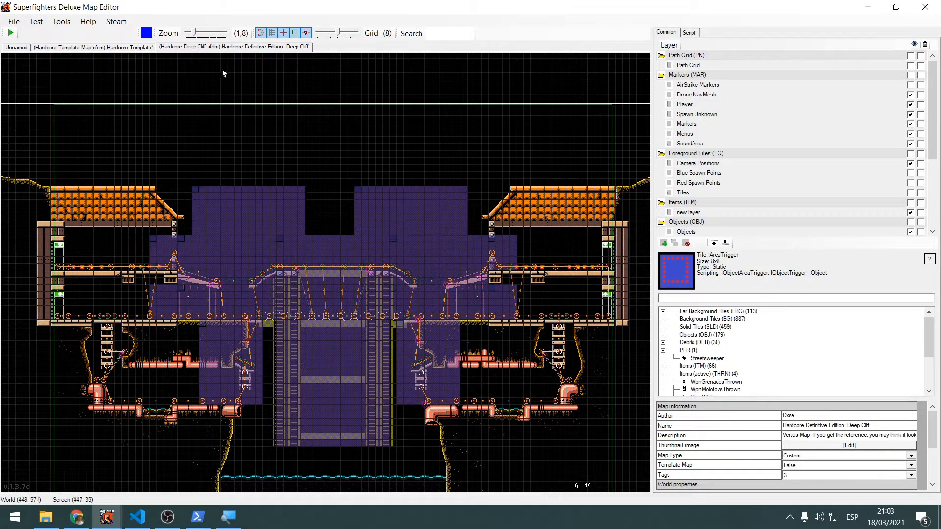
Return to the Hardcore Template map and hide its Airstrike Markers layer
left_click(129, 47)
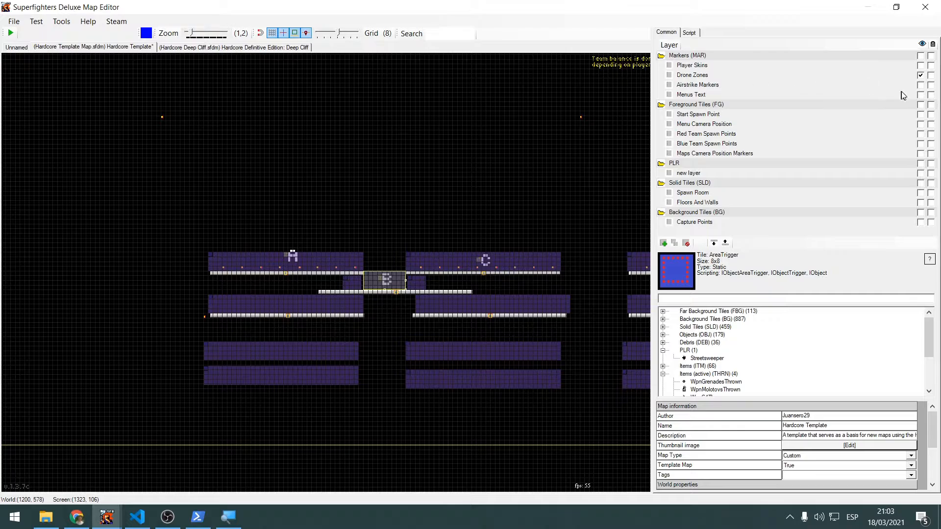
left_click(920, 85)
middle_click_drag(490, 194, 360, 194)
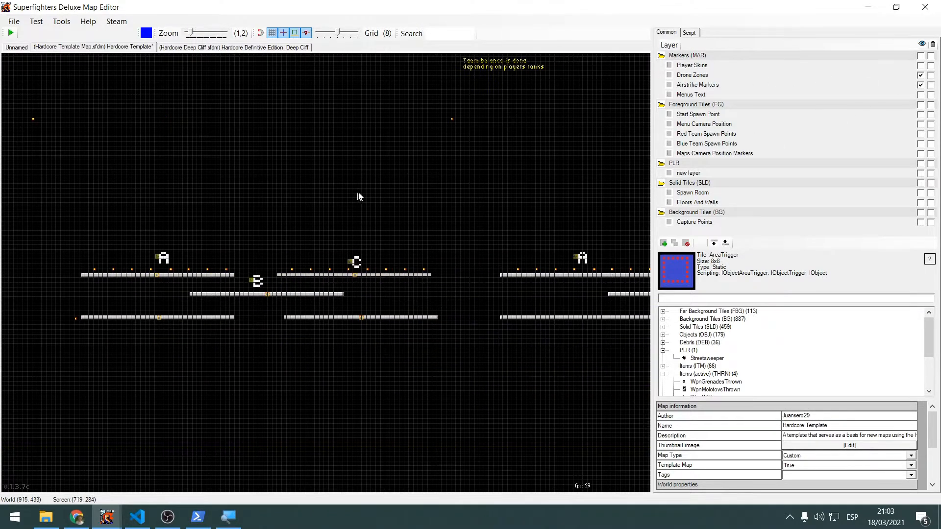
Examine the menu text objects above the template's platforms, selecting them and toggling the Menus Text layer to identify them
middle_click_drag(452, 148, 266, 194)
scroll(265, 193, "up", 3)
middle_click_drag(429, 158, 376, 278)
scroll(337, 202, "down", 4)
middle_click_drag(378, 225, 302, 317)
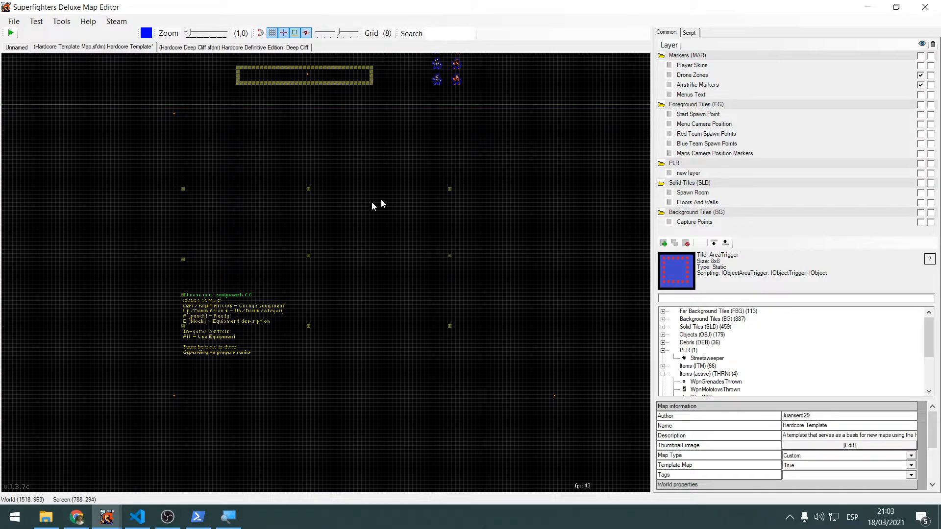
left_click_drag(141, 153, 499, 363)
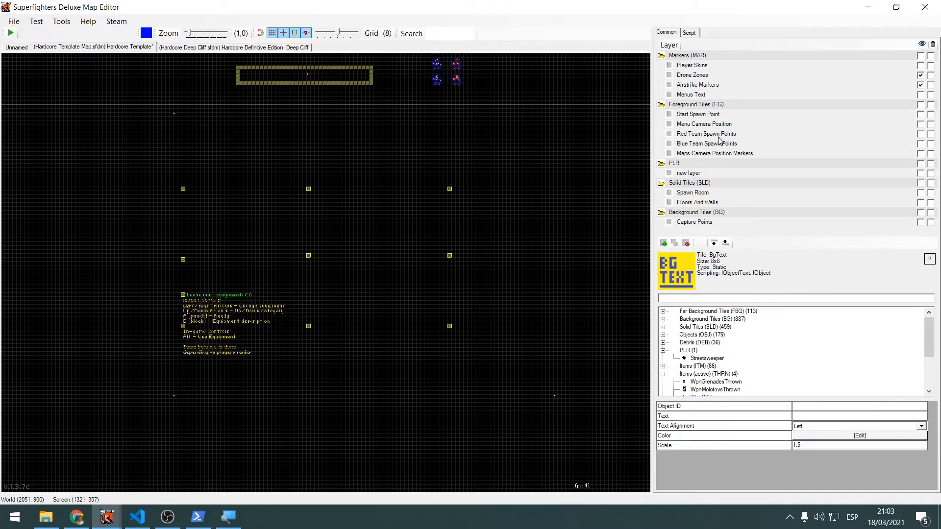
left_click(521, 169)
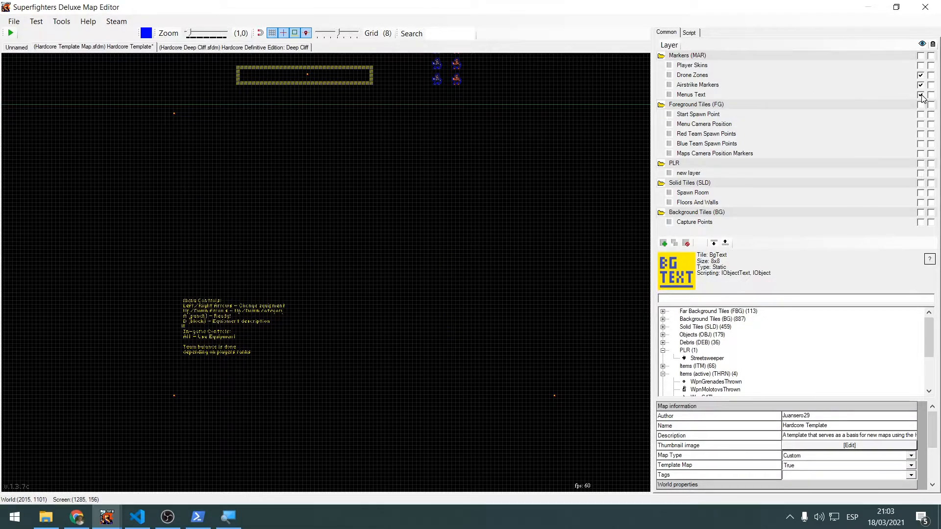
left_click(899, 95)
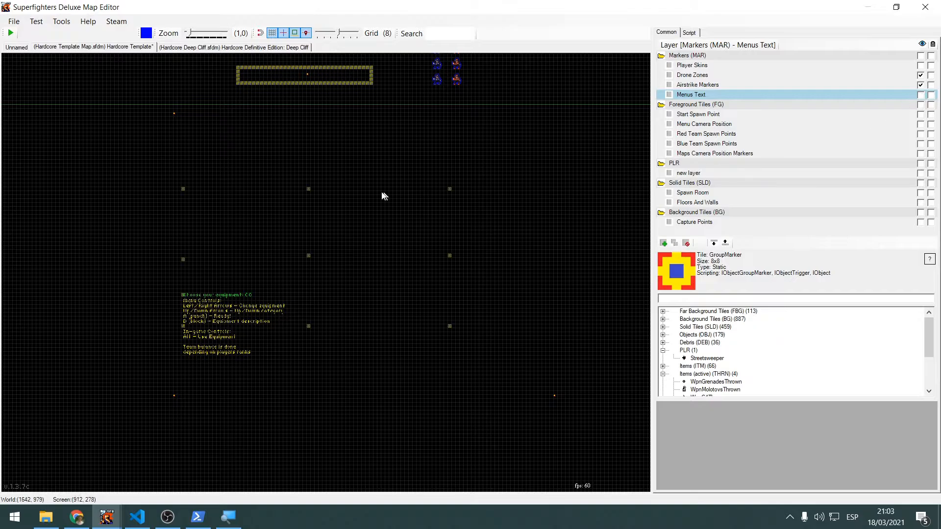
Select the player menu text in the middle of the upper row and examine how the menu texts are arranged around the controls text
scroll(382, 192, "up", 7)
scroll(305, 210, "up", 1)
middle_click_drag(304, 210, 390, 190)
left_click_drag(210, 154, 373, 222)
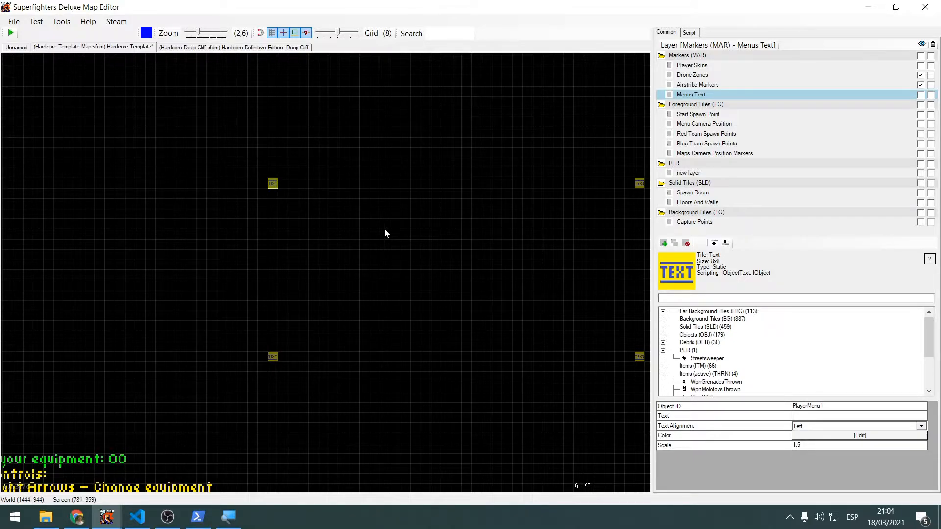
scroll(384, 228, "down", 4)
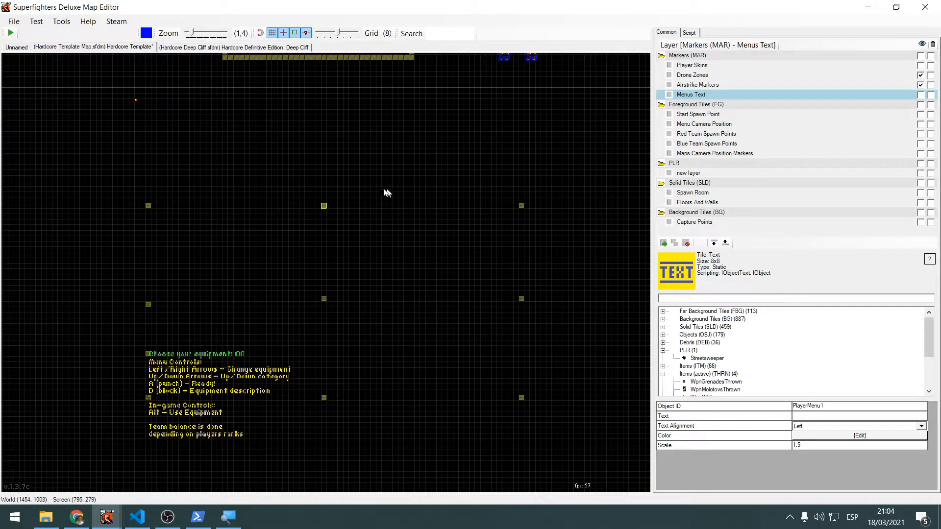
left_click(291, 184)
middle_click_drag(312, 173, 285, 160)
left_click_drag(204, 152, 339, 199)
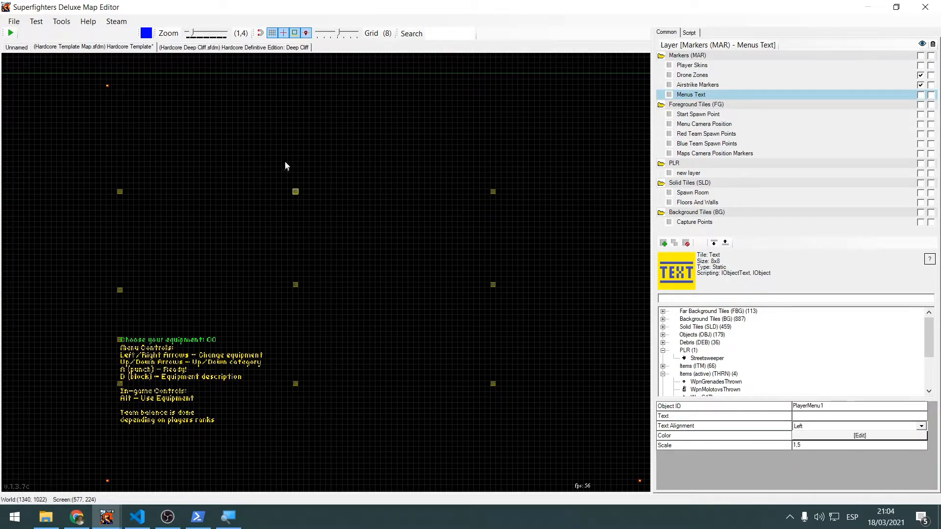
middle_click_drag(238, 157, 381, 160)
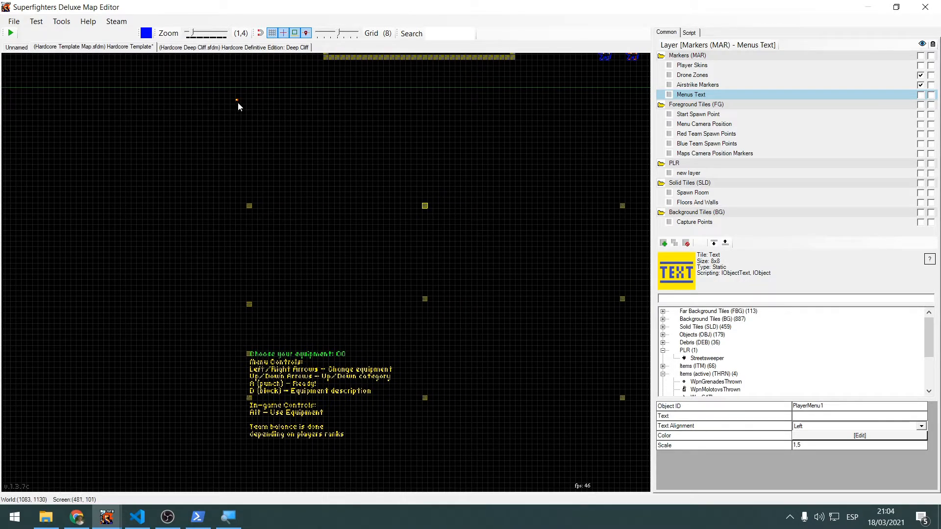
middle_click_drag(233, 101, 222, 164)
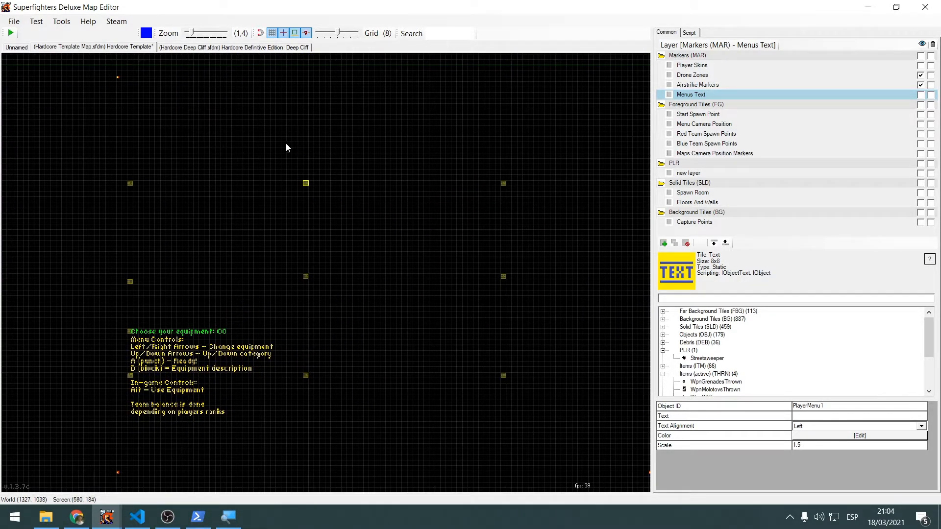
middle_click_drag(286, 144, 257, 160)
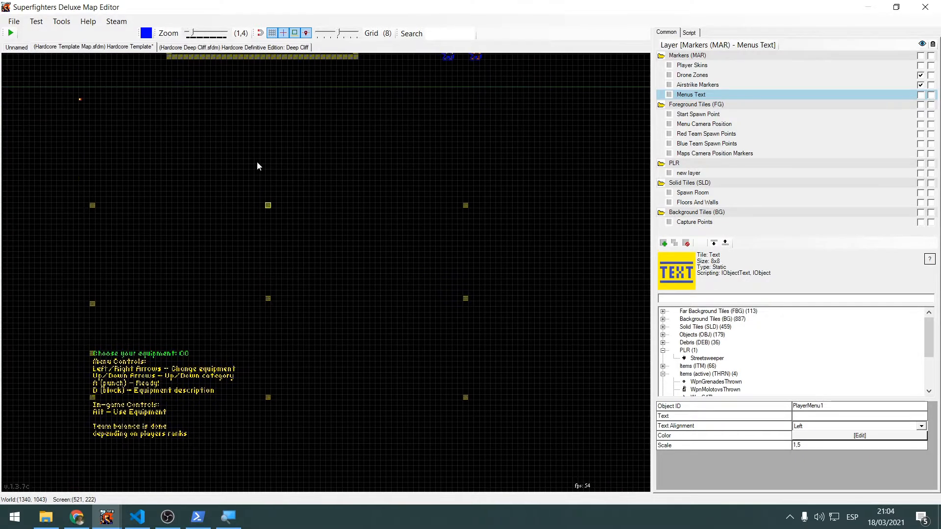
Select the Start Spawn Point layer and examine the marker inside the enclosed spawn room
left_click(725, 113)
scroll(587, 134, "down", 2)
middle_click_drag(441, 131, 451, 187)
scroll(413, 114, "up", 3)
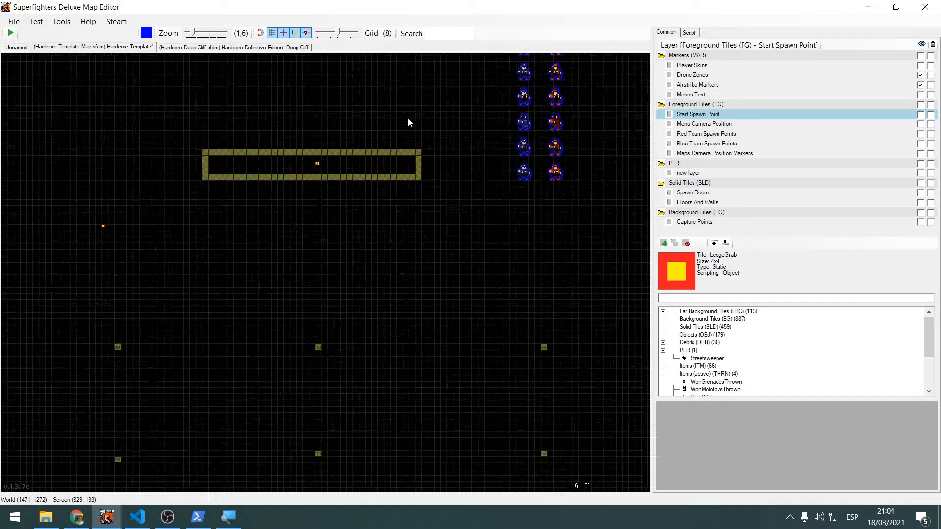
scroll(408, 118, "up", 1)
middle_click_drag(289, 106, 408, 140)
scroll(407, 140, "up", 6)
middle_click_drag(400, 185, 340, 135)
scroll(383, 163, "up", 9)
scroll(300, 230, "down", 3)
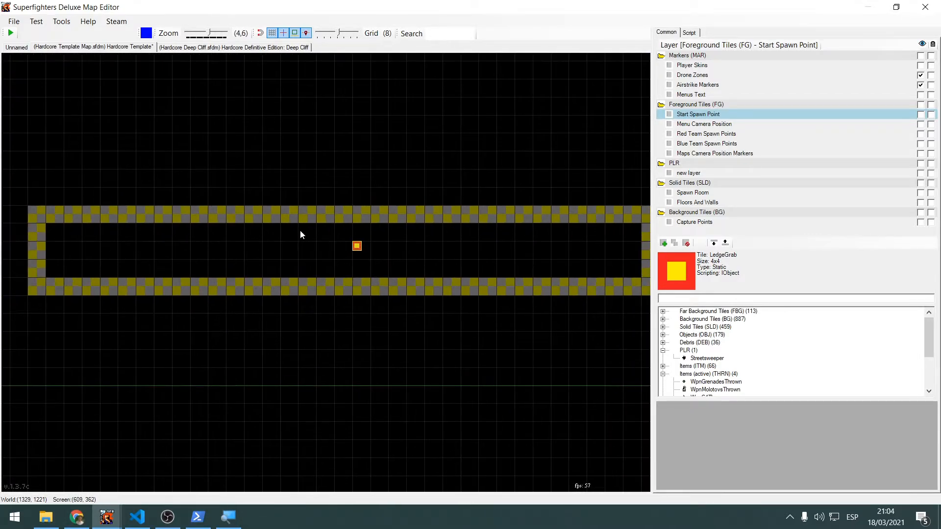
scroll(302, 234, "down", 7)
middle_click_drag(451, 183, 449, 129)
scroll(436, 253, "down", 3)
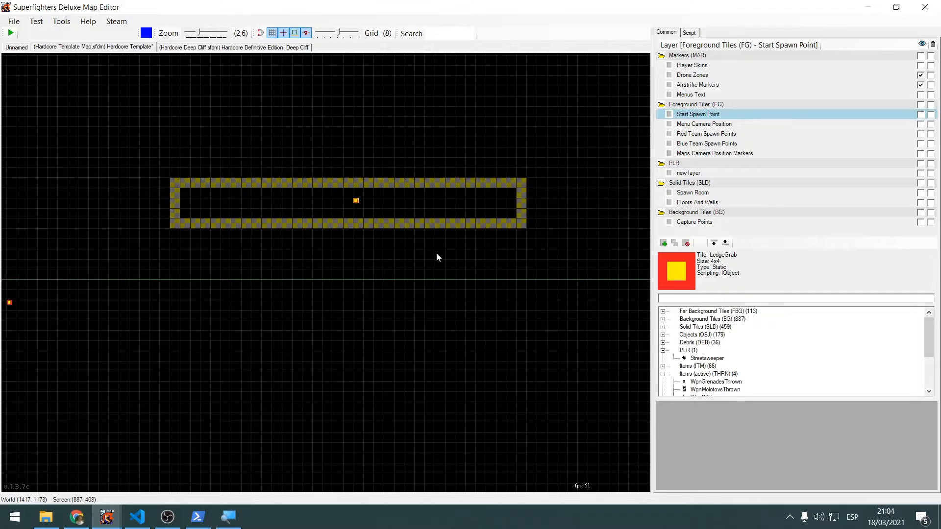
scroll(436, 257, "down", 3)
middle_click_drag(393, 305, 480, 141)
Select the Menu Camera Position layer, pick its camera marker and examine the menu text area it frames
left_click(710, 124)
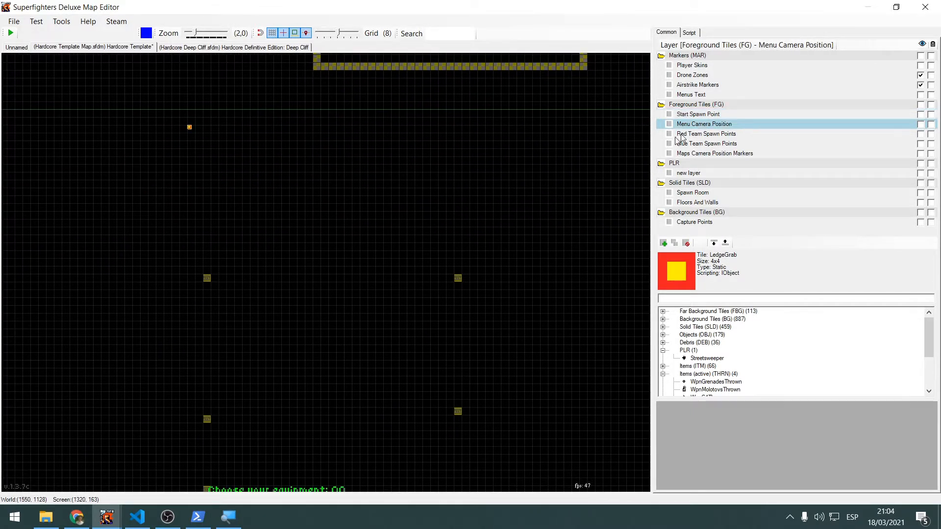
scroll(456, 186, "down", 4)
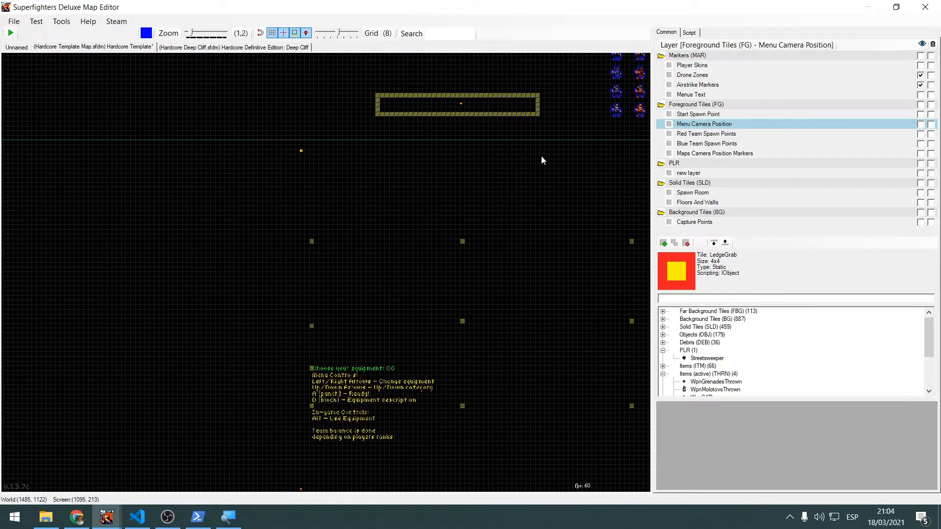
scroll(342, 137, "up", 3)
middle_click_drag(347, 177, 244, 123)
left_click_drag(204, 213, 231, 265)
left_click_drag(113, 85, 262, 148)
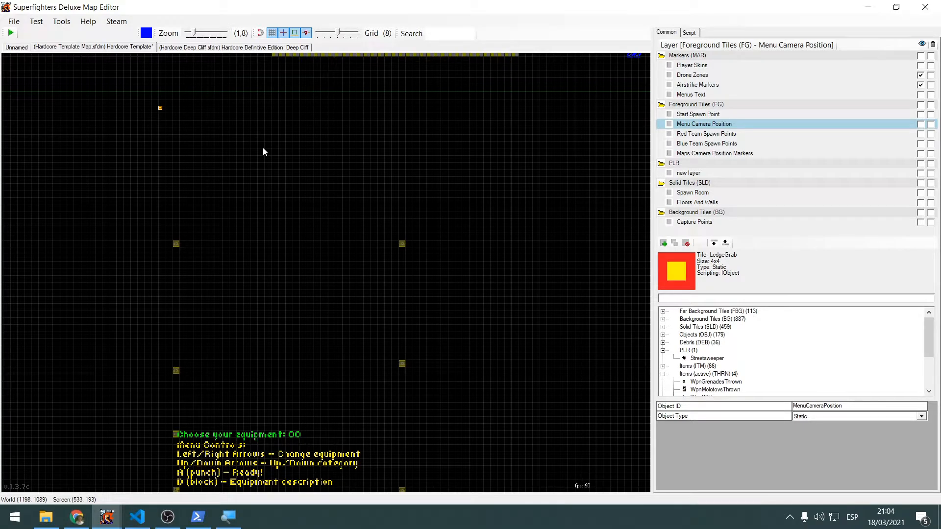
scroll(262, 147, "down", 3)
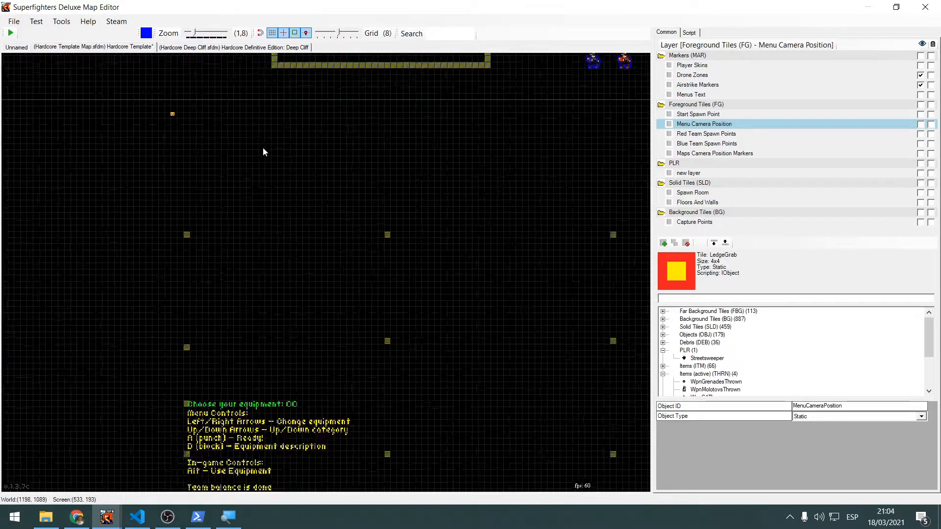
middle_click_drag(286, 162, 210, 168)
middle_click_drag(330, 295, 292, 210)
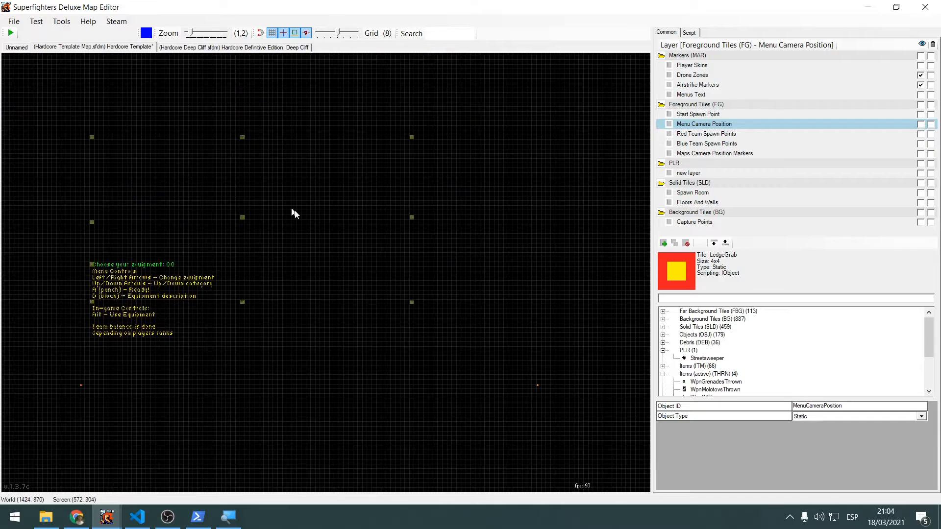
mouse_move(472, 343)
middle_mouse_down()
mouse_move(371, 304)
mouse_move(490, 319)
mouse_move(459, 262)
middle_mouse_up()
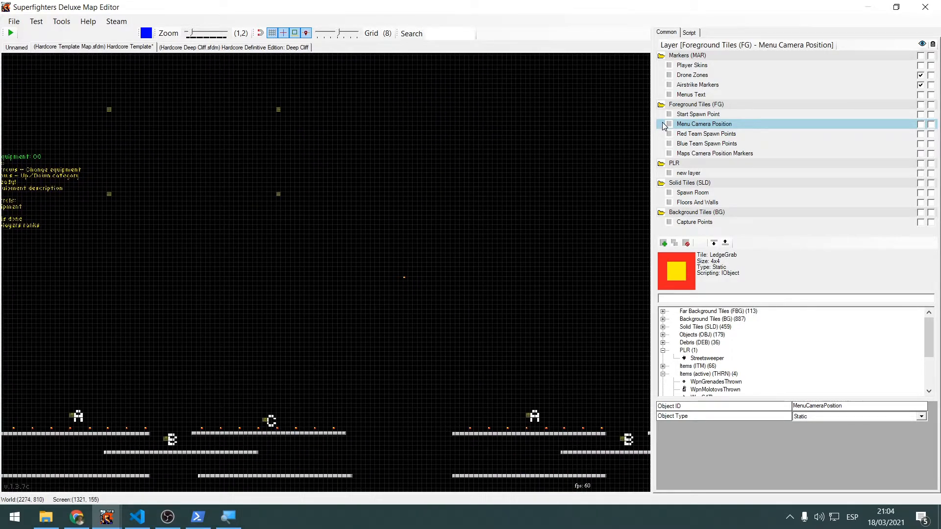
Select the Maps Camera Position Markers layer, pick the Map2CameraPosition marker and examine its placement above the platform groups
left_click(711, 153)
middle_click_drag(465, 225, 467, 155)
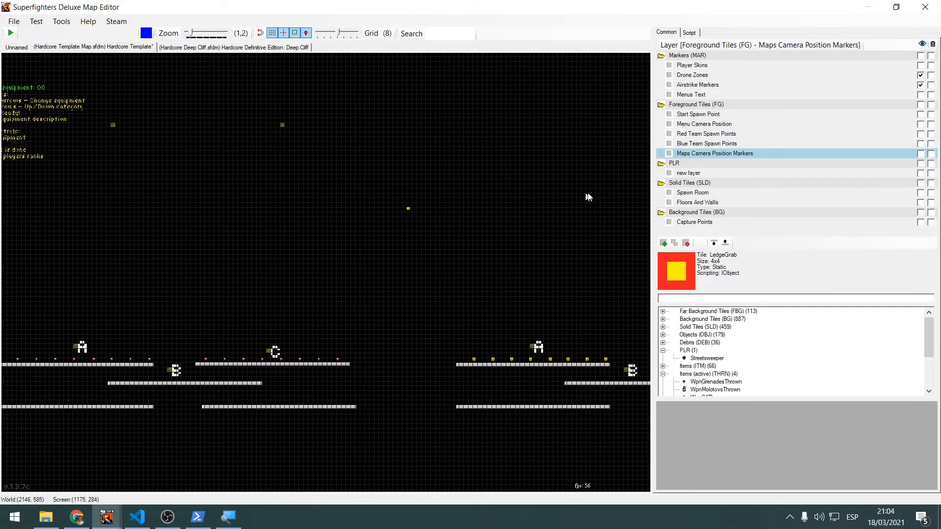
scroll(477, 191, "up", 1)
middle_click_drag(477, 192, 547, 163)
scroll(476, 174, "up", 5)
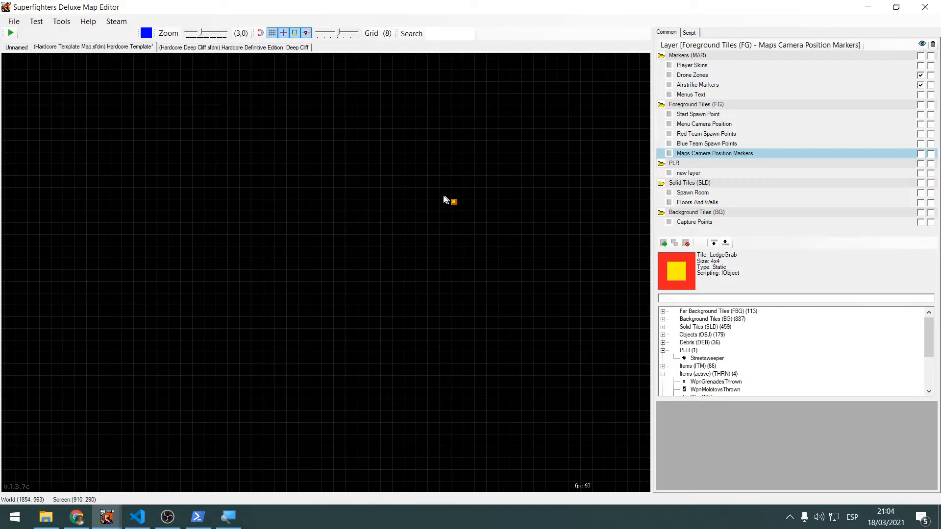
left_click(454, 202)
scroll(507, 265, "down", 2)
middle_click_drag(582, 310, 401, 151)
scroll(402, 151, "down", 4)
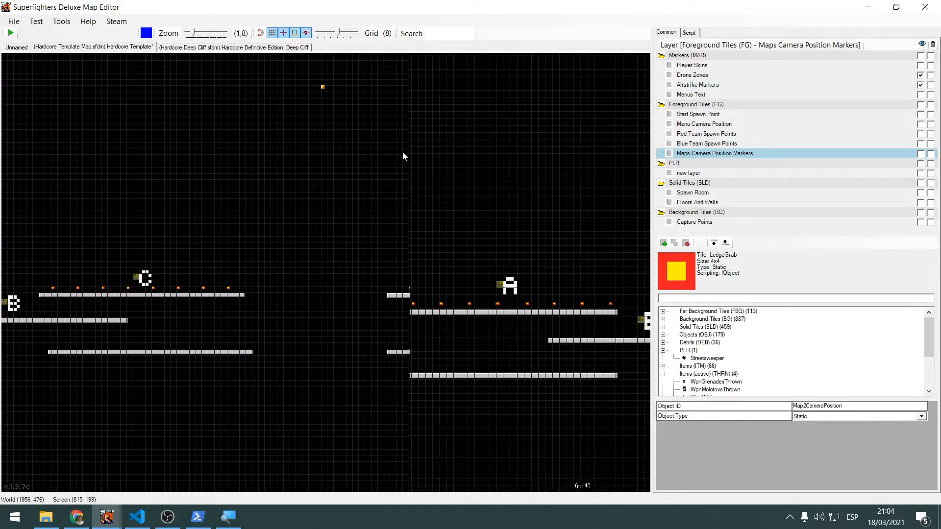
middle_click_drag(481, 161, 355, 201)
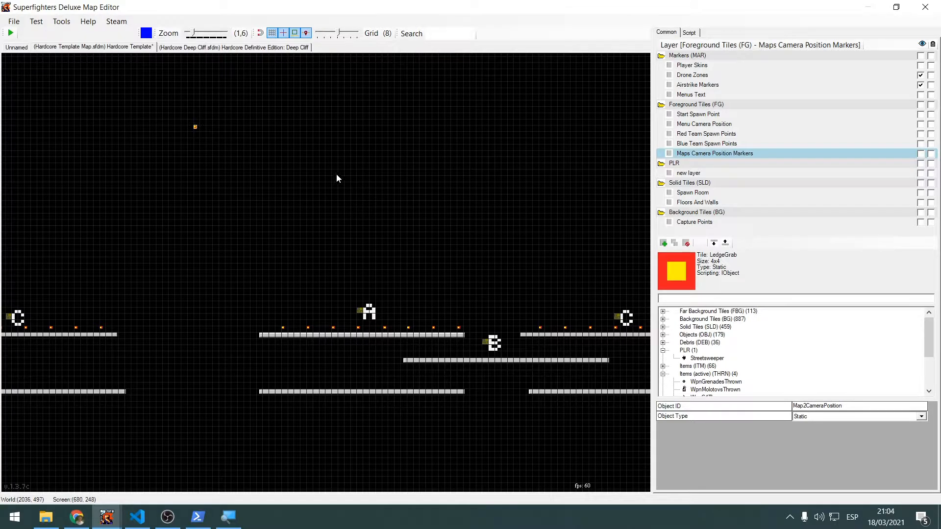
middle_click_drag(472, 200, 275, 172)
scroll(299, 194, "down", 4)
middle_click_drag(212, 197, 493, 195)
scroll(383, 183, "up", 3)
Open the Hardcore Police Station.sfdm map and view its whole layout
left_click(14, 21)
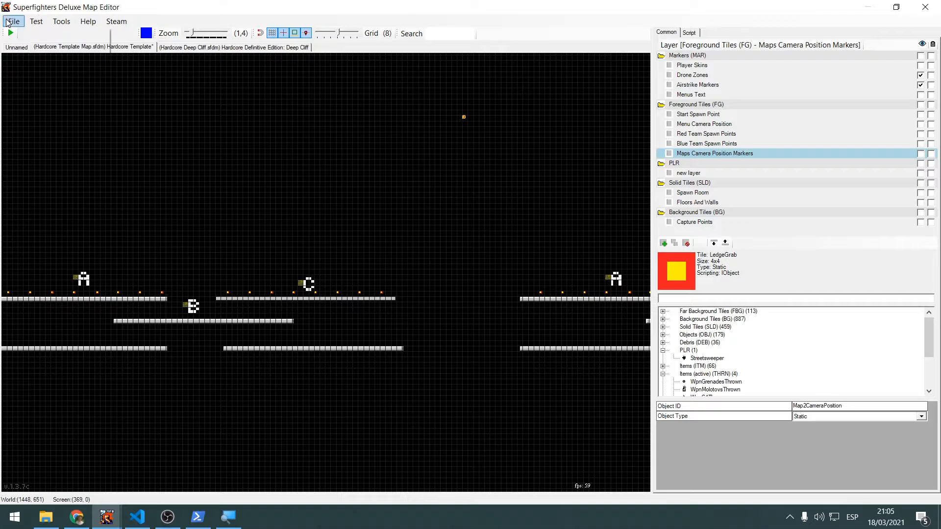
left_click(55, 73)
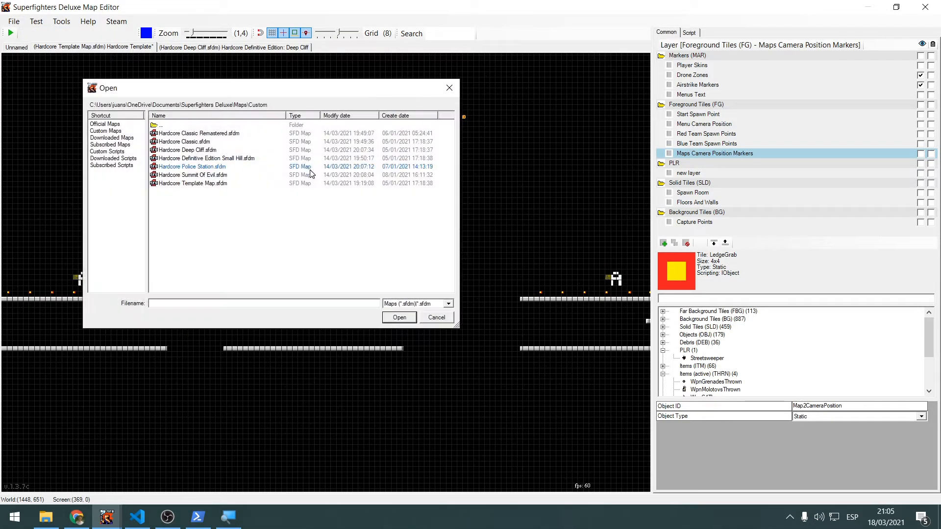
left_click(206, 167)
left_click(400, 318)
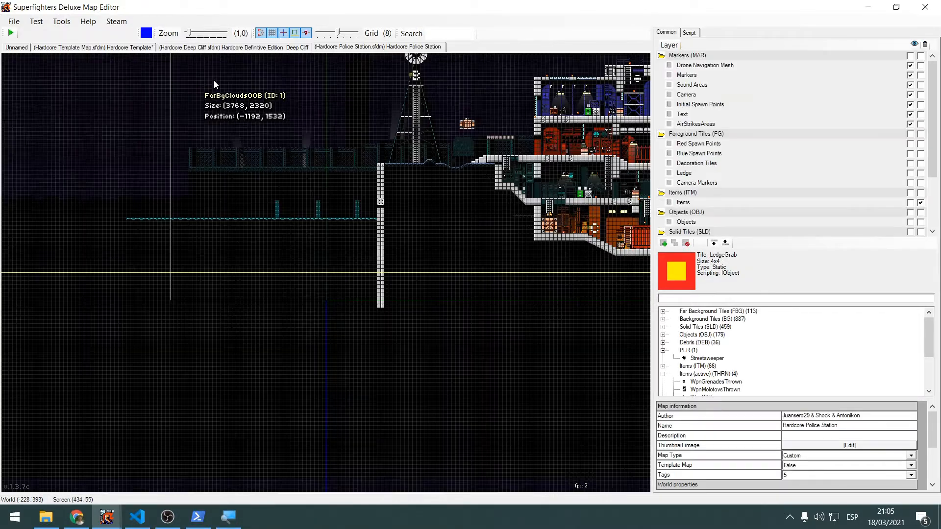
middle_click_drag(406, 137, 159, 248)
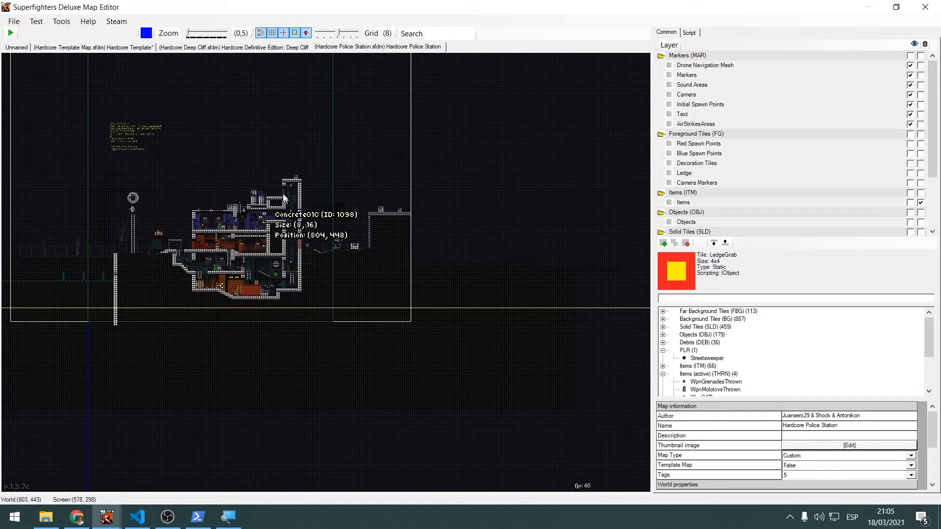
Open the Hardcore Classic Remastered.sfdm map and look over its side-by-side map areas
left_click(14, 25)
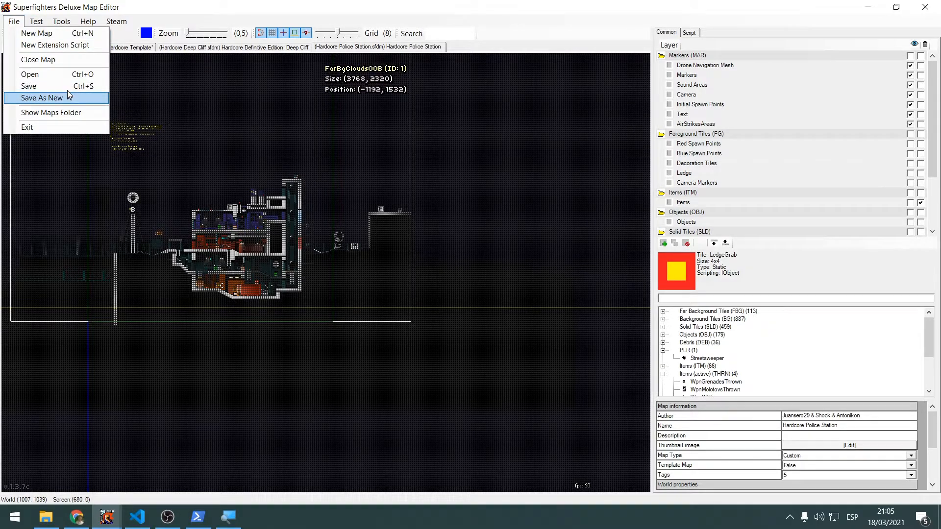
left_click(49, 73)
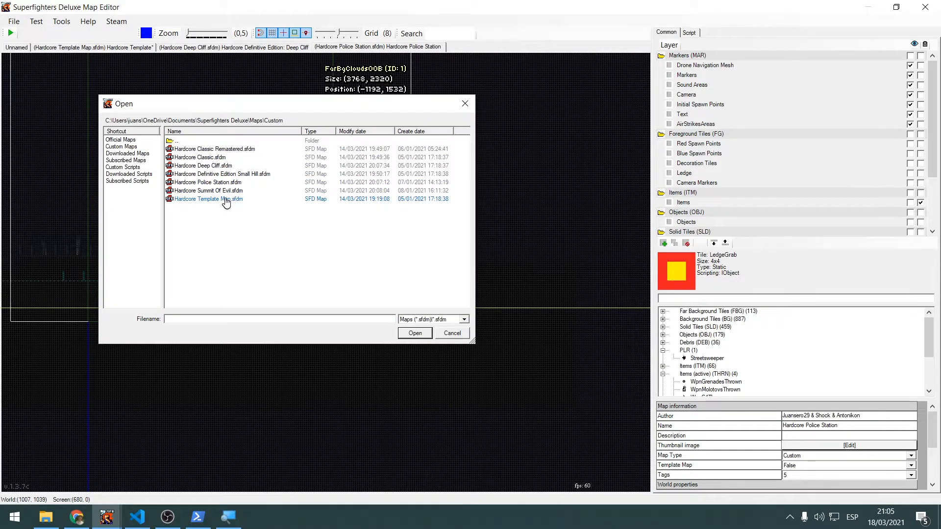
left_click(421, 338)
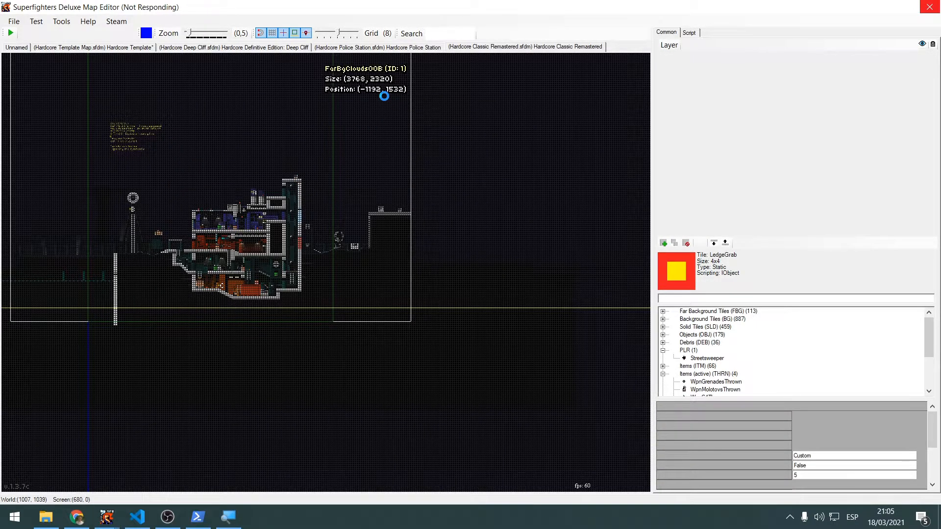
scroll(375, 95, "down", 2)
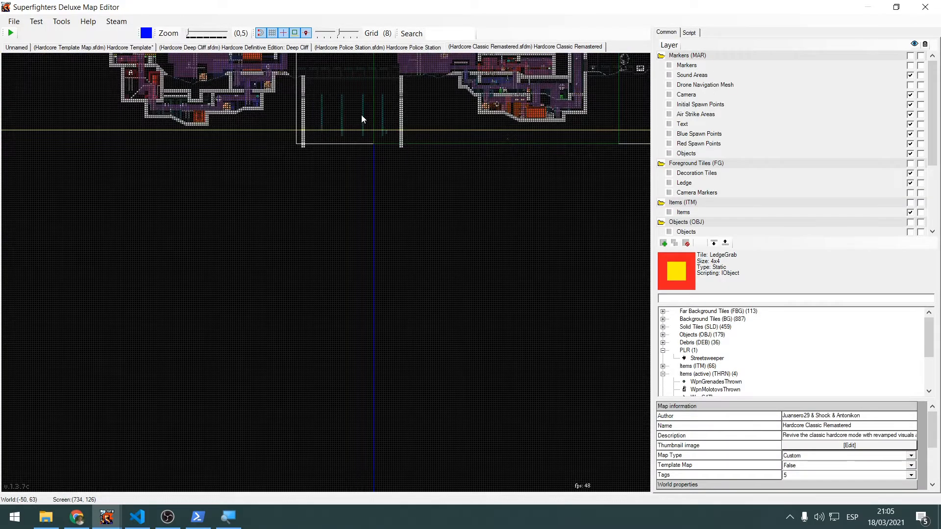
middle_click_drag(359, 116, 205, 263)
middle_click_drag(332, 197, 269, 305)
middle_click_drag(359, 245, 182, 225)
middle_click_drag(240, 221, 402, 219)
mouse_move(416, 176)
middle_mouse_down()
mouse_move(261, 179)
mouse_move(406, 189)
middle_mouse_up()
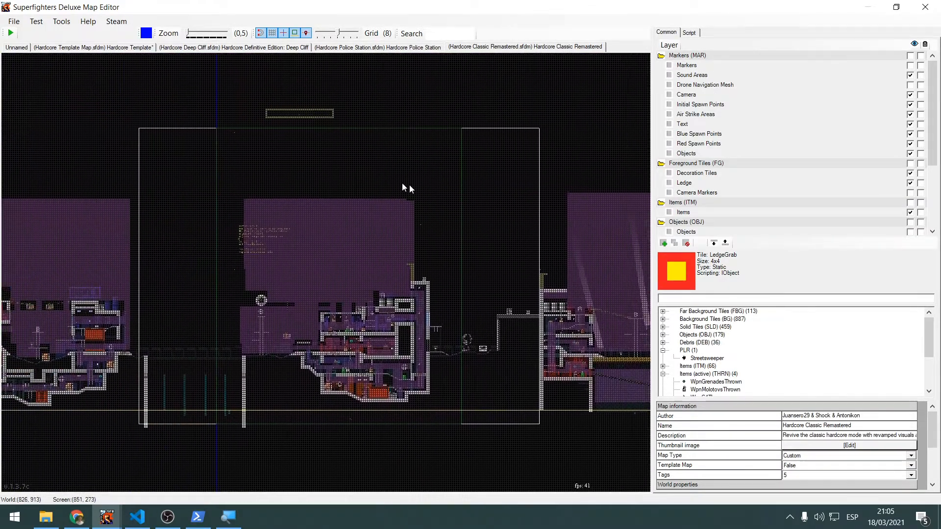
Return to the Hardcore Template map and select the Map2CameraPosition marker above the platforms
left_click(84, 47)
scroll(368, 138, "down", 1)
middle_click_drag(363, 140, 192, 282)
scroll(323, 202, "down", 4)
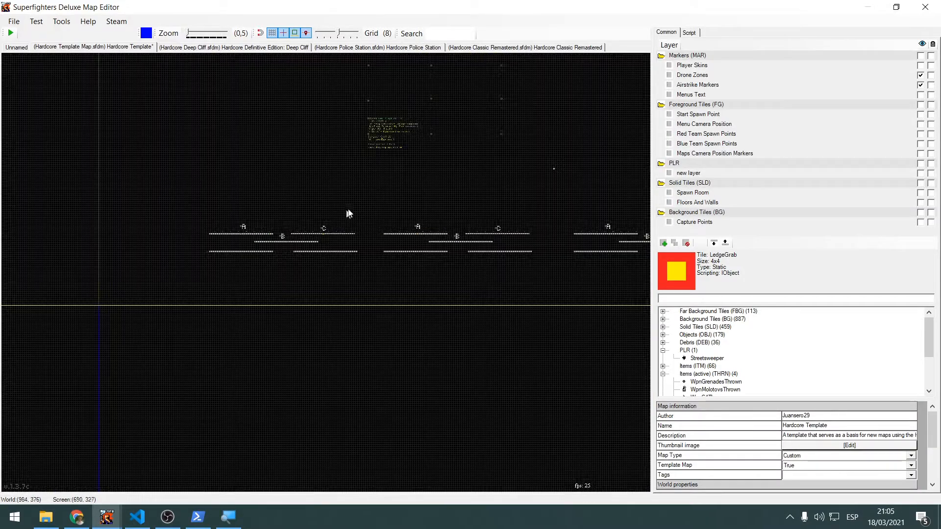
mouse_move(423, 183)
middle_mouse_down()
mouse_move(321, 217)
mouse_move(405, 268)
middle_mouse_up()
scroll(428, 208, "up", 3)
left_click(347, 195)
scroll(381, 235, "up", 3)
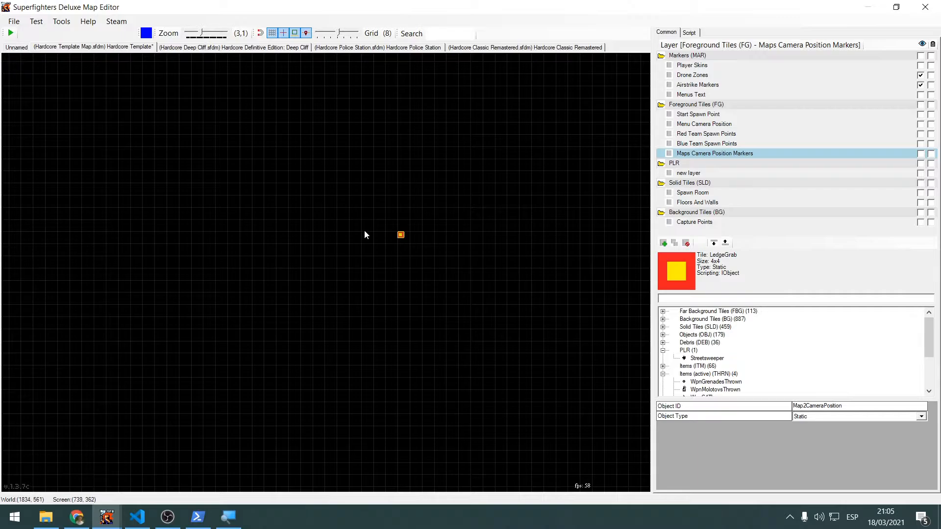
scroll(345, 234, "down", 1)
left_click(361, 208)
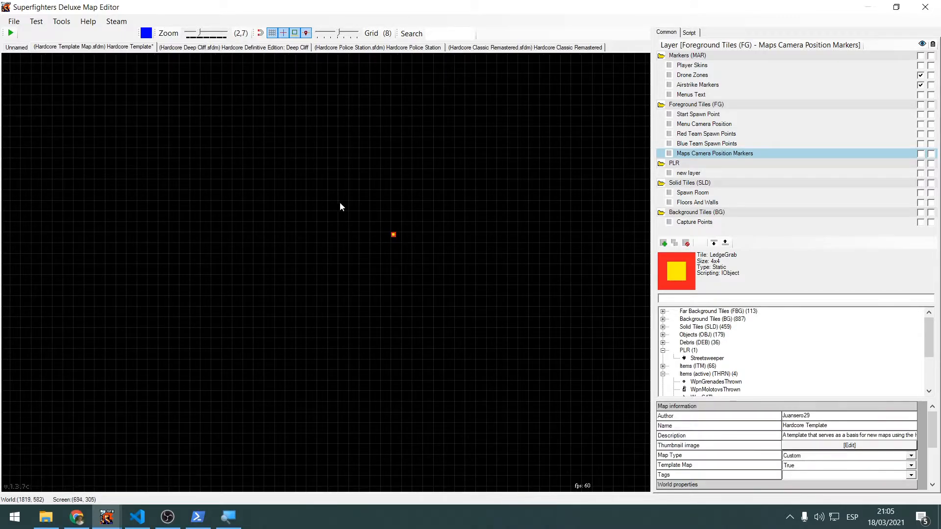
scroll(353, 216, "down", 2)
left_click(382, 230)
scroll(309, 246, "down", 2)
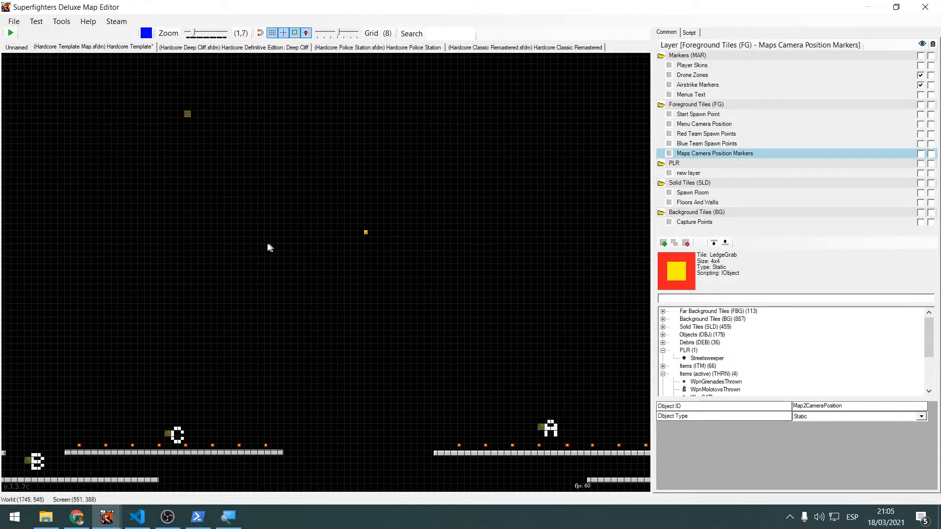
Compare the placement of the Map1CameraPosition and Map2CameraPosition markers by selecting each one
middle_click_drag(269, 248, 341, 250)
middle_click_drag(268, 246, 361, 250)
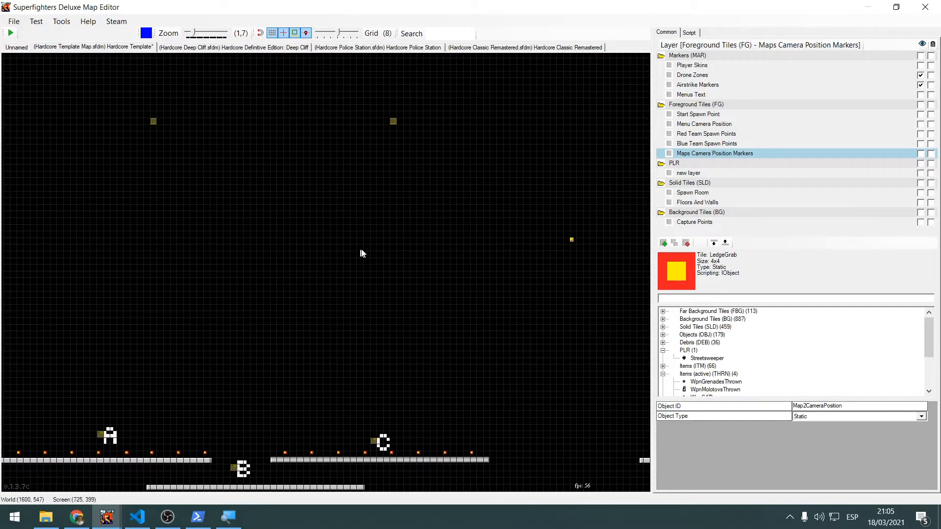
middle_click_drag(589, 296, 211, 221)
middle_click_drag(196, 186, 329, 257)
left_click(125, 251)
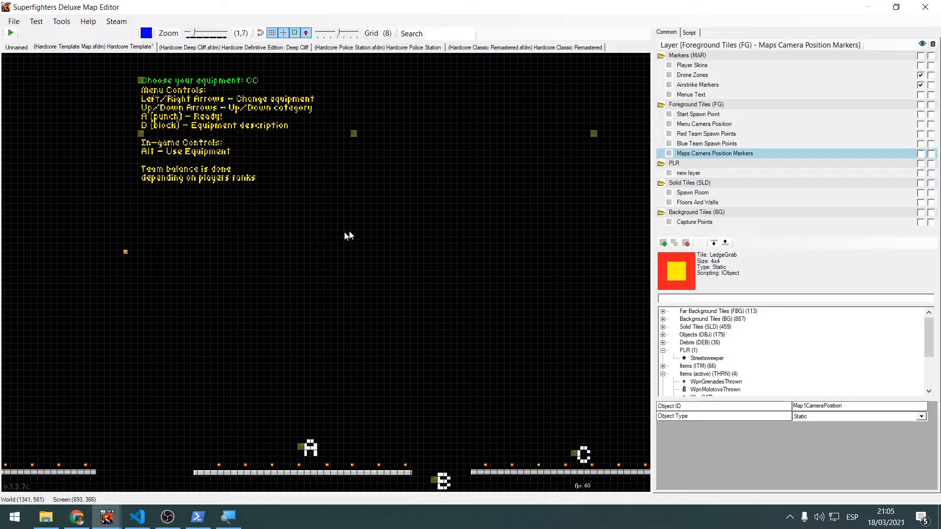
middle_click_drag(588, 240, 298, 242)
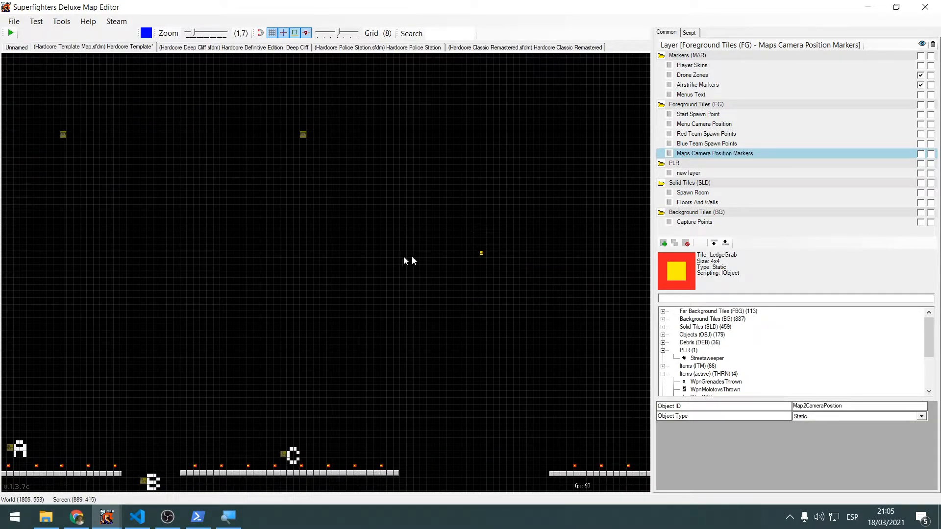
Examine the Map0CameraPosition marker and its placement relative to the menu text and the first map area
mouse_move(282, 249)
middle_mouse_down()
mouse_move(547, 274)
mouse_move(563, 256)
middle_mouse_up()
scroll(245, 249, "down", 2)
middle_click_drag(202, 247, 422, 244)
left_click(150, 269)
middle_click_drag(513, 292, 366, 263)
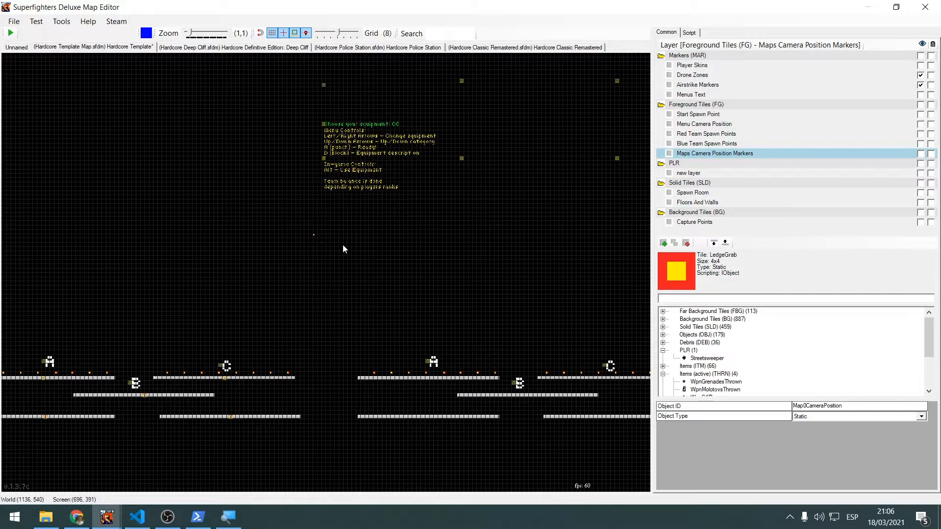
scroll(337, 244, "up", 8)
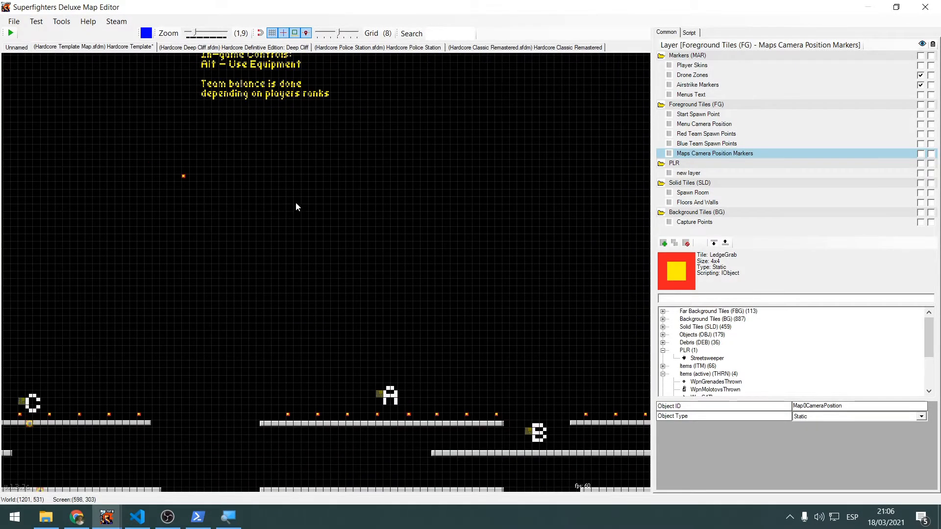
middle_click_drag(215, 192, 125, 228)
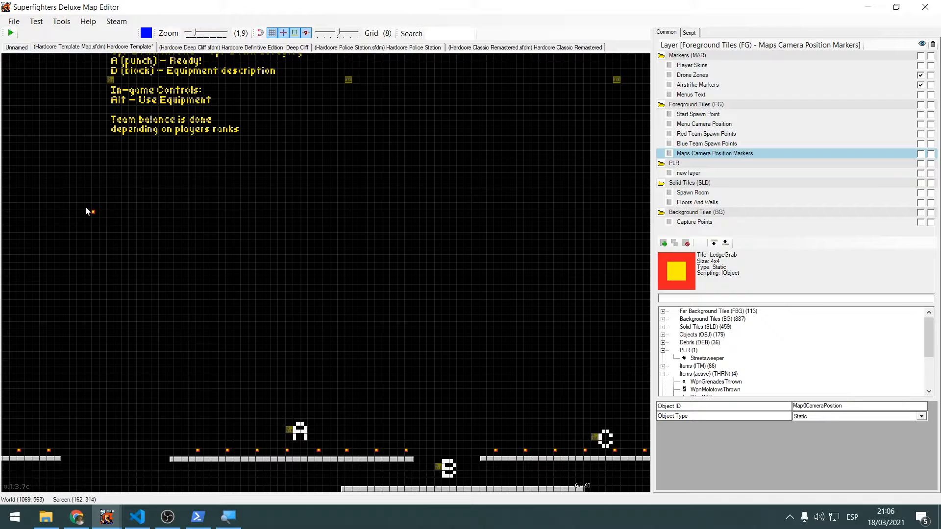
Undo the last change in the Hardcore Template map, clear the marker selection and view the whole layout
left_click_drag(101, 214, 138, 189)
key("ctrl+z")
left_click(252, 205)
scroll(253, 206, "down", 4)
scroll(355, 220, "down", 3)
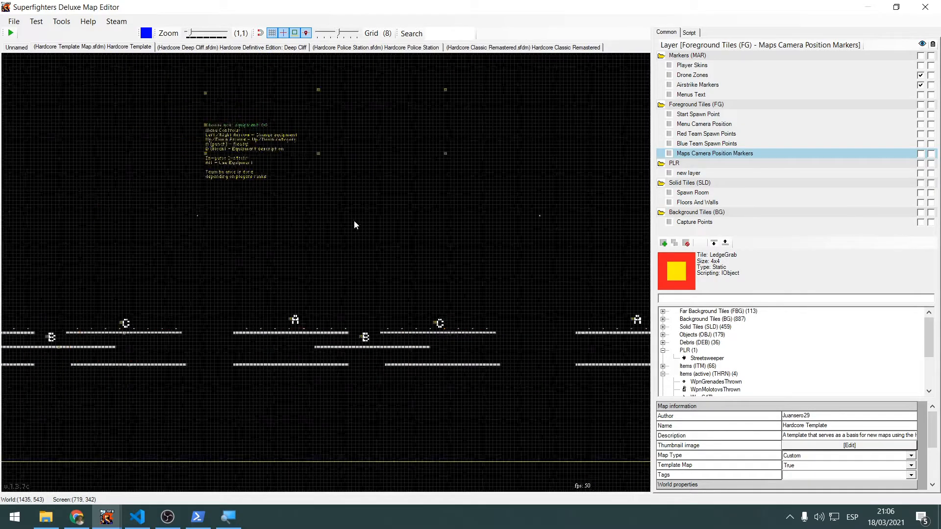
scroll(473, 190, "up", 1)
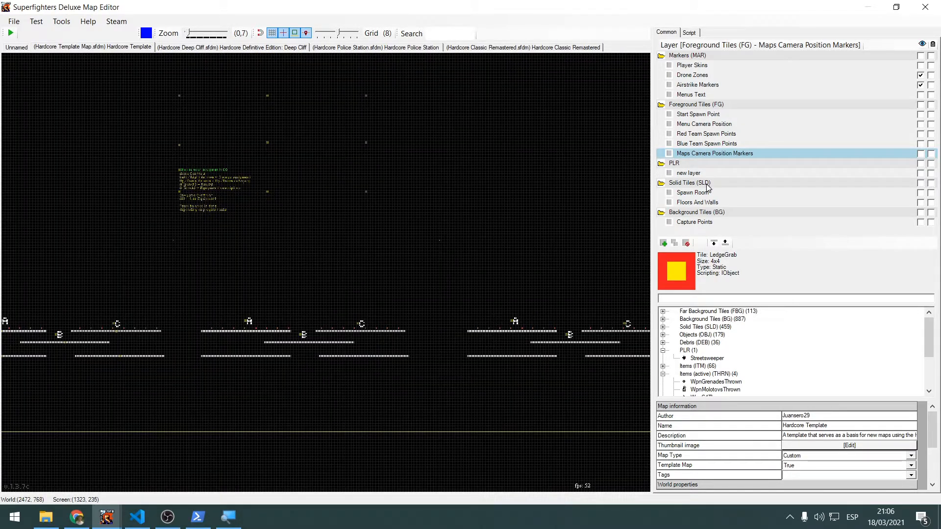
Highlight the Red Team Spawn Points layer and check the object ID of the leftmost spawn point above the middle map's platform A
left_click(716, 145)
left_click(716, 136)
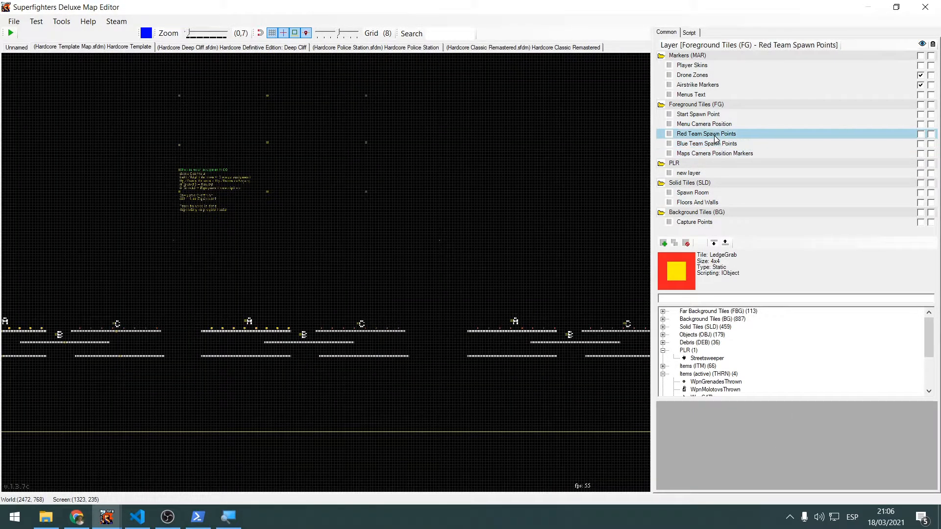
scroll(548, 191, "up", 9)
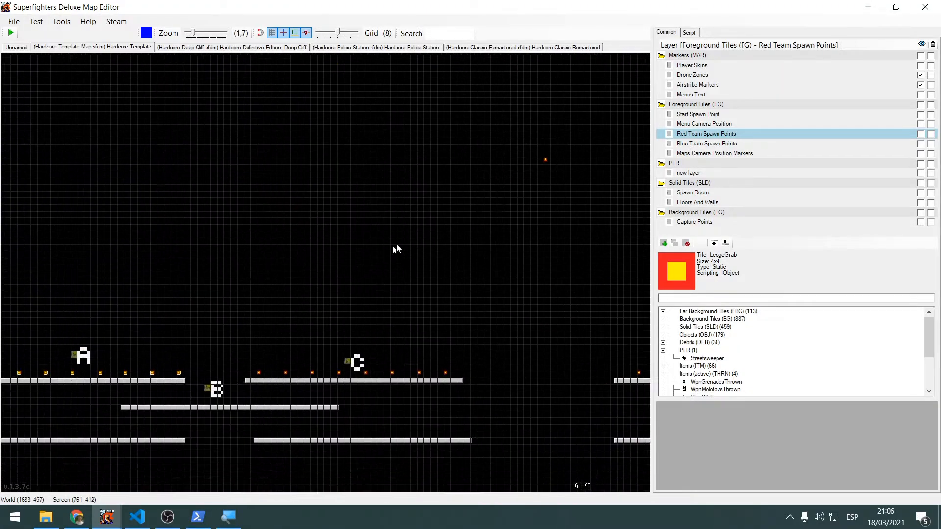
middle_click_drag(273, 254, 473, 195)
left_click(202, 220)
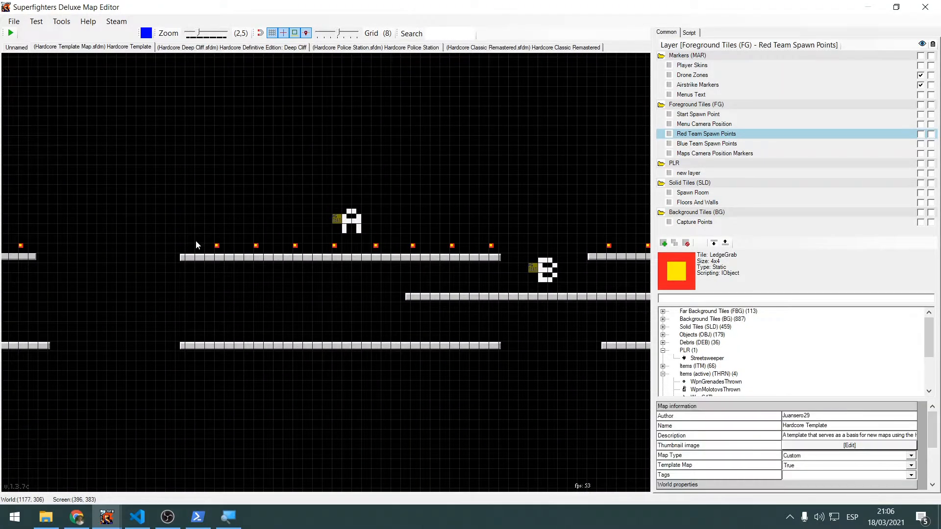
middle_click_drag(199, 234, 195, 182)
left_click_drag(196, 181, 227, 192)
middle_click_drag(234, 183, 213, 181)
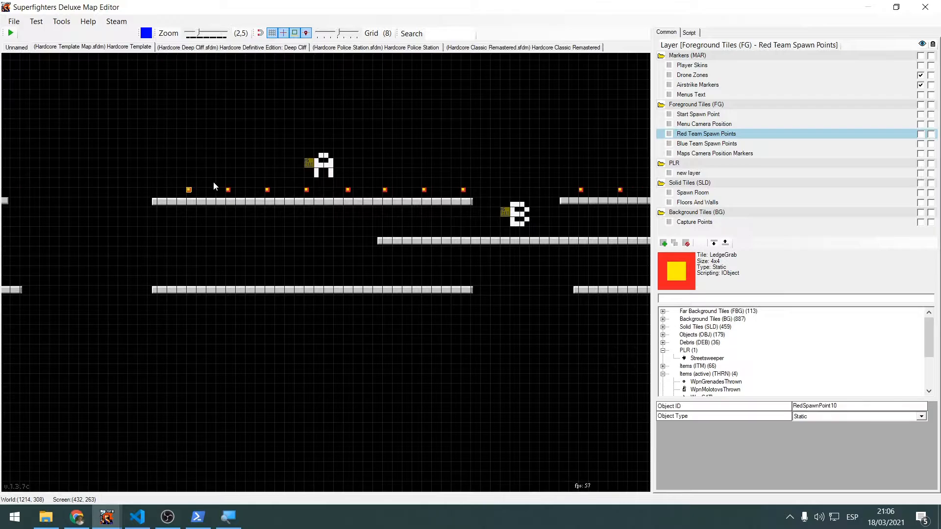
Check the object IDs of the other red spawn points above platform A, declining to unlock or show hidden layers
scroll(213, 182, "up", 3)
scroll(214, 183, "up", 1)
mouse_move(220, 189)
left_mouse_down()
mouse_move(272, 206)
mouse_move(292, 186)
mouse_move(349, 206)
mouse_move(396, 205)
left_mouse_up()
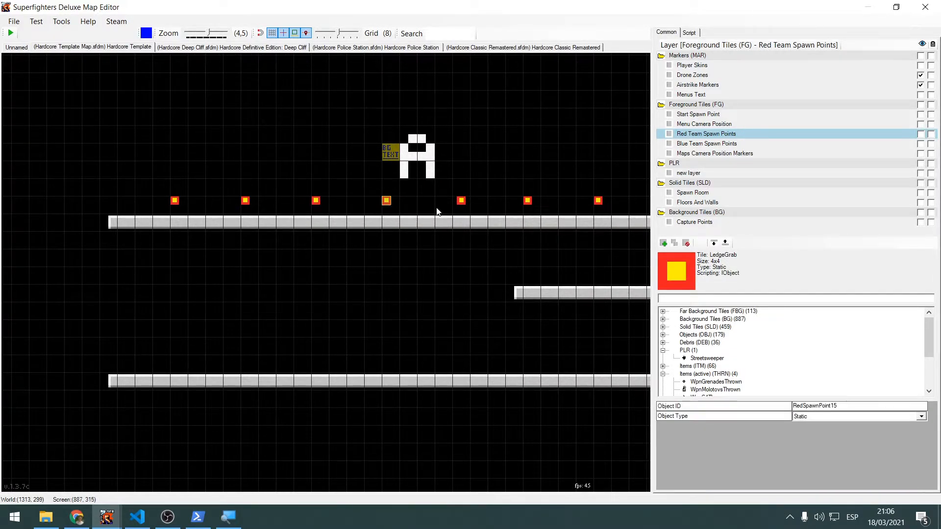
left_click_drag(492, 209, 492, 209)
left_click(522, 187)
middle_click_drag(522, 187, 502, 185)
left_click_drag(429, 186, 495, 216)
middle_click_drag(520, 188, 431, 209)
left_click_drag(391, 209, 486, 243)
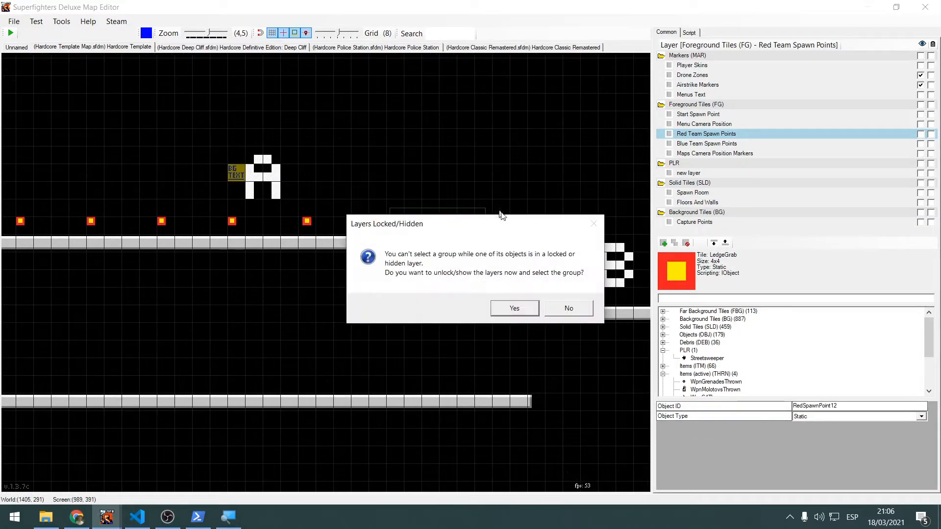
left_click(568, 309)
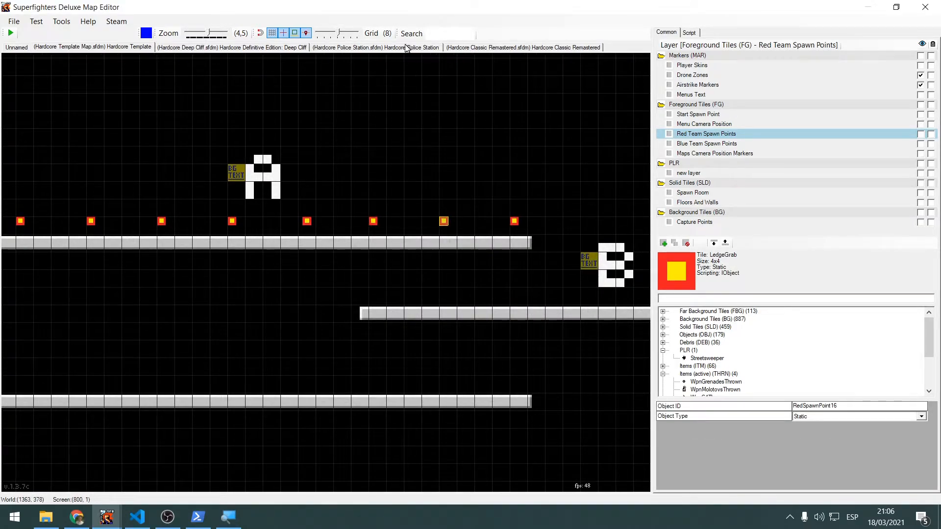
In the Hardcore Deep Cliff map, hide the AirStrike Markers, Blue Spawn Points and Red Spawn Points layers and show Camera Positions
left_click(241, 49)
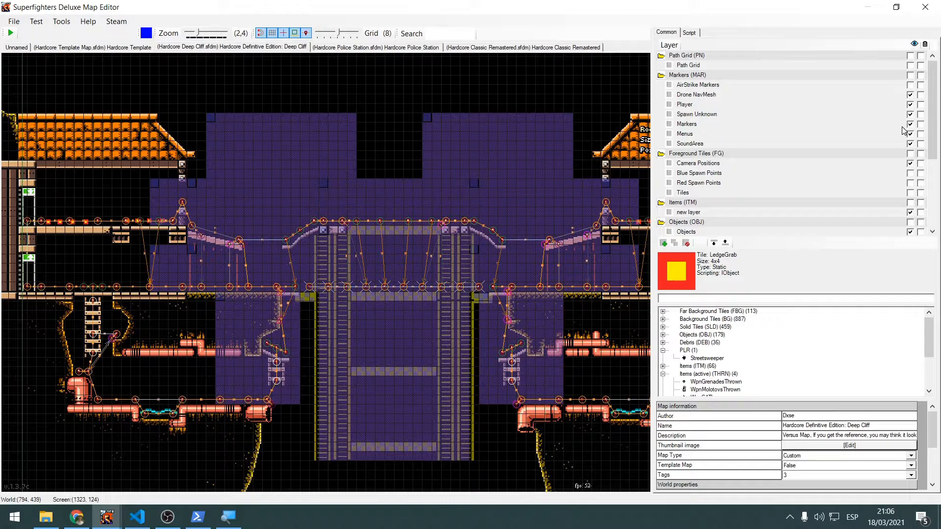
left_click(911, 173)
left_click(911, 183)
left_click(911, 143)
left_click(911, 134)
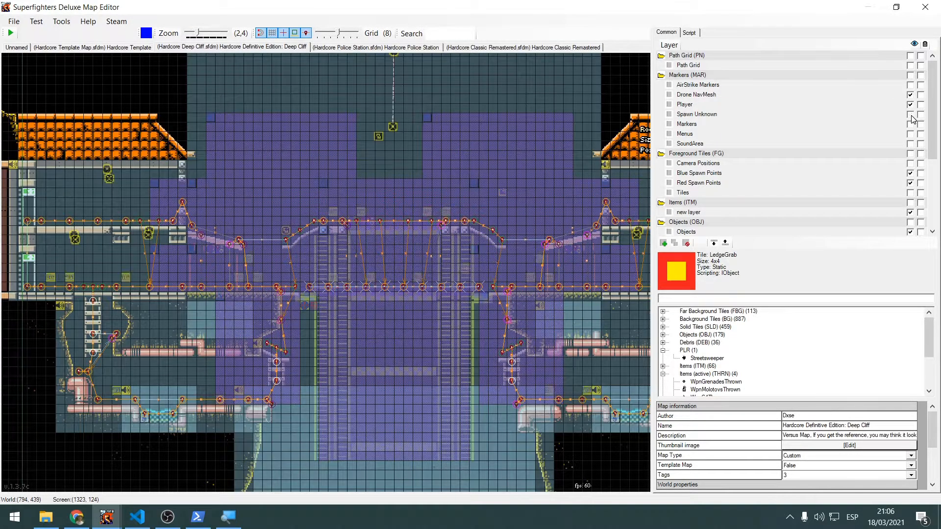
left_click(911, 114)
left_click(911, 144)
left_click(911, 114)
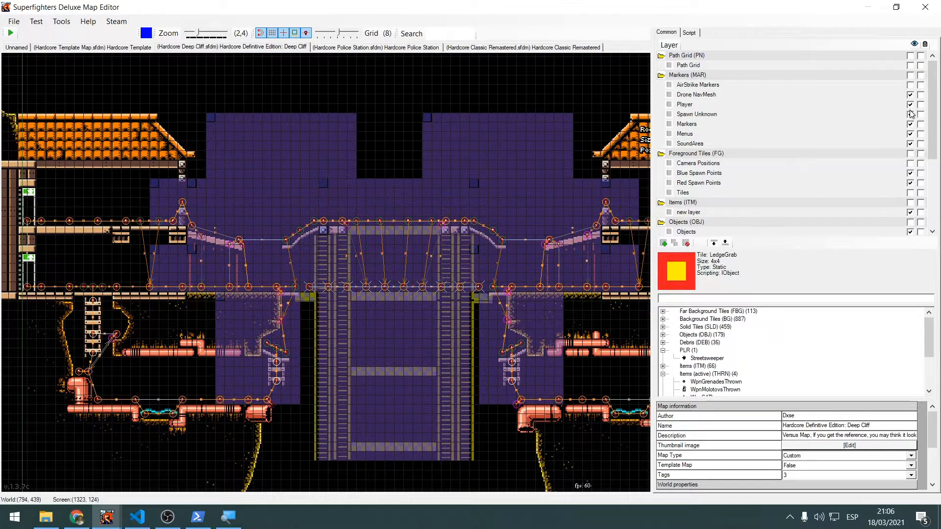
left_click(911, 84)
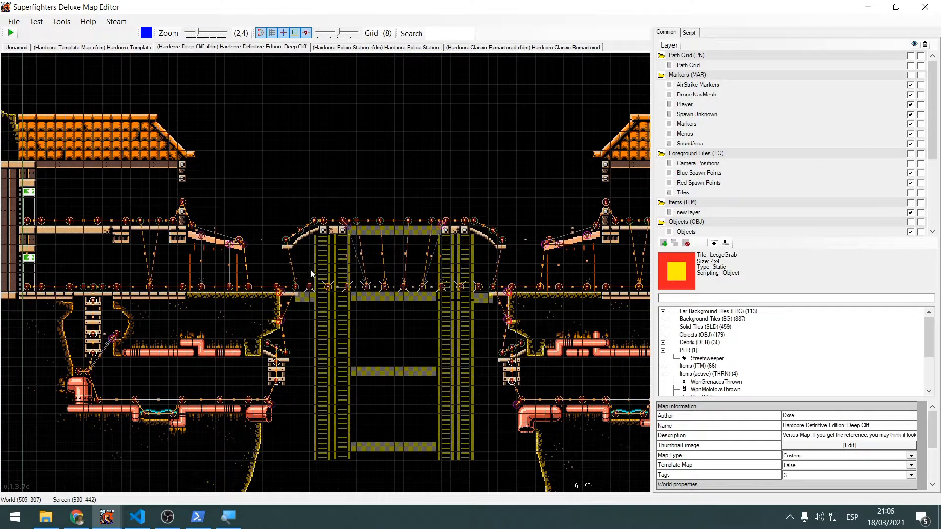
Select the Blue Spawn Points layer and search the building and bridge area of Deep Cliff for spawn points
scroll(310, 269, "up", 3)
left_click(752, 172)
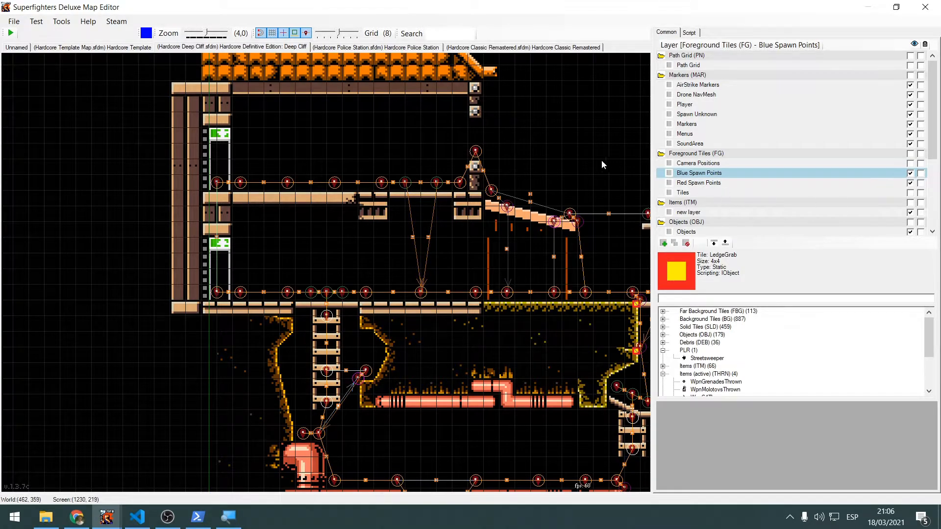
middle_click_drag(579, 163, 463, 172)
middle_click_drag(552, 226, 454, 236)
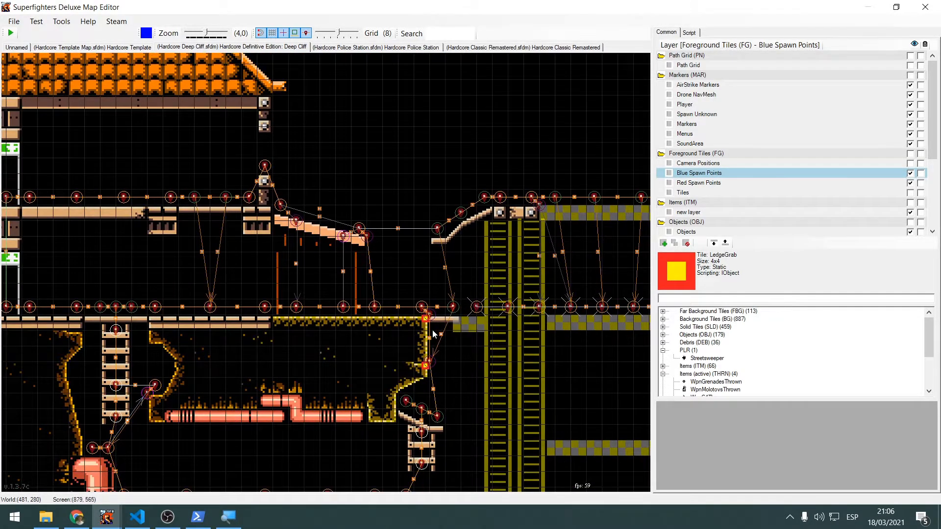
middle_click_drag(105, 193, 209, 226)
left_click_drag(228, 239, 236, 243)
left_click_drag(177, 267, 203, 215)
scroll(539, 177, "down", 1)
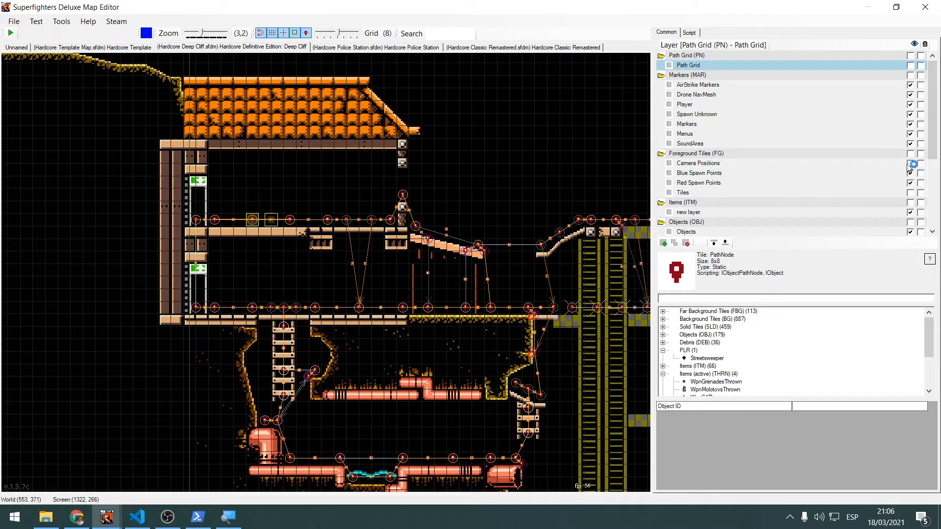
Show the Blue Spawn Points and Red Spawn Points layers and inspect the red spawn points on the building's upper floor
left_click(911, 183)
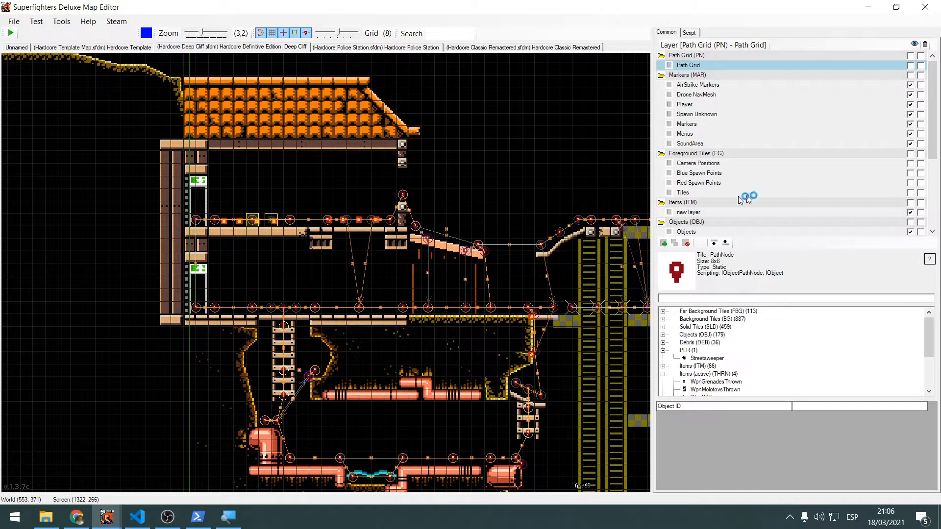
scroll(304, 216, "up", 3)
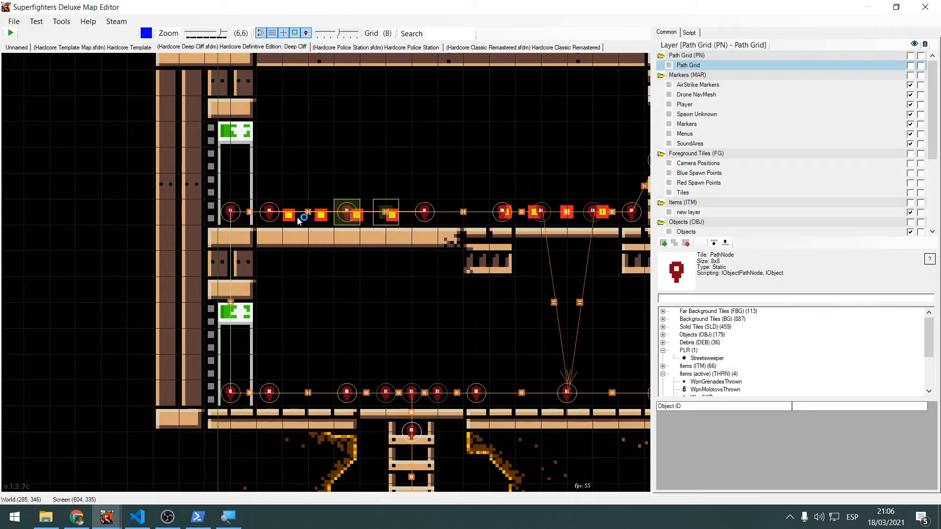
left_click(297, 219)
left_click(329, 222)
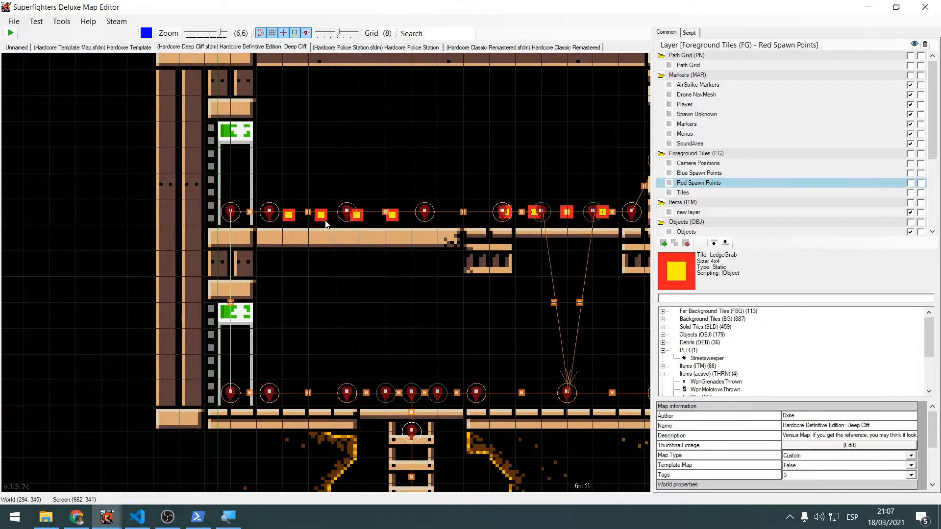
left_click(326, 225)
Move the path node connection off the fourth upper-floor red spawn point to (316, 356) and check that spawn point's object ID
left_click(392, 220)
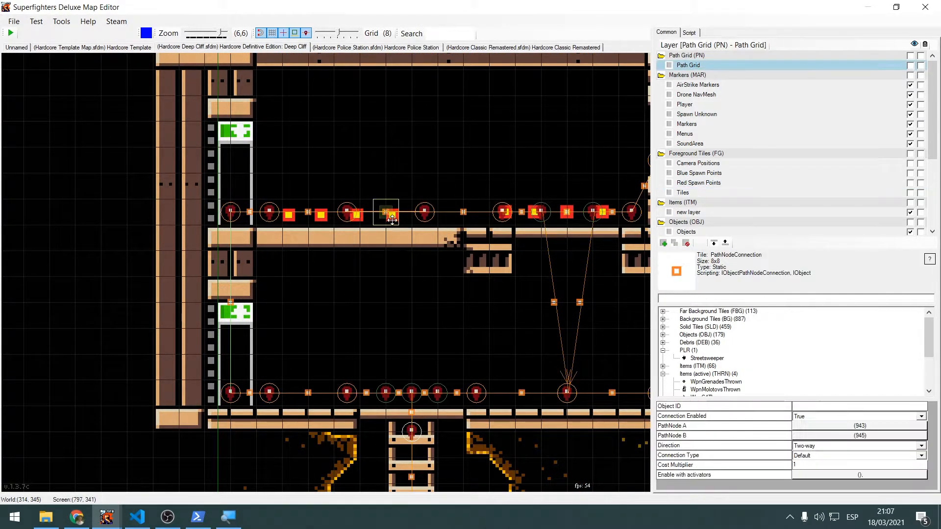
left_click_drag(387, 212, 398, 187)
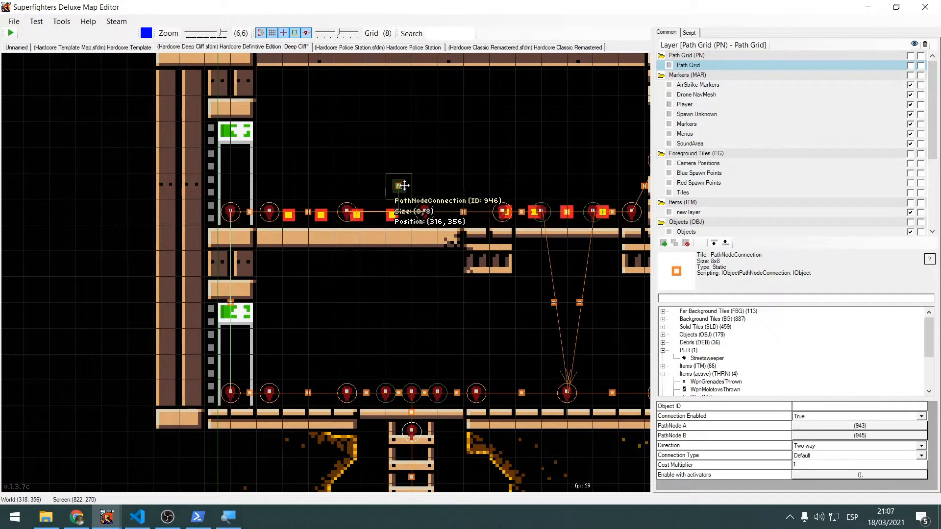
left_click(393, 216)
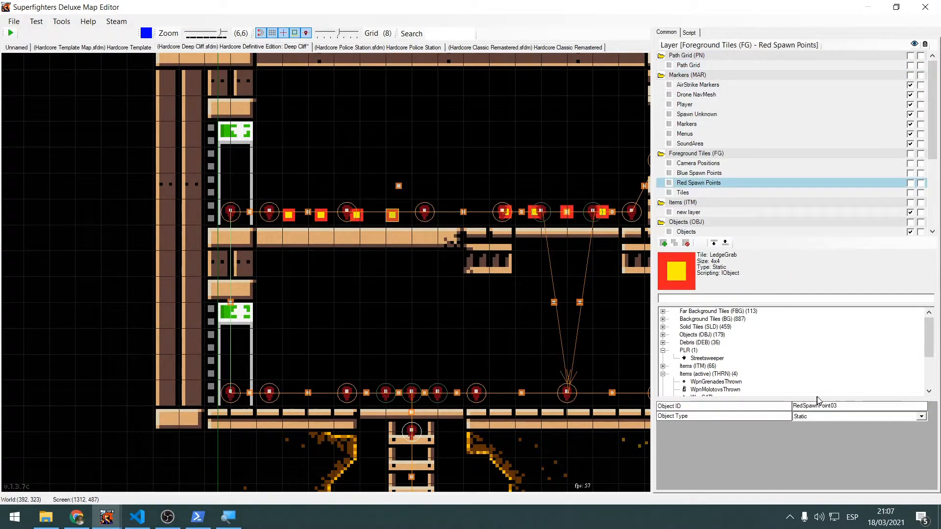
left_click_drag(844, 406, 789, 411)
Return to the Hardcore Template map and highlight the Blue Team Spawn Points layer to view the points above platform C
left_click(100, 47)
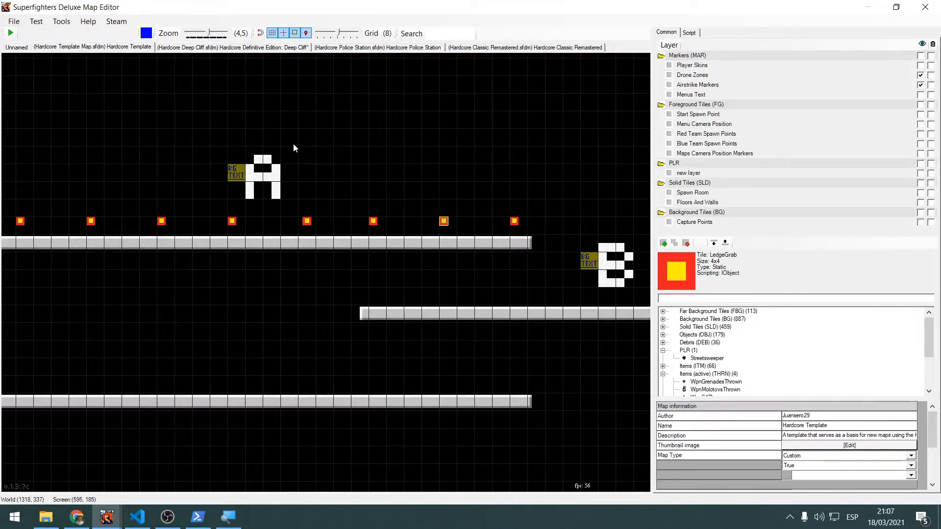
scroll(460, 196, "down", 1)
middle_click_drag(523, 153, 287, 197)
scroll(375, 199, "down", 1)
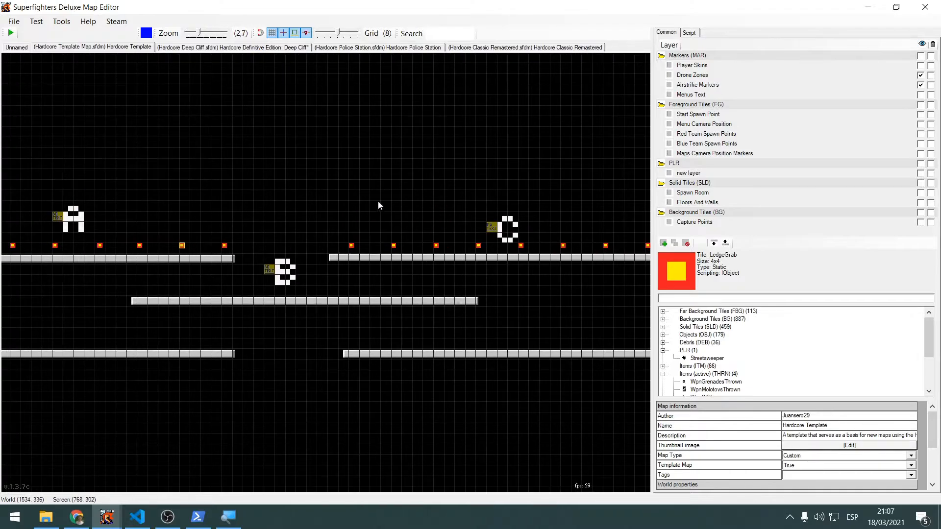
middle_click_drag(589, 190, 376, 218)
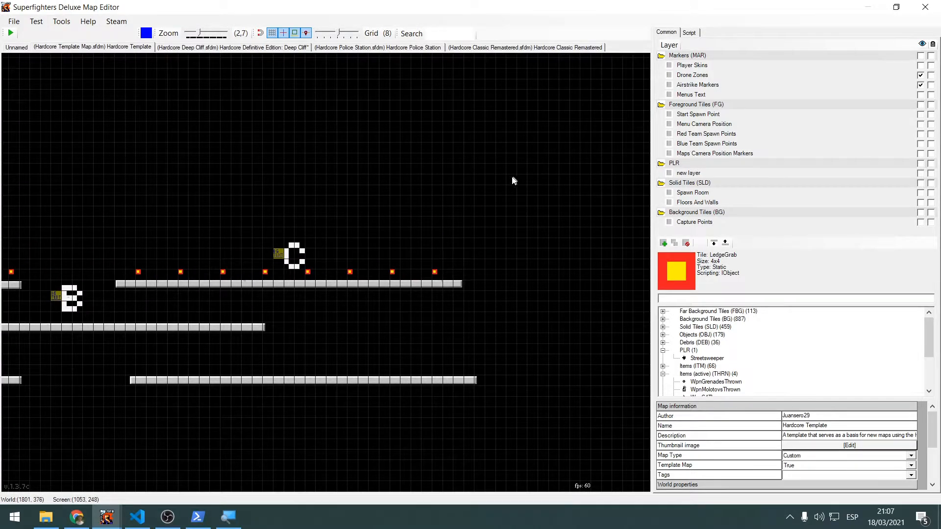
scroll(511, 181, "down", 1)
left_click_drag(462, 263, 151, 271)
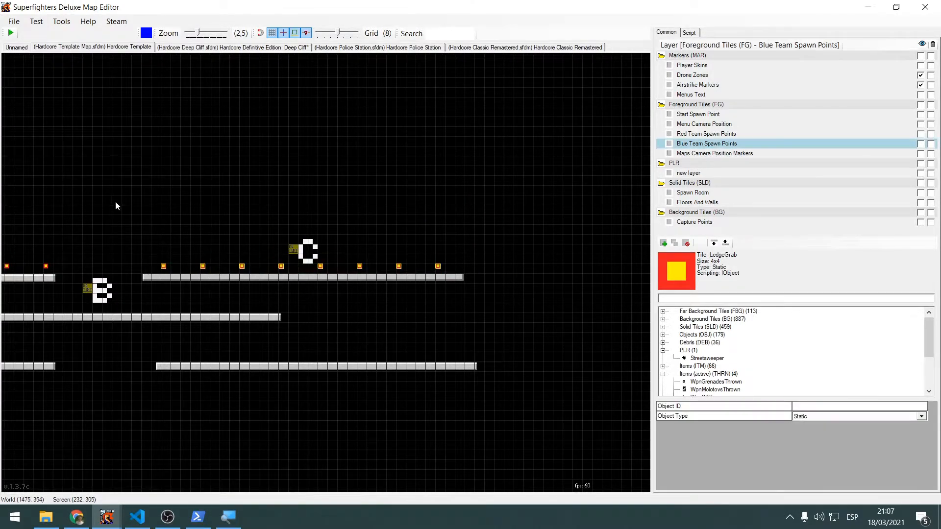
Highlight the Red Team Spawn Points layer to view the points above platform A, declining to unlock or show hidden layers
middle_click_drag(114, 203, 364, 229)
left_click_drag(298, 290, 4, 301)
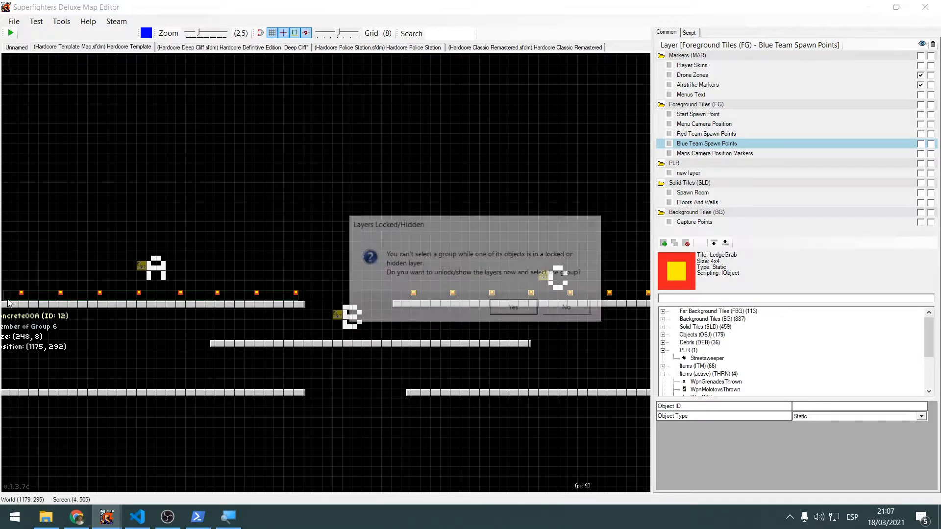
left_click(570, 309)
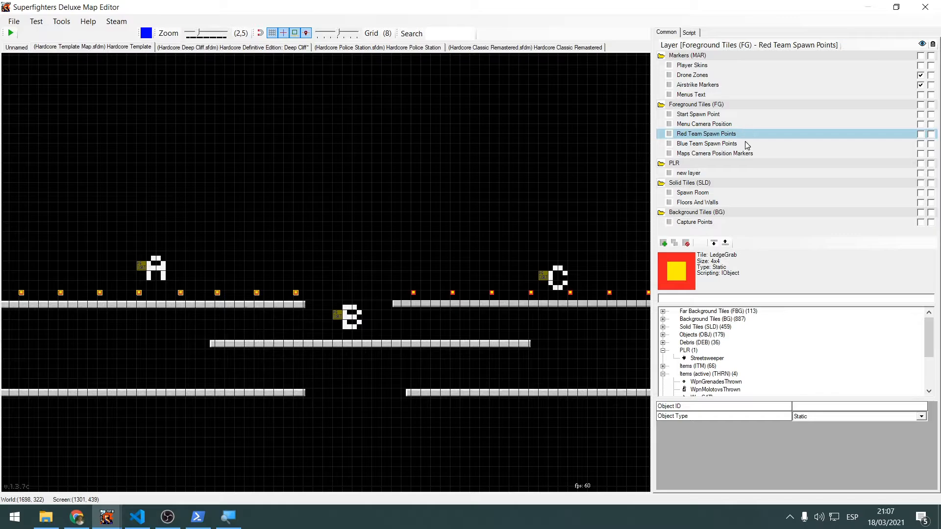
scroll(610, 169, "down", 3)
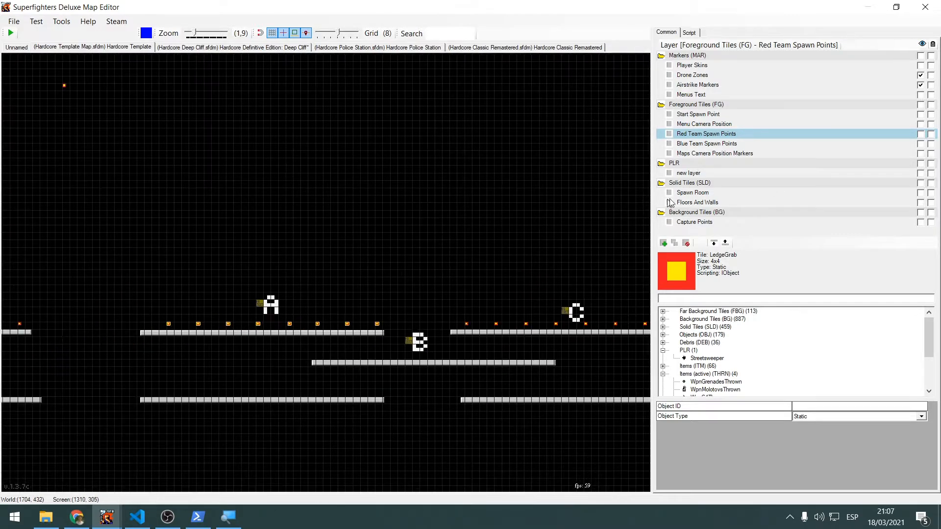
Highlight the Capture Points layer and select the middle map's A capture point text to view its properties
left_click(707, 223)
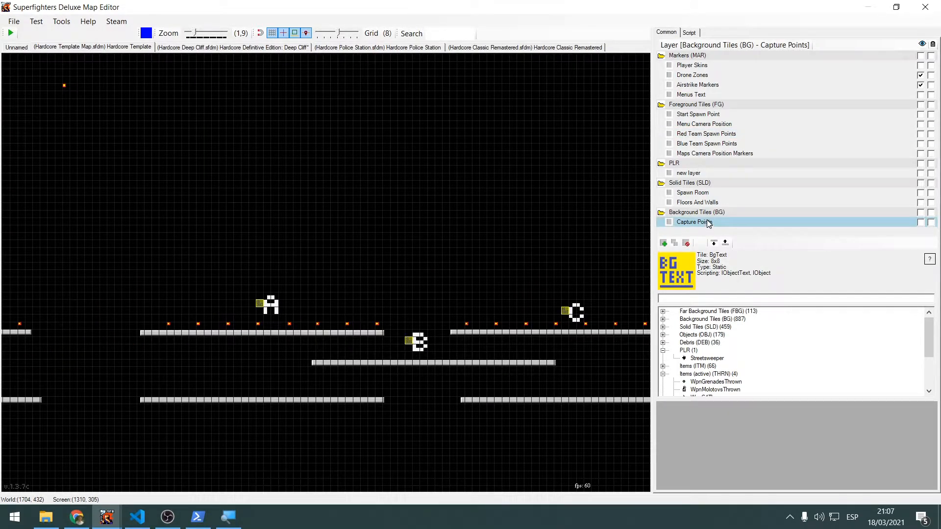
scroll(625, 176, "up", 5)
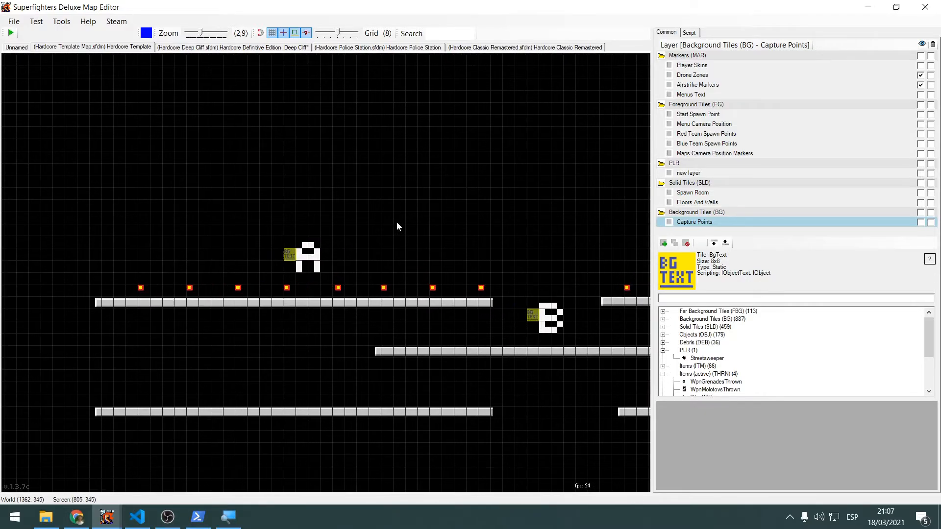
scroll(397, 226, "up", 5)
left_click(268, 254)
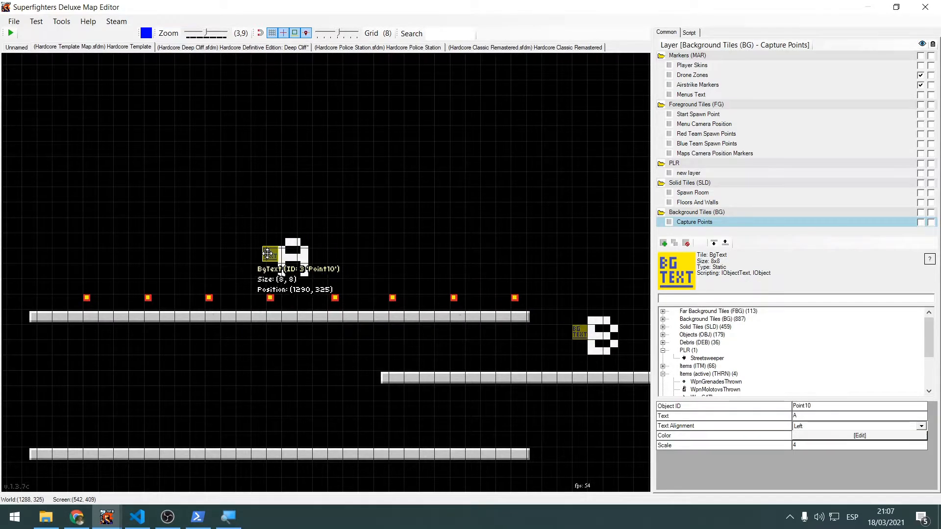
Move the middle map's A capture point text slightly down and to the right, to about (1294, 323)
left_click_drag(267, 253, 275, 257)
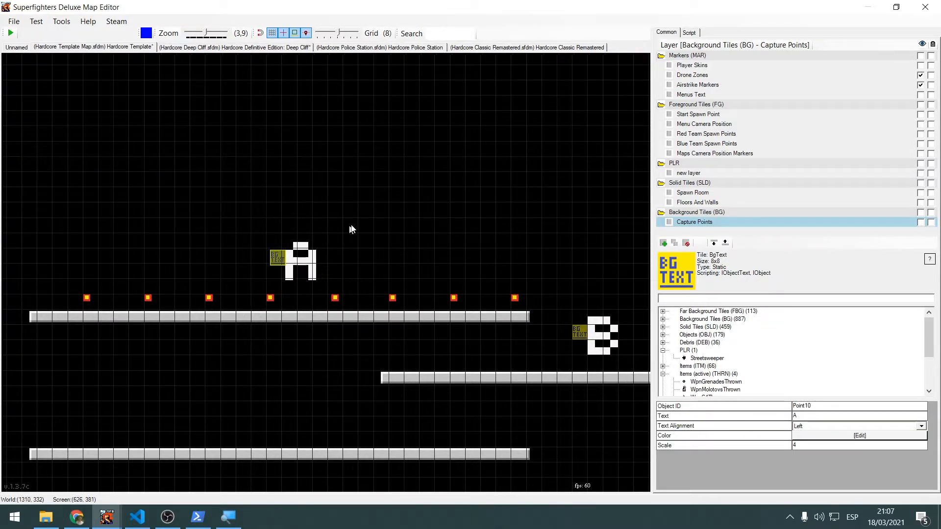
scroll(351, 229, "down", 9)
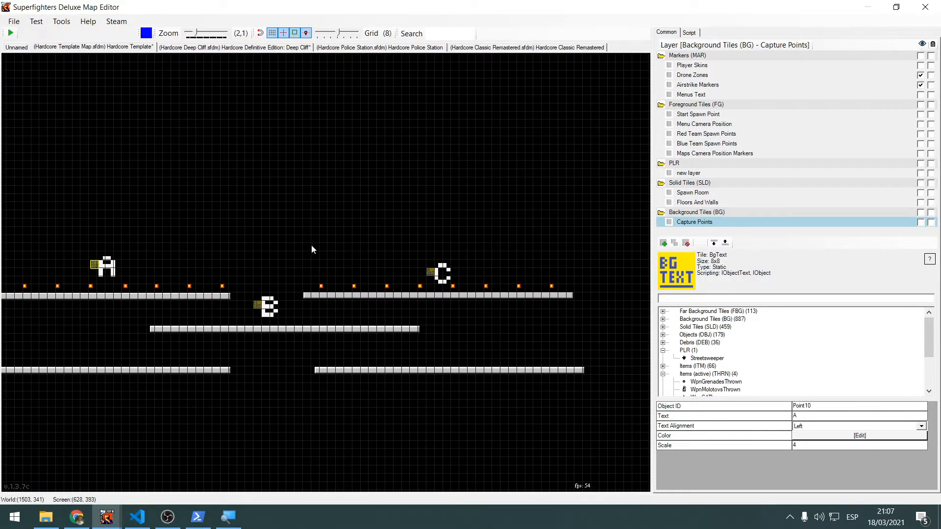
scroll(311, 248, "up", 4)
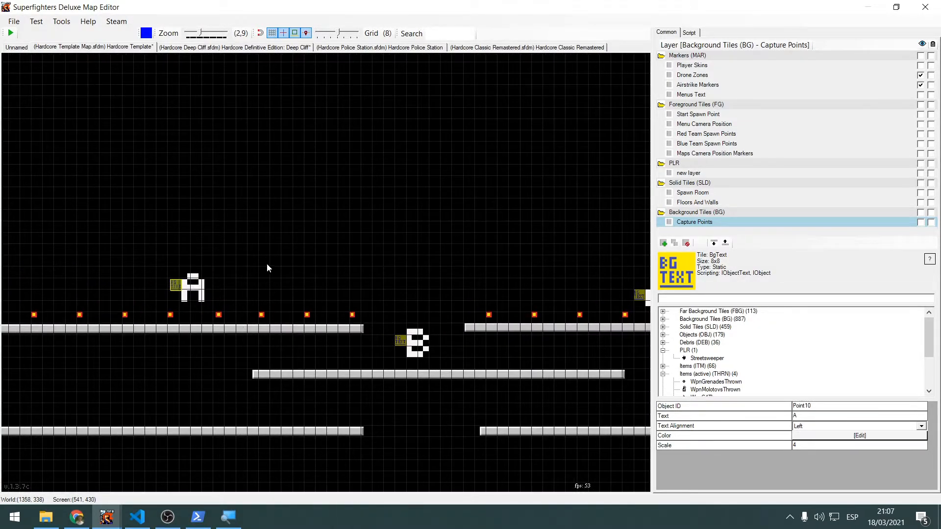
scroll(267, 264, "down", 4)
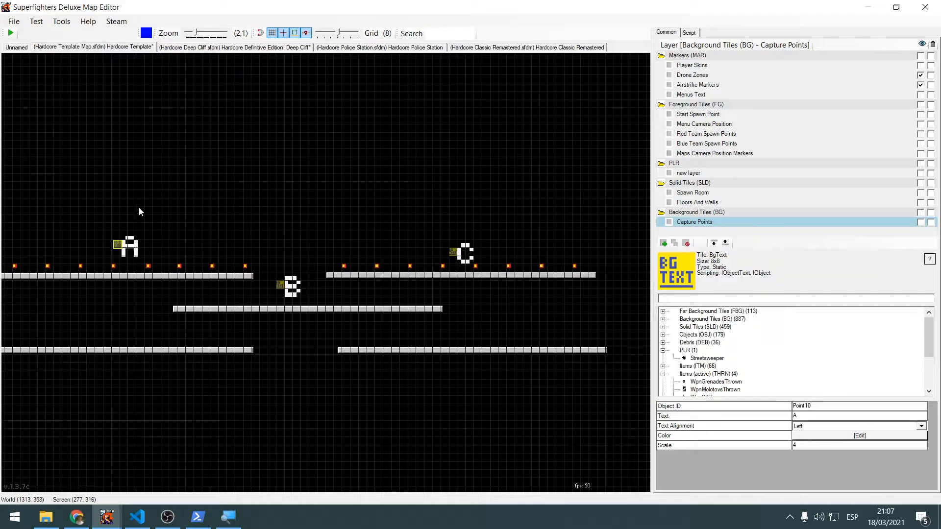
middle_click_drag(225, 214, 293, 284)
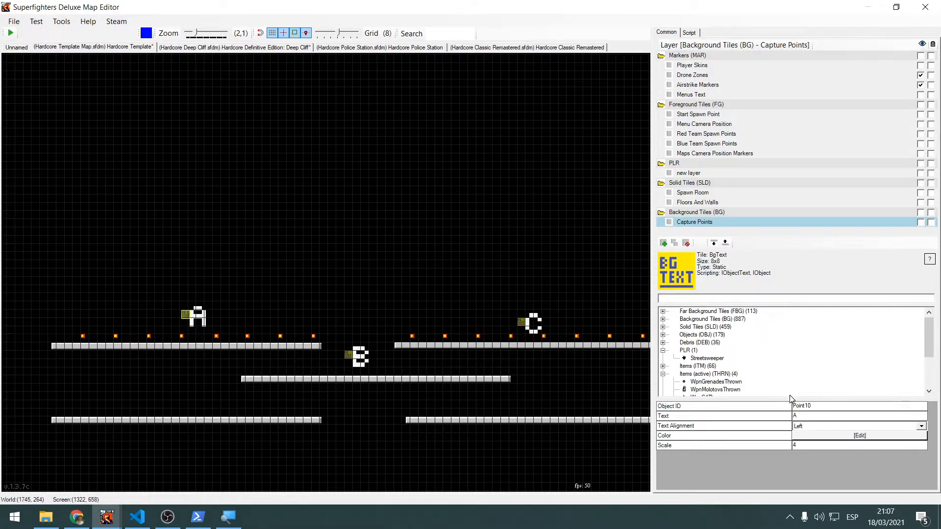
Examine the object IDs of the middle map's A, B and C capture point texts
double_click(812, 406)
left_click(454, 226)
scroll(367, 309, "down", 5)
middle_click_drag(444, 158, 387, 302)
scroll(387, 305, "up", 7)
middle_click_drag(378, 353, 494, 255)
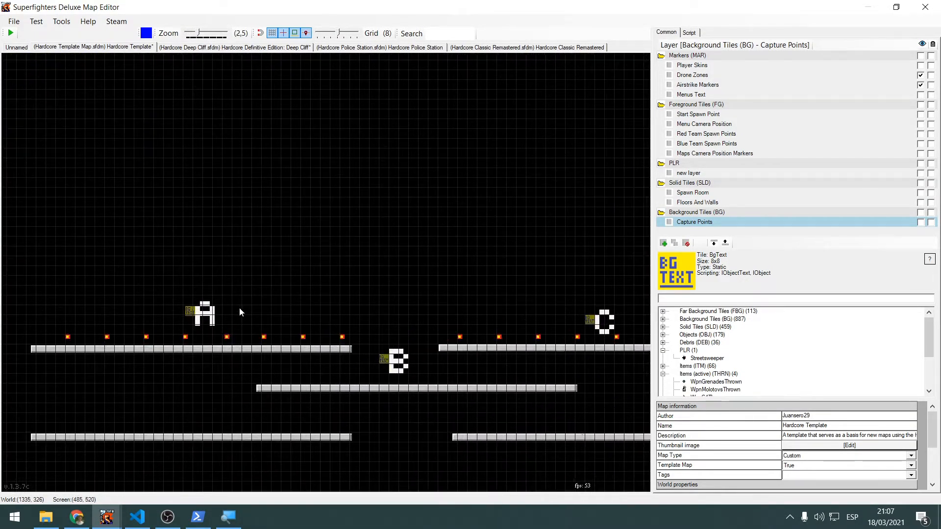
left_click(191, 313)
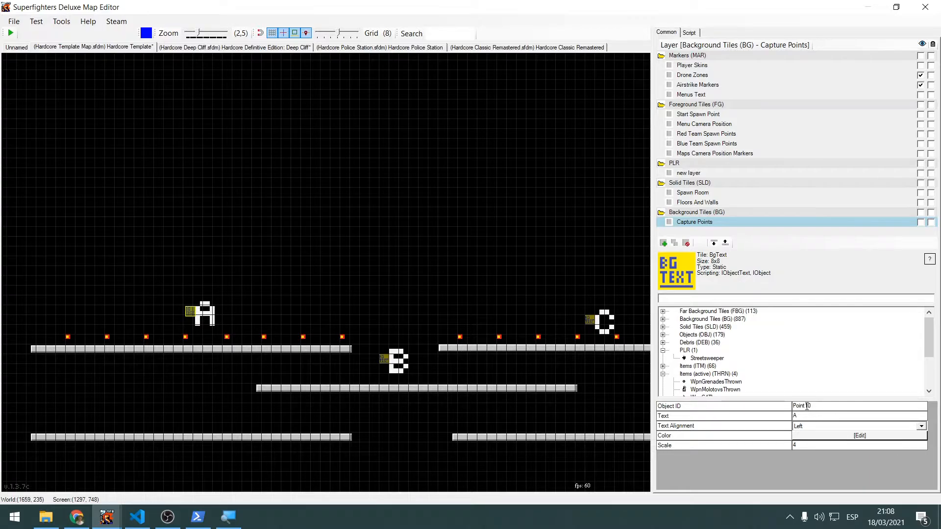
left_click(382, 360)
Examine the object IDs of the first map's A, B and C capture point texts
scroll(383, 294, "down", 7)
middle_click_drag(257, 275, 463, 237)
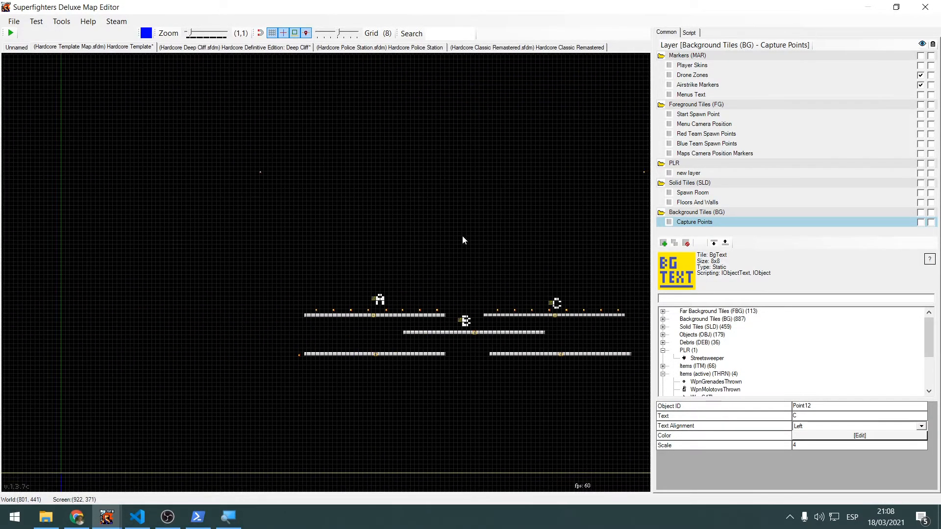
scroll(407, 294, "up", 8)
middle_click_drag(407, 305, 361, 261)
left_click(318, 282)
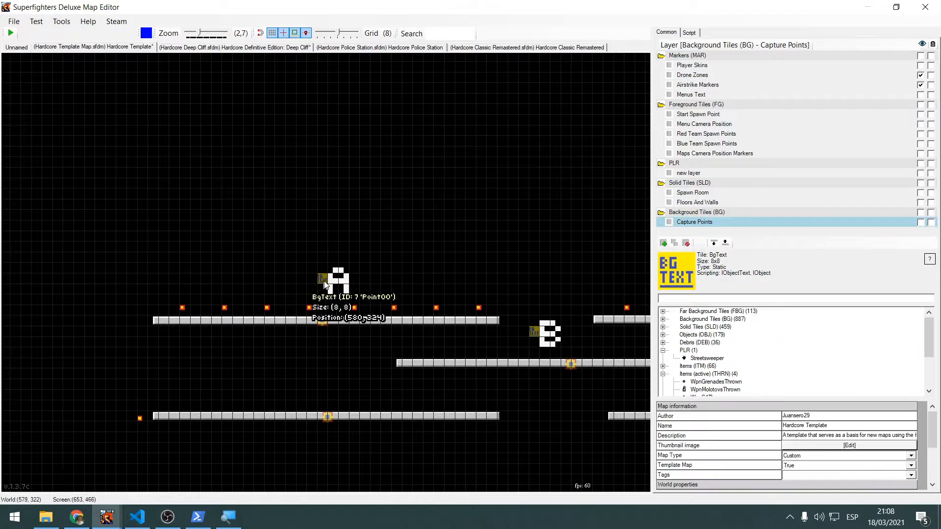
left_click(534, 333)
middle_click_drag(580, 278, 493, 286)
left_click_drag(843, 408, 697, 408)
middle_click_drag(231, 272, 126, 279)
left_click(566, 305)
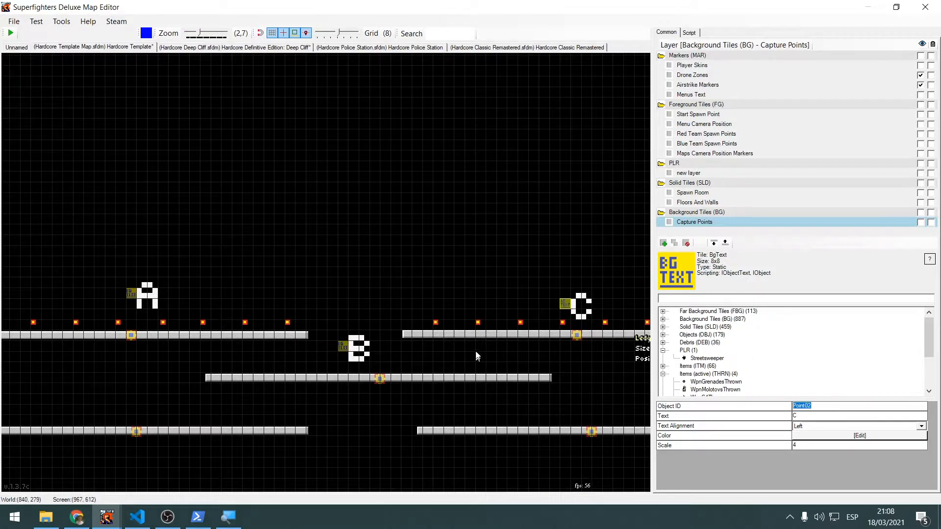
Select the camera position marker above the first map and highlight its object ID
left_click(518, 222)
middle_click_drag(519, 222, 351, 241)
scroll(361, 242, "down", 6)
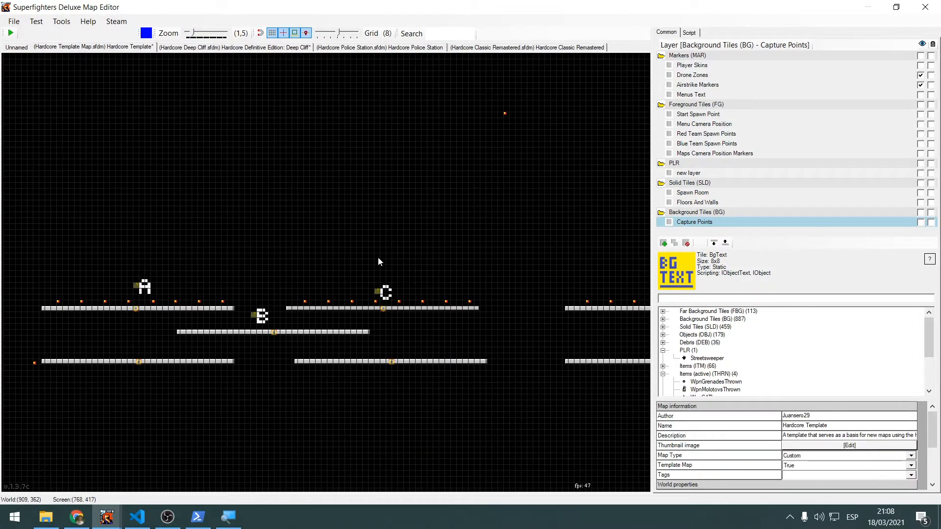
scroll(380, 257, "down", 3)
scroll(281, 267, "up", 8)
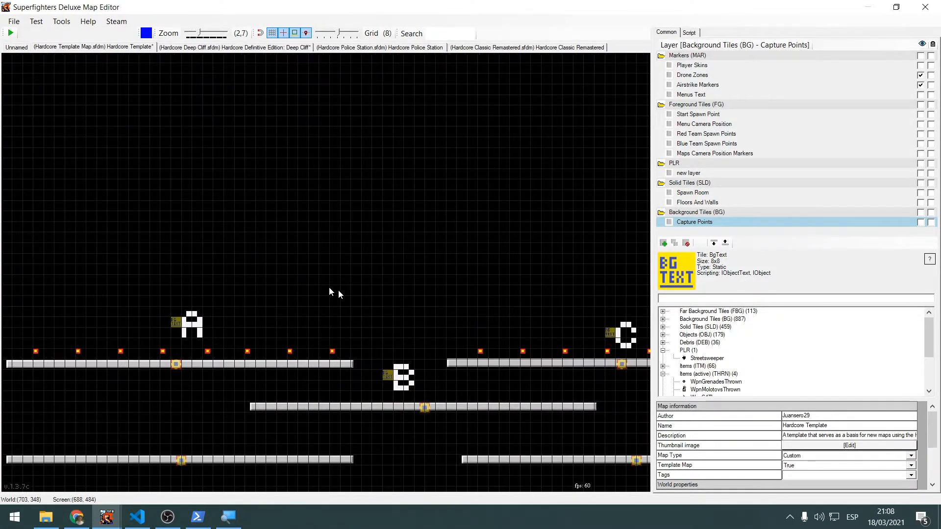
scroll(308, 216, "down", 3)
middle_click_drag(320, 210, 413, 284)
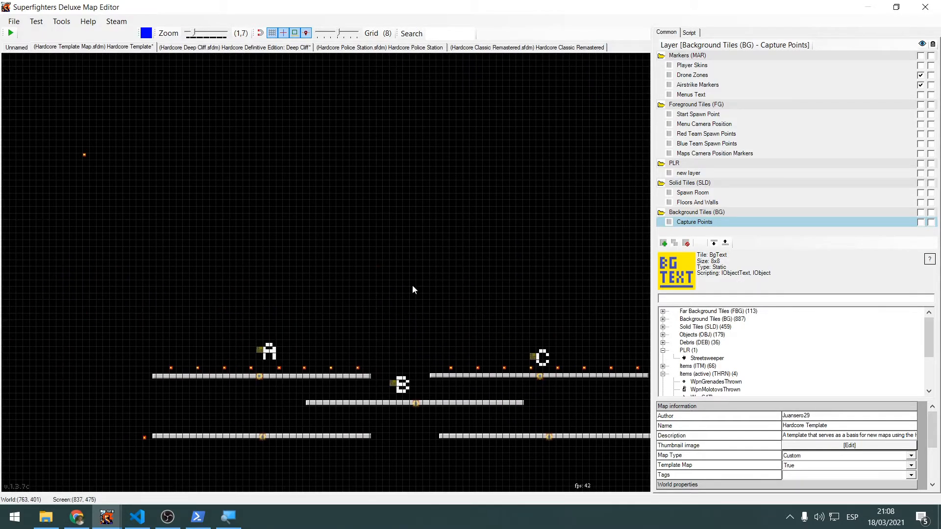
left_click_drag(139, 138, 10, 171)
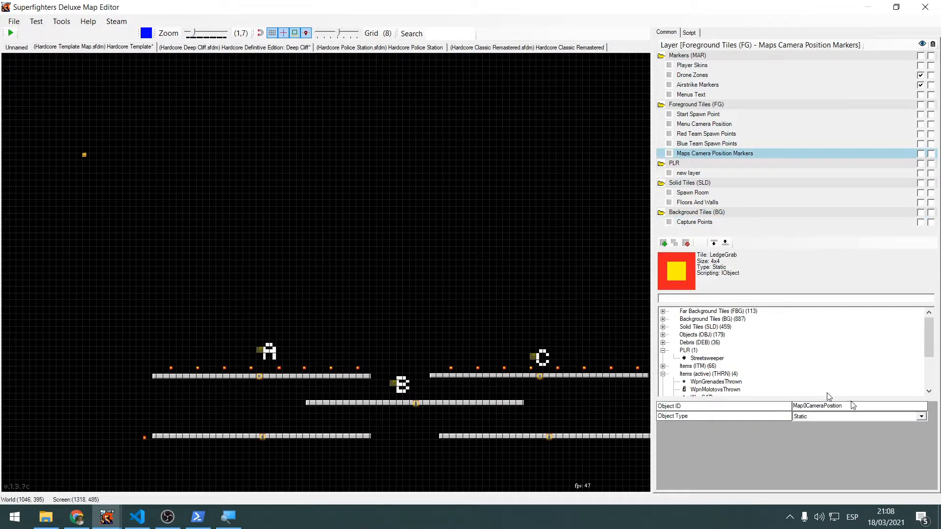
left_click_drag(800, 406, 847, 409)
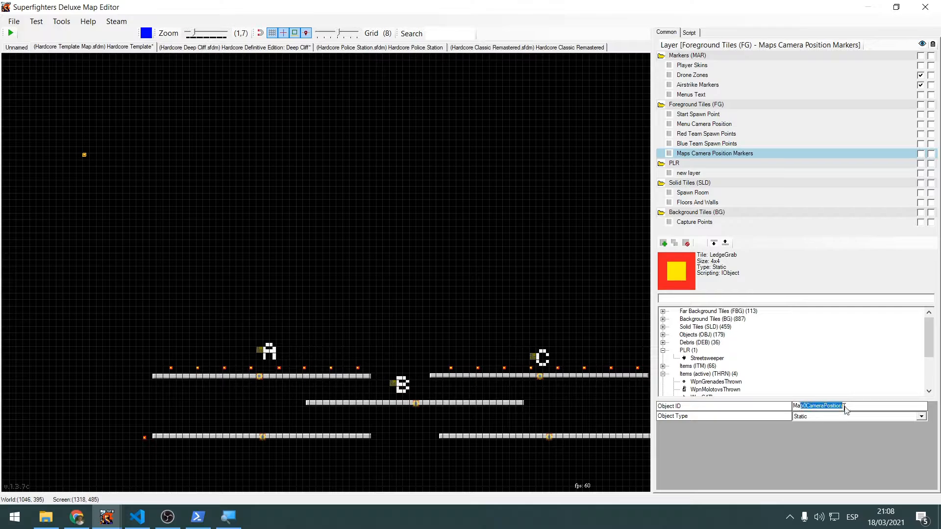
Select the camera position markers of the second and third maps in turn to check their object IDs
left_click(496, 257)
middle_click_drag(509, 240, 124, 268)
left_click(293, 183)
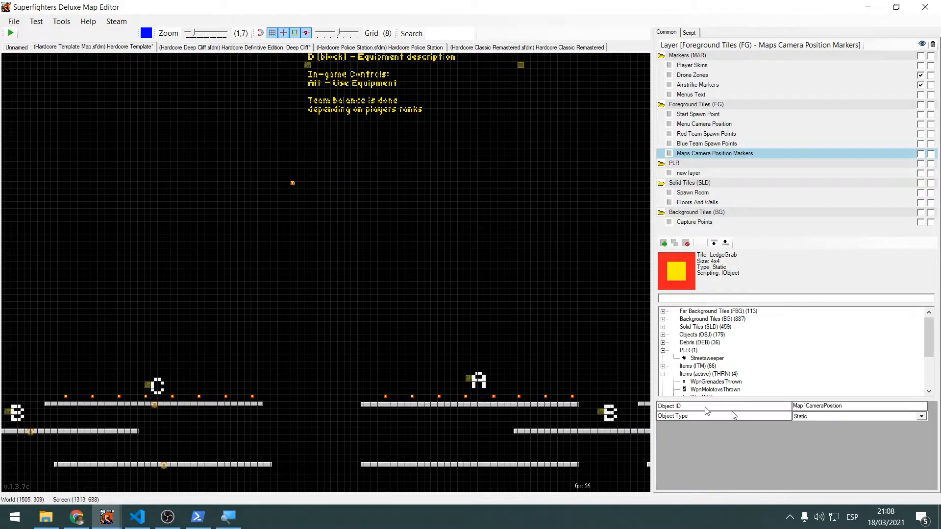
middle_click_drag(479, 288, 365, 181)
left_click(414, 187)
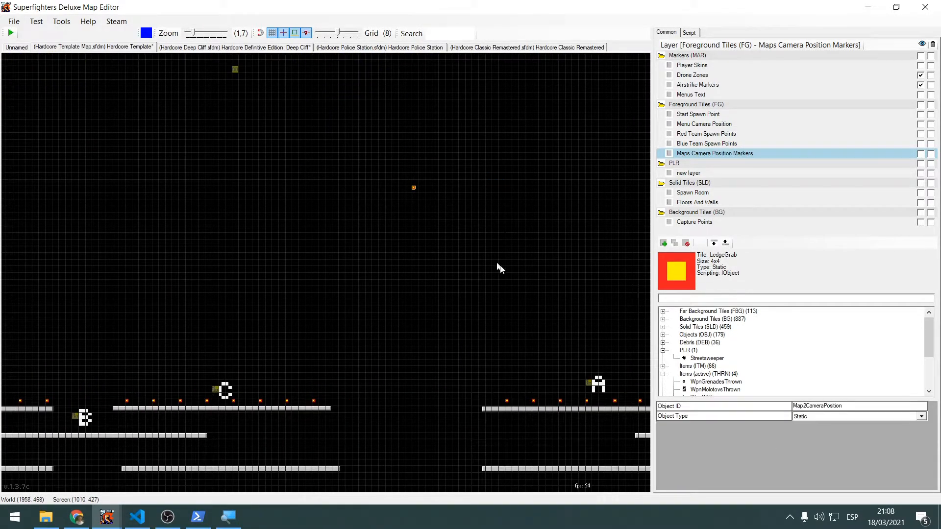
Return to the first map and compare the object IDs of its camera position marker and A capture point text
middle_click_drag(336, 314, 495, 264)
scroll(461, 262, "down", 3)
middle_click_drag(325, 250, 455, 251)
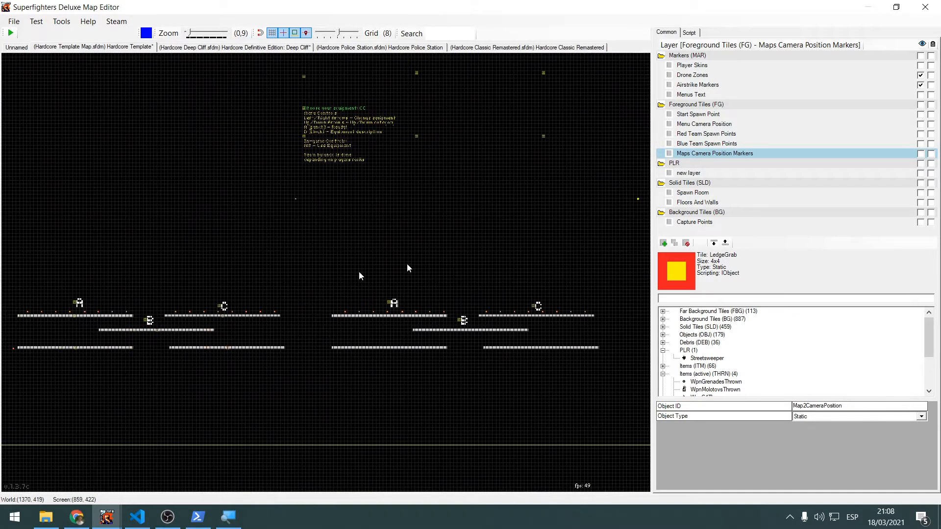
left_click(359, 271)
middle_click_drag(301, 279, 425, 273)
scroll(358, 272, "up", 2)
middle_click_drag(359, 272, 598, 357)
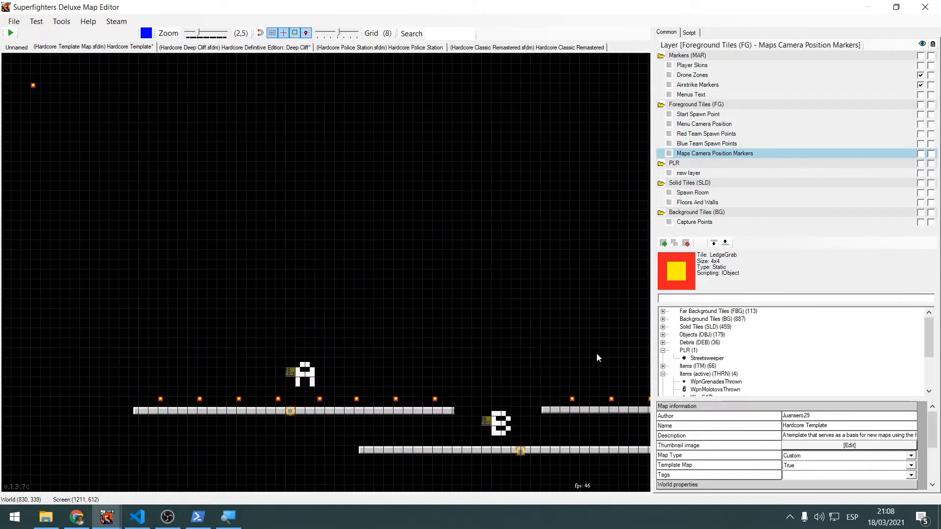
scroll(535, 330, "down", 3)
left_click_drag(111, 126, 214, 175)
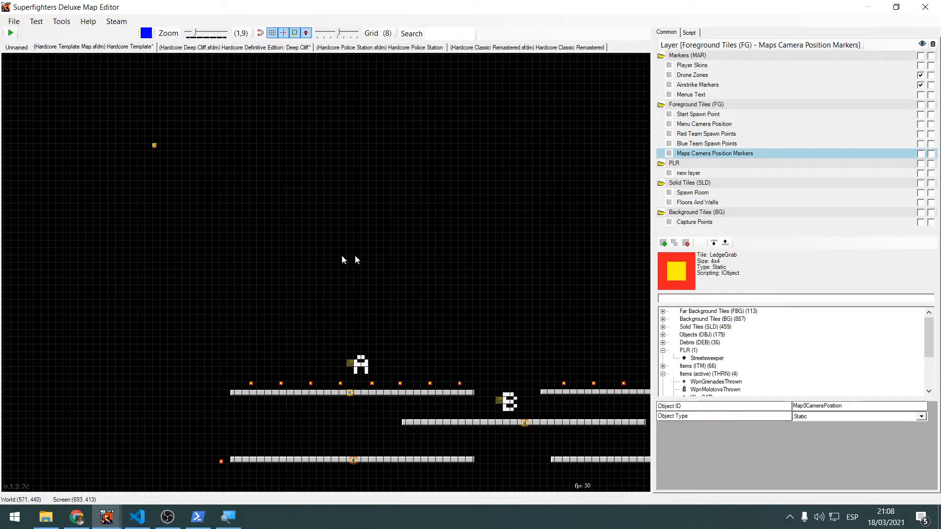
middle_click_drag(344, 279, 304, 231)
left_click_drag(267, 275, 367, 336)
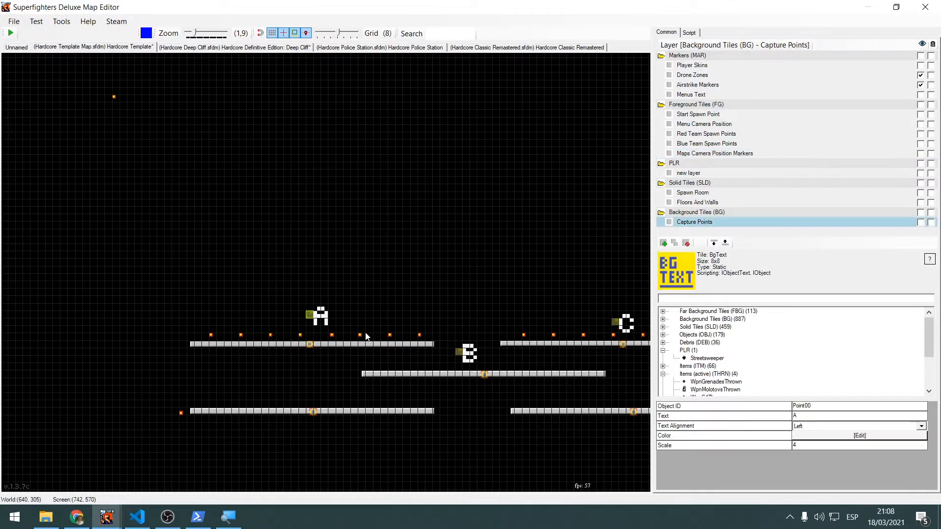
Move the first map's A capture point text slightly down and to the left, closer to its platform
middle_click_drag(431, 273, 370, 261)
left_click(376, 273)
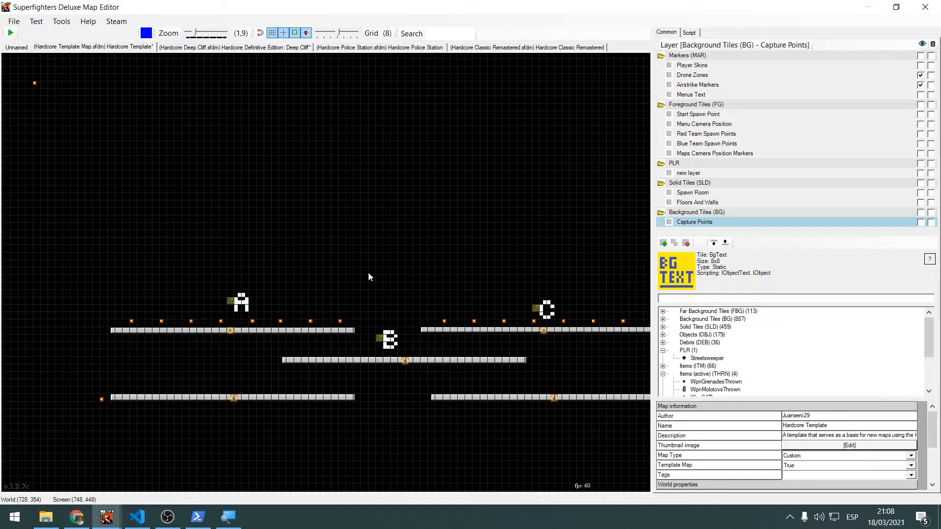
scroll(277, 222, "up", 4)
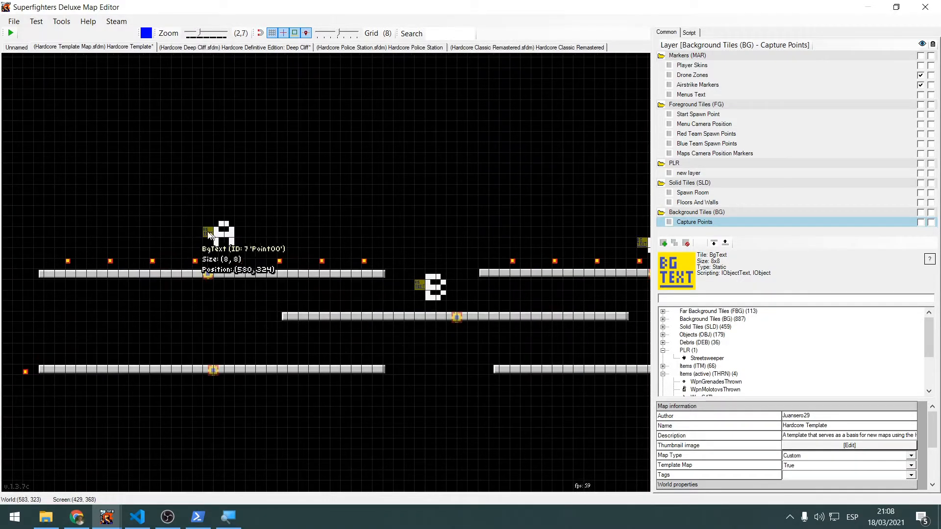
left_click(208, 235)
scroll(309, 221, "up", 4)
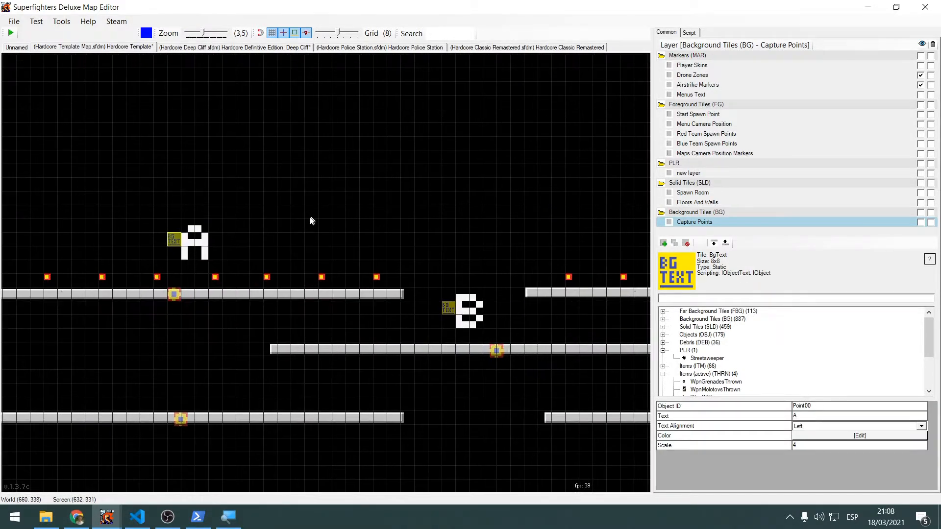
scroll(310, 220, "up", 3)
left_click(107, 177)
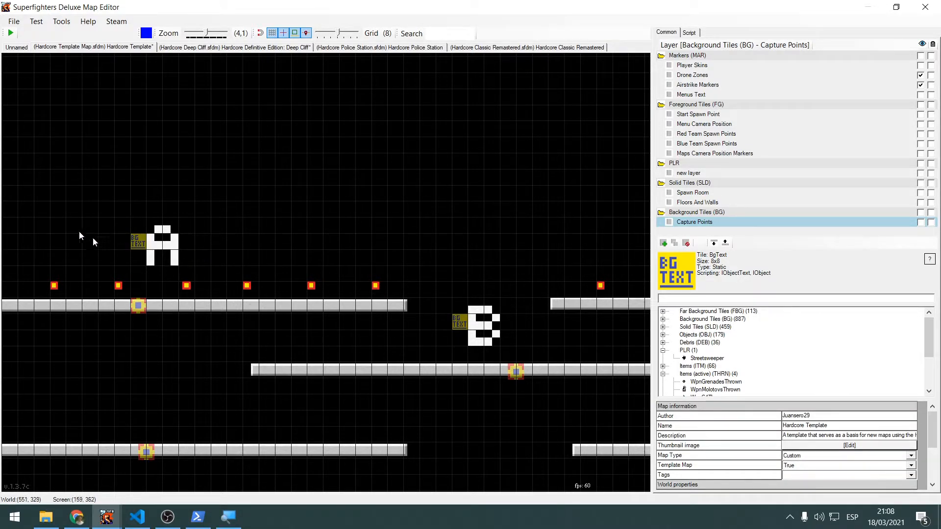
left_click_drag(139, 245, 125, 254)
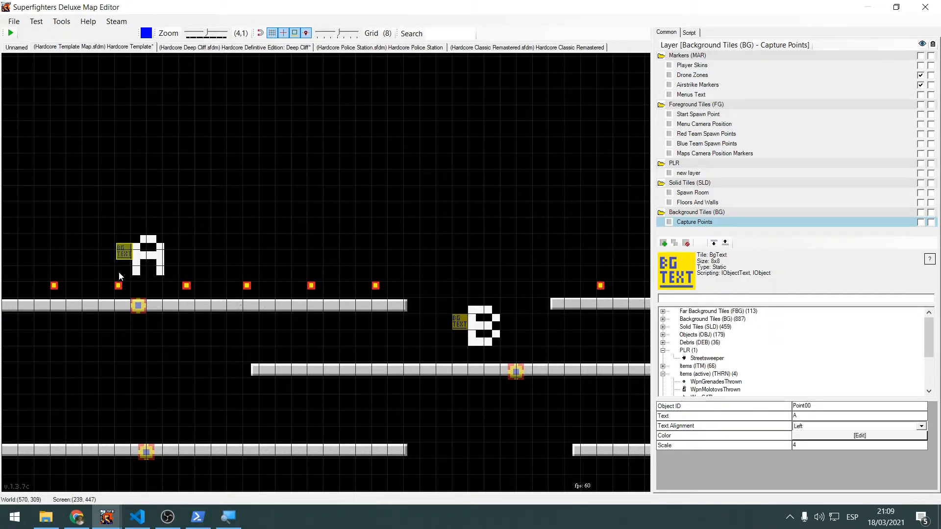
Look over the capture points on the platforms of the remaining template maps
scroll(428, 195, "down", 2)
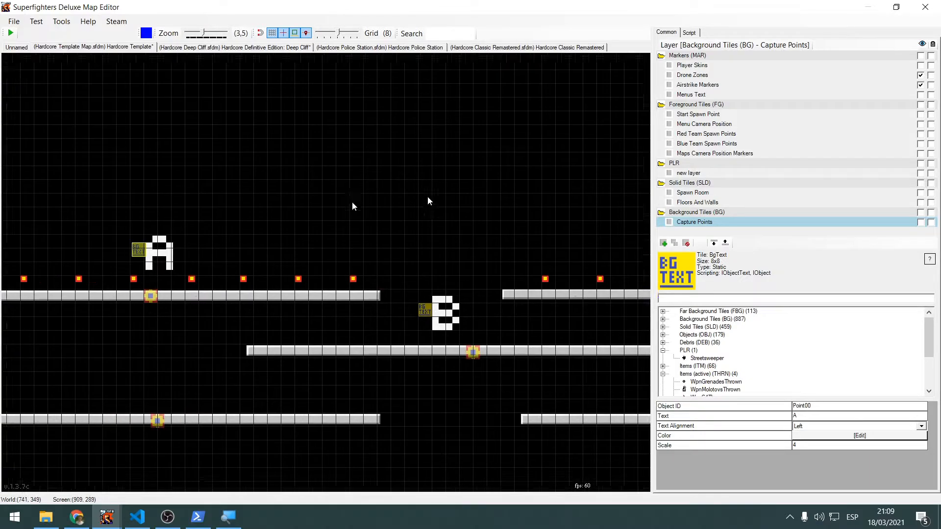
scroll(428, 201, "down", 2)
right_click_drag(387, 216, 246, 234)
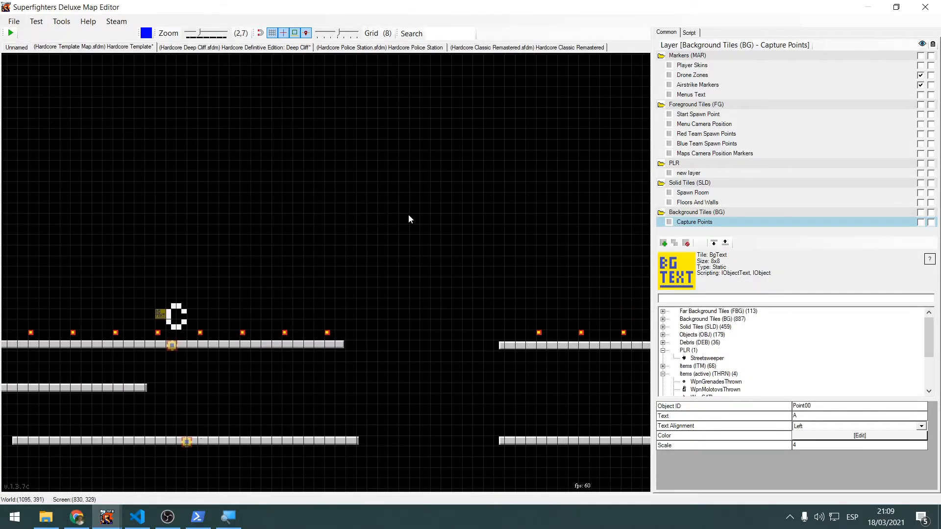
scroll(409, 216, "down", 3)
right_click_drag(462, 226, 191, 239)
right_click_drag(429, 175, 156, 238)
scroll(336, 239, "down", 1)
scroll(336, 242, "down", 2)
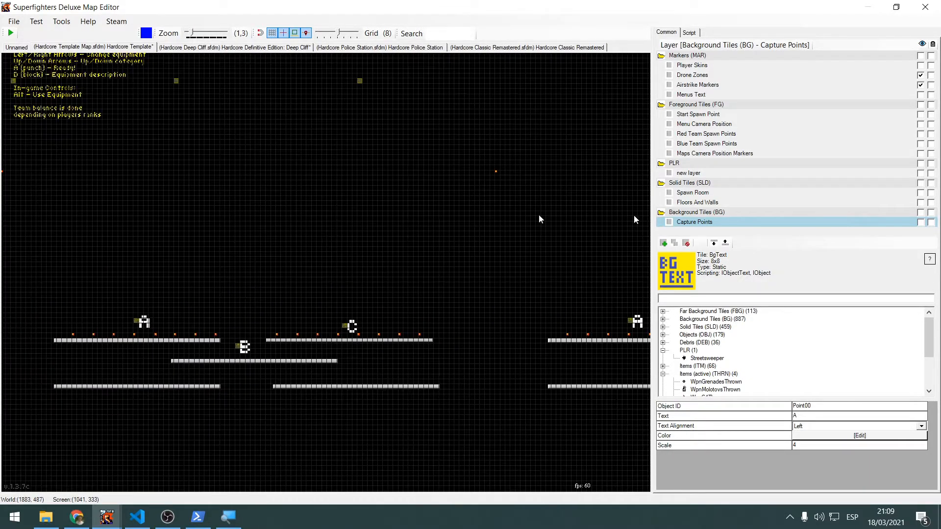
Highlight the Spawn Room and Floors And Walls solid tile layers in turn to view their contents
left_click(776, 202)
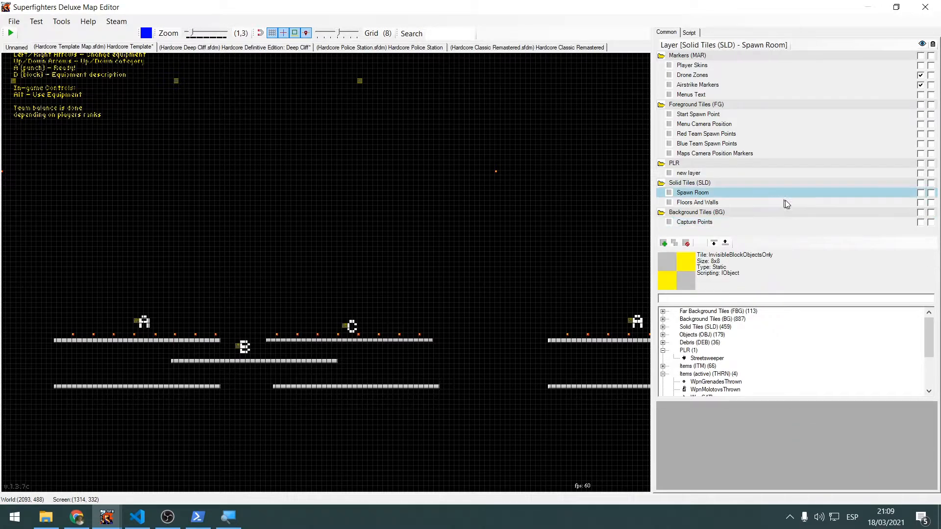
left_click(569, 309)
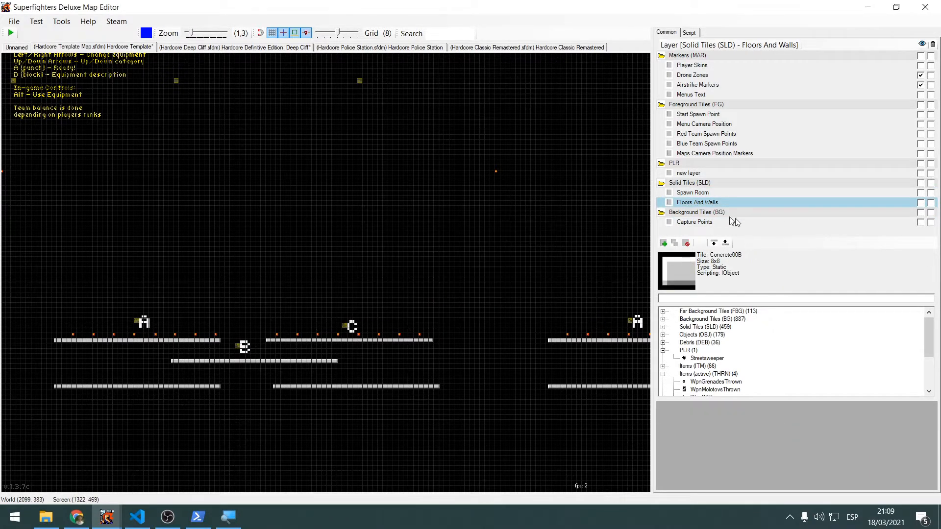
middle_click_drag(508, 302, 537, 225)
Highlight the Spawn Room layer and examine its enclosure of invisible blocks beside the player skins above the menu text
left_click(728, 196)
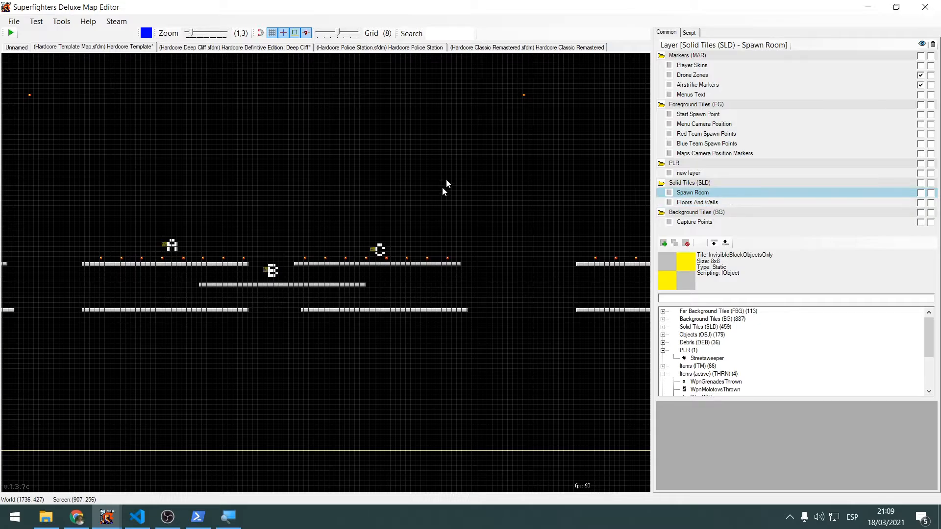
middle_click_drag(437, 198, 366, 386)
middle_click_drag(281, 206, 339, 422)
middle_click_drag(260, 126, 422, 326)
left_click_drag(228, 240, 495, 324)
middle_click_drag(492, 326, 423, 187)
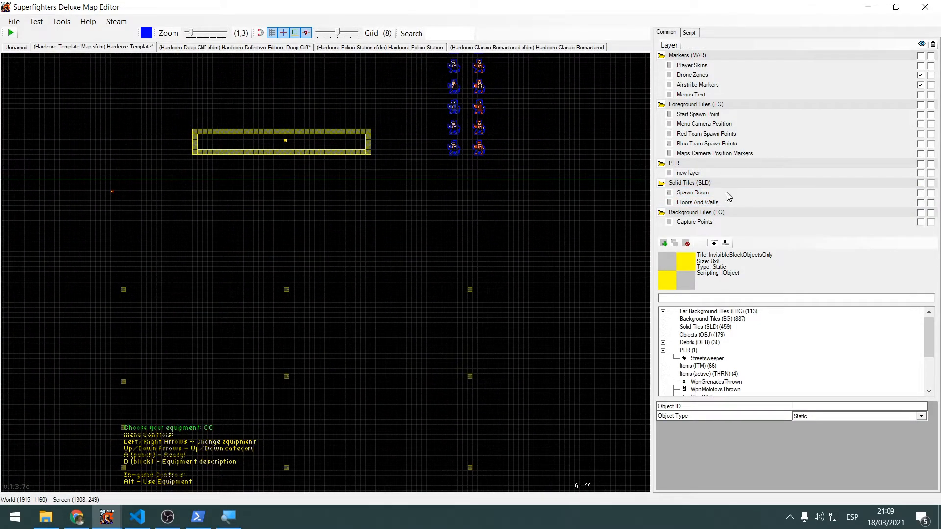
scroll(544, 221, "down", 3)
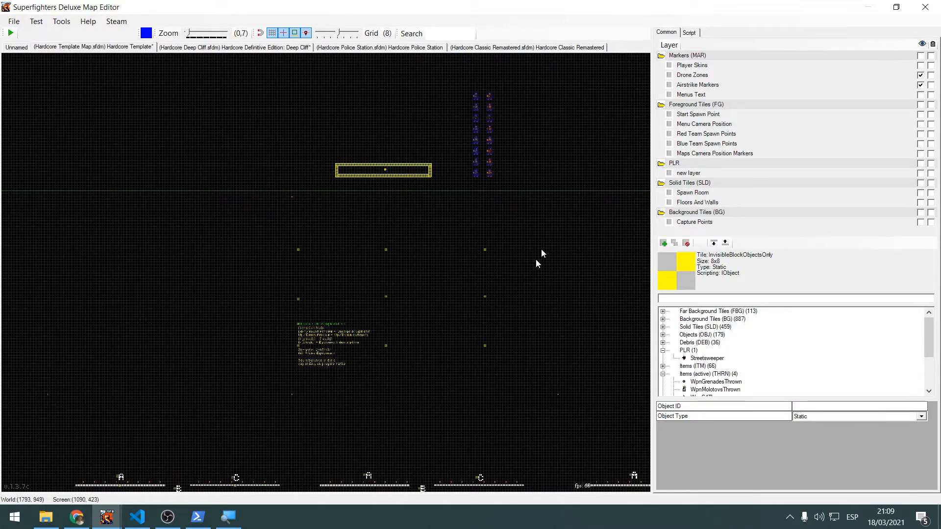
Open the template map's script and read through its Map Dependent Data region
scroll(544, 231, "up", 3)
scroll(551, 203, "down", 2)
scroll(551, 203, "down", 2)
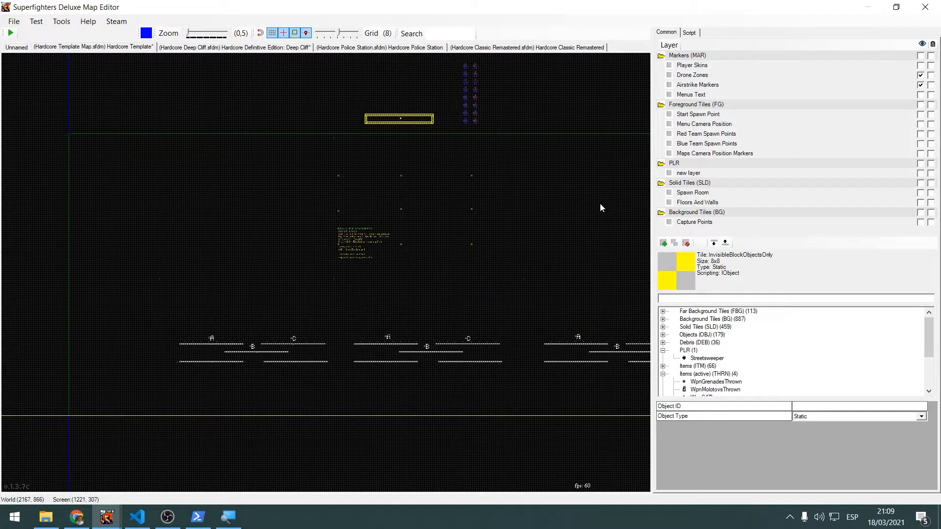
left_click(689, 32)
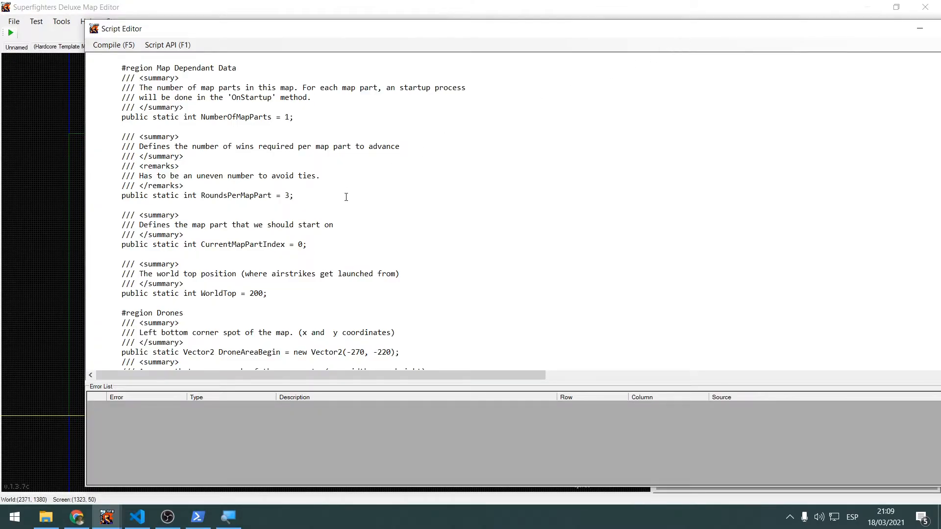
scroll(349, 194, "down", 3)
scroll(319, 191, "up", 2)
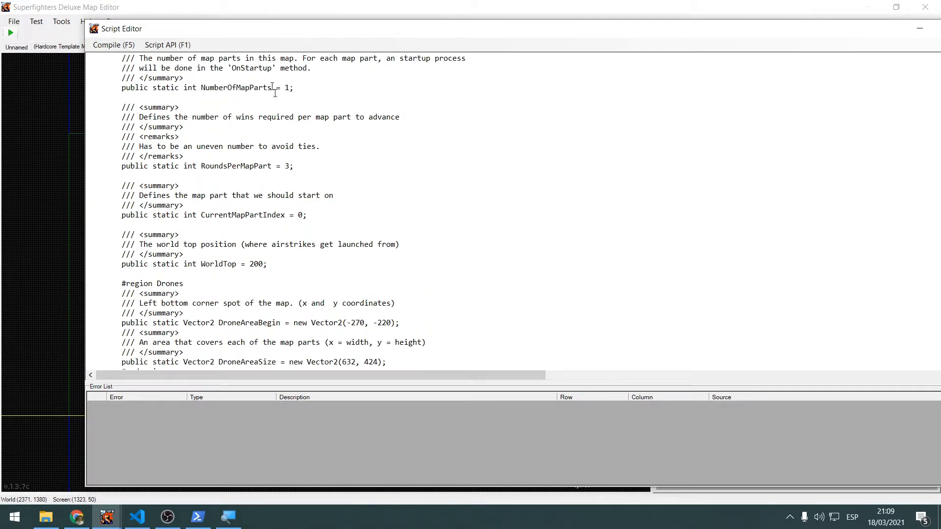
left_click_drag(263, 31, 409, 38)
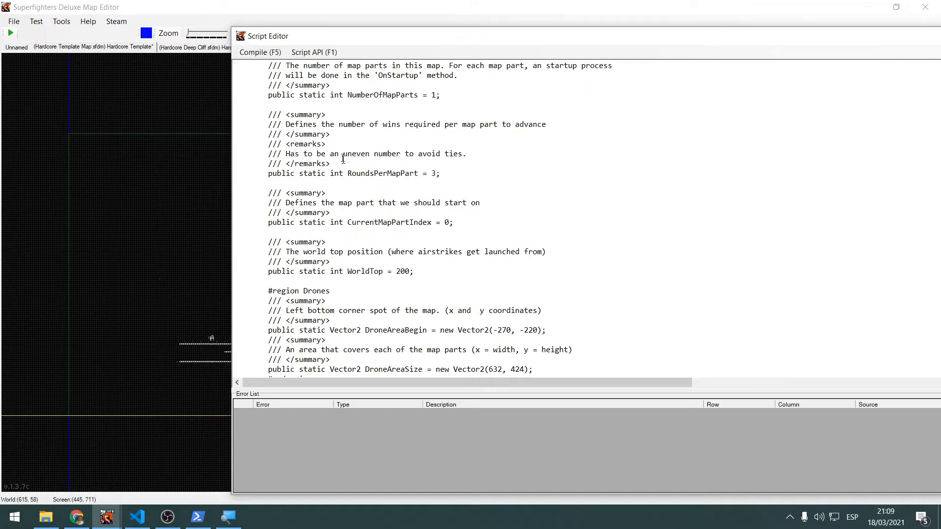
scroll(344, 158, "up", 1)
Switch to Visual Studio Code and highlight the NumberOfMapParts variable in Hardcore.cs
left_click(137, 517)
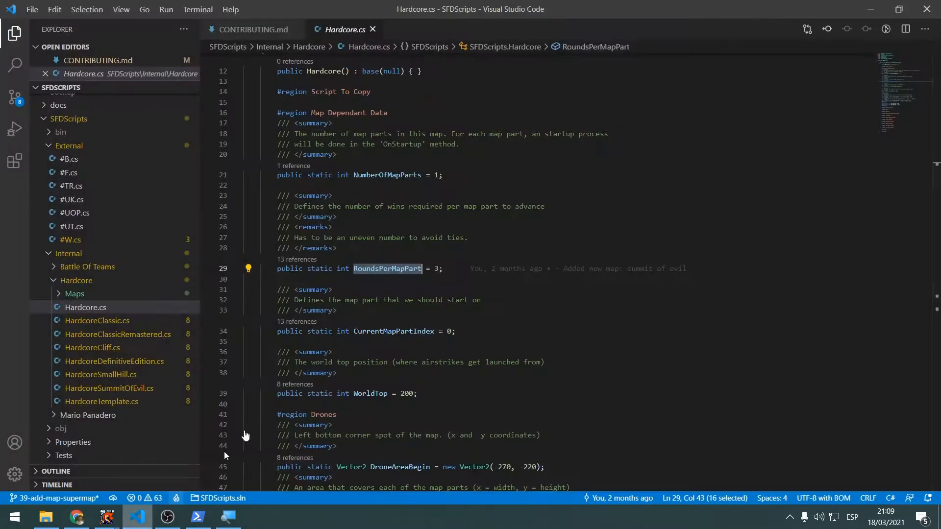
scroll(225, 452, "down", 5)
scroll(225, 452, "up", 4)
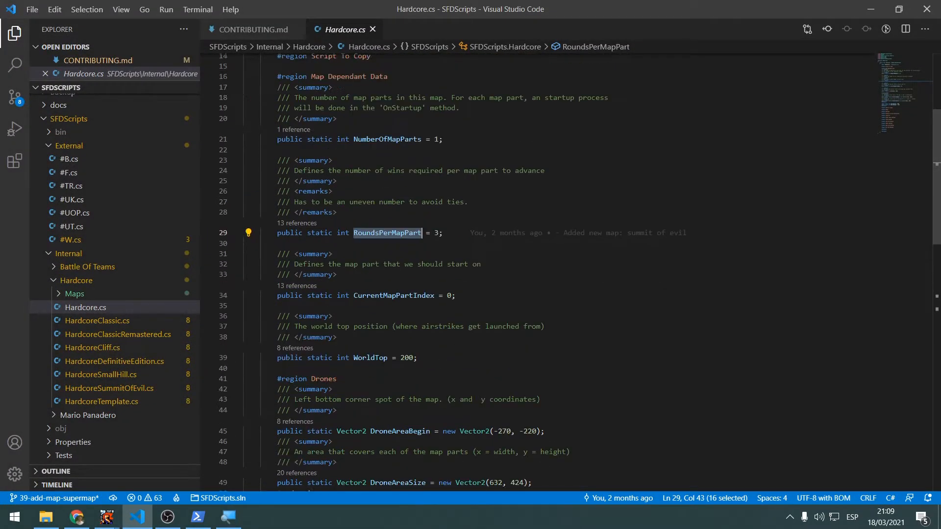
scroll(352, 299, "up", 6)
scroll(382, 307, "down", 3)
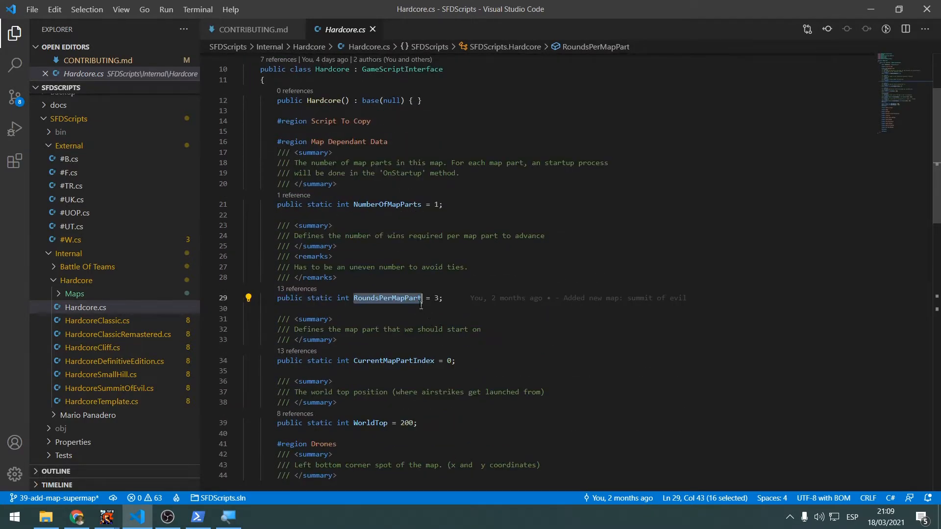
left_click(394, 217)
scroll(408, 229, "up", 1)
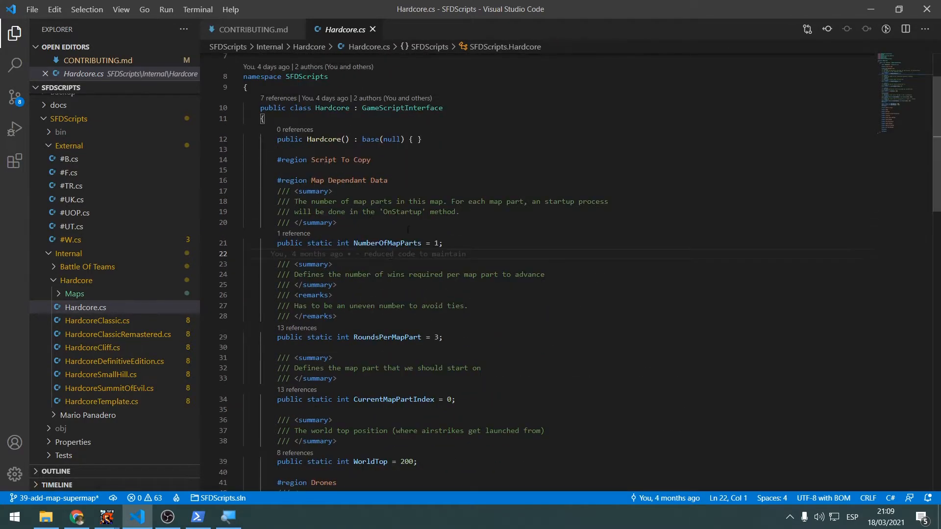
scroll(408, 230, "up", 3, "ctrl")
left_click(434, 269)
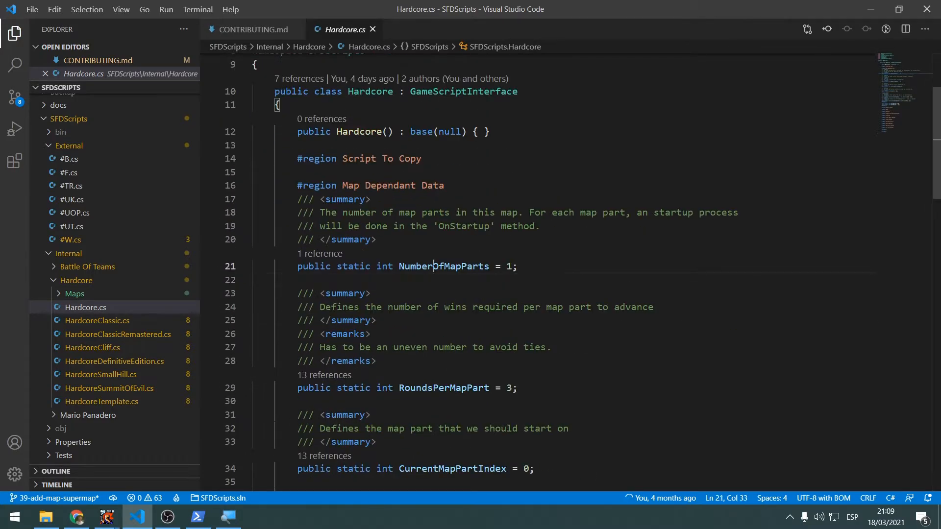
double_click(434, 269)
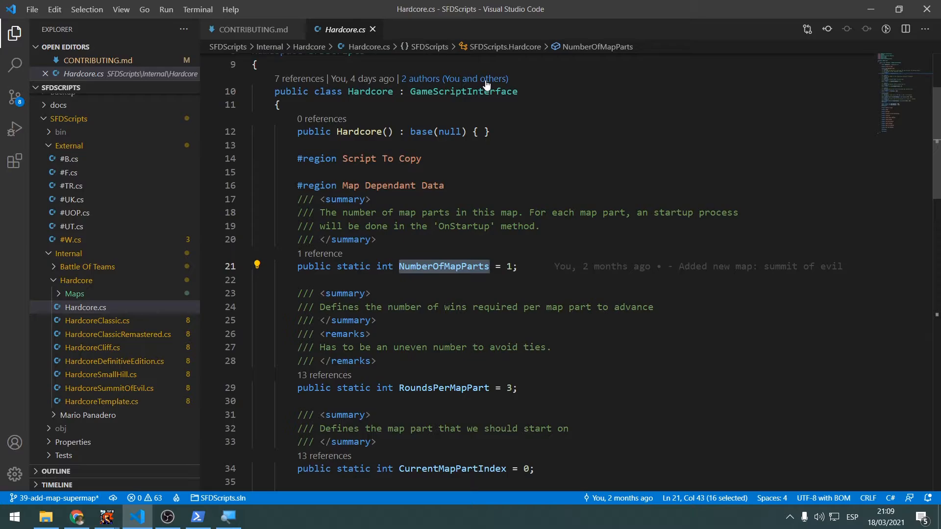
Look at the maps laid out in the Hardcore Template in the map editor, and return to the maximized Visual Studio Code
left_click_drag(545, 1, 621, 59)
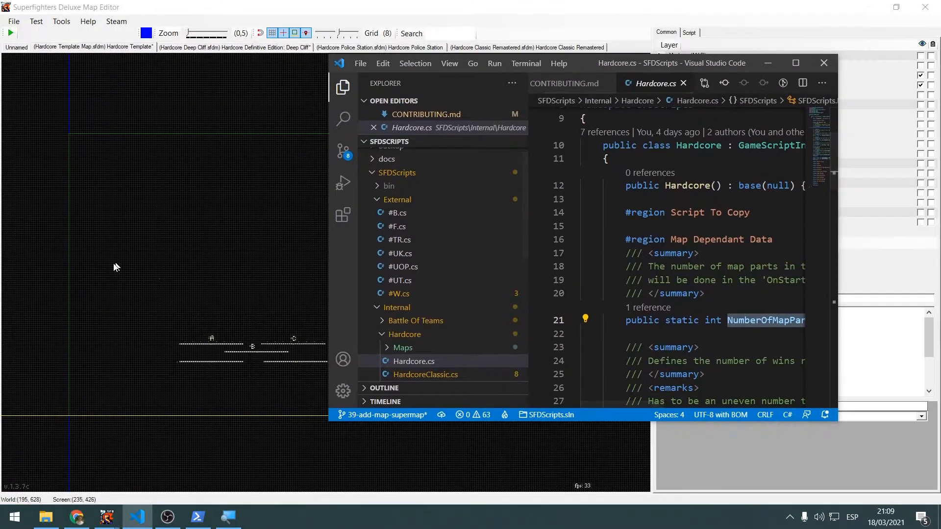
left_click(116, 267)
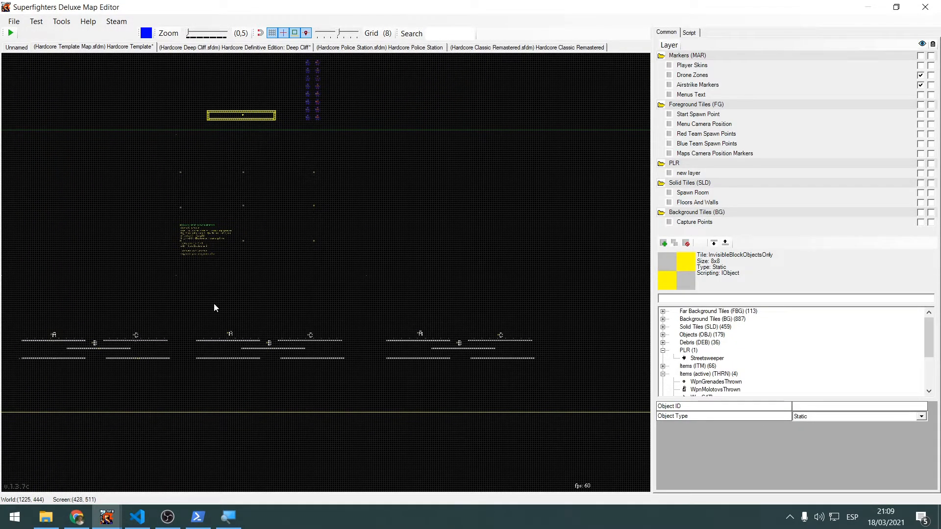
key("alt+Tab")
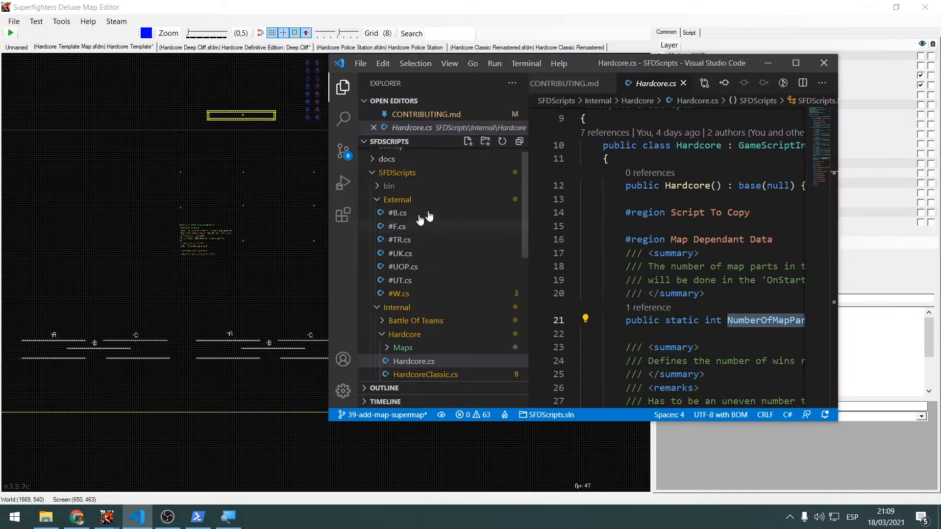
left_click(789, 59)
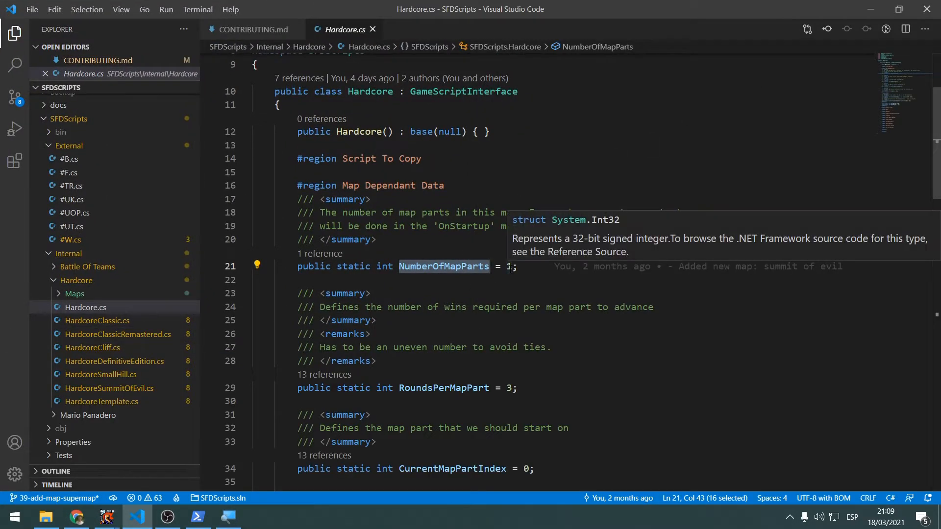
Open HardcoreTemplate.cs, highlight its NumberOfMapParts value, and try to box-select the first template map in the map editor
left_click(114, 403)
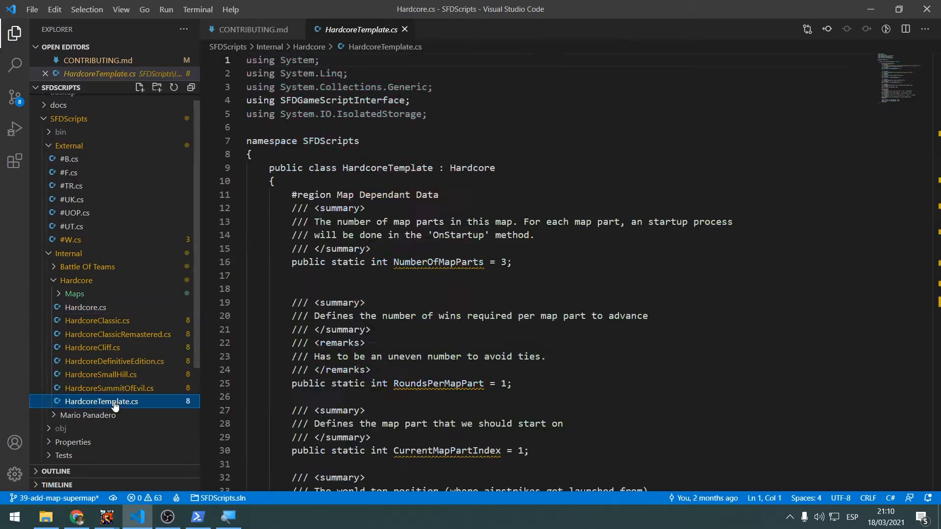
scroll(408, 310, "down", 3)
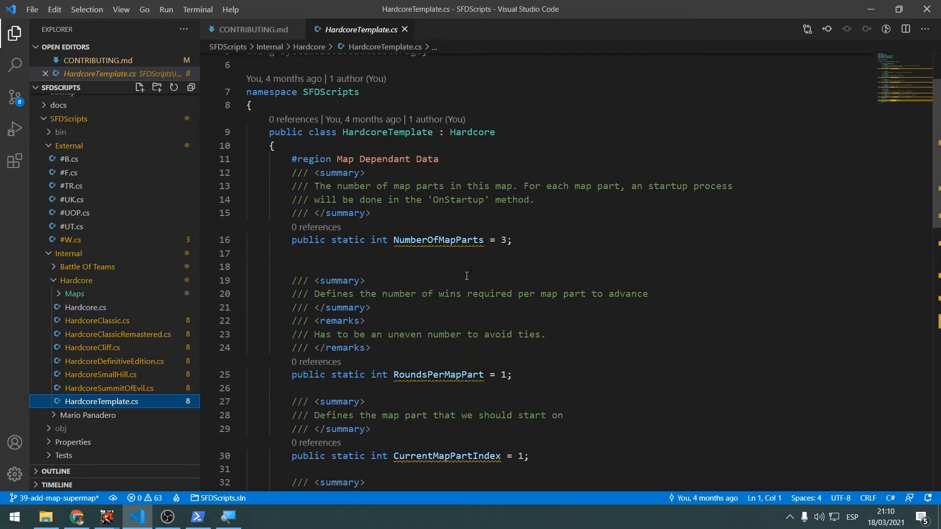
left_click(498, 240)
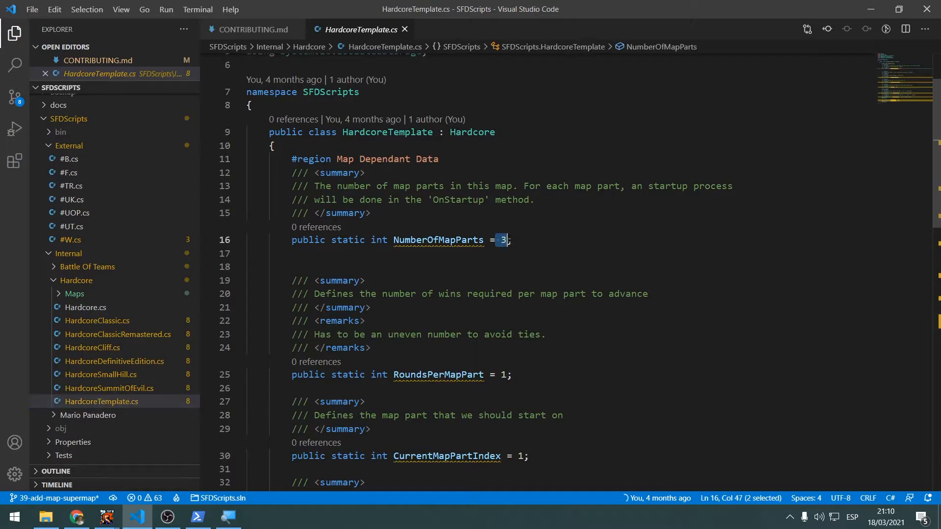
key("alt+Tab")
left_click_drag(60, 317, 185, 402)
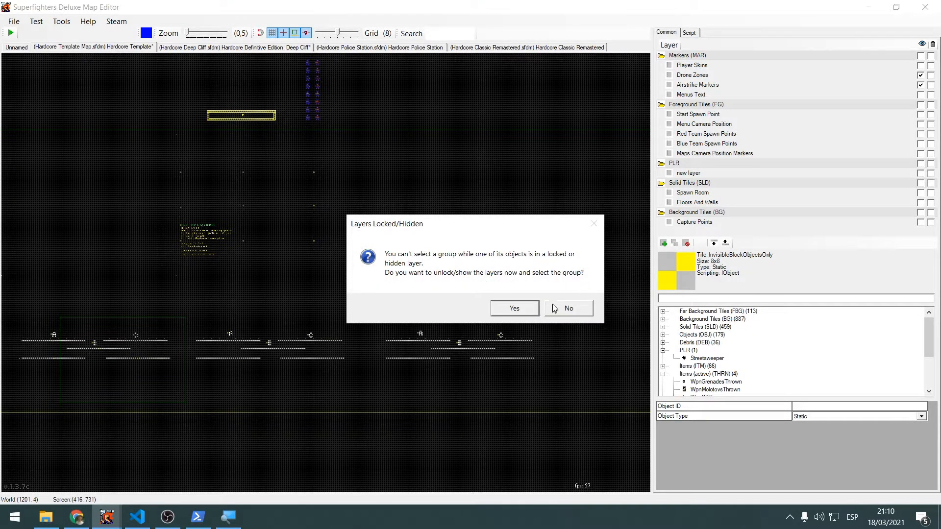
Return to HardcoreTemplate.cs and examine the RoundsPerMapPart variable and its description
key("alt+Tab")
scroll(471, 235, "up", 2)
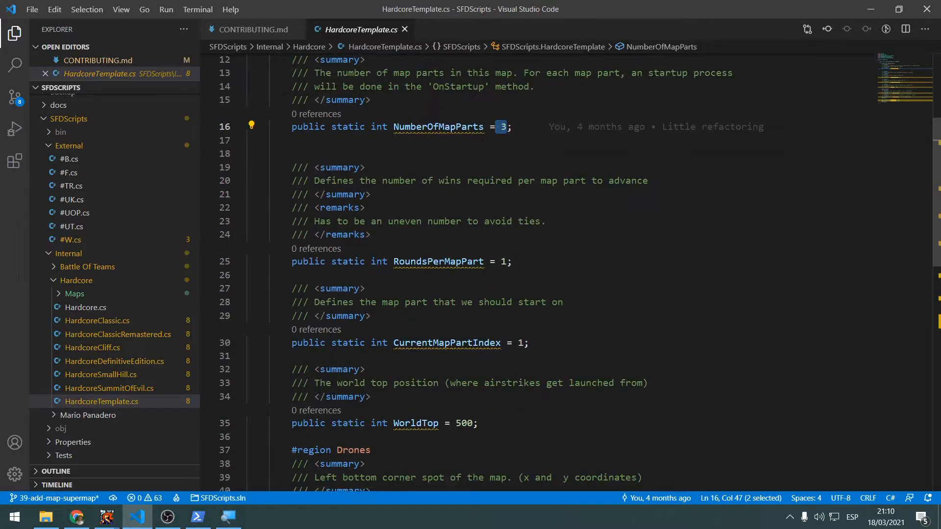
double_click(447, 295)
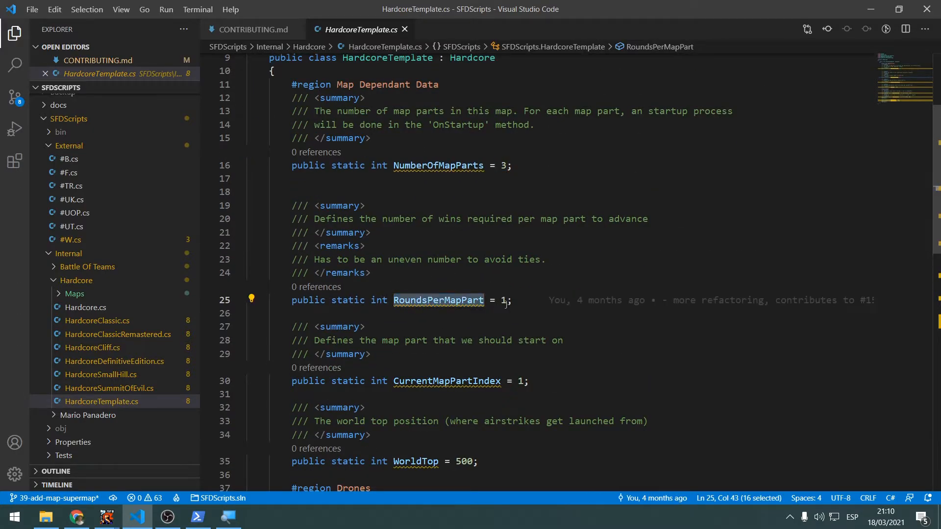
left_click(500, 304)
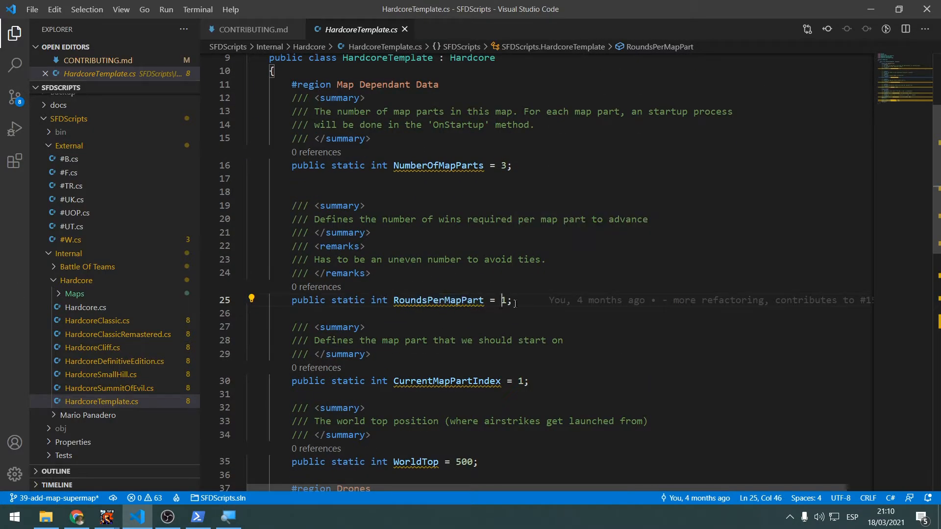
left_click(419, 235)
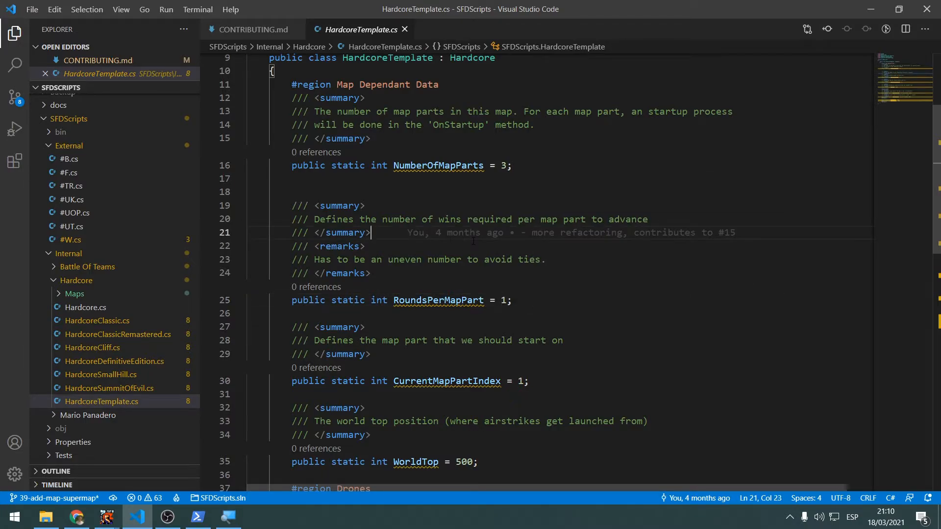
mouse_move(510, 300)
Highlight the CurrentMapPartIndex variable and its description of the starting map part
scroll(552, 267, "down", 5)
scroll(552, 267, "up", 1)
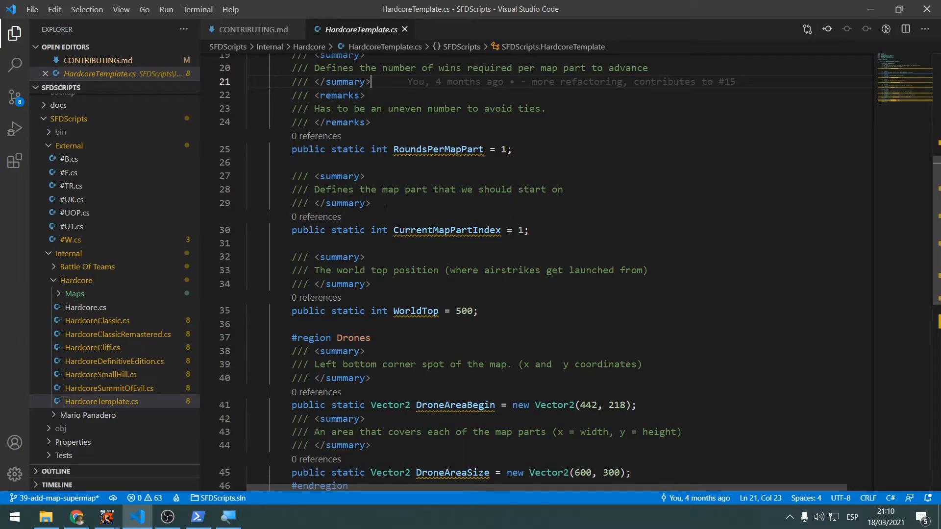
double_click(478, 234)
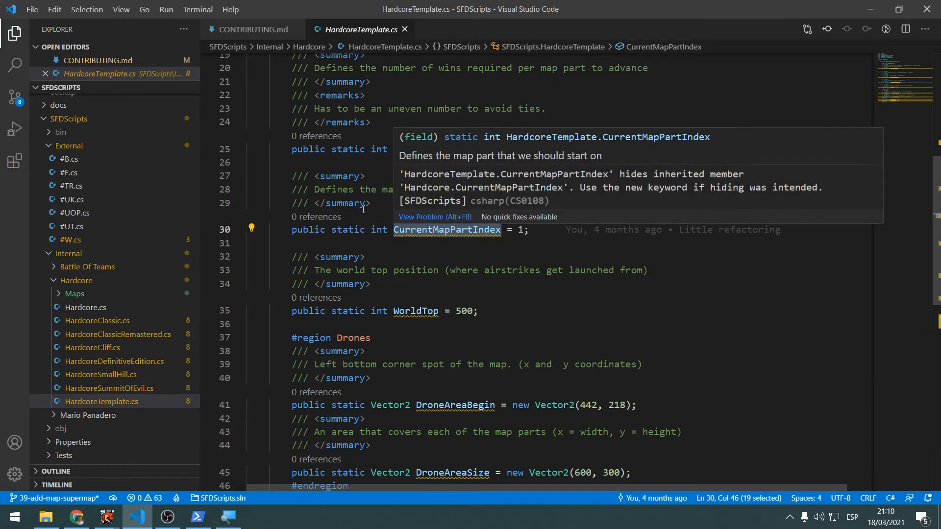
left_click_drag(337, 189, 530, 189)
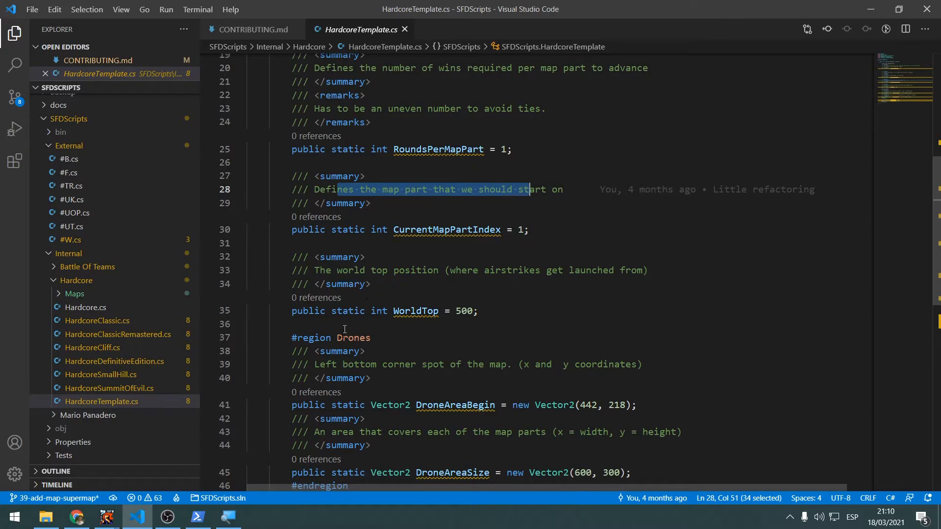
Switch to the map editor, decline unlocking the hidden layers, and look over each of the template maps in turn
key("alt+Tab")
left_click(569, 308)
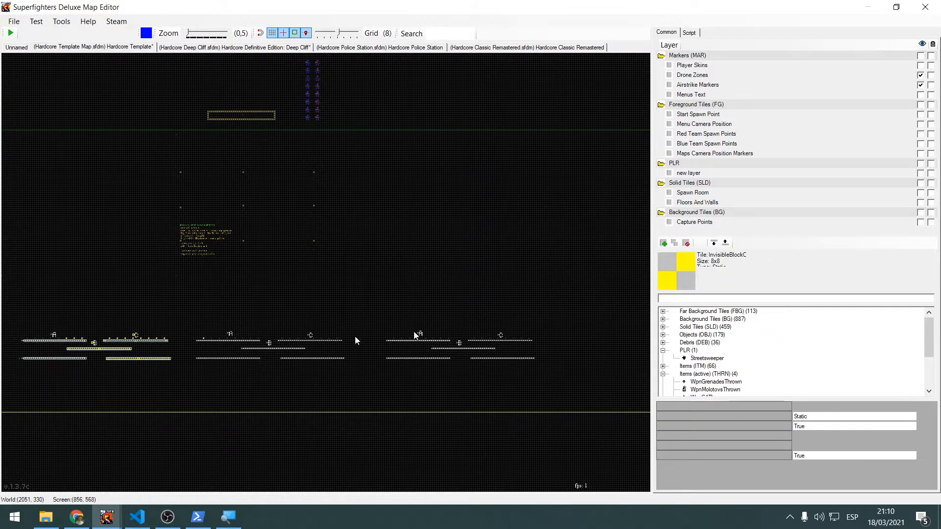
left_click_drag(207, 225, 392, 342)
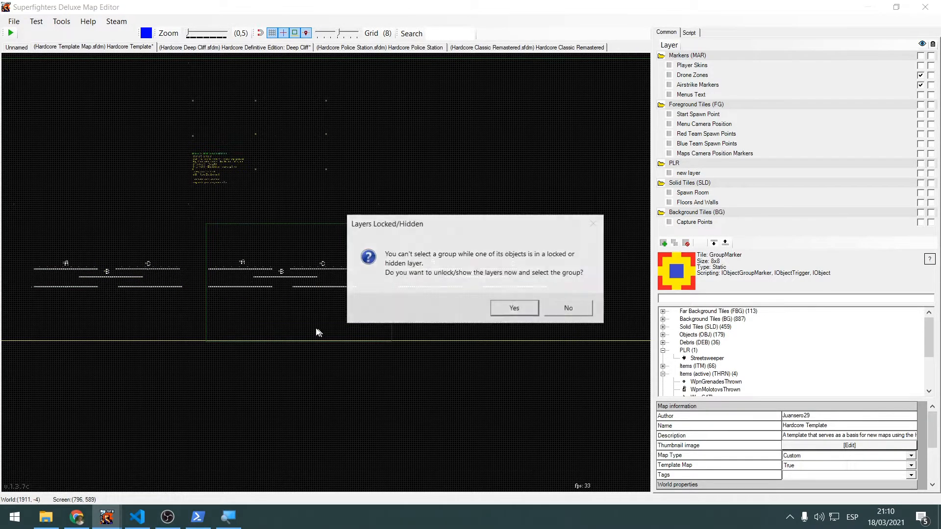
left_click(552, 313)
scroll(225, 318, "up", 1)
middle_click_drag(223, 317, 399, 313)
scroll(400, 312, "down", 1)
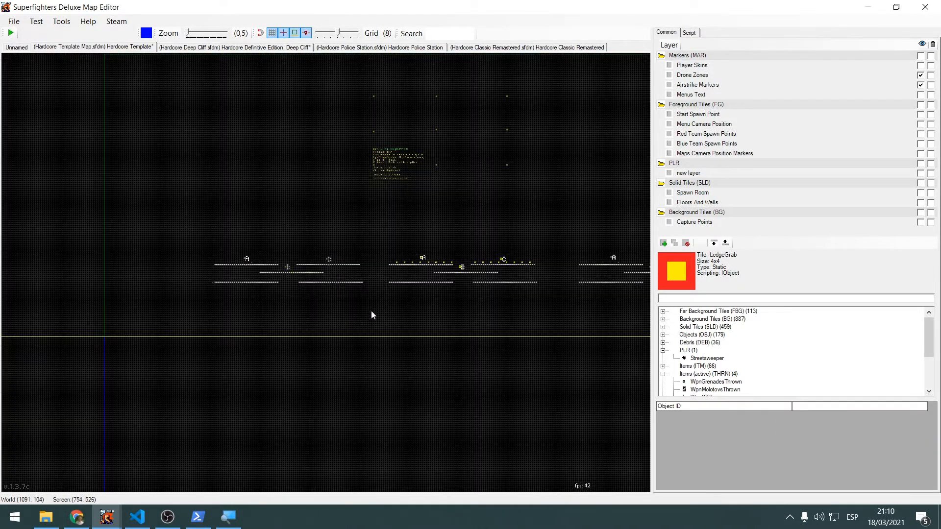
left_click_drag(185, 237, 344, 297)
mouse_move(519, 311)
middle_mouse_down()
mouse_move(400, 327)
mouse_move(377, 311)
mouse_move(234, 319)
middle_mouse_up()
left_click(431, 324)
scroll(443, 323, "up", 3)
left_click_drag(205, 130, 225, 171)
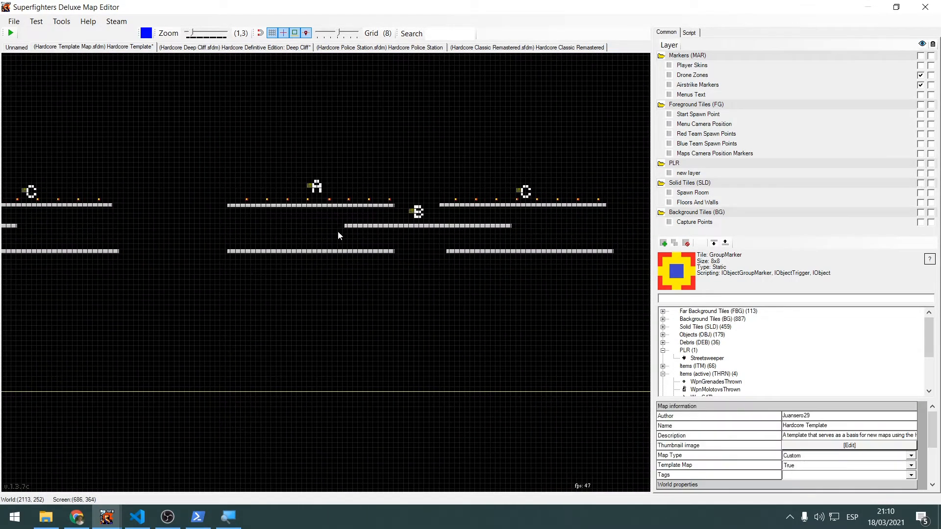
Return to HardcoreTemplate.cs and highlight the WorldTop value used for launching airstrikes
key("alt+Tab")
scroll(552, 201, "down", 2)
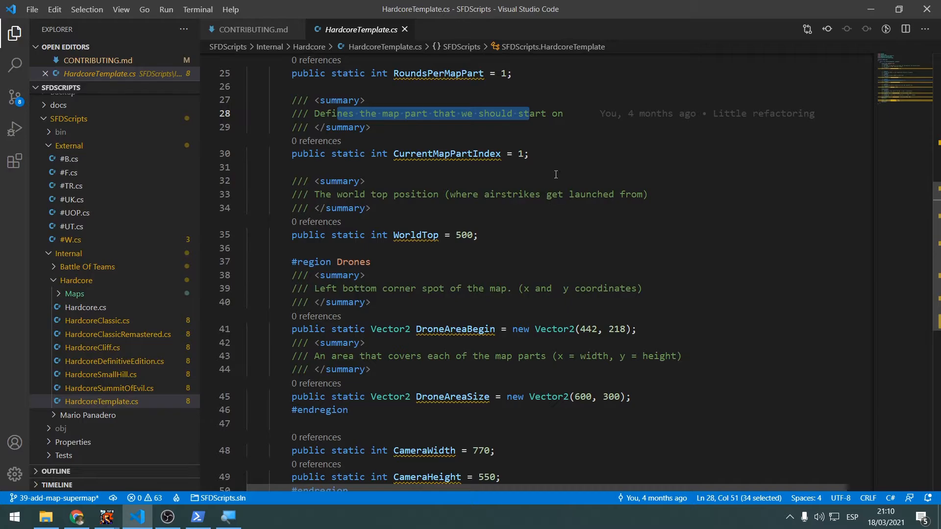
double_click(469, 235)
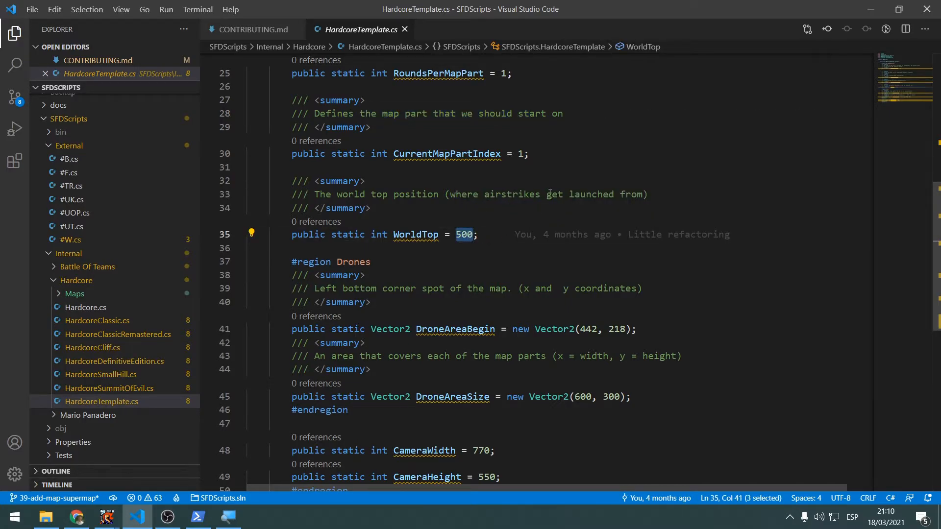
Inspect the area above the template maps in the map editor for the world top position, and return to the code
key("alt+Tab")
scroll(380, 299, "down", 4)
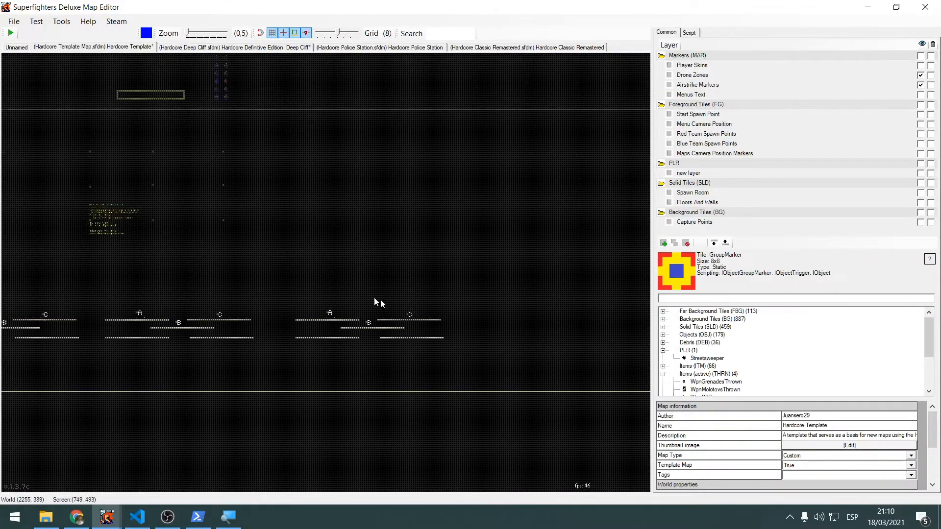
scroll(380, 299, "up", 5)
middle_click_drag(196, 298, 470, 263)
scroll(336, 266, "down", 3)
middle_click_drag(367, 265, 475, 191)
scroll(417, 257, "up", 5)
key("alt+Tab")
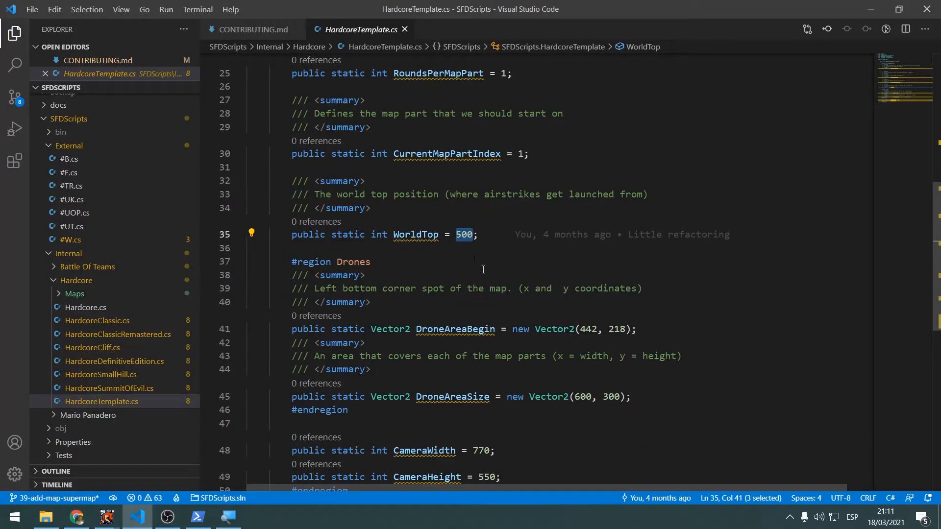
Switch to the map editor and show the Drone Zones layer around the template maps
key("alt+Tab")
scroll(269, 240, "up", 1)
left_click_drag(252, 258, 196, 282)
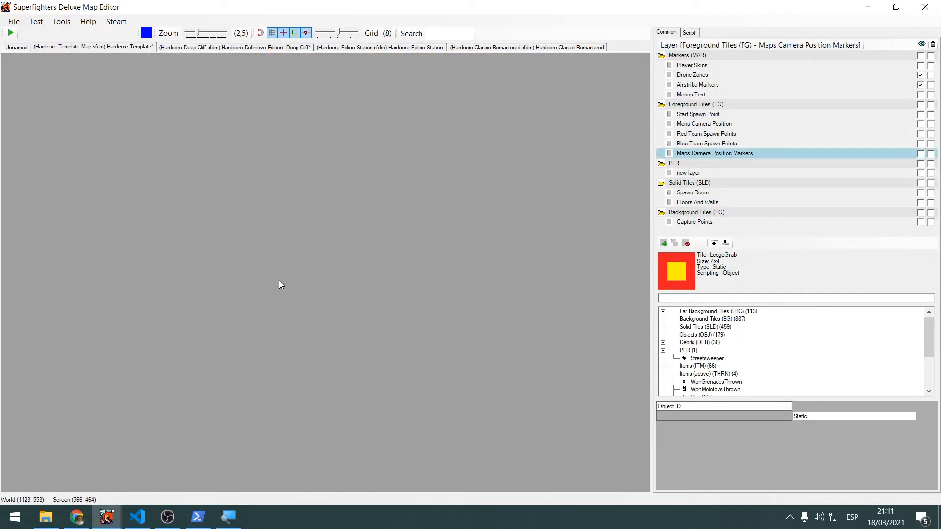
scroll(279, 280, "up", 1)
left_click(920, 75)
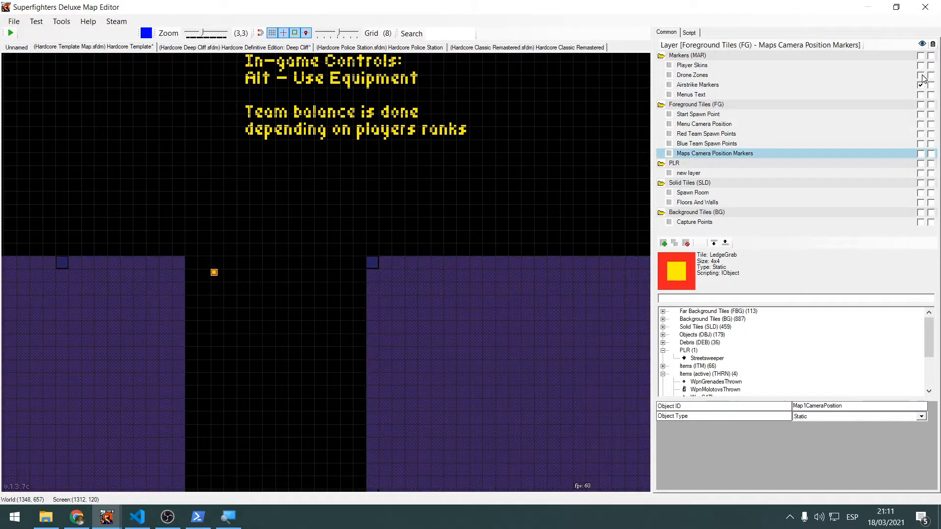
Look over the drone zones around the template maps and the upper edge beside the Map1CameraPosition marker
scroll(473, 218, "down", 2)
middle_click_drag(473, 218, 353, 261)
scroll(329, 272, "up", 2)
scroll(273, 279, "up", 1)
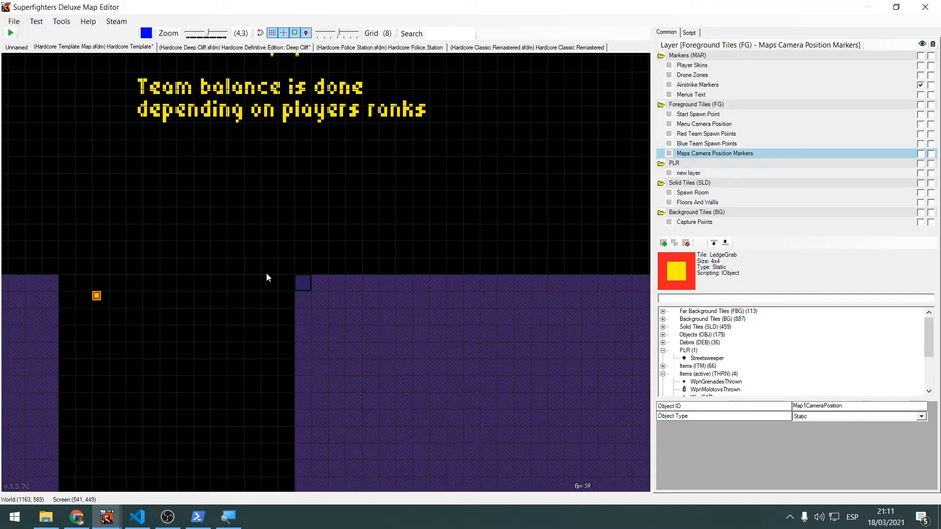
middle_click_drag(267, 273, 187, 97)
scroll(253, 260, "down", 1)
middle_click_drag(262, 298, 177, 58)
scroll(283, 238, "down", 1)
middle_click_drag(277, 247, 349, 386)
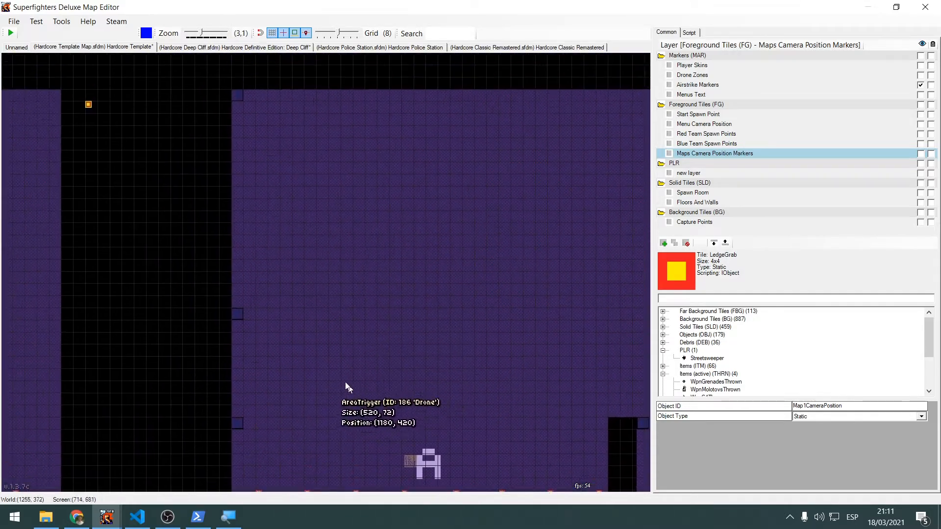
middle_click_drag(430, 388, 215, 219)
middle_click_drag(327, 215, 350, 300)
scroll(127, 131, "up", 1)
middle_click_drag(128, 132, 452, 170)
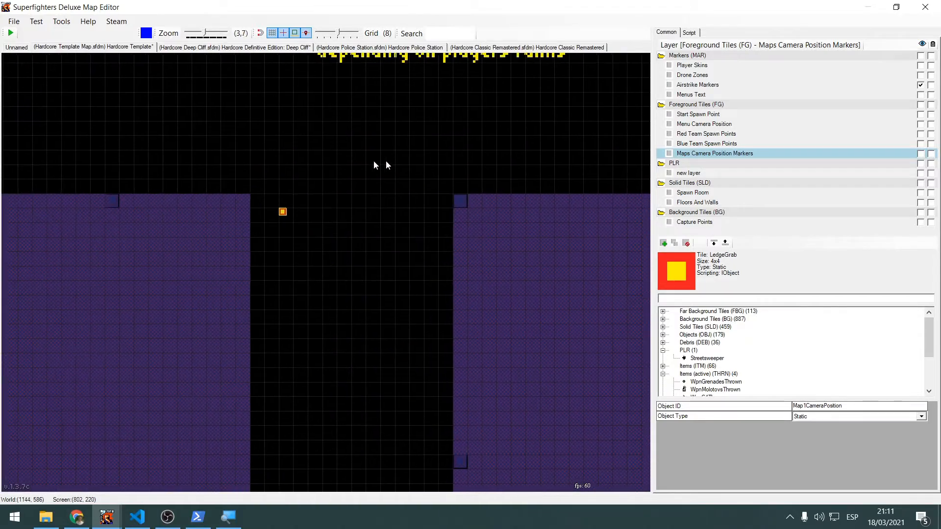
Inspect the Map1CameraPosition marker's position in the map editor and compare it with the WorldTop value in HardcoreTemplate.cs
mouse_move(282, 212)
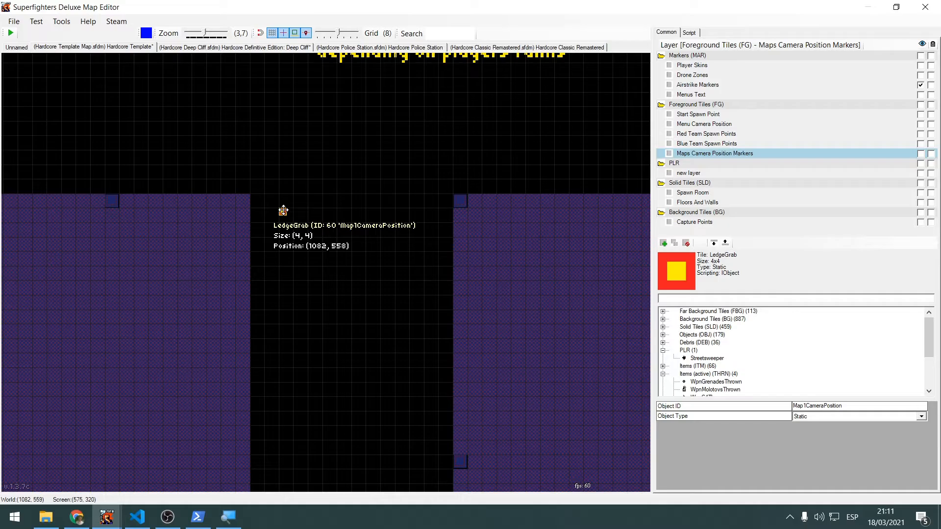
key("alt+Tab")
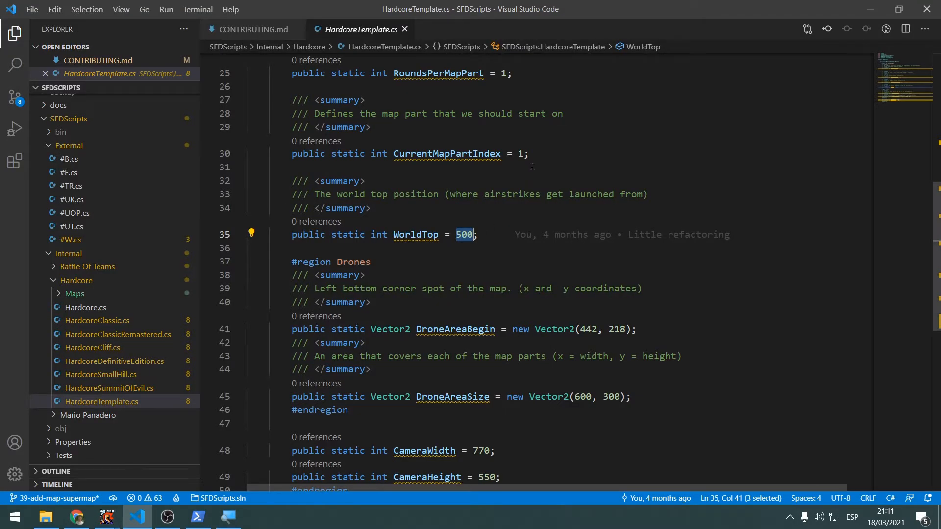
key("alt+Tab")
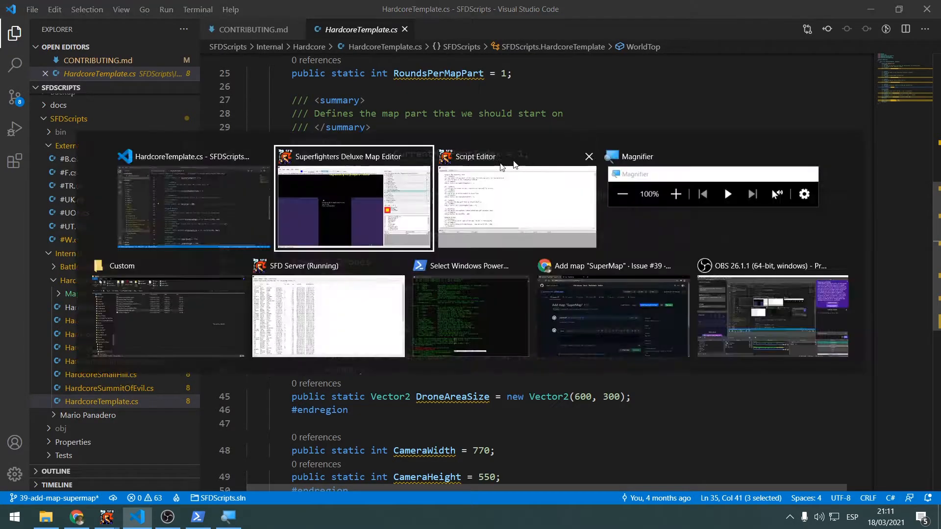
key("alt+Tab")
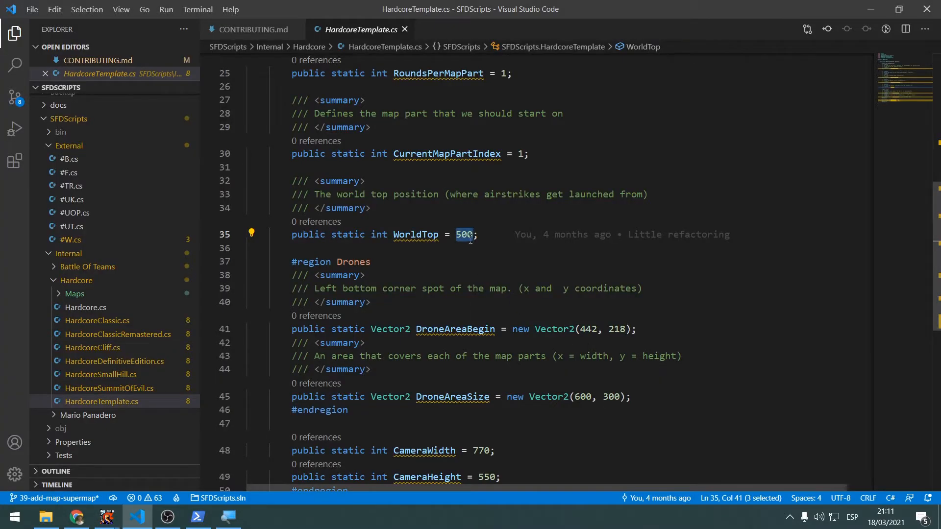
key("alt+Tab")
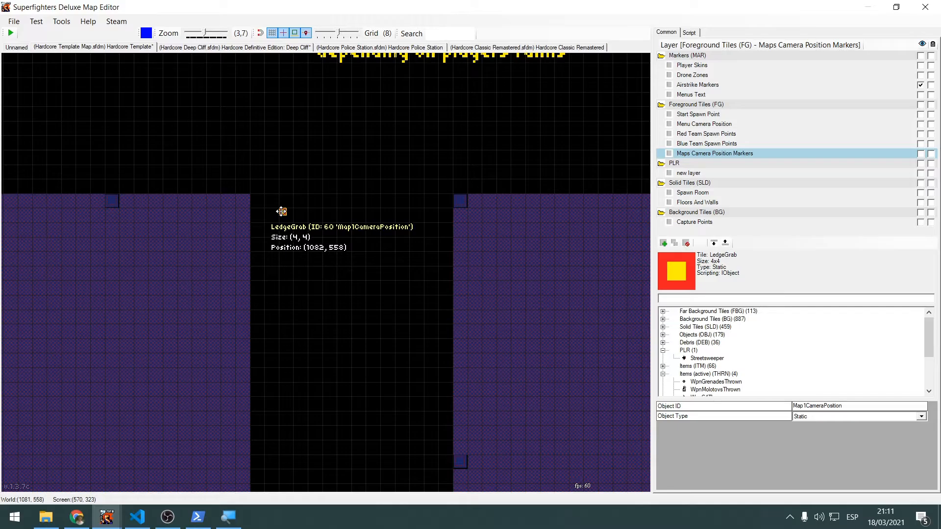
key("alt+Tab")
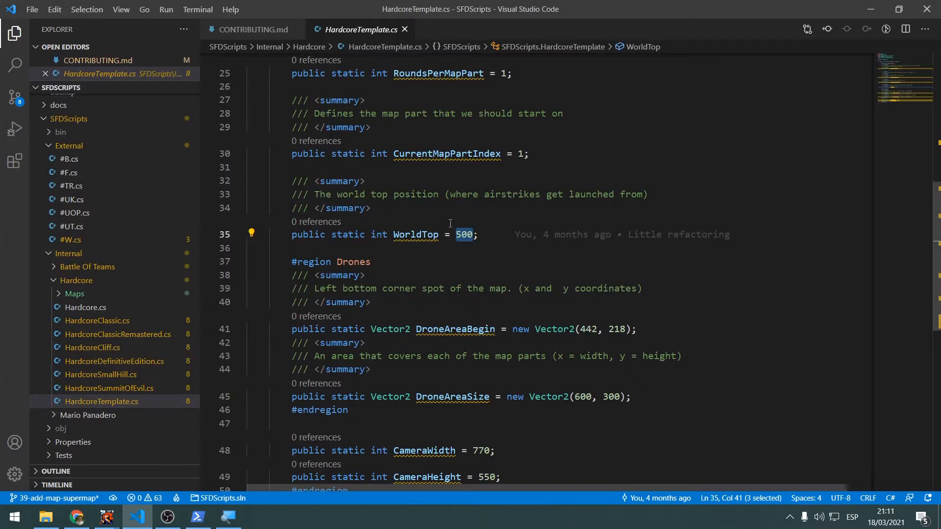
Highlight the DroneAreaBegin and DroneAreaSize variables in the Drones region, and the summary comment describing the map's left bottom corner
scroll(453, 315, "down", 2)
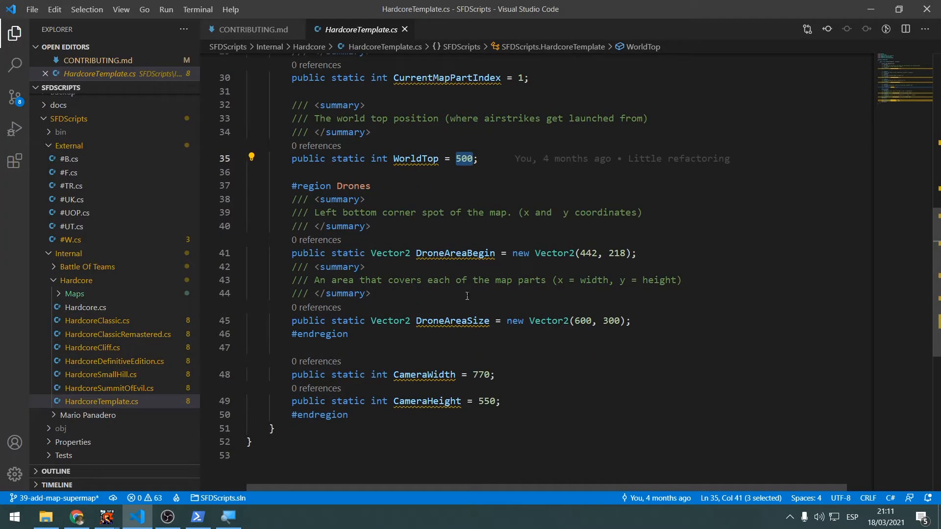
double_click(455, 253)
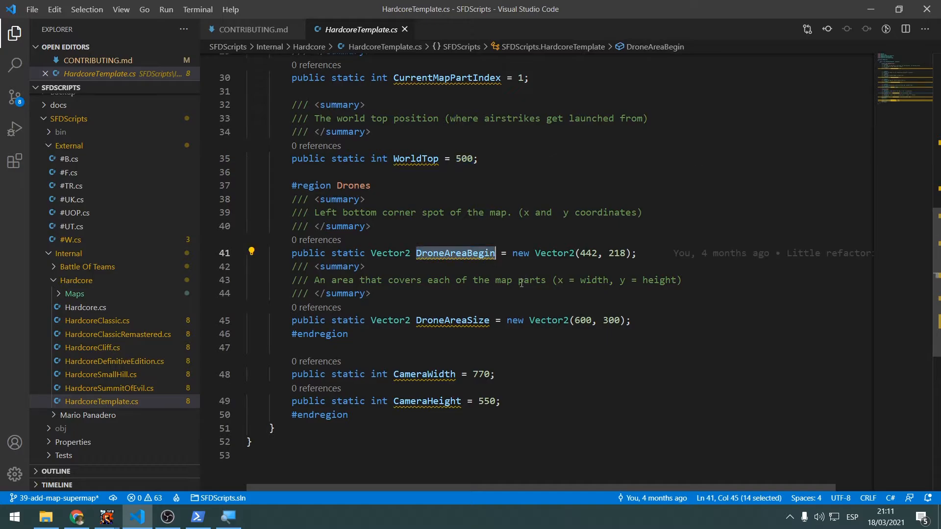
left_click(547, 236)
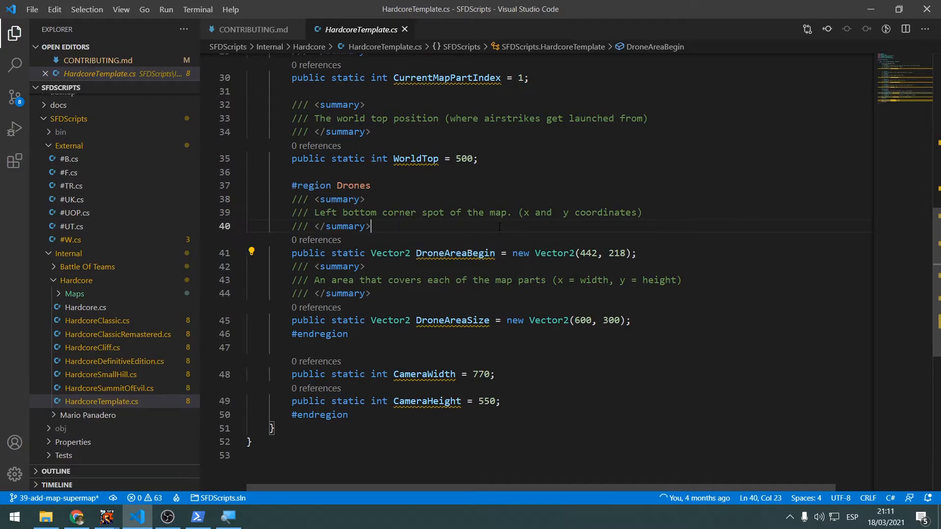
double_click(431, 256)
double_click(452, 321)
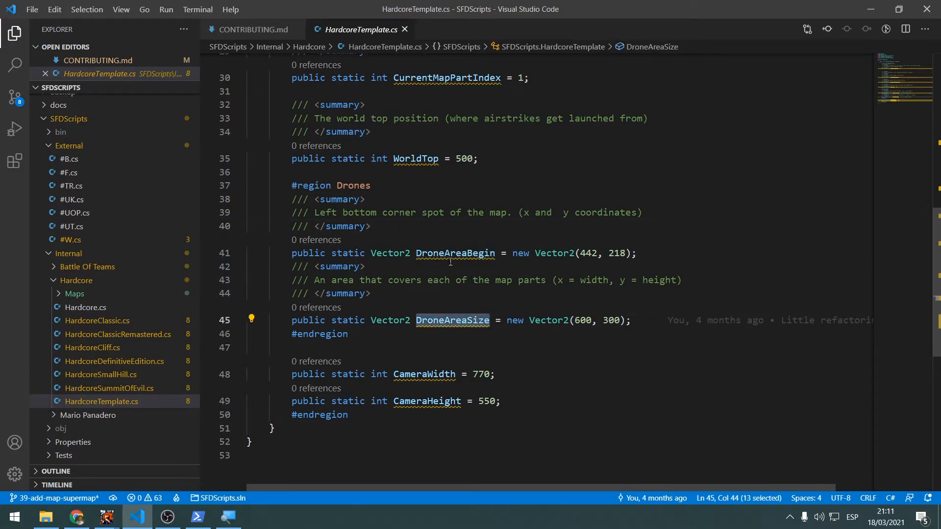
mouse_move(439, 254)
left_click_drag(406, 224, 196, 201)
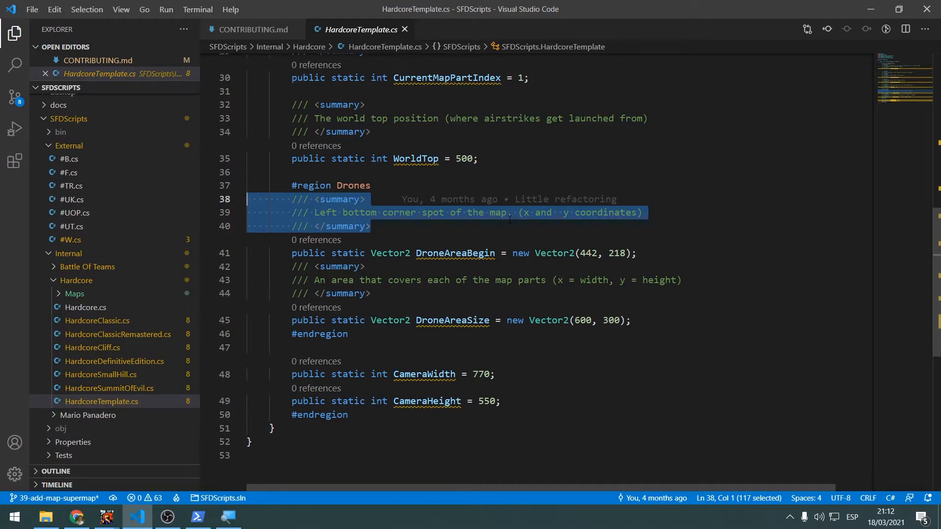
Highlight DroneAreaBegin and its coordinates in HardcoreTemplate.cs and compare them with the LedgeGrab marker at the first template map's lower left corner
double_click(455, 253)
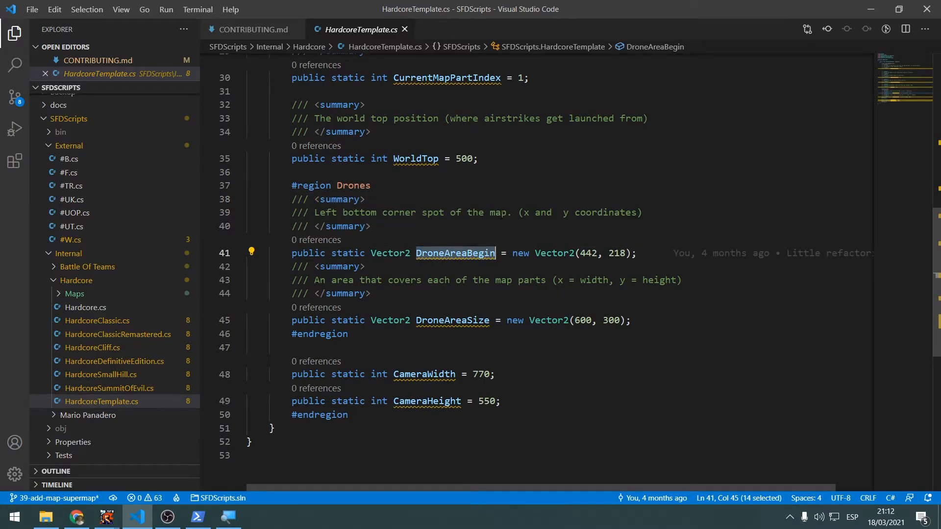
key("alt+Tab")
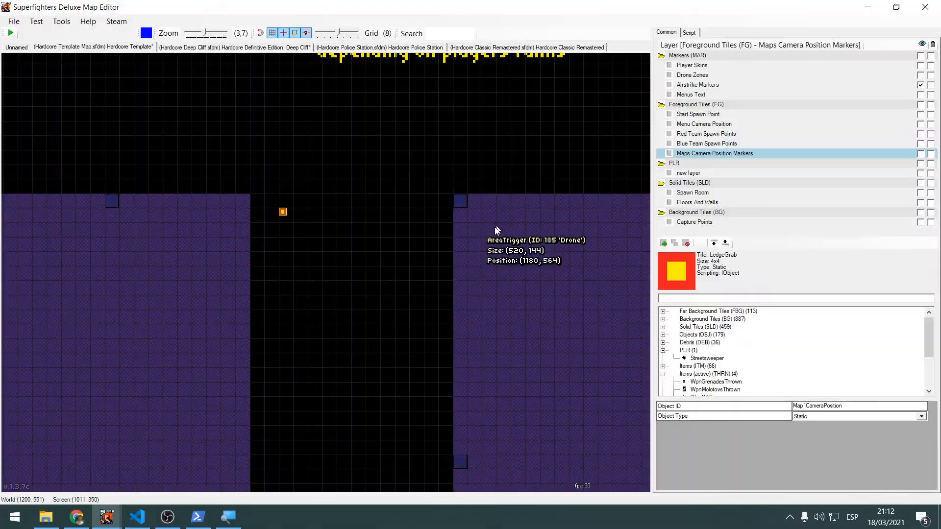
scroll(351, 294, "down", 2)
middle_click_drag(351, 295, 465, 216)
scroll(465, 216, "down", 2)
scroll(485, 230, "down", 4)
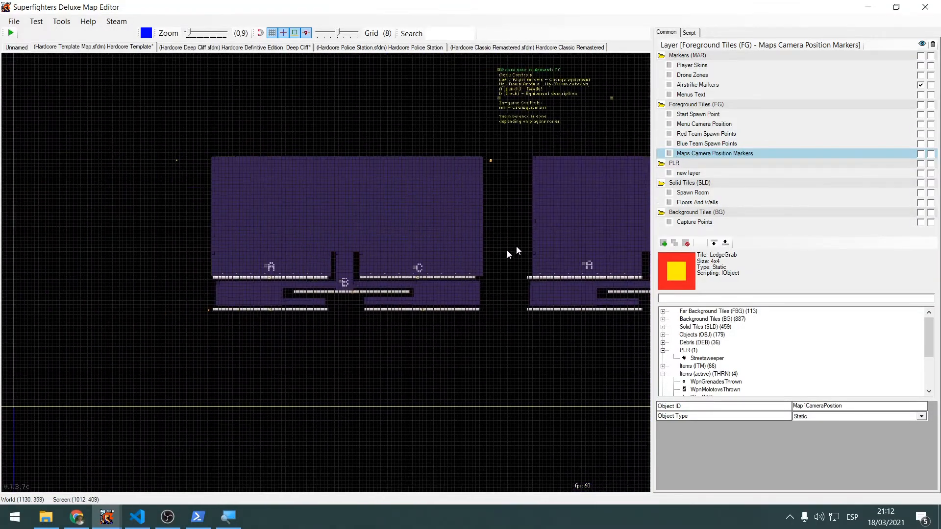
scroll(234, 304, "up", 5)
left_click(247, 300)
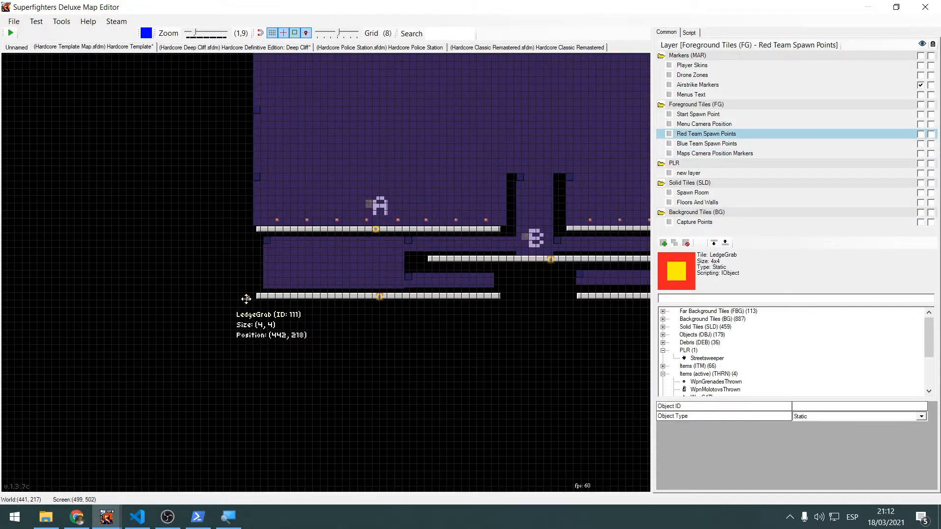
scroll(248, 301, "up", 8)
scroll(251, 302, "up", 1)
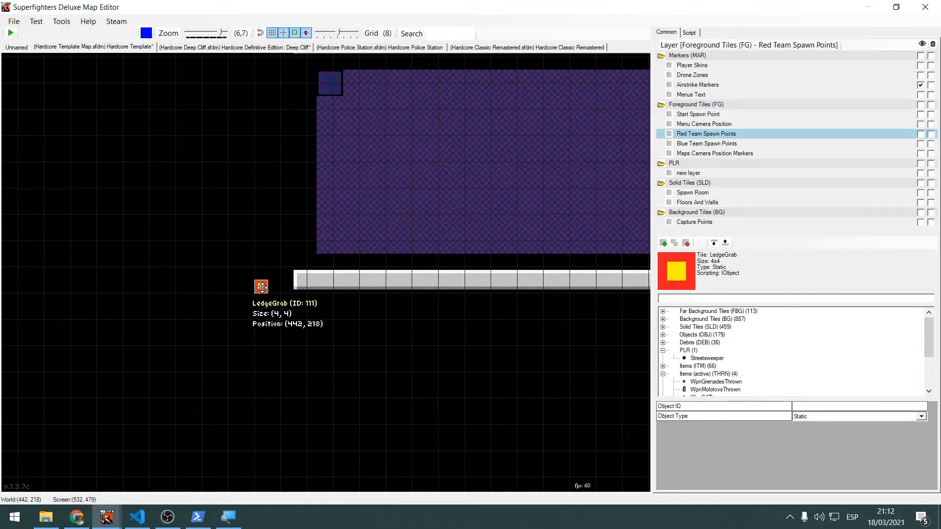
key("alt+Tab")
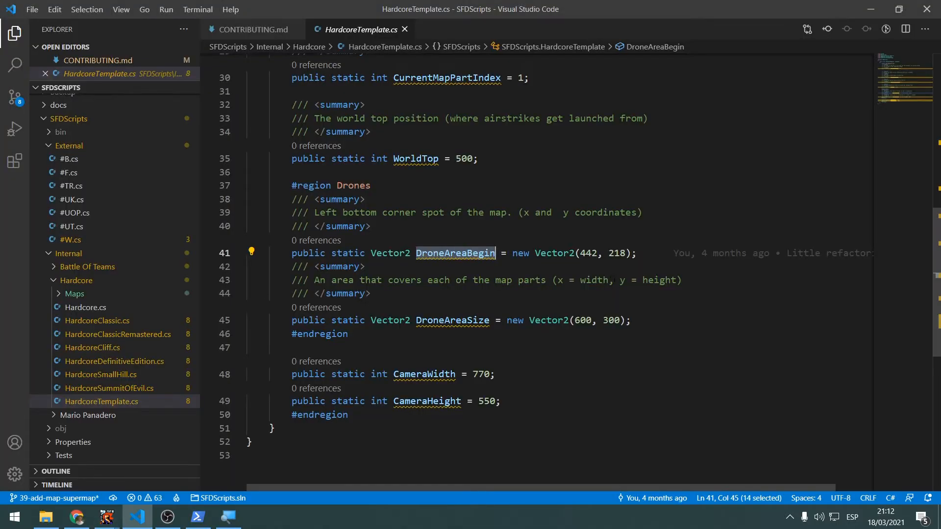
left_click_drag(580, 253, 626, 254)
Switch to the map editor, look over the template maps' extents and select the LedgeGrab marker at the first map's lower left corner
key("alt+Tab")
scroll(500, 255, "down", 4)
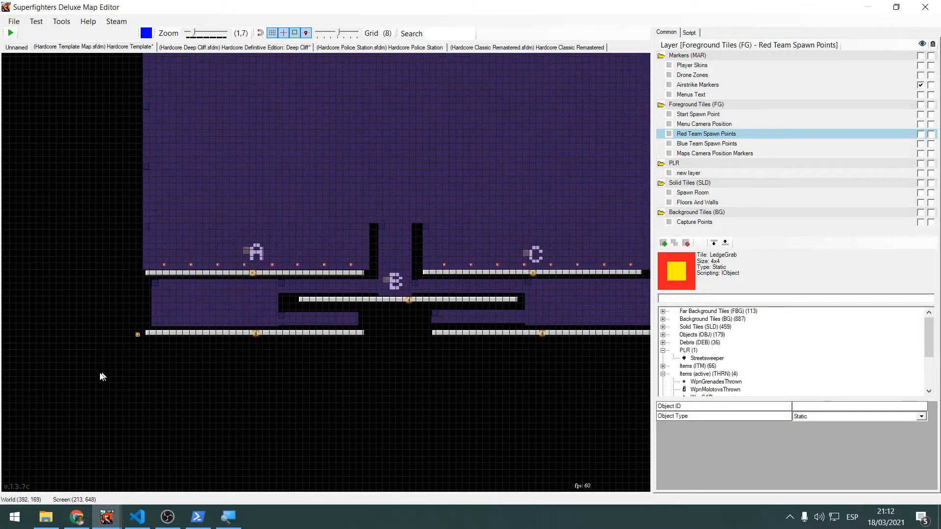
scroll(130, 341, "up", 2)
scroll(93, 372, "down", 4)
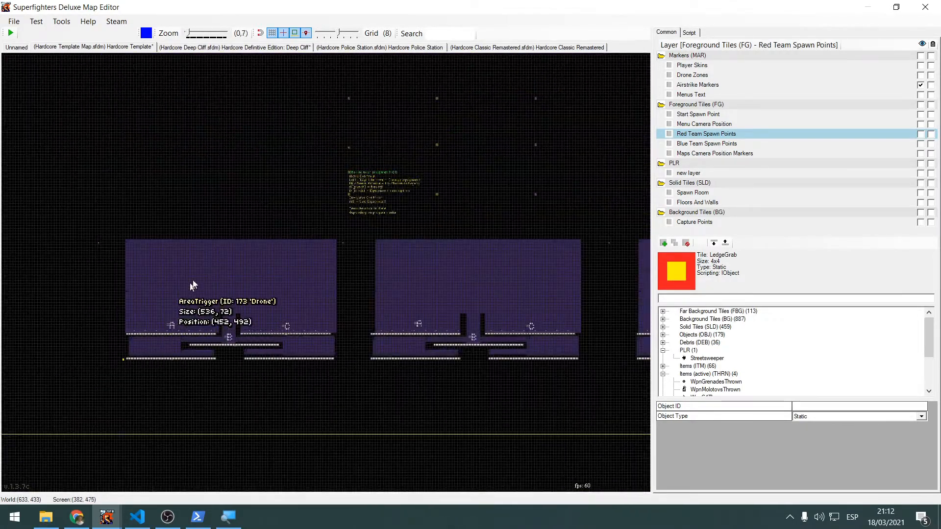
middle_click_drag(126, 194, 211, 178)
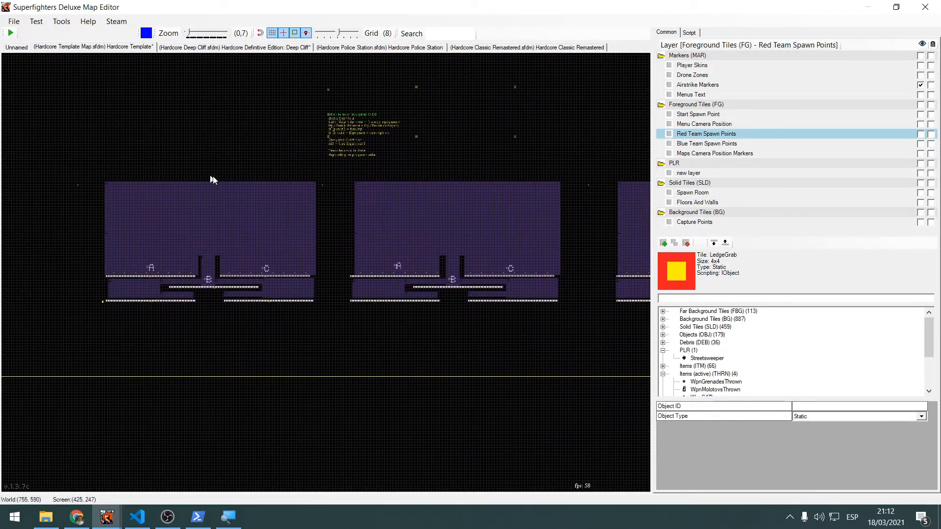
left_click(325, 341)
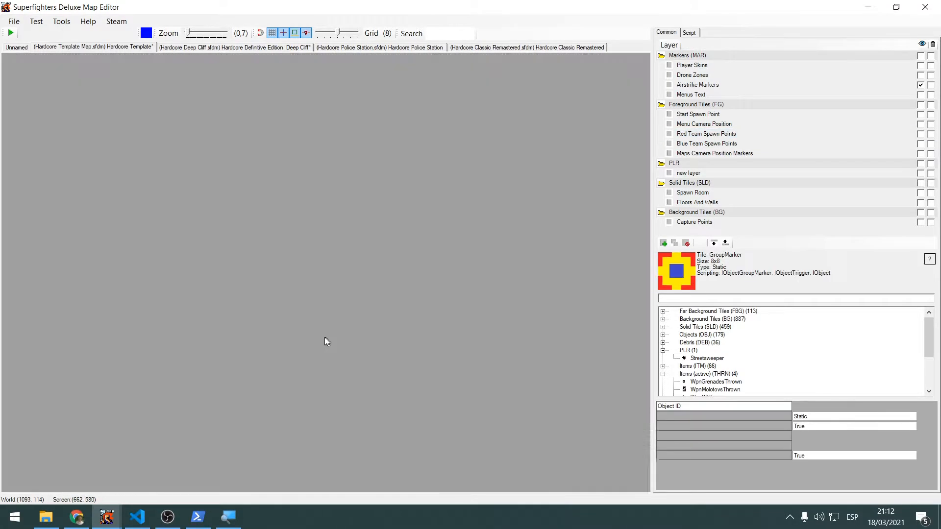
scroll(148, 326, "up", 4)
scroll(340, 395, "up", 4)
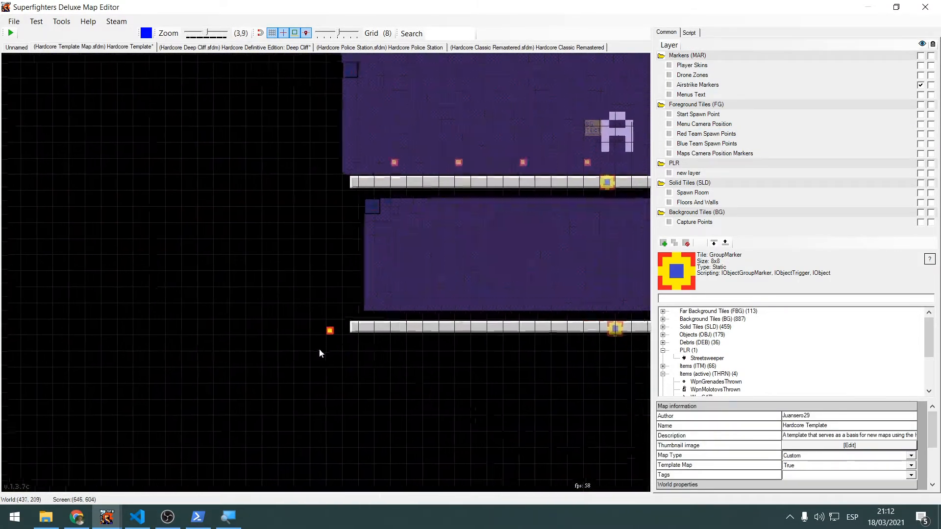
left_click(331, 331)
Return to HardcoreTemplate.cs in Visual Studio Code and put the cursor at the width value of DroneAreaSize
key("alt+Tab")
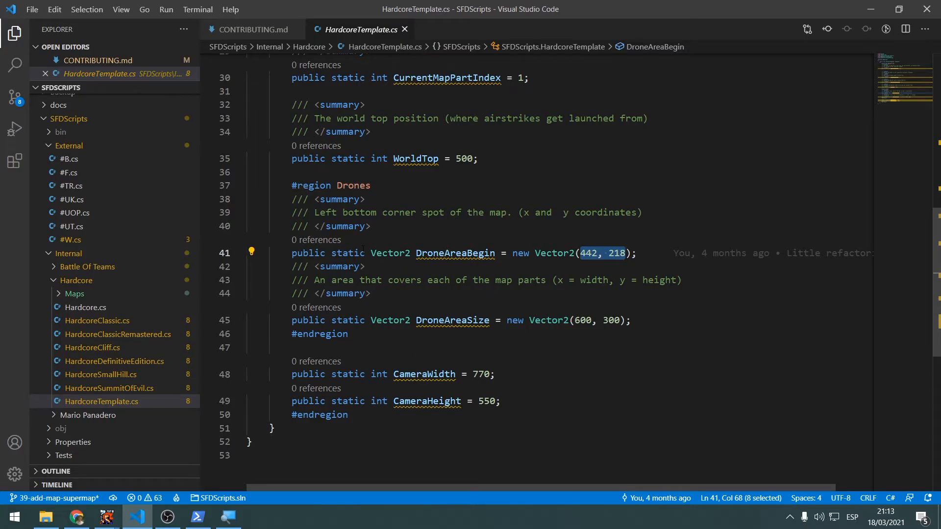
mouse_move(452, 254)
mouse_move(577, 319)
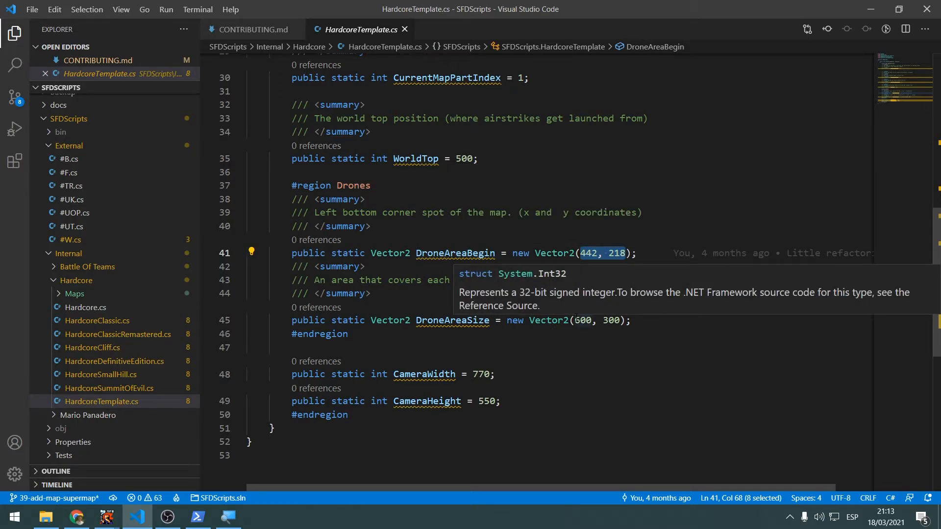
left_click(576, 320)
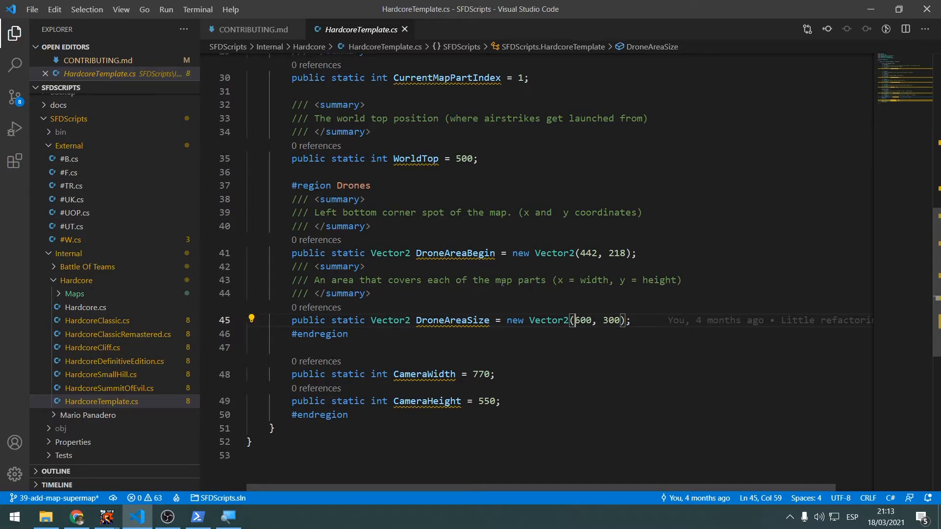
Switch to the map editor, find the AreaTrigger tile with "areatri" and place it over the whole first template map, sized about 640 by 368
key("alt+Tab")
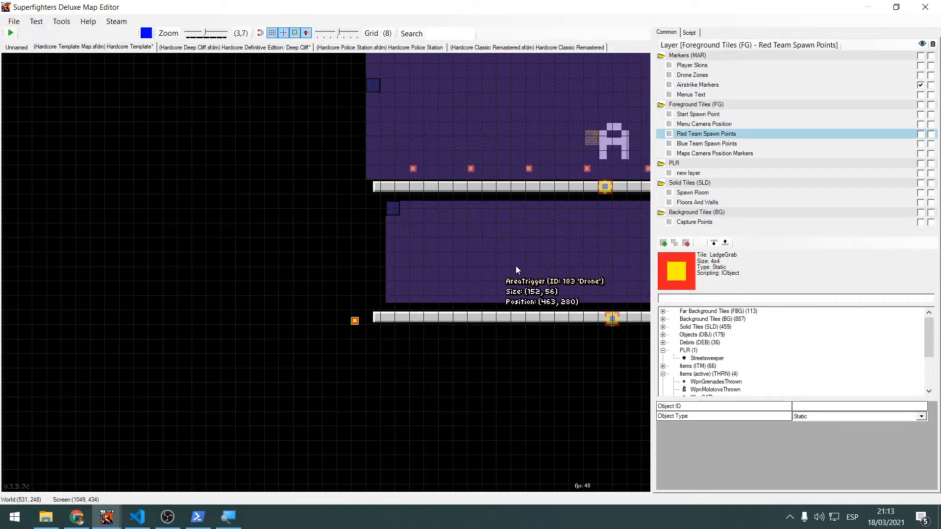
middle_click_drag(505, 314, 299, 411)
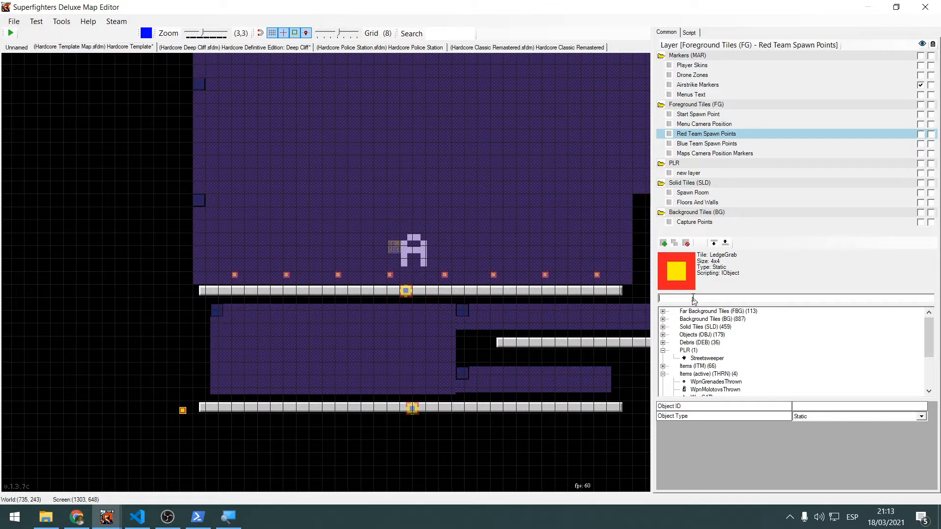
type("areatri")
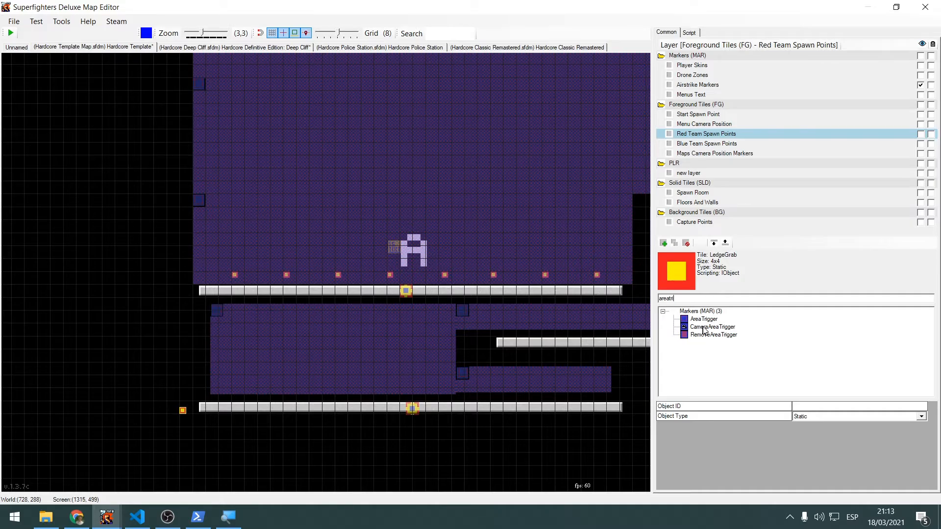
left_click_drag(704, 319, 141, 209)
scroll(168, 115, "down", 2)
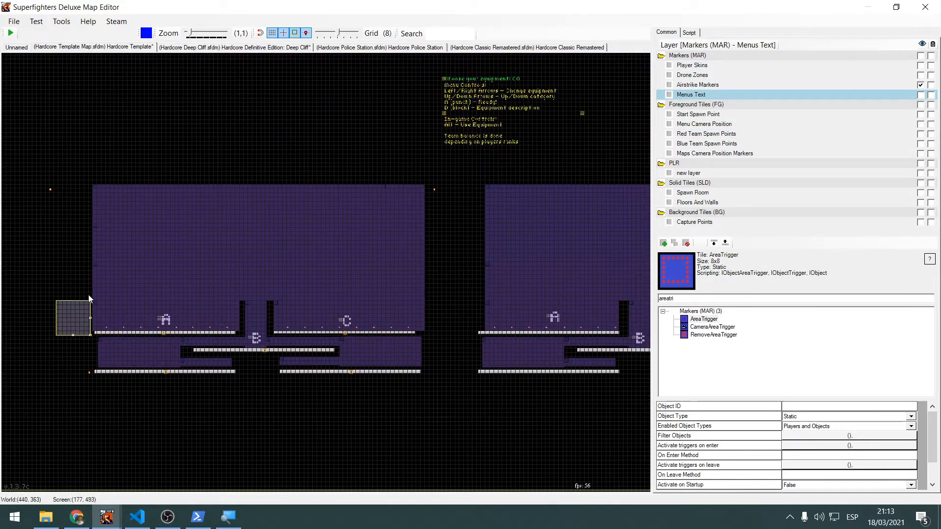
left_click_drag(76, 314, 429, 348)
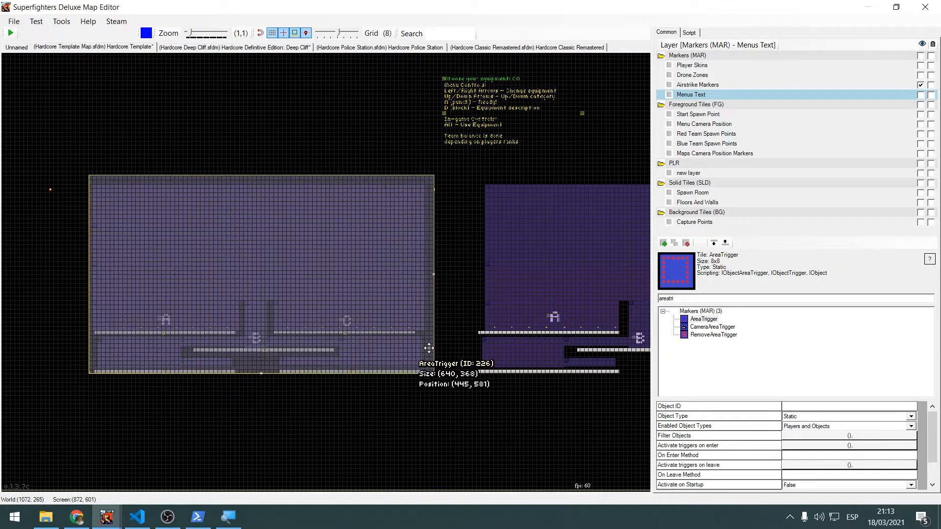
Highlight the width value of DroneAreaSize in HardcoreTemplate.cs and compare it with the AreaTrigger covering the first template map
scroll(122, 420, "up", 3)
scroll(157, 320, "down", 5)
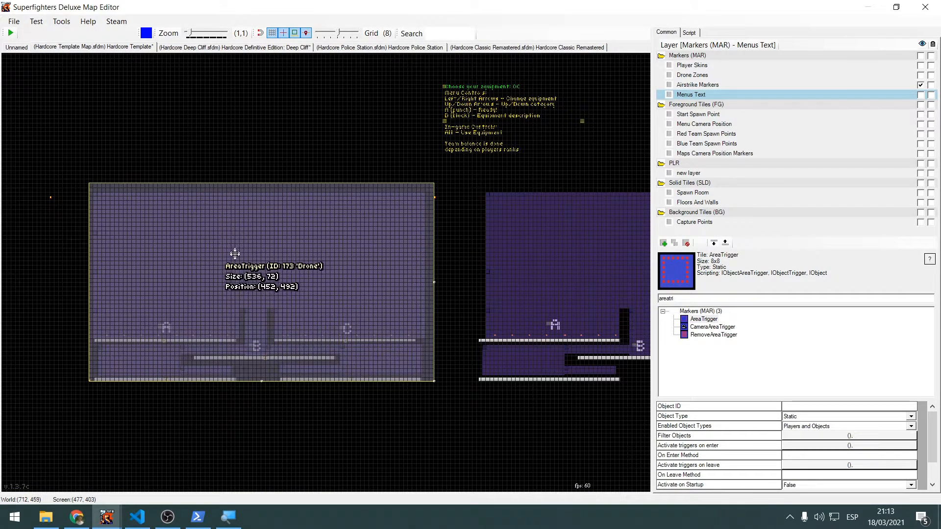
key("alt+Tab")
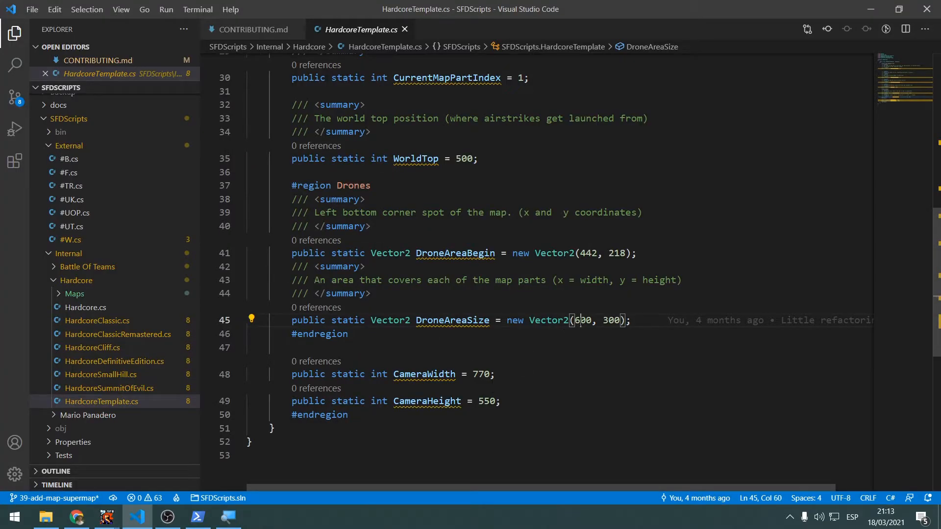
double_click(584, 320)
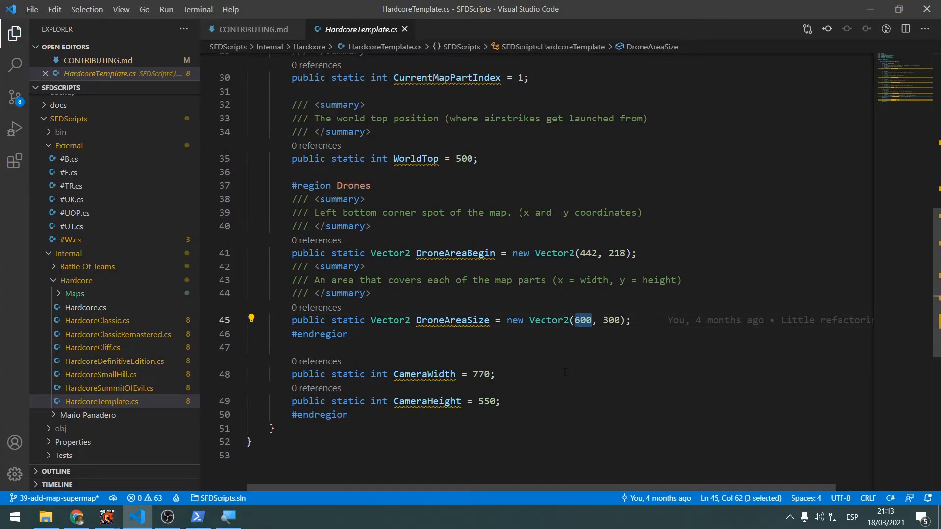
key("alt+Tab")
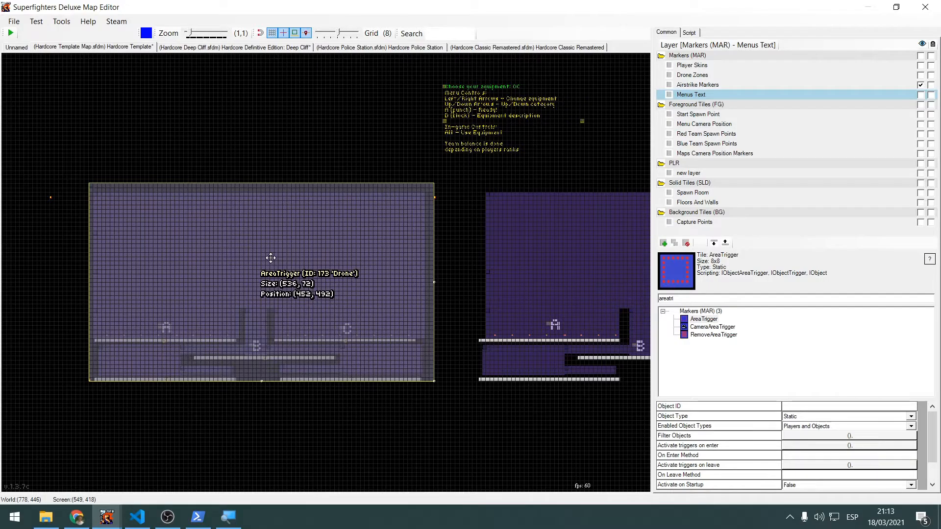
key("alt+Tab")
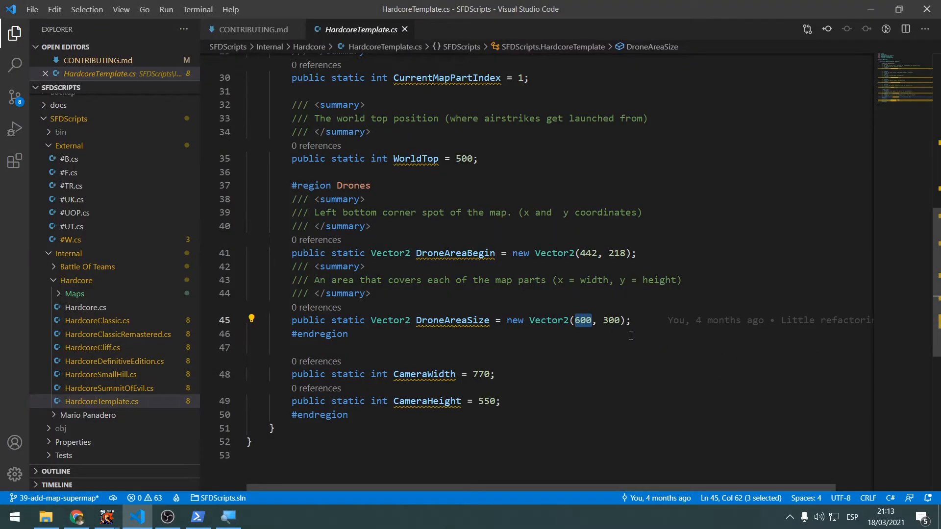
key("alt+Tab")
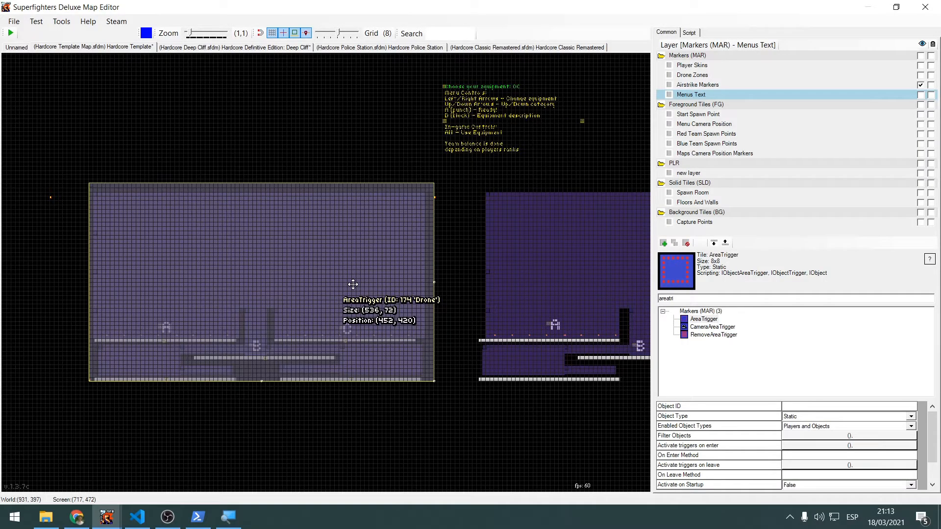
Highlight the height and width values of DroneAreaSize and check them against the AreaTrigger in the map editor
key("alt+Tab")
double_click(612, 321)
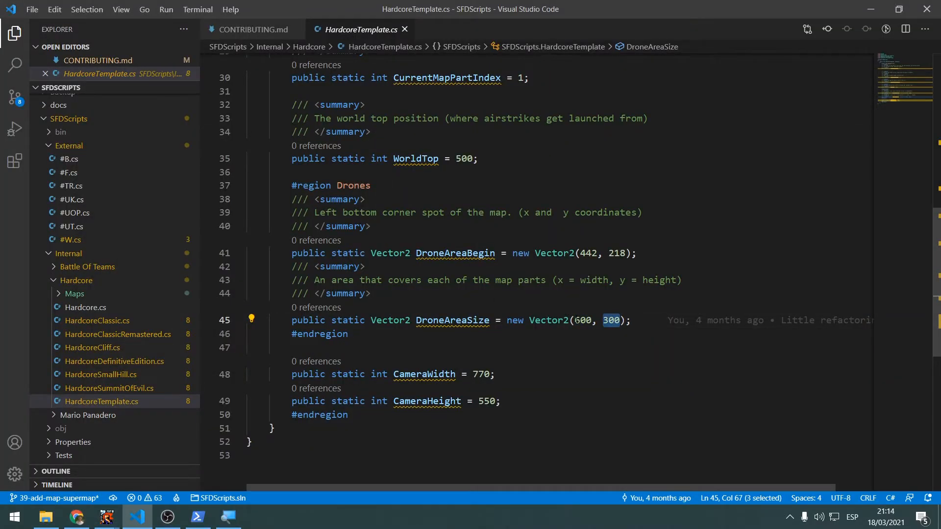
double_click(578, 320)
key("alt+Tab")
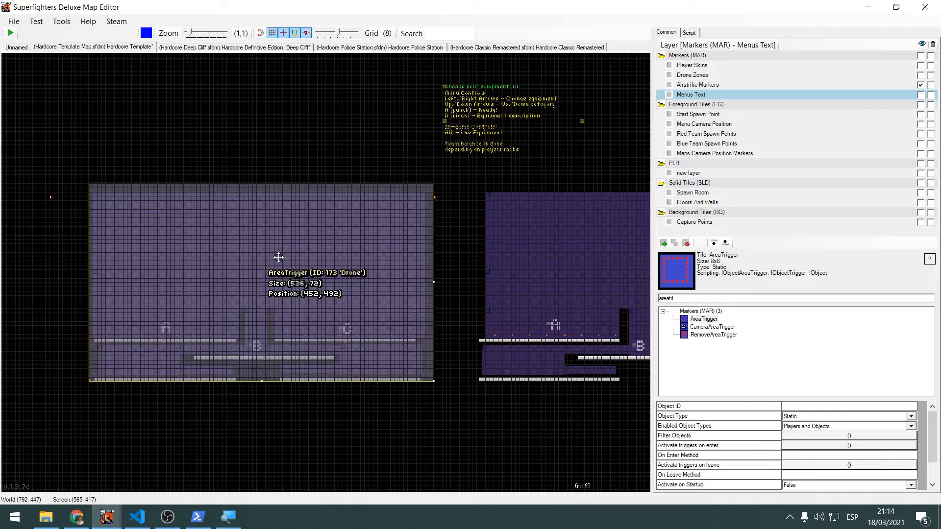
key("alt+Tab")
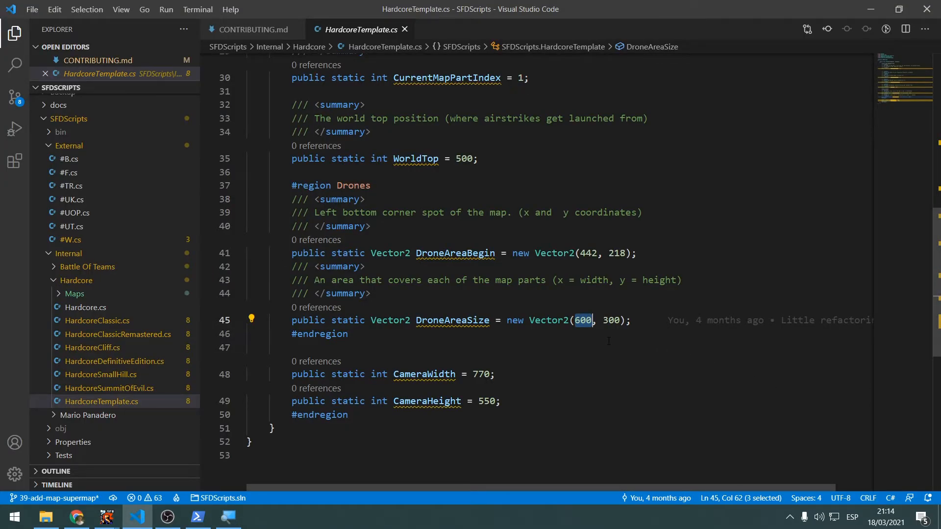
key("alt+Tab")
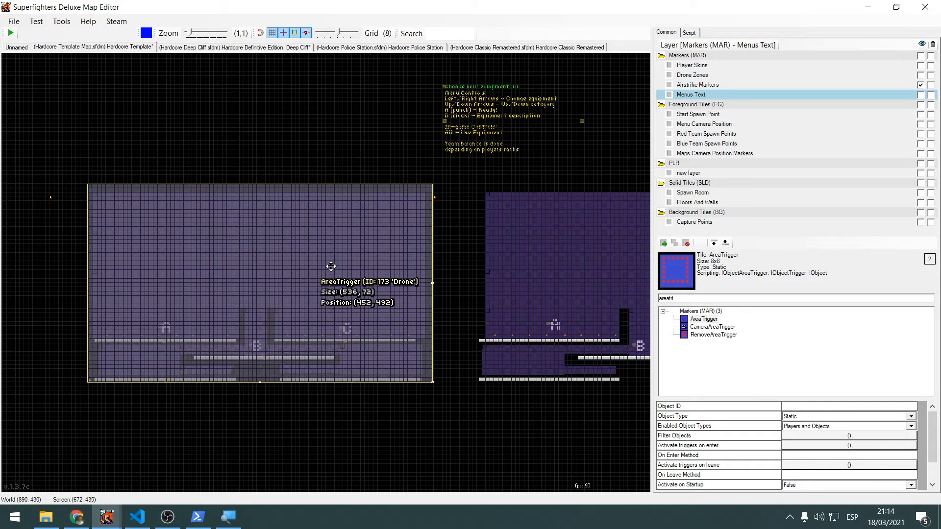
Return to HardcoreTemplate.cs and highlight the CameraWidth and CameraHeight variables below the Drones region
key("alt+Tab")
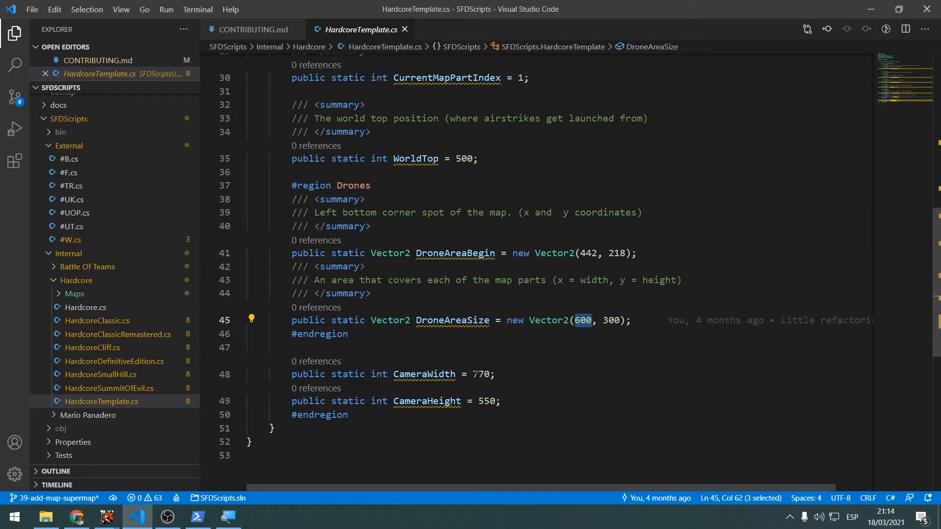
scroll(465, 368, "down", 2)
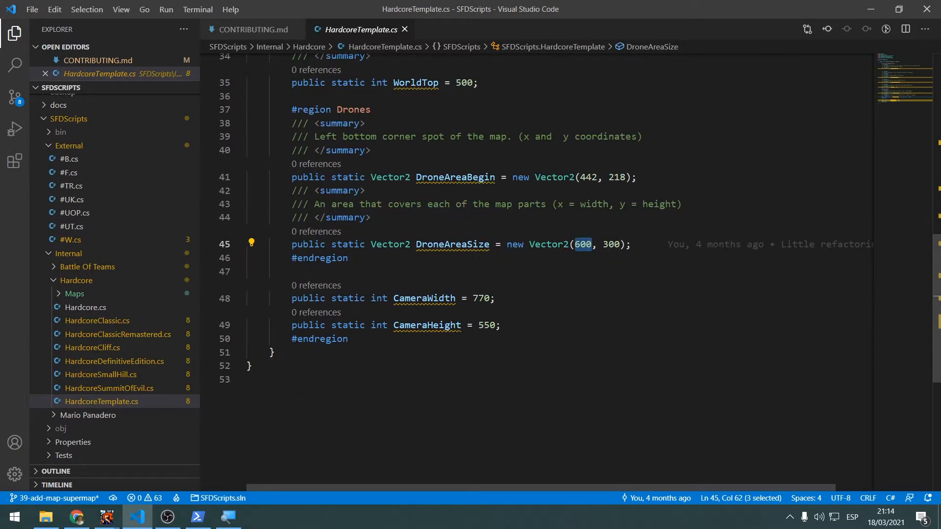
double_click(425, 298)
double_click(429, 325)
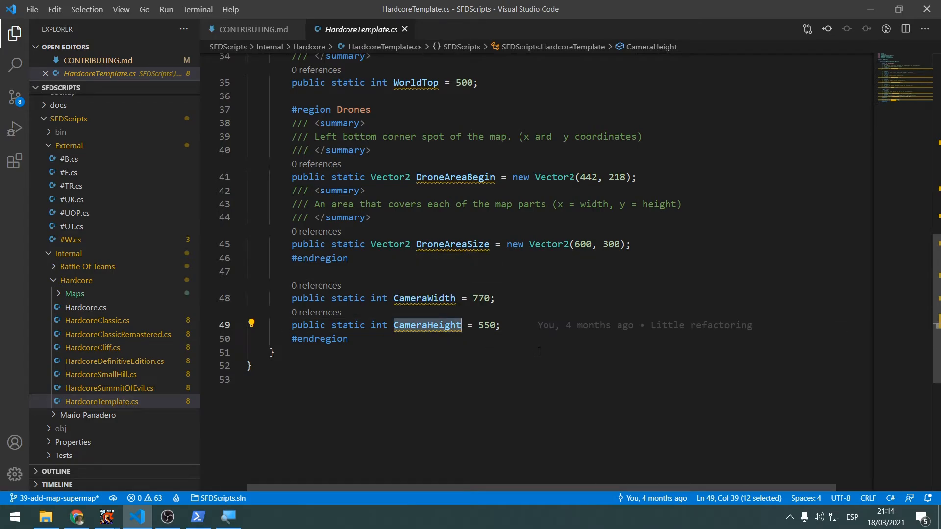
Examine the template map with capture points A, B and C in the map editor, then highlight CameraWidth in HardcoreTemplate.cs
key("alt+Tab")
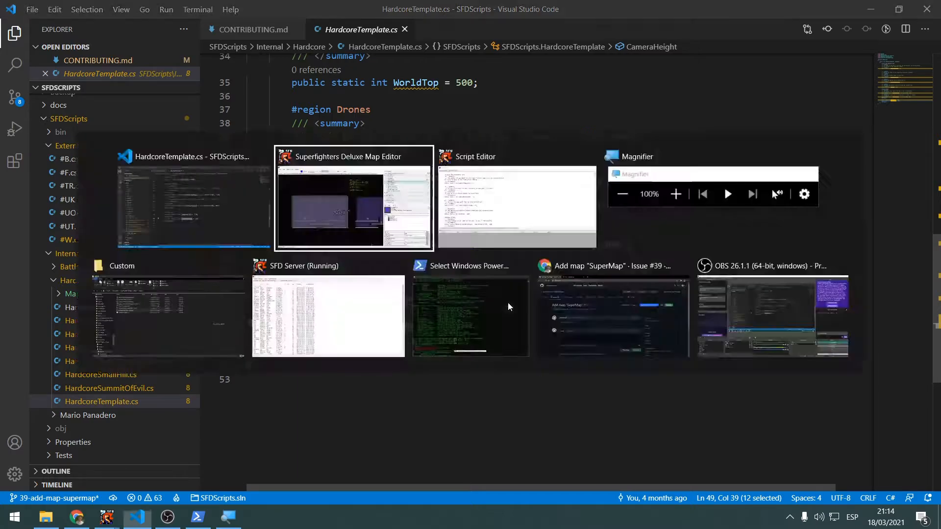
scroll(475, 304, "down", 4)
middle_click_drag(496, 256, 254, 324)
scroll(255, 325, "up", 2)
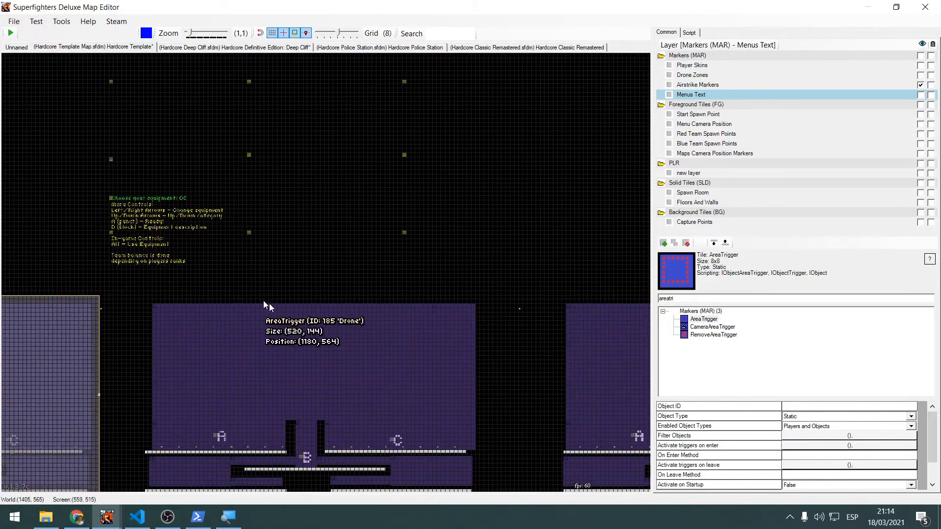
middle_click_drag(252, 280, 279, 204)
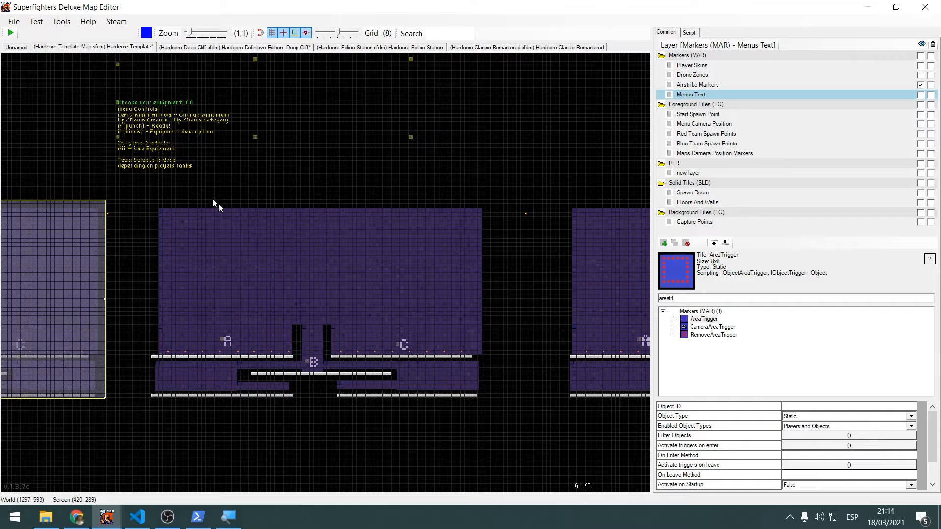
key("alt+Tab")
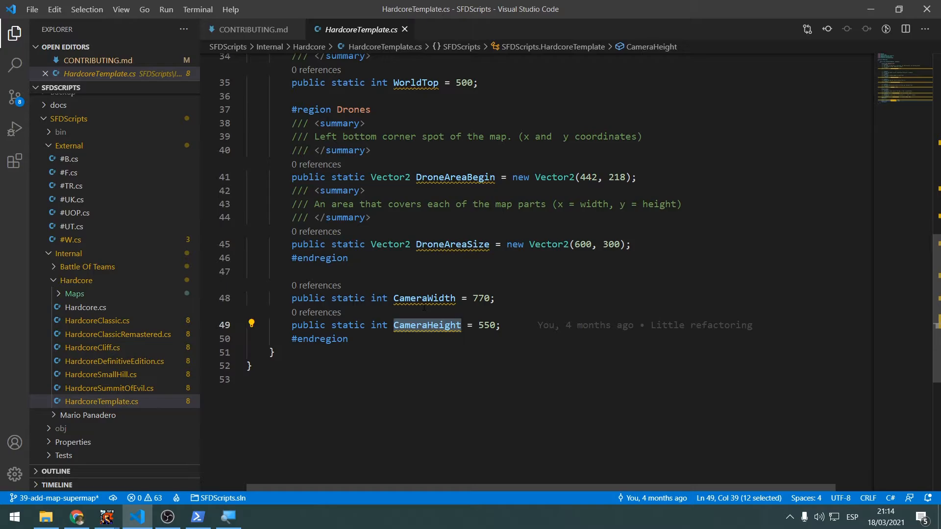
double_click(397, 297)
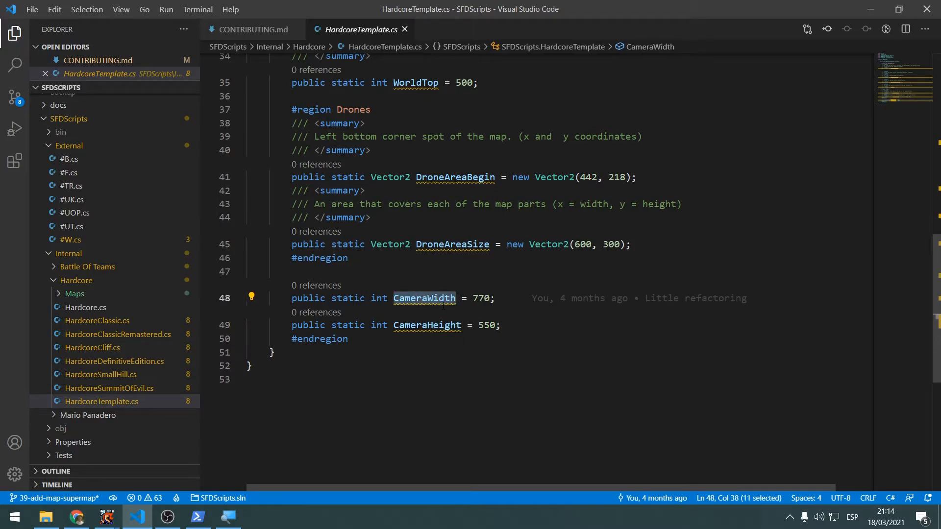
Test-run the Hardcore Template map from the map editor, ready the player, check the match camera framing, and close the test
key("alt+Tab")
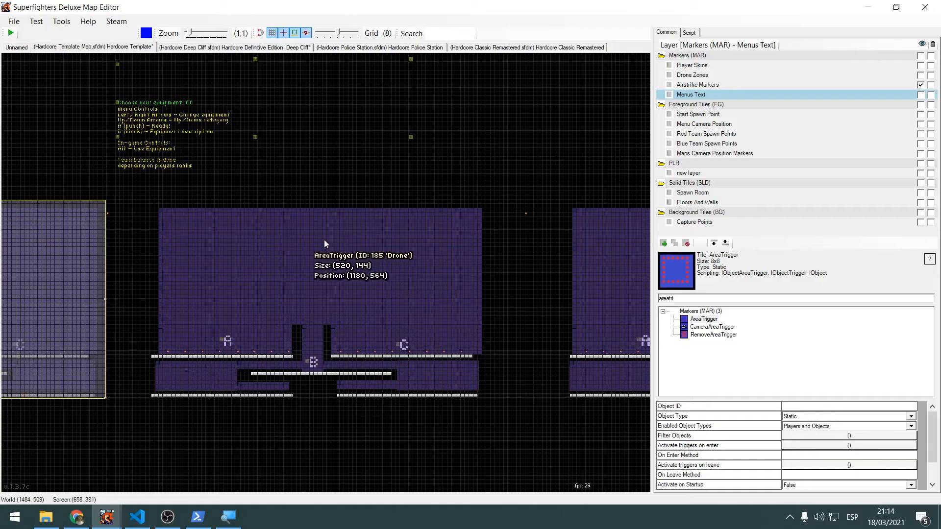
left_click(11, 33)
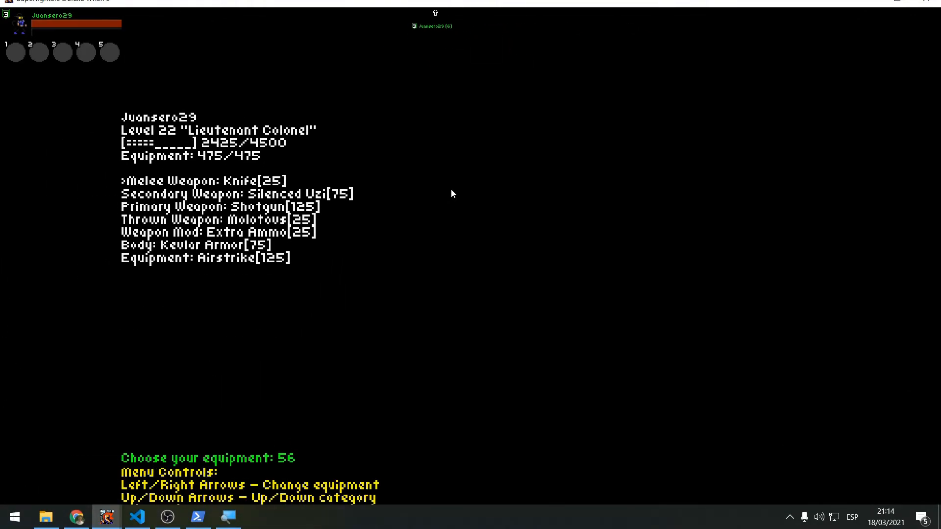
left_click_drag(685, 2, 638, 0)
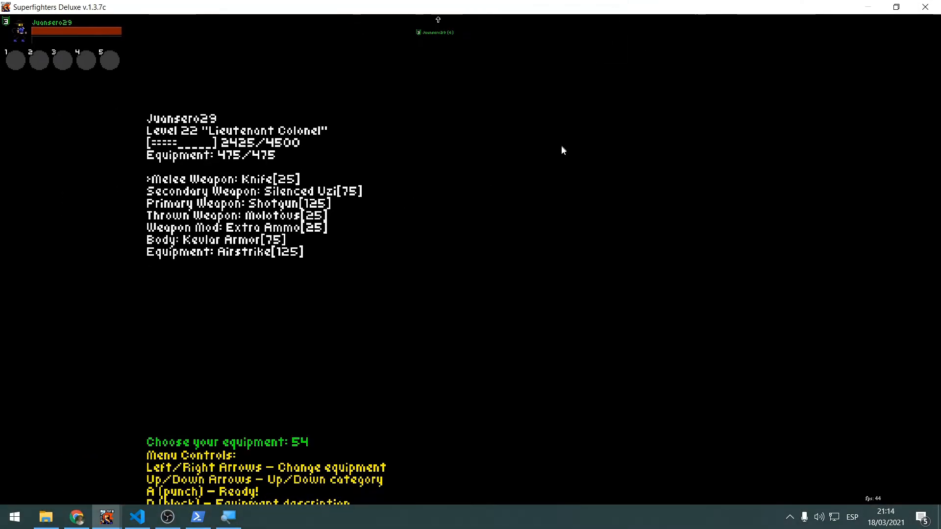
key("a")
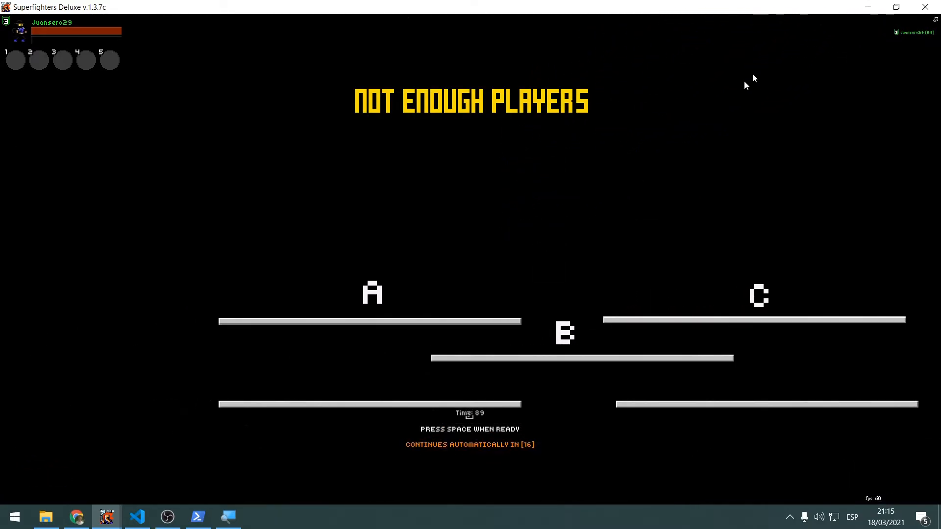
left_click(866, 7)
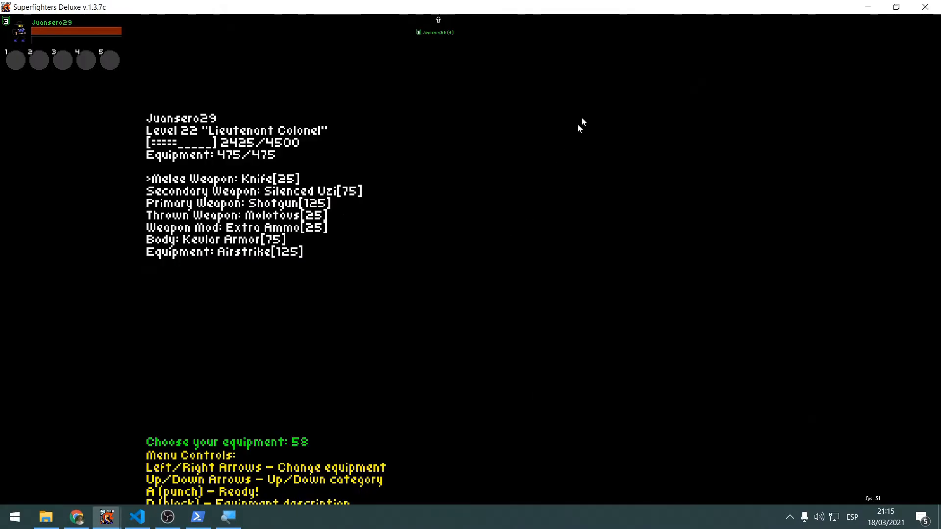
left_click(922, 5)
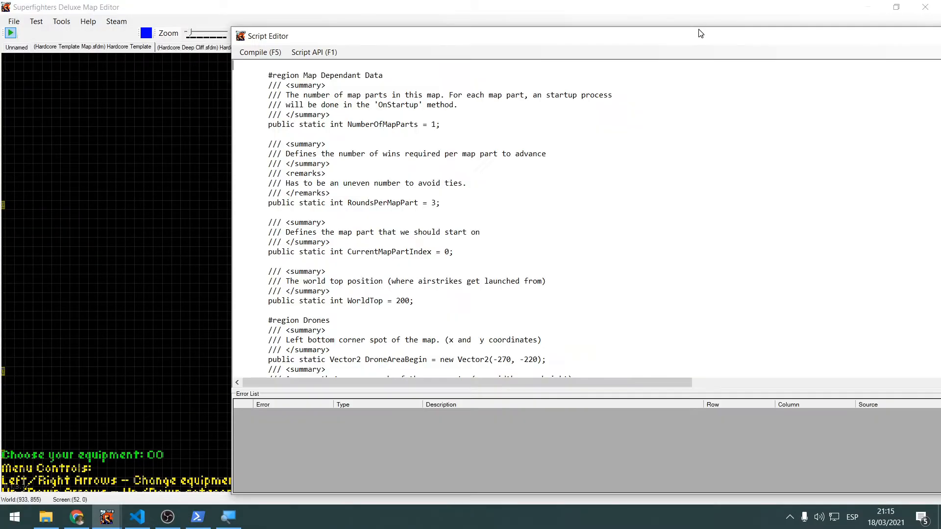
Set IsDebug to true in the map script's Debug region and highlight the remarks describing what debug mode changes
scroll(427, 187, "down", 11)
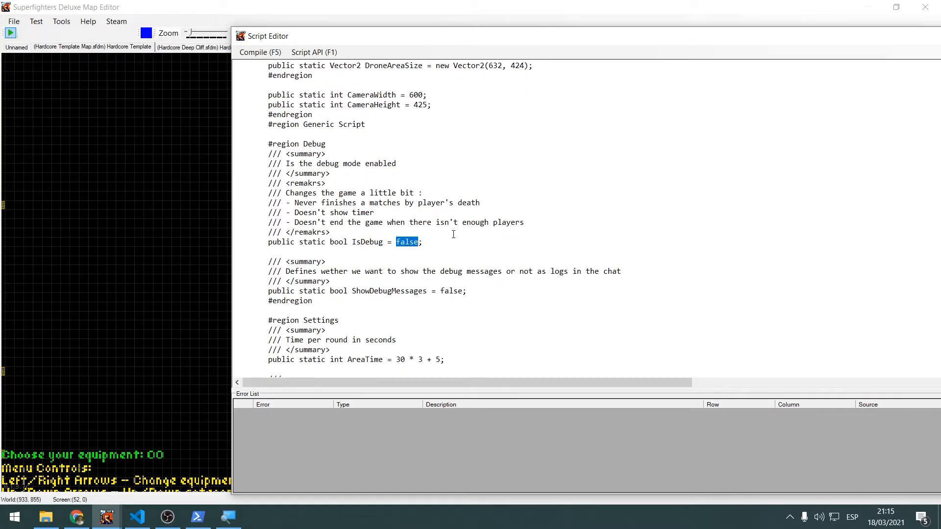
type("tru")
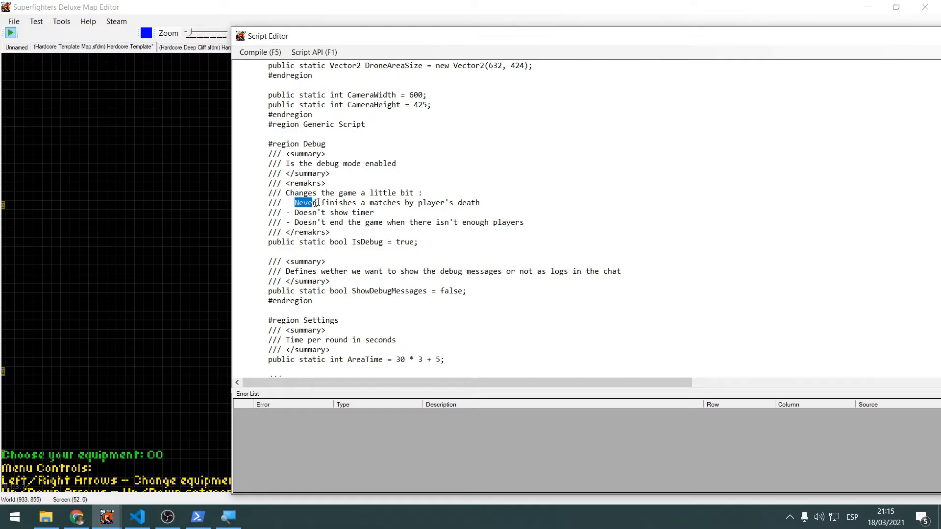
left_click_drag(317, 203, 504, 201)
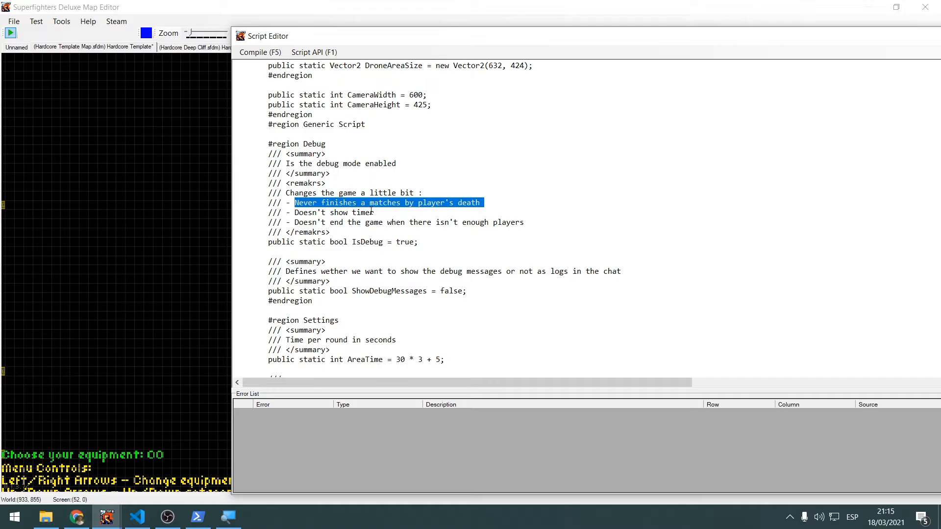
left_click(393, 216)
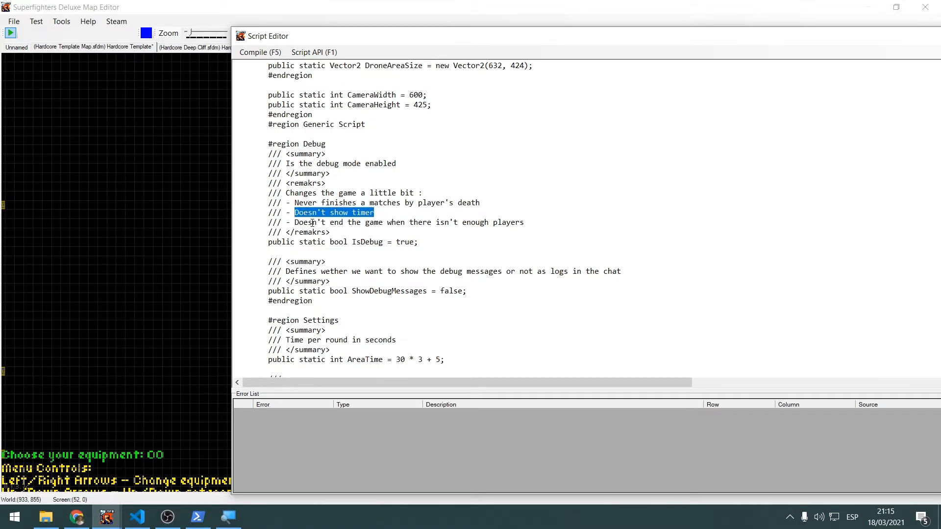
left_click_drag(301, 225, 351, 228)
left_click_drag(418, 230, 545, 224)
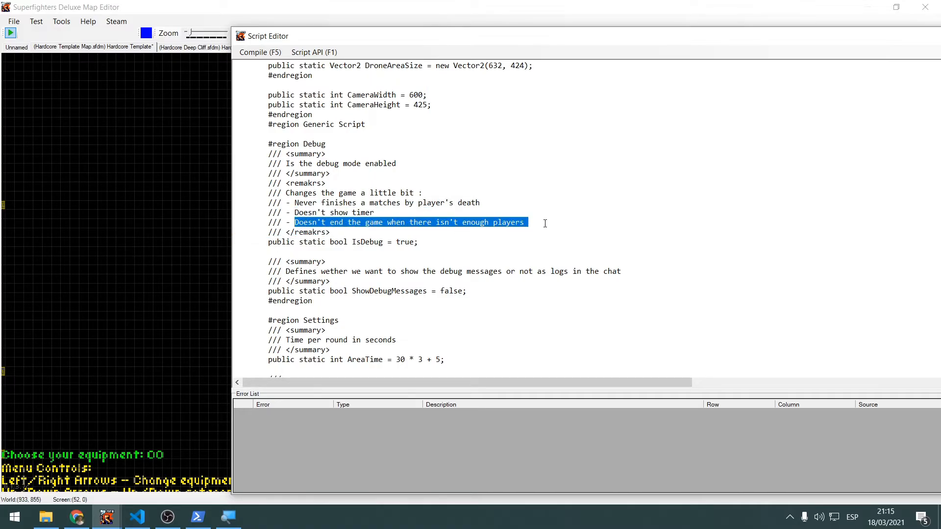
Compile the Hardcore Template map script, dismiss the compile message, and close the Script Editor
left_click(138, 218)
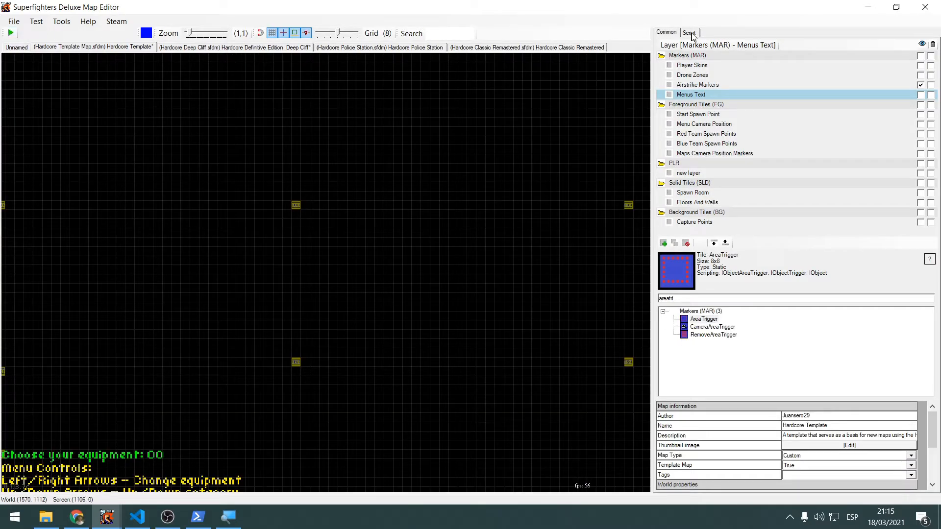
left_click(690, 33)
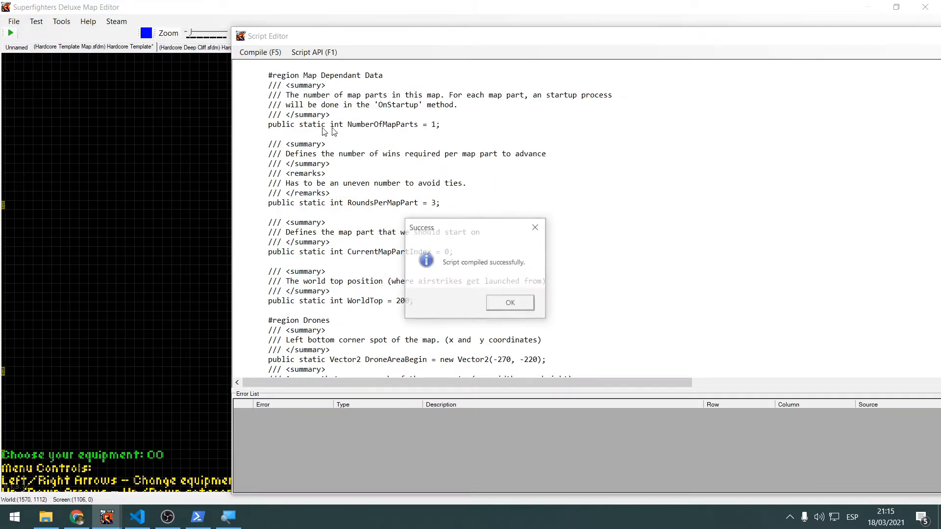
left_click(520, 297)
left_click_drag(507, 37, 222, 63)
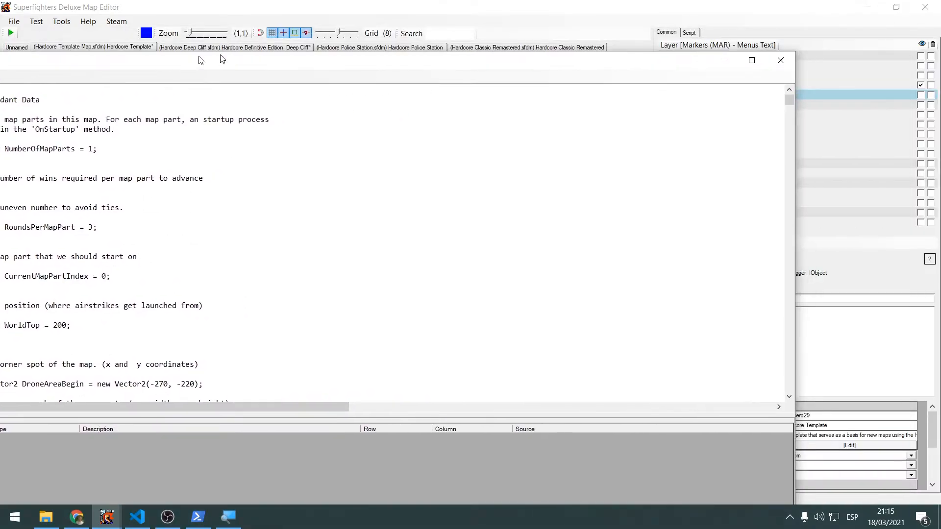
left_click(781, 62)
Run the map test in debug mode, ready the player, and move the character to capture point B
left_click(10, 33)
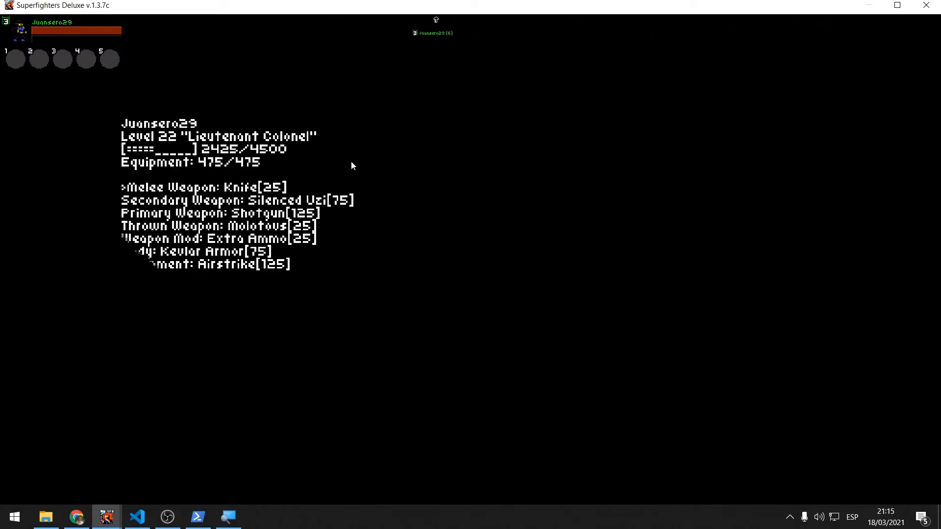
key("a")
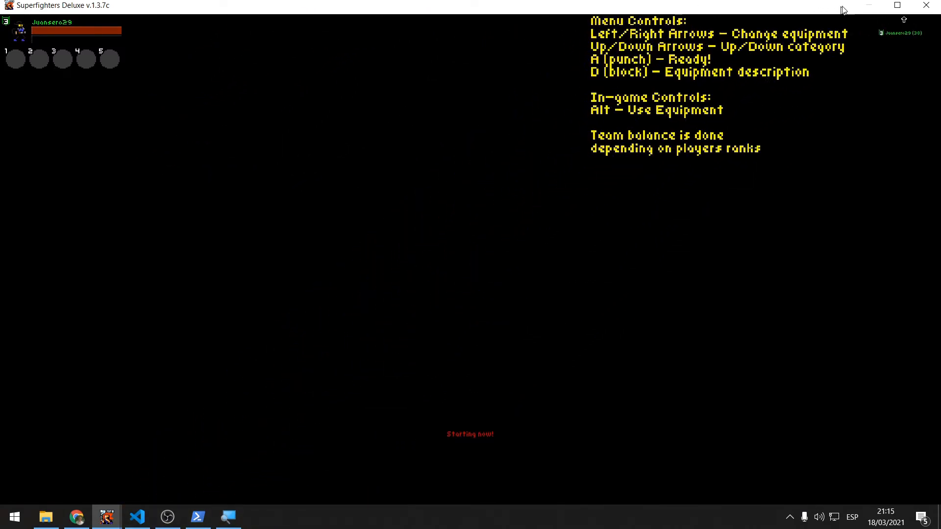
left_click(897, 7)
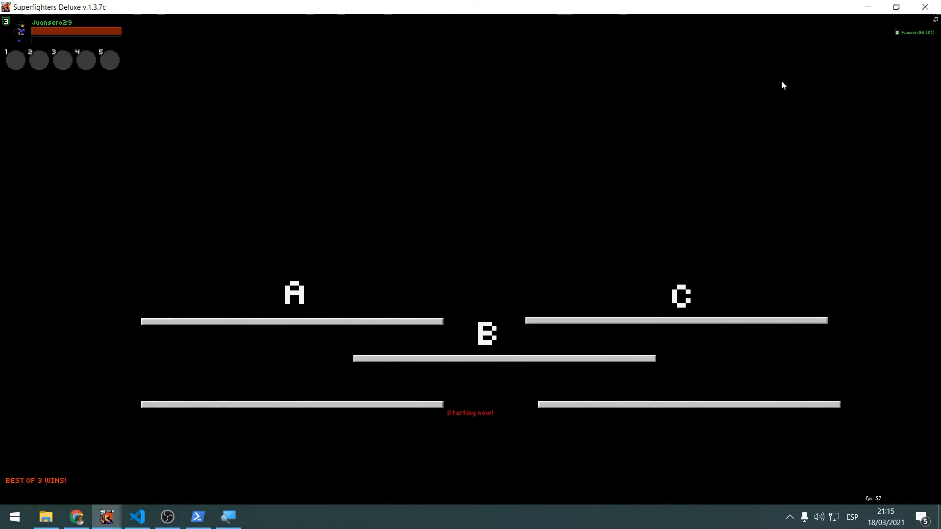
key("Right")
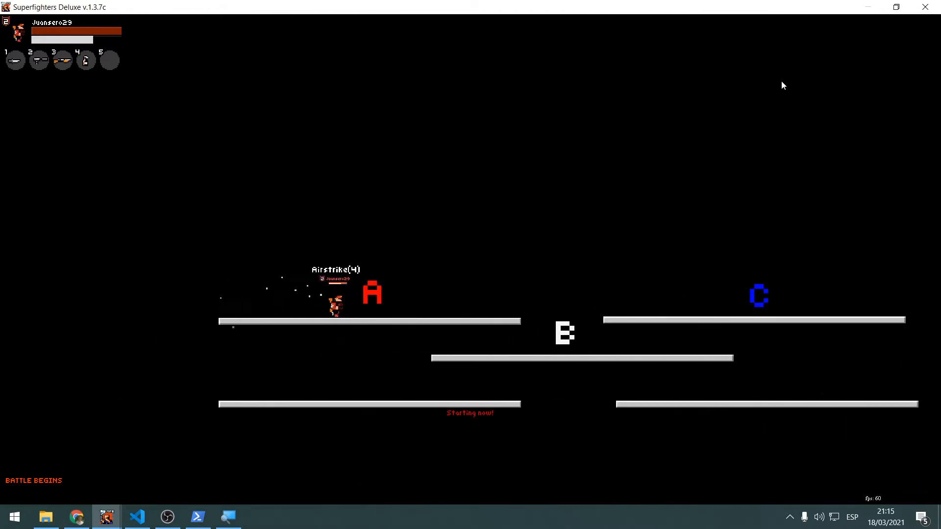
key("Up")
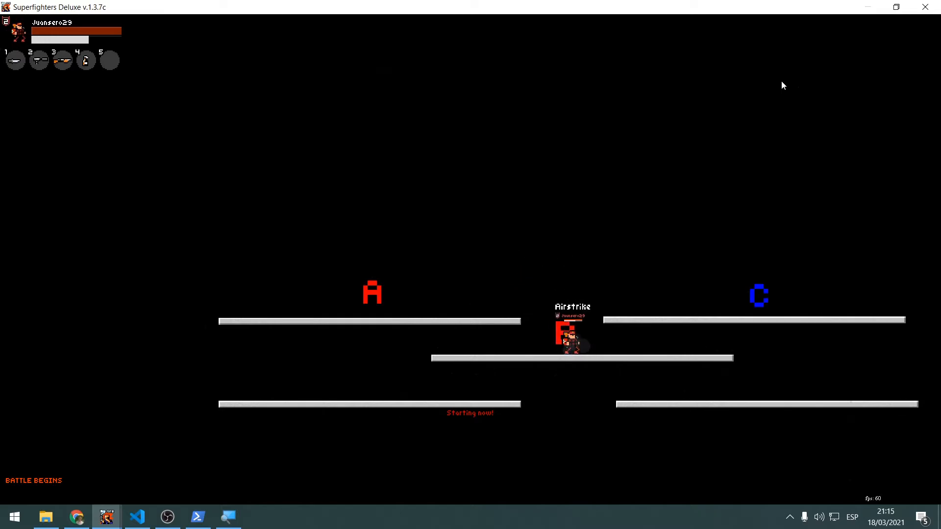
Add Player 2 as a second local user in the test options and exit the running test
key("F6")
left_click(59, 101)
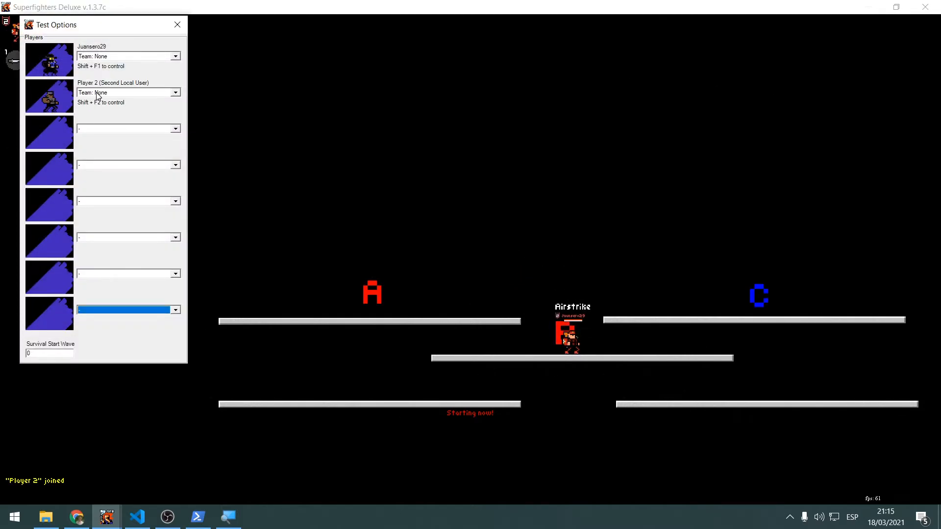
left_click(177, 24)
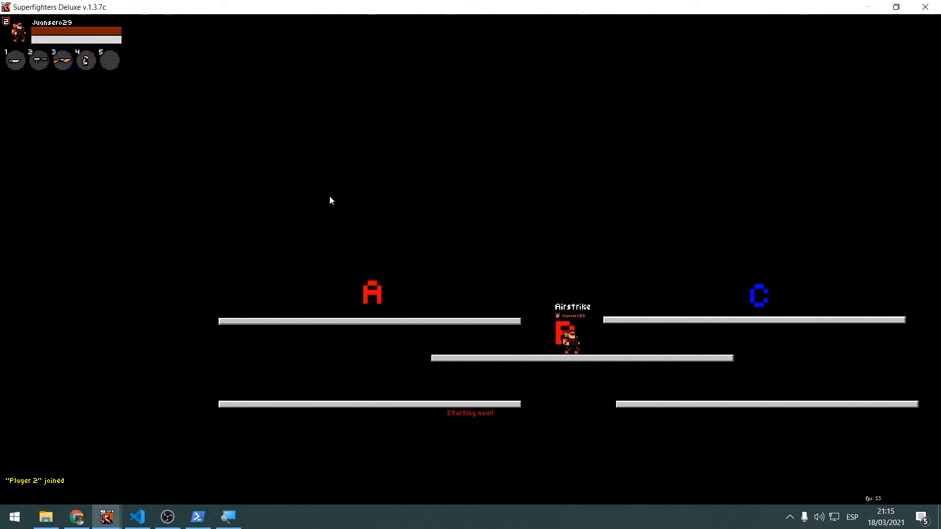
key("Right")
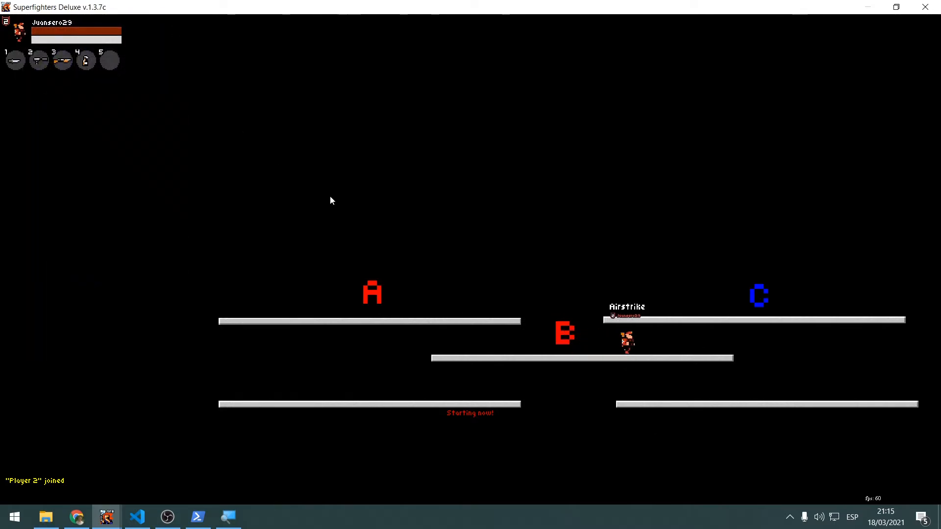
key("Escape")
Restart the map test, try a Pistol as Player 2's secondary weapon, revert it to None, and ready both players
left_click(11, 33)
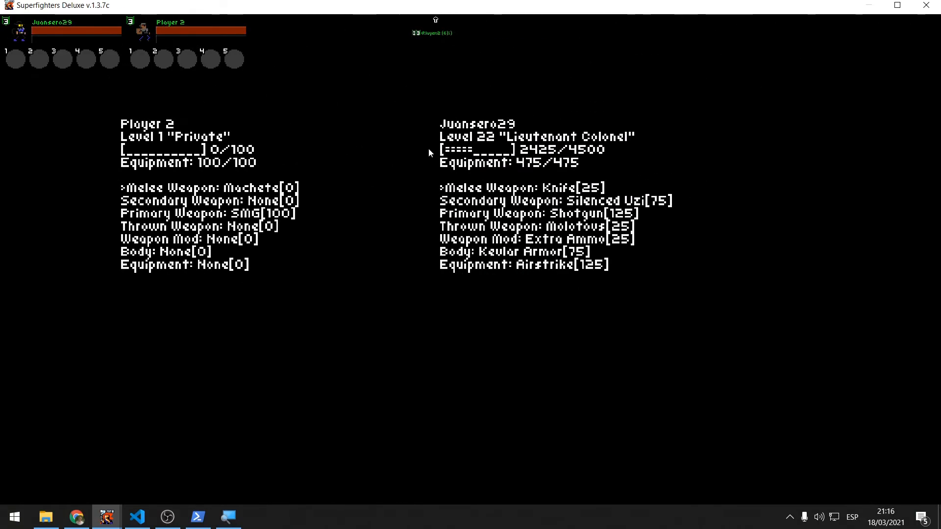
key("a")
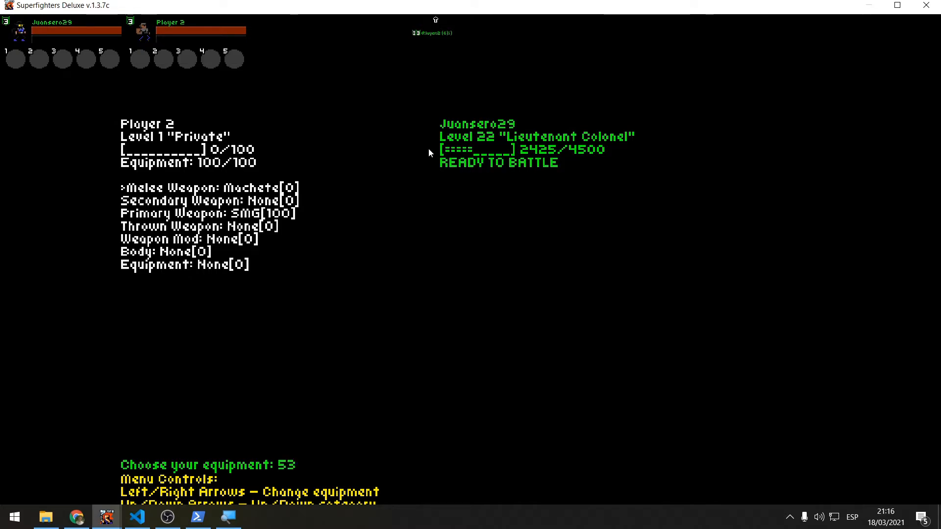
key("Down")
key("Up")
key("Down")
key("Right")
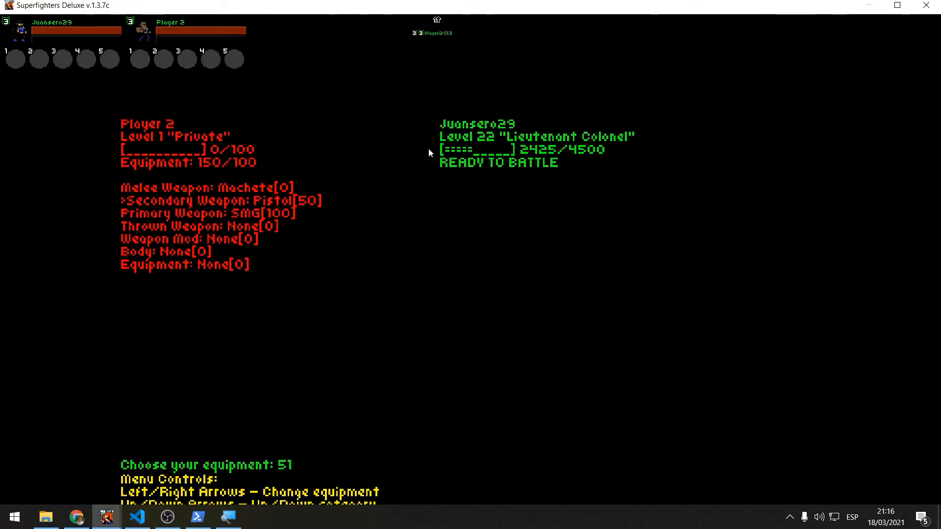
key("Left")
key("a")
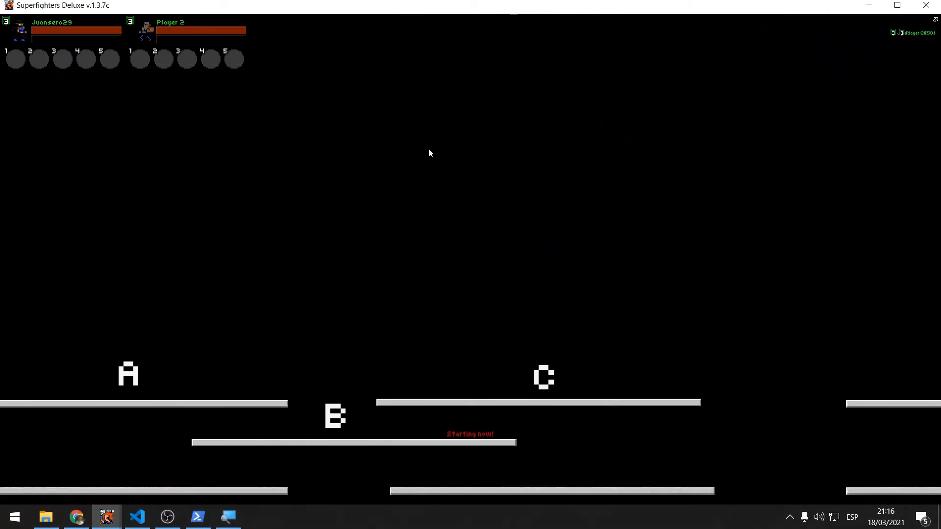
Move Player 2 to capture point A, fire the submachine gun, and walk the blue player toward capture point C
key("d")
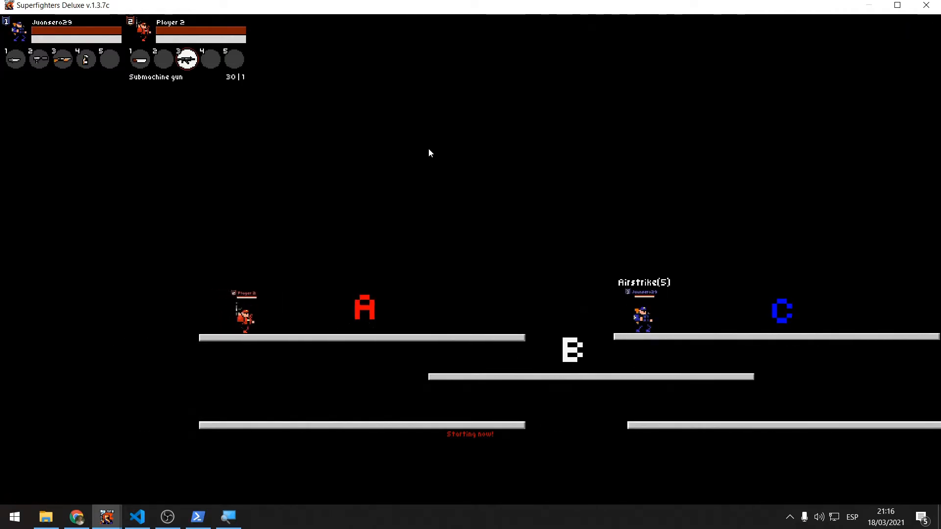
key("d")
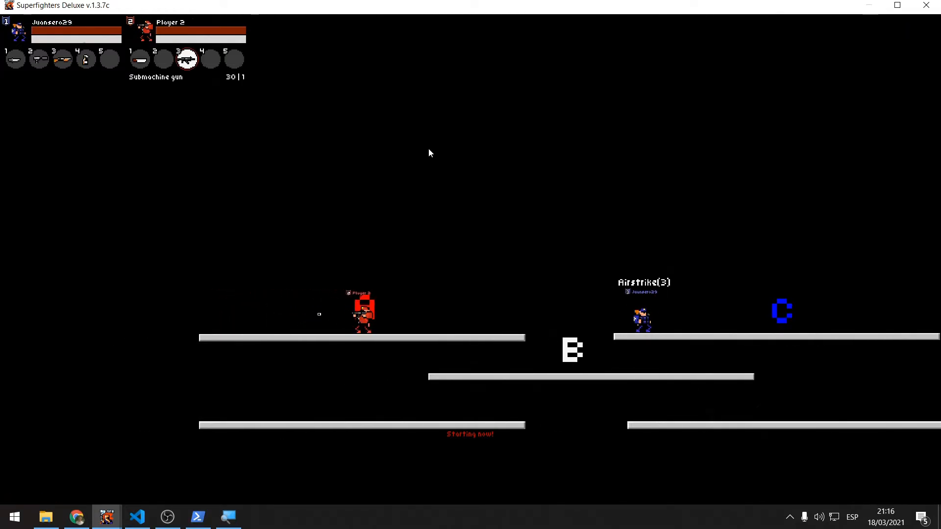
key("a")
key("j")
key("j")
key("j")
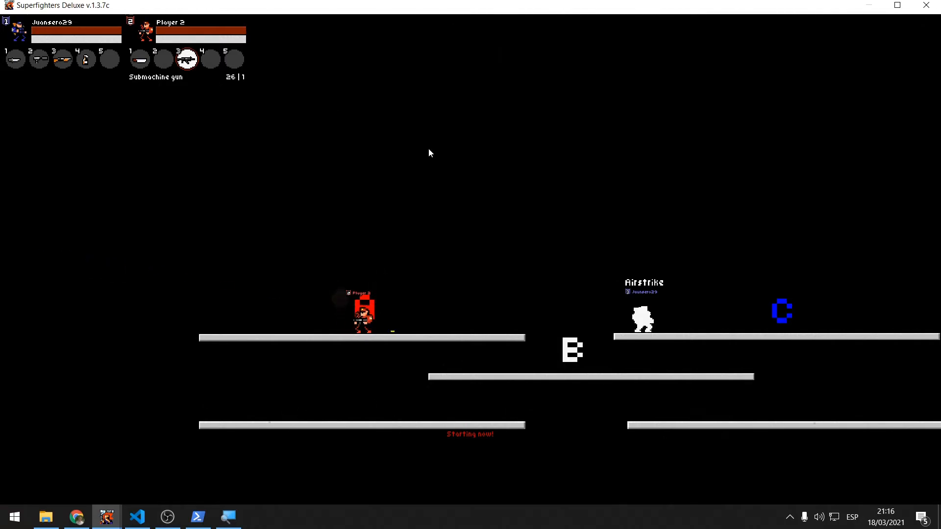
key("Right")
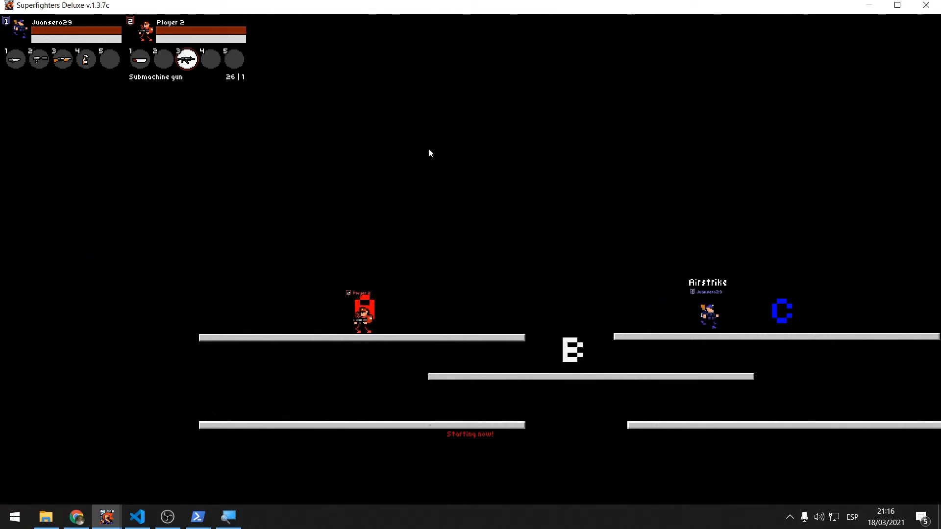
Walk the blue player in and out of the airstrike zones around capture points B and C, and maximize the game window
key("Left")
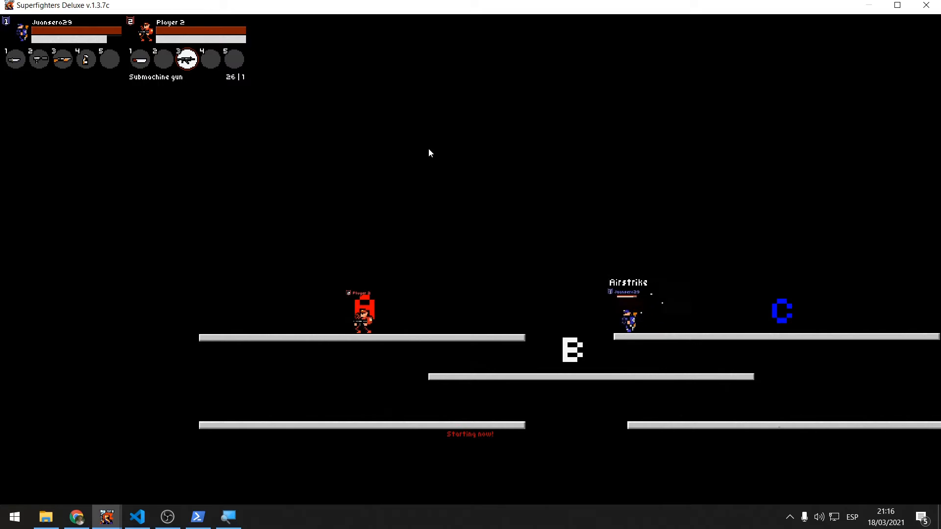
key("Right")
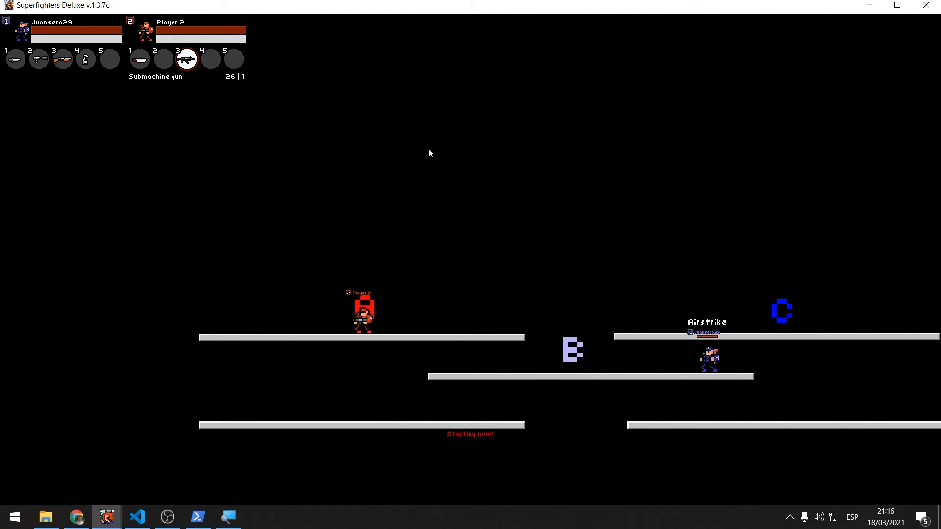
key("Left")
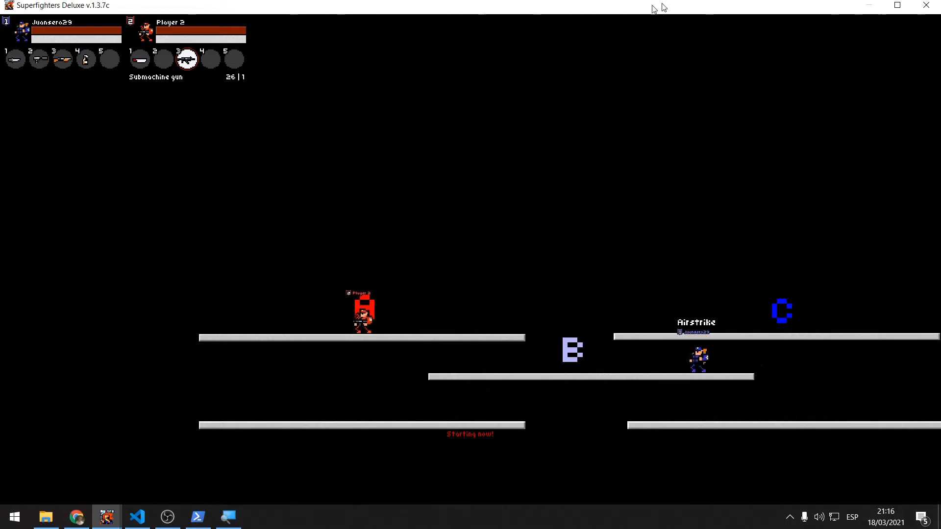
left_click(895, 7)
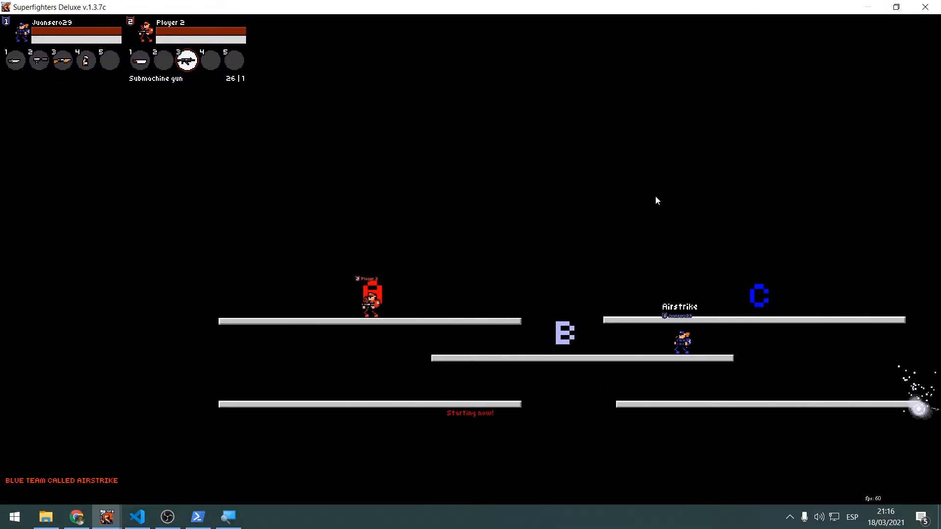
key("Right")
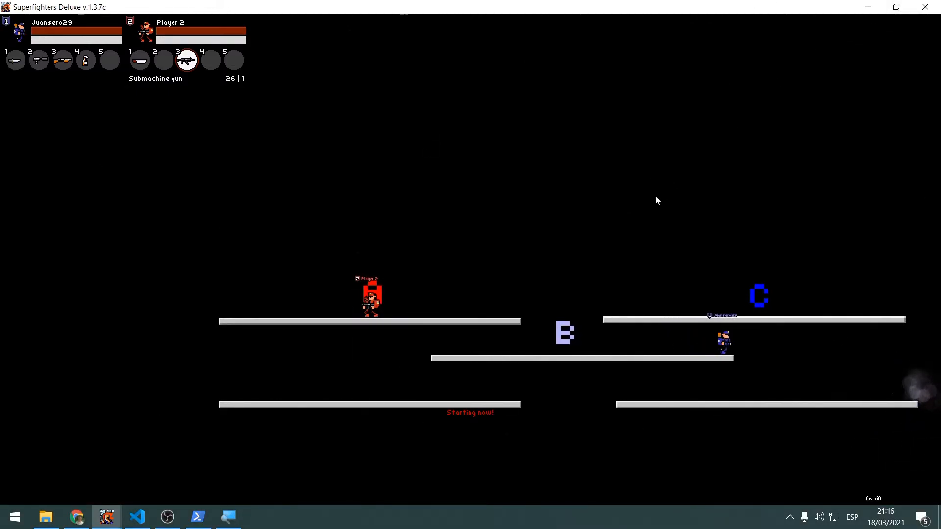
key("Right")
key("Down")
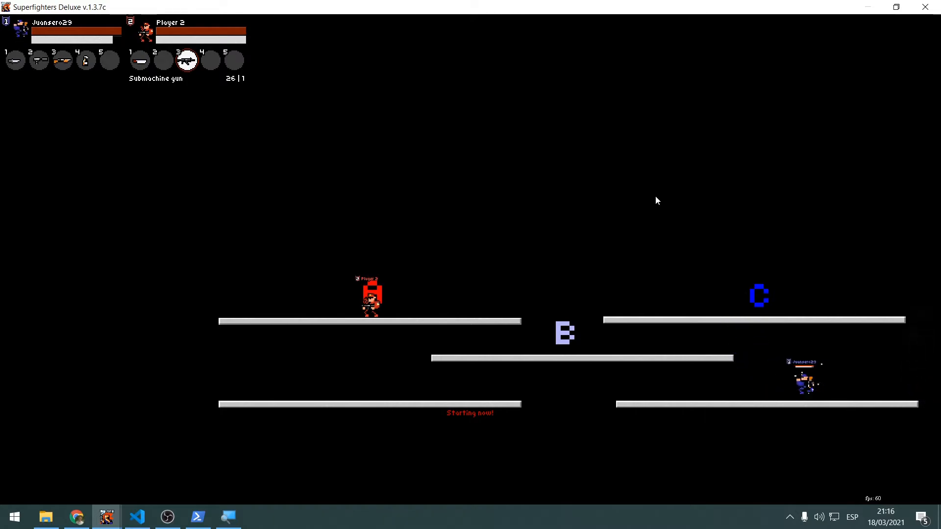
Run the blue player from the lower platform through capture point B toward capture point A, and close the map test
key("Left")
key("Up")
key("Up")
key("Left")
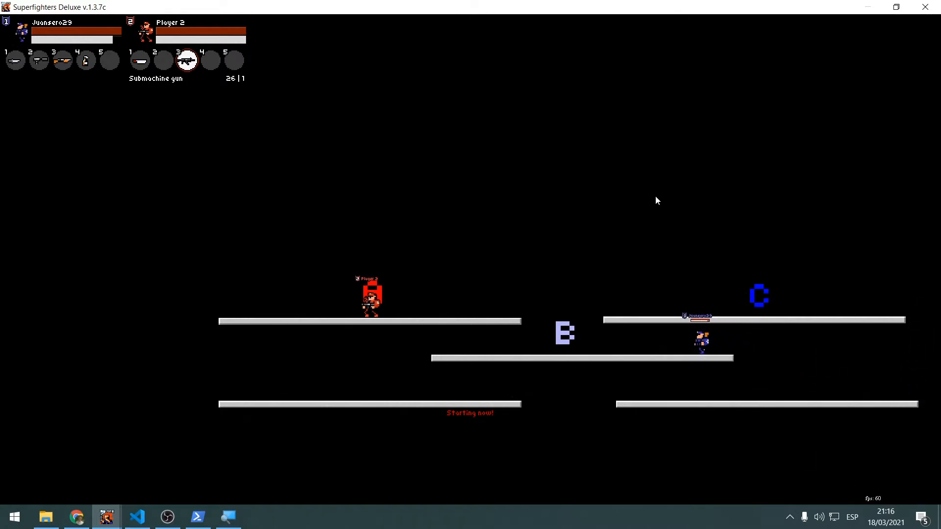
key("Left")
key("Up")
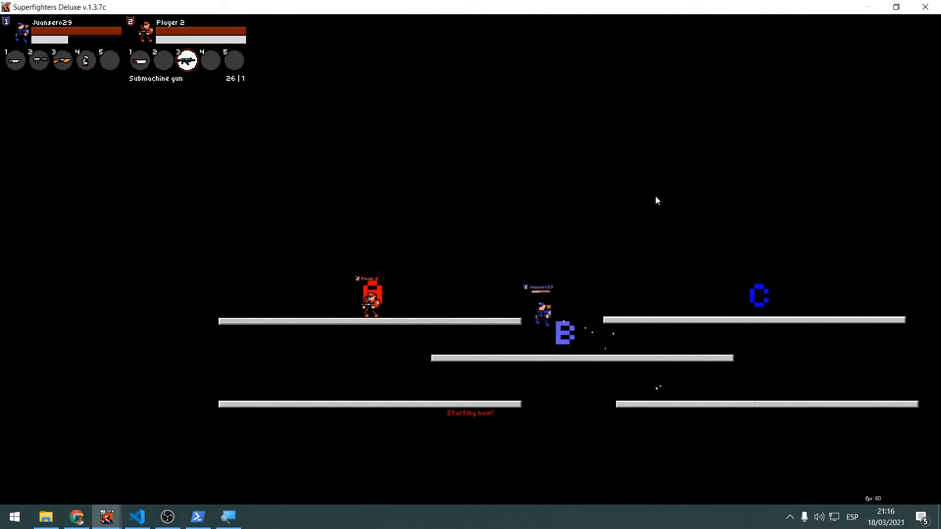
key("Left")
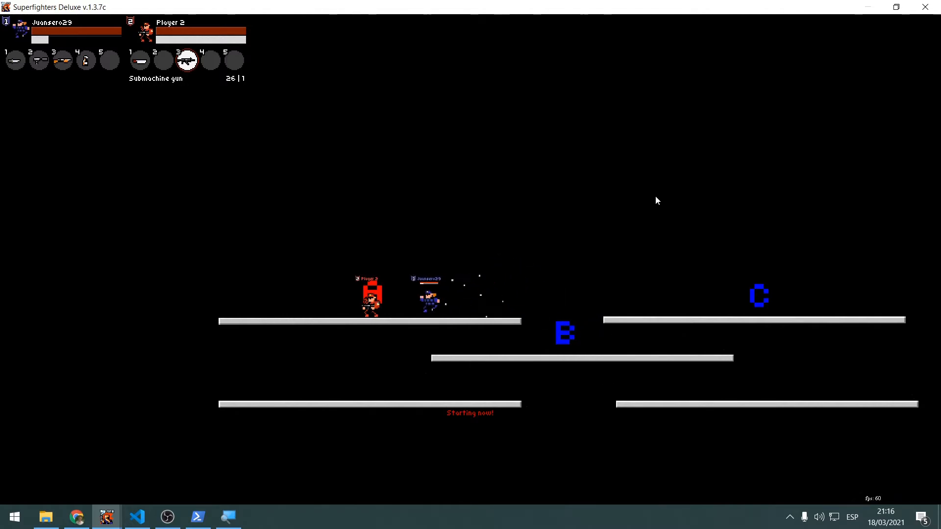
left_click(926, 7)
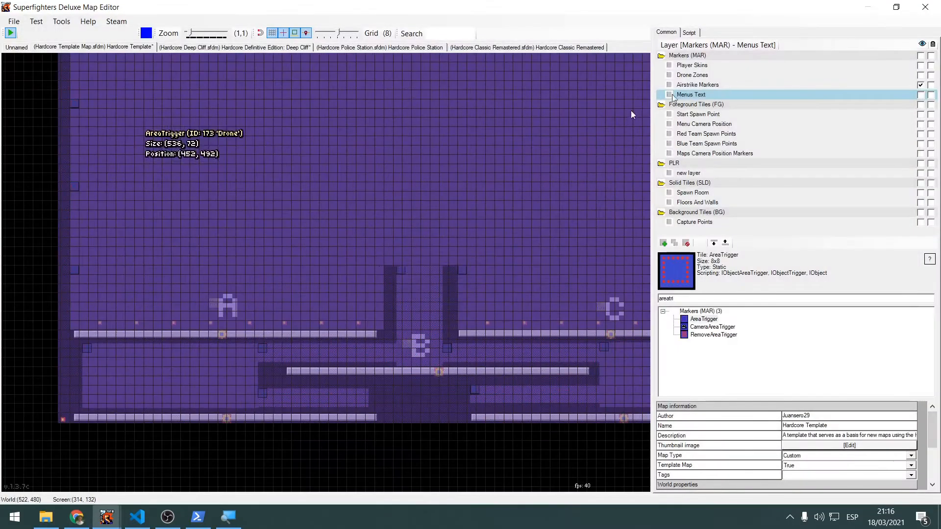
Inspect the Drone area triggers around capture point A, hide the Drone Zones layer and show the Airstrike Markers layer
scroll(210, 274, "up", 2)
left_click(188, 217)
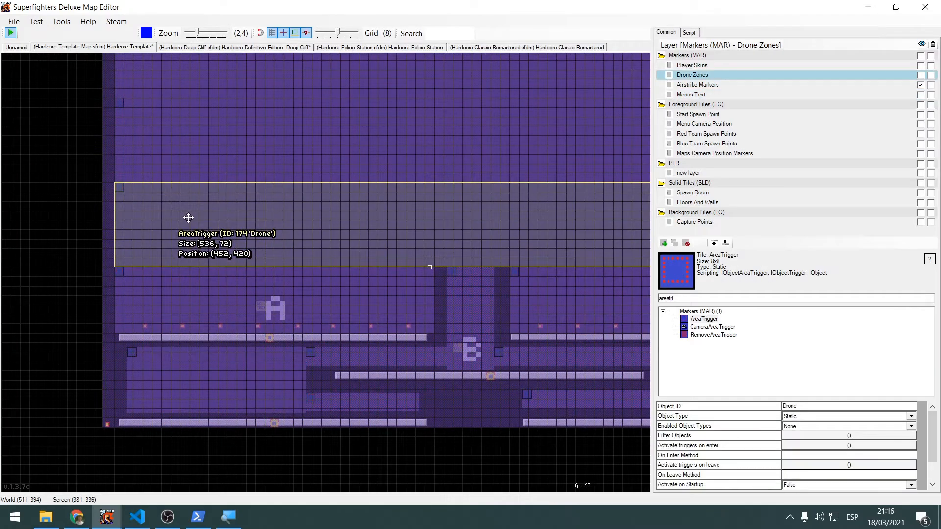
left_click(102, 258)
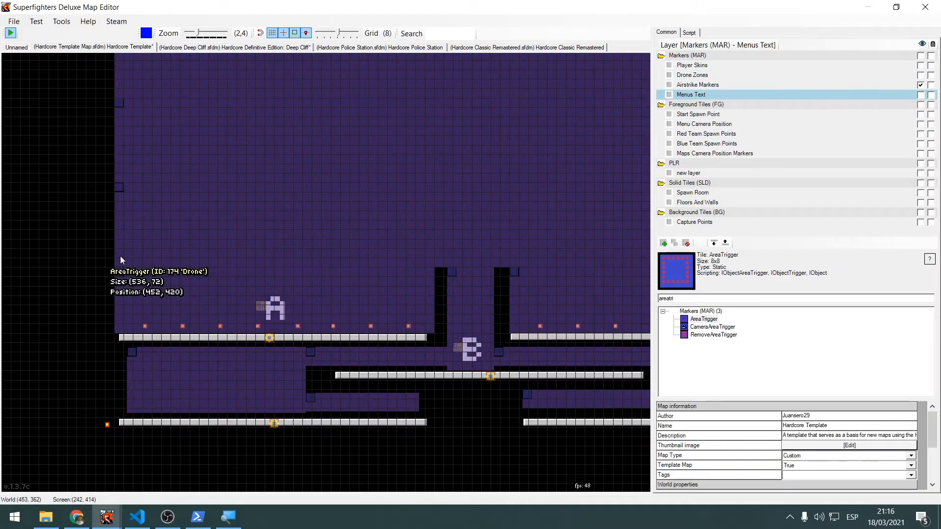
left_click(201, 289)
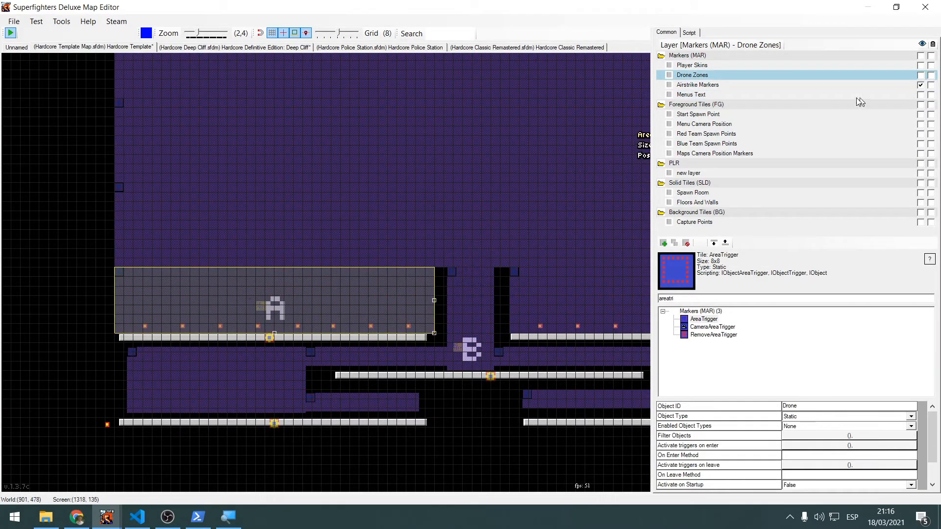
left_click(921, 76)
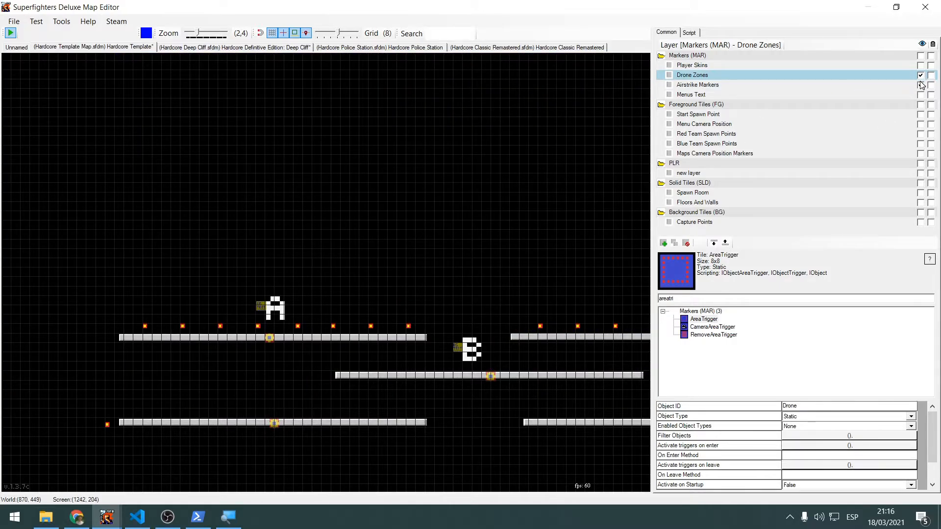
Set Napalm and Pinpoint to 0 in the Object ID of the airstrike area over capture point A, and save the map
left_click(327, 300)
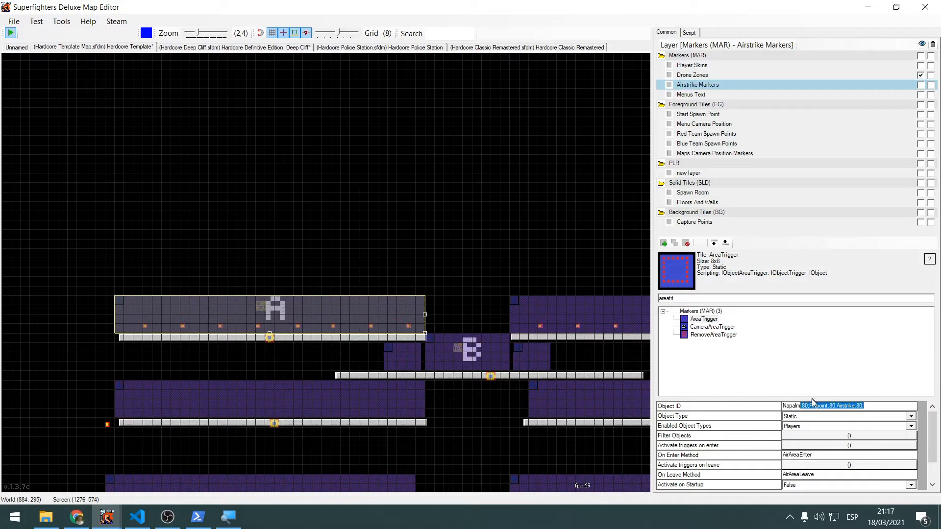
left_click(806, 407)
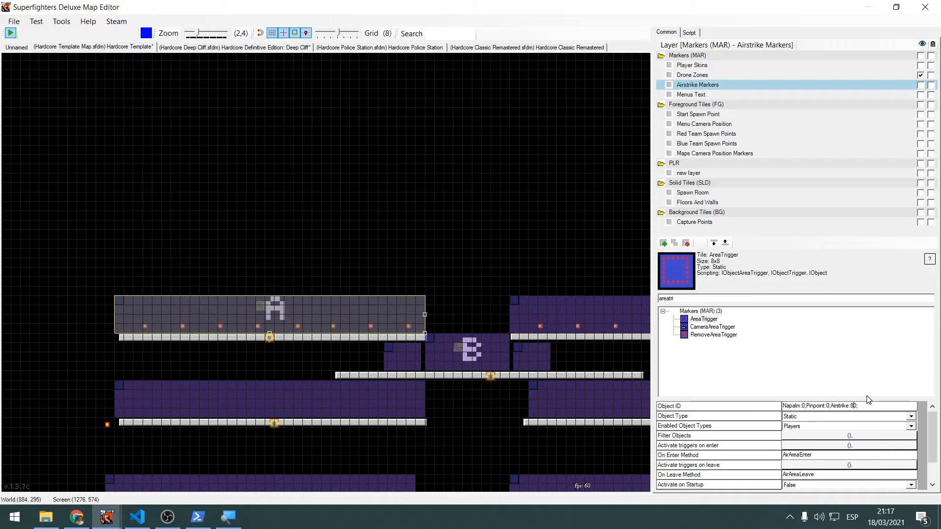
left_click(255, 249)
key("ctrl+s")
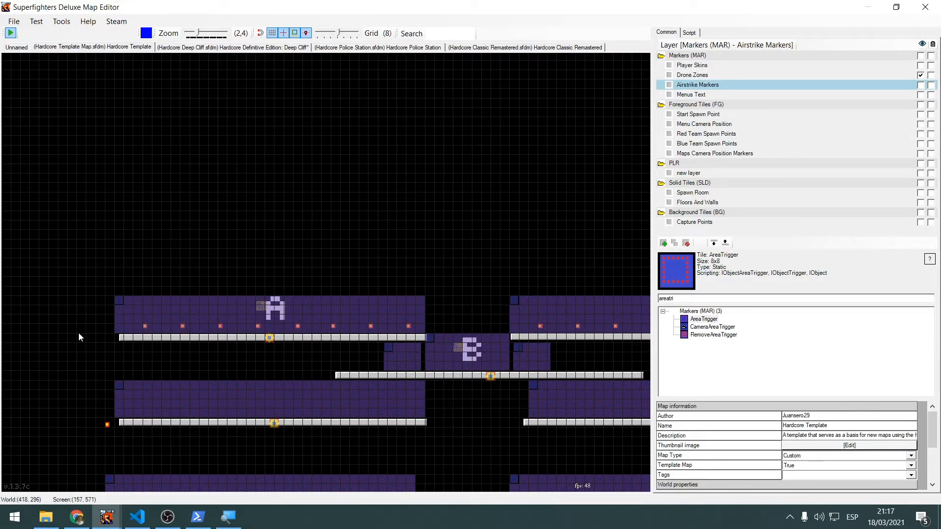
Open the Save As New dialog for the template map to check its Hardcore\Maps save folder, and cancel it
scroll(193, 259, "down", 1)
key("alt+Tab")
key("alt+Tab")
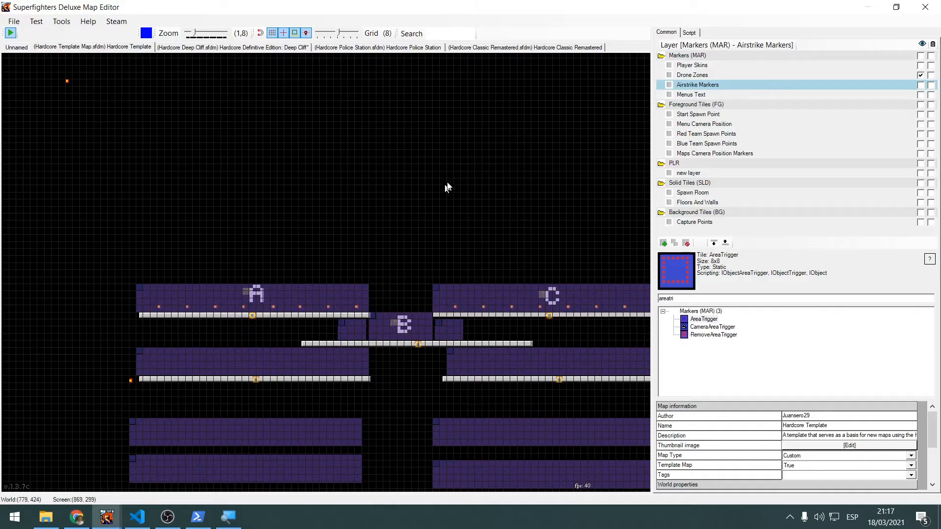
scroll(488, 179, "down", 4)
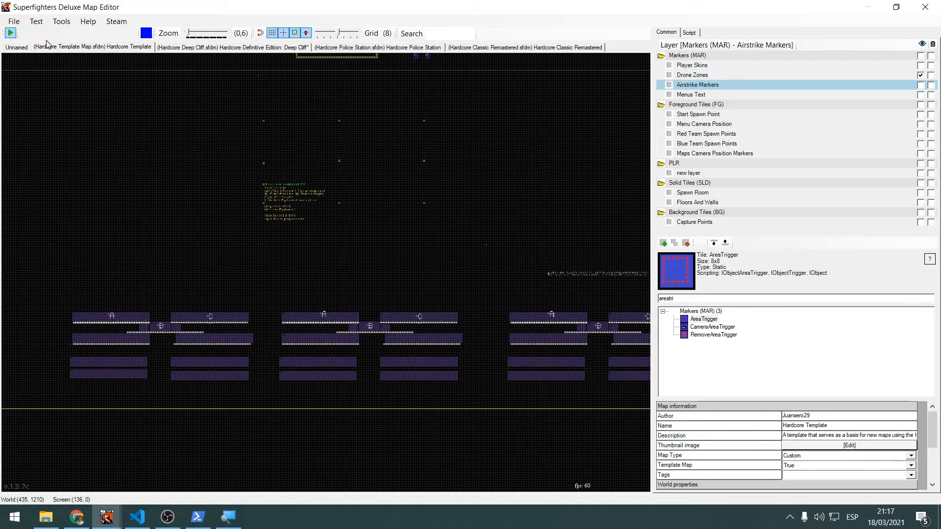
left_click(18, 22)
left_click(18, 23)
left_click(18, 24)
left_click(20, 25)
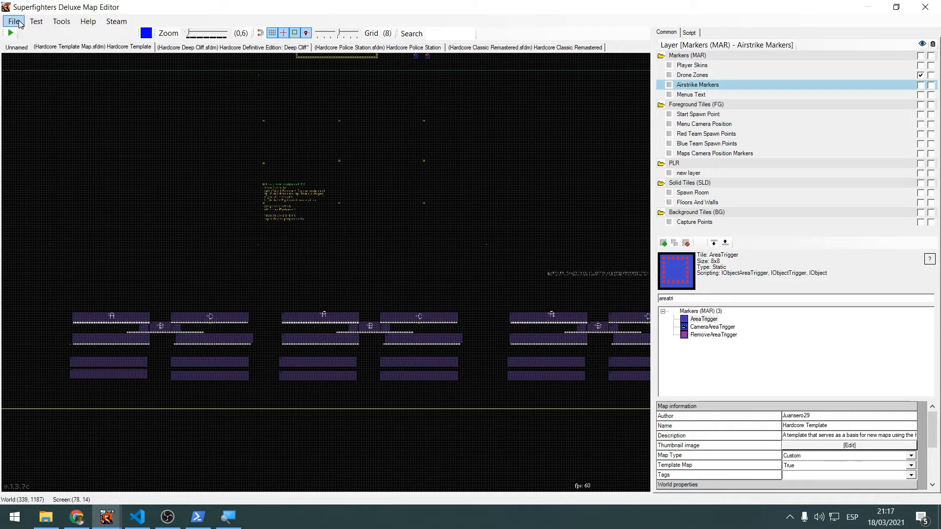
left_click(18, 23)
left_click(22, 83)
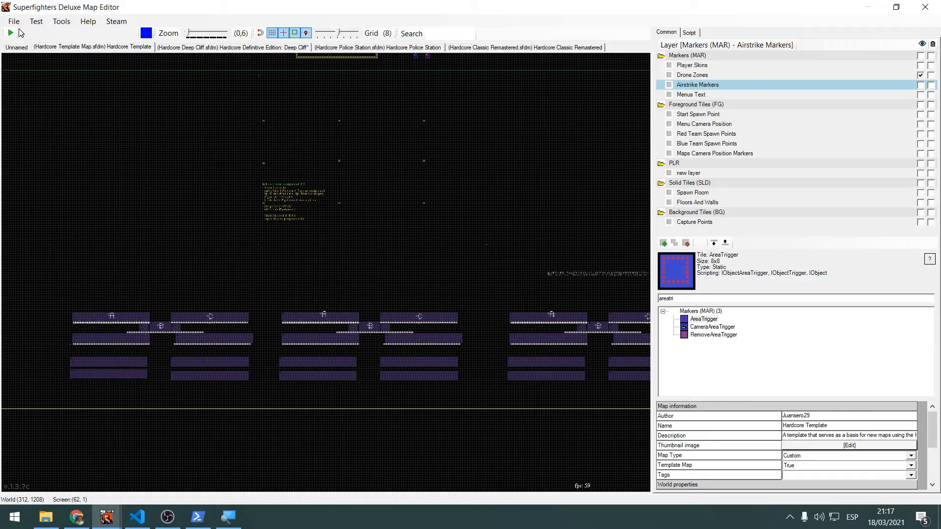
left_click(17, 22)
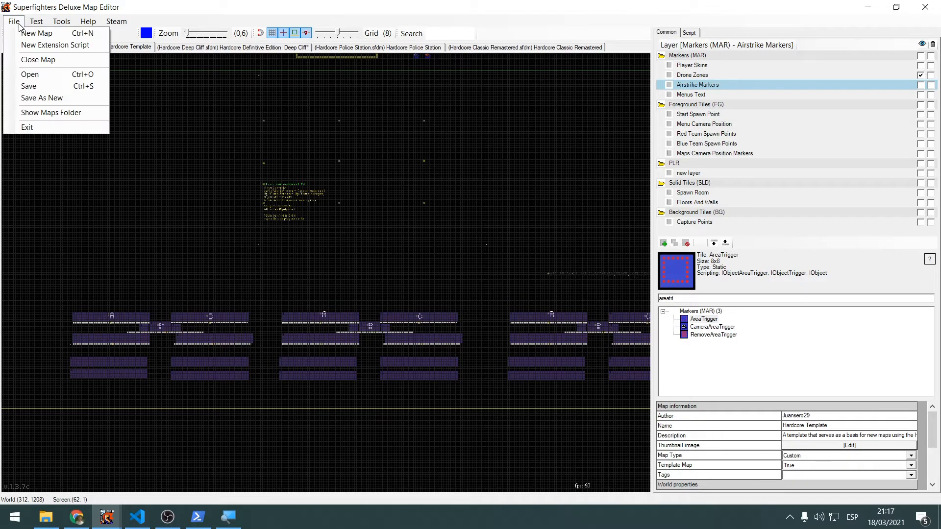
left_click(57, 101)
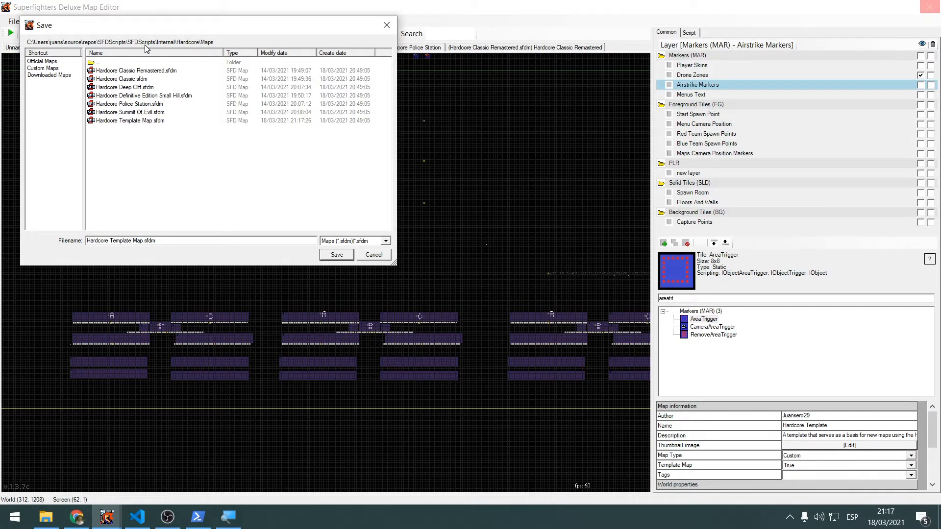
left_click(386, 25)
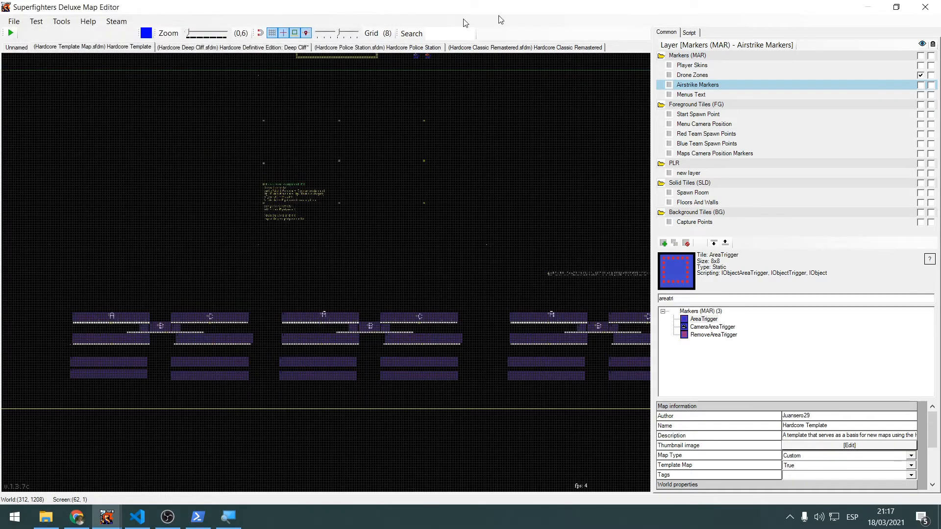
Close the map editor without saving the Hardcore Deep Cliff changes, and switch to the Add map "SuperMap" GitHub issue in Chrome
left_click(925, 7)
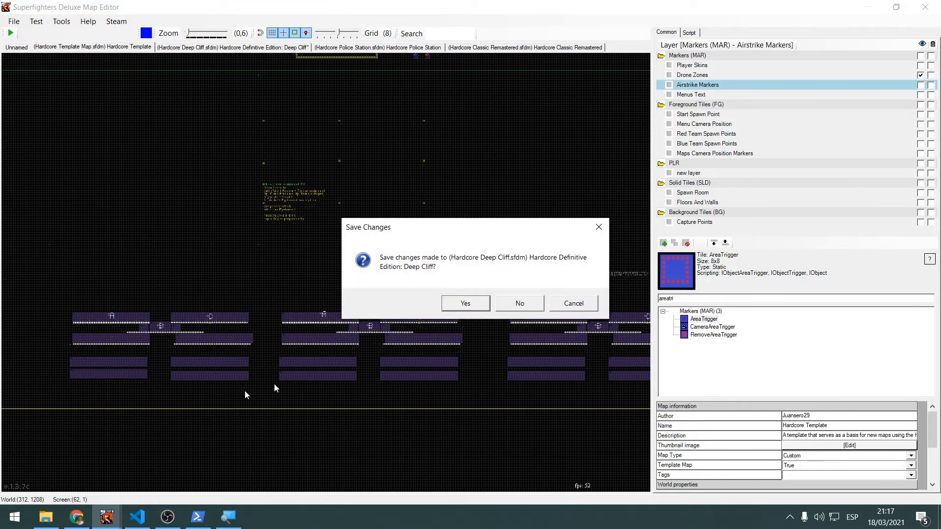
left_click(519, 303)
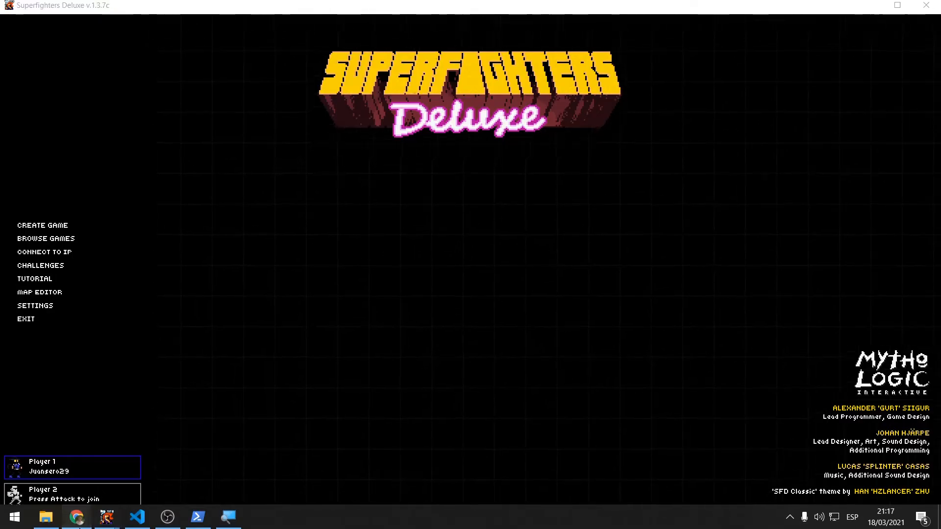
left_click(77, 517)
scroll(125, 434, "down", 3)
mouse_move(107, 518)
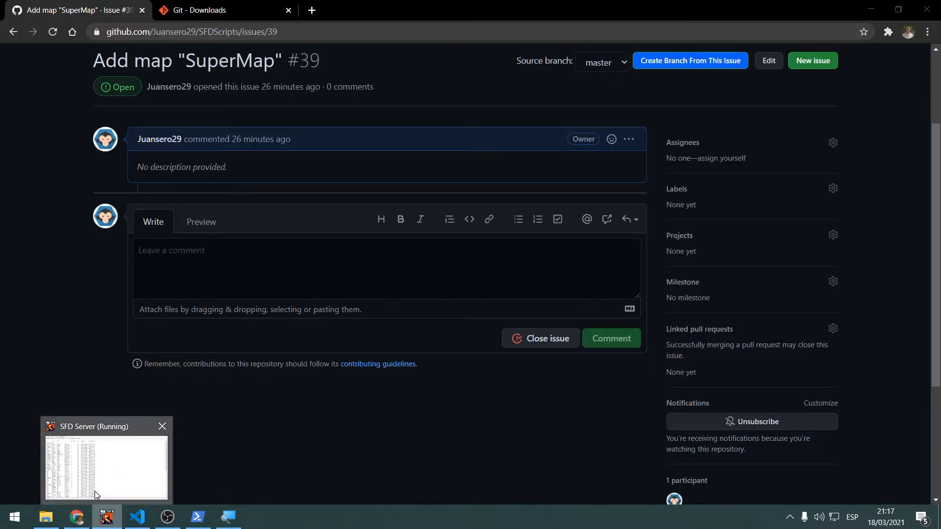
left_click(95, 491)
left_click(76, 517)
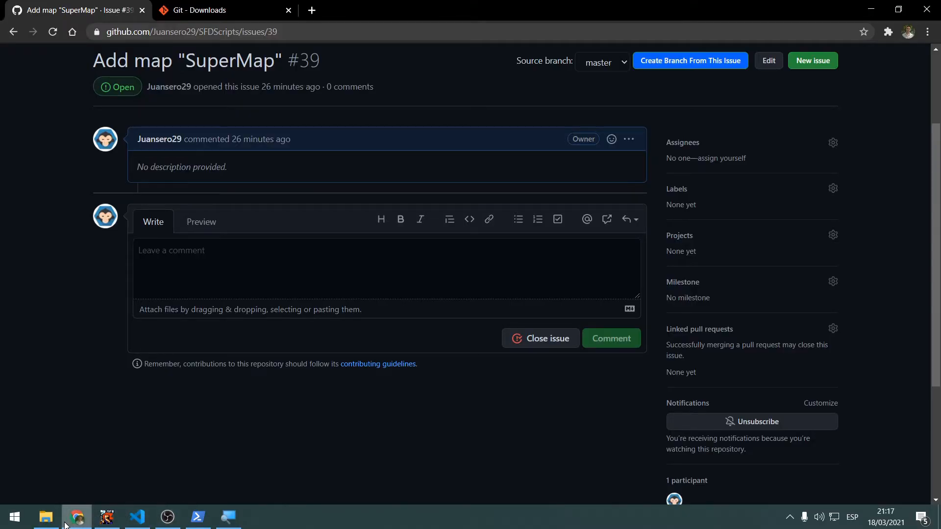
Switch to File Explorer and go up from the Custom maps folder to the Superfighters Deluxe folder
left_click(45, 517)
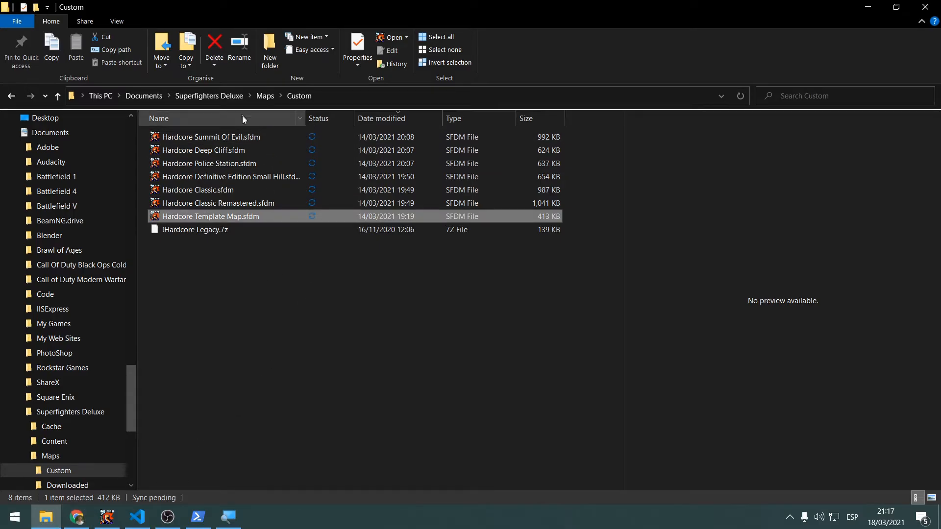
left_click(227, 95)
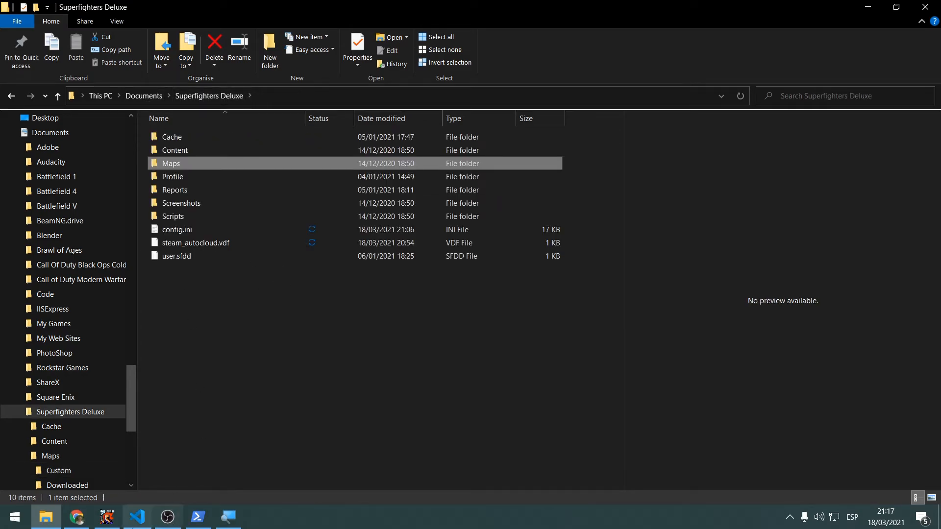
Bring up VS Code and the PowerShell window, enter a few blank lines at the prompt, and close PowerShell
left_click(137, 517)
left_click(198, 518)
left_click(374, 332)
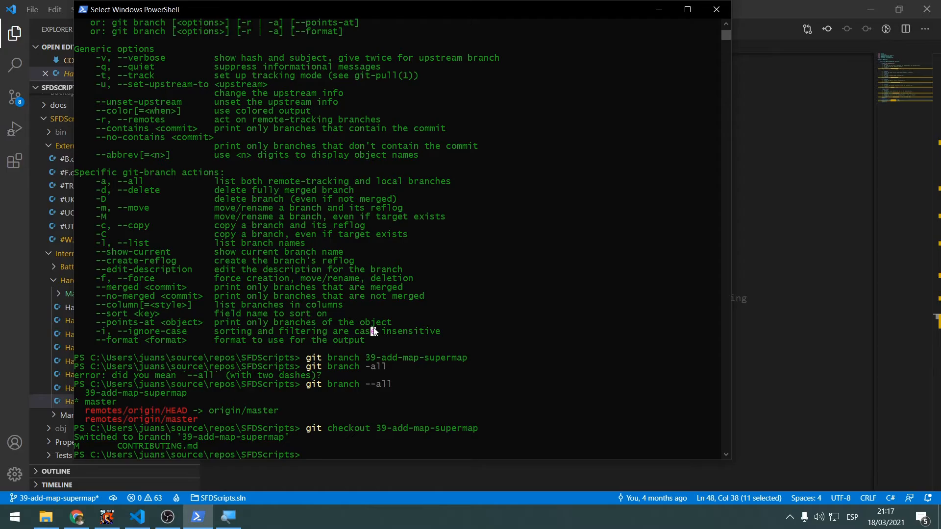
key("Return")
key("Return")
key("Return")
key("Return")
key("Return")
key("Return")
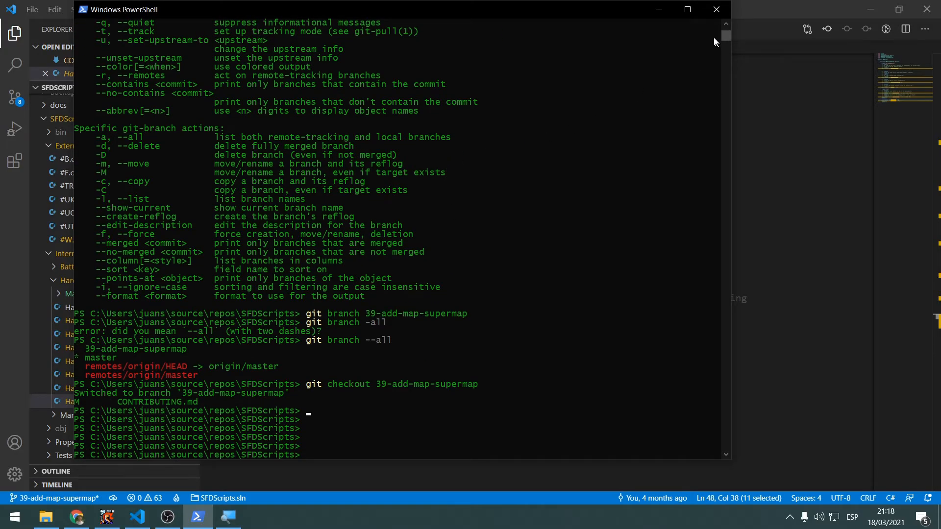
left_click(716, 9)
Switch to File Explorer and expand the Users folder of the C: drive in the folder tree
key("alt+Tab")
key("Tab")
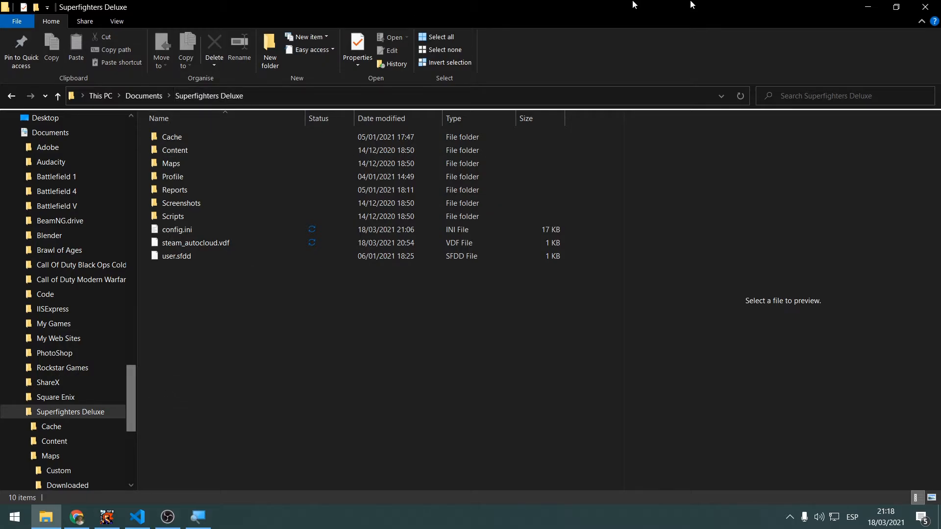
scroll(76, 393, "up", 1)
scroll(76, 392, "down", 1)
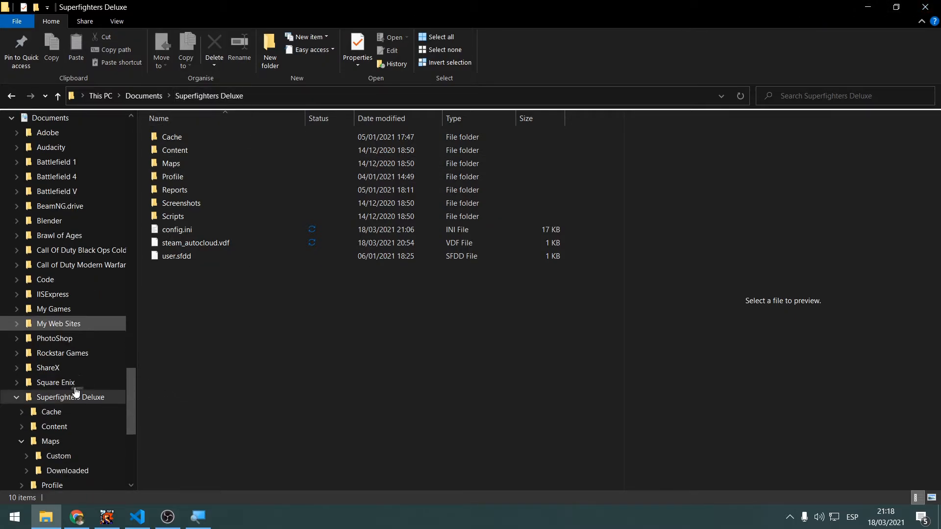
scroll(76, 390, "down", 4)
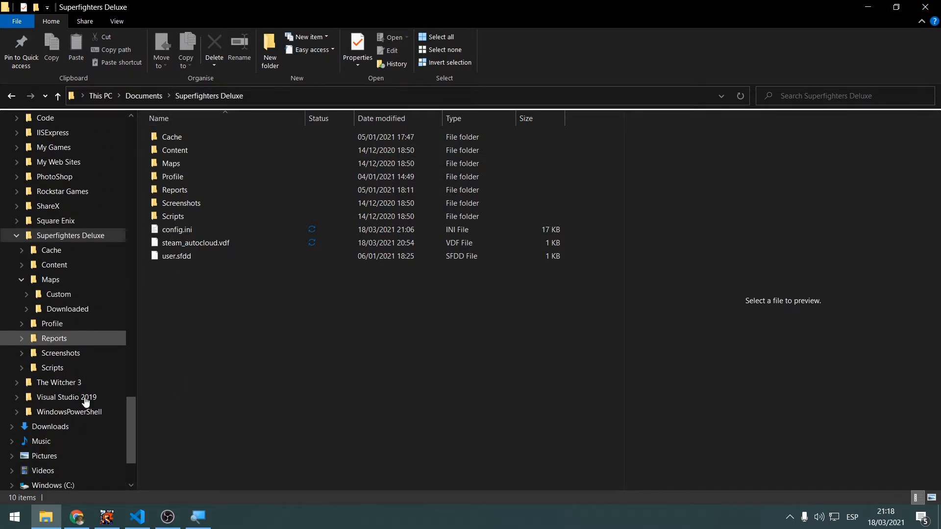
scroll(81, 407, "down", 2)
left_click(11, 413)
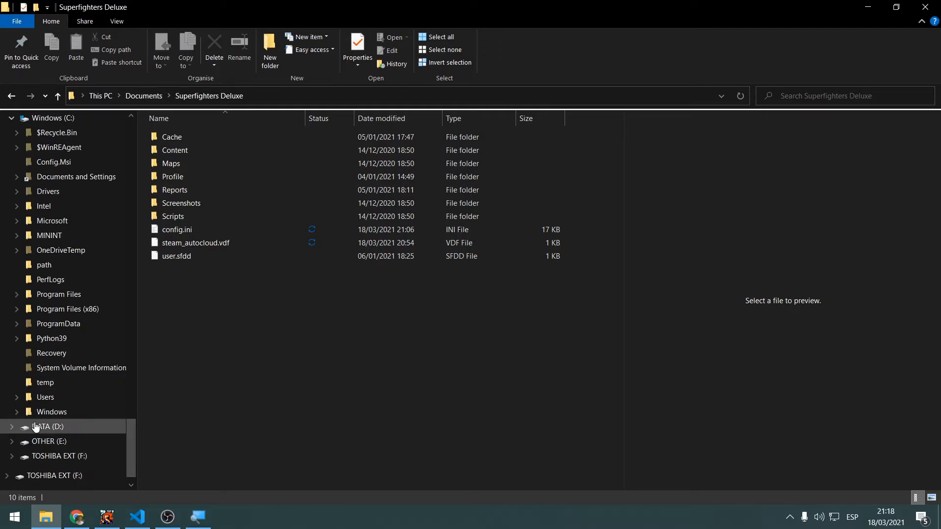
left_click(17, 397)
scroll(30, 415, "down", 1)
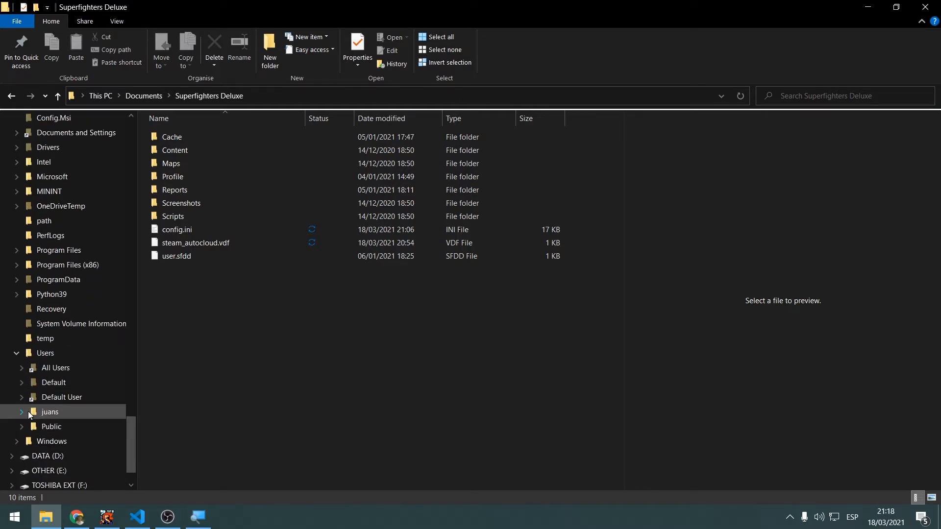
Expand the user's profile folder and open the SFDScripts repository folder under source\repos
left_click(28, 414)
scroll(61, 422, "down", 5)
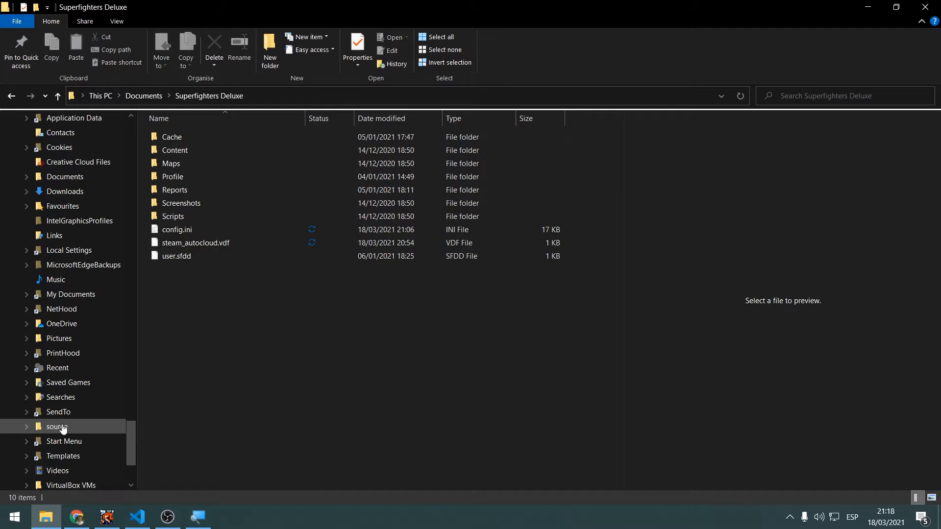
scroll(62, 428, "down", 2)
left_click(63, 382)
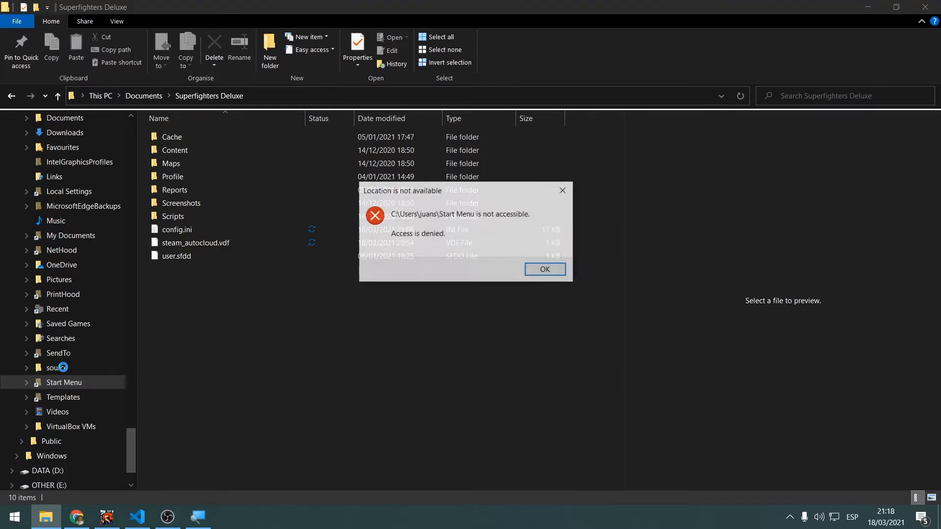
left_click(561, 265)
left_click(101, 368)
double_click(238, 138)
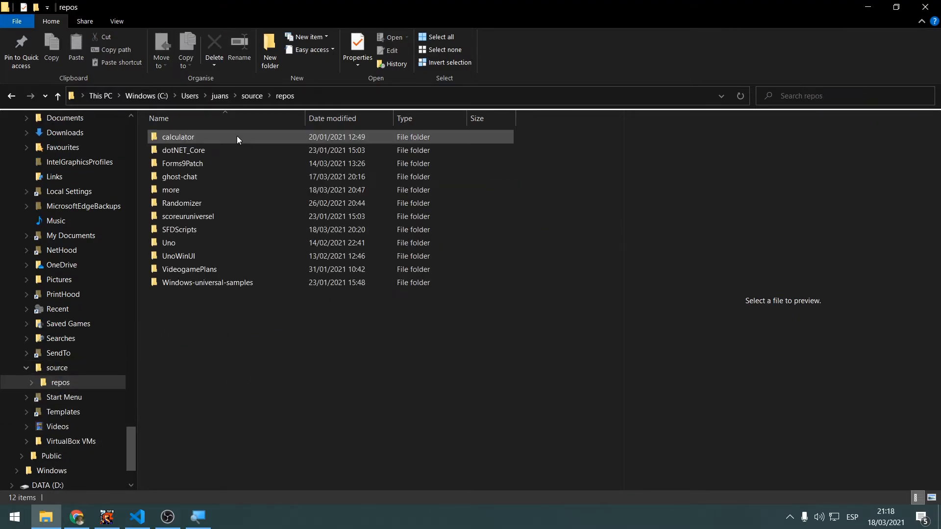
left_click(213, 217)
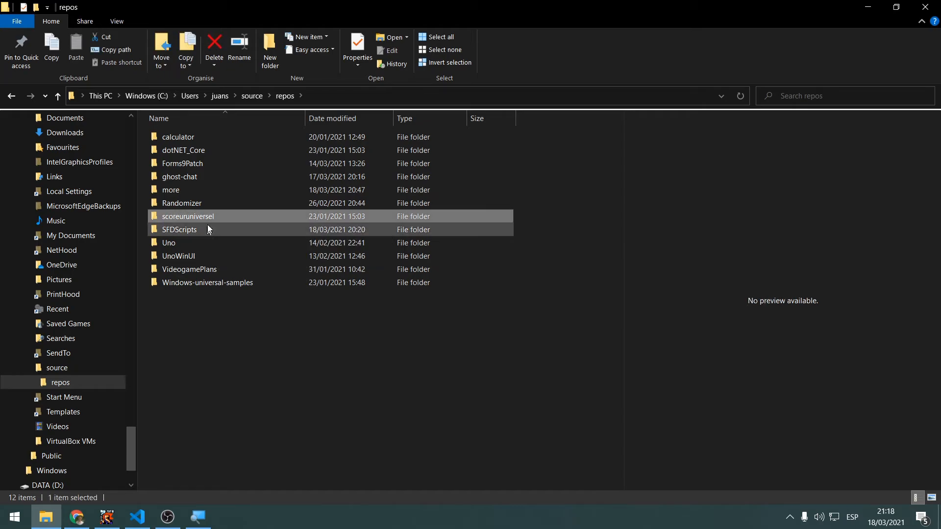
double_click(208, 229)
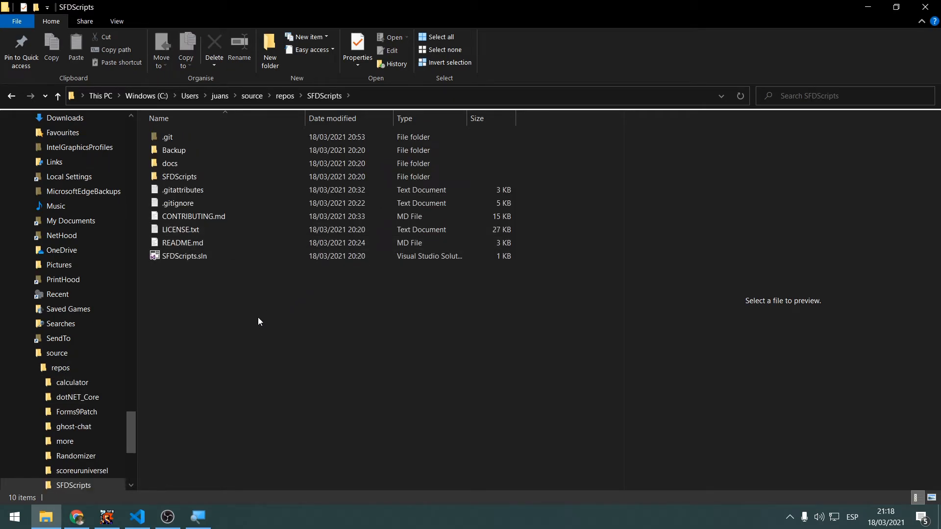
Launch PowerShell in the SFDScripts folder and run git status
right_click(258, 322)
left_click(179, 240)
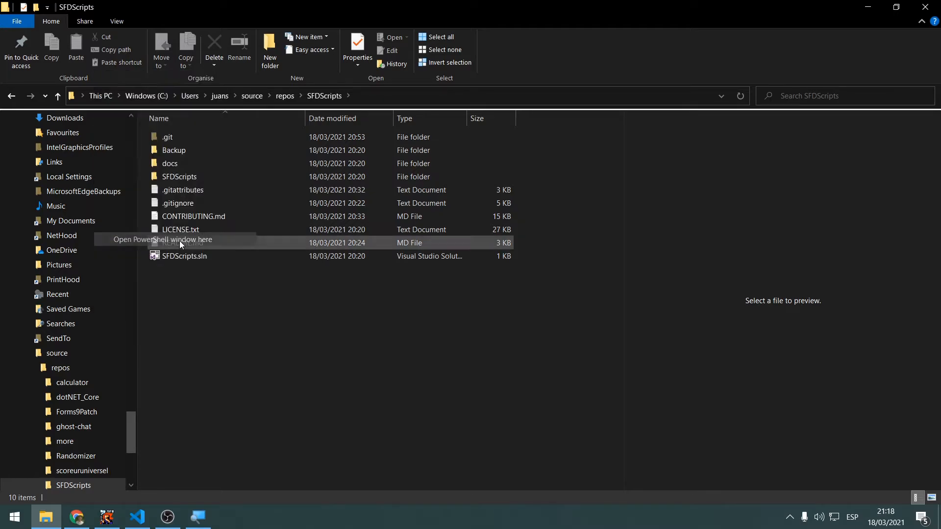
left_click_drag(187, 57, 228, 84)
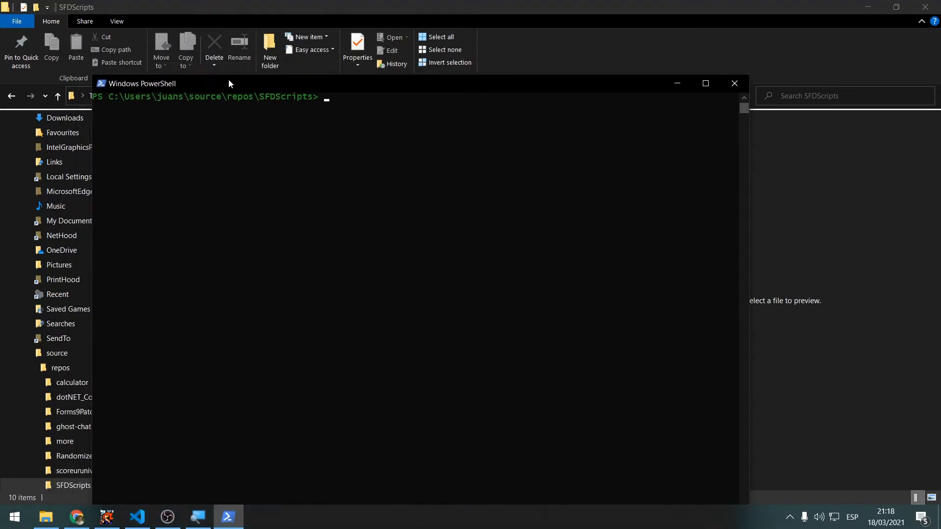
type("git status")
key("Return")
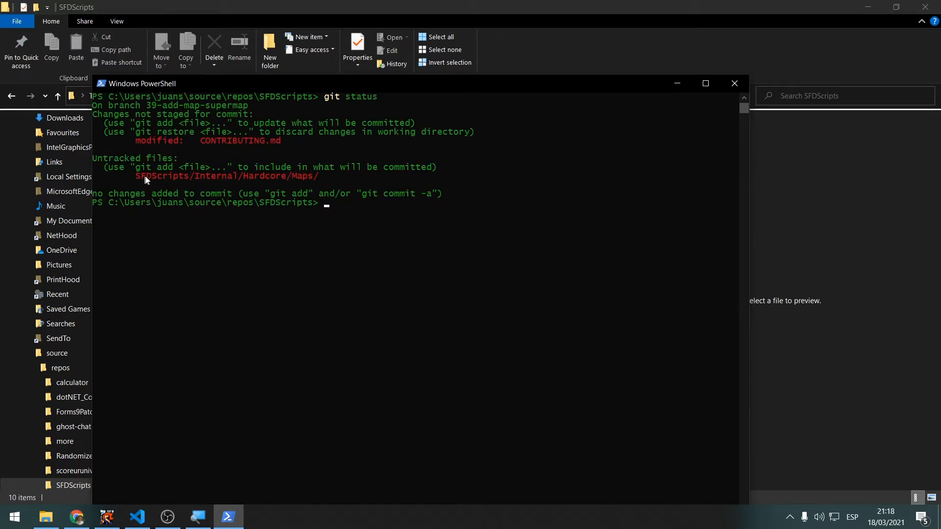
Highlight the untracked SFDScripts/Internal/Hardcore/Maps/ path in the git status output, and clear the selection
left_click_drag(142, 177, 277, 182)
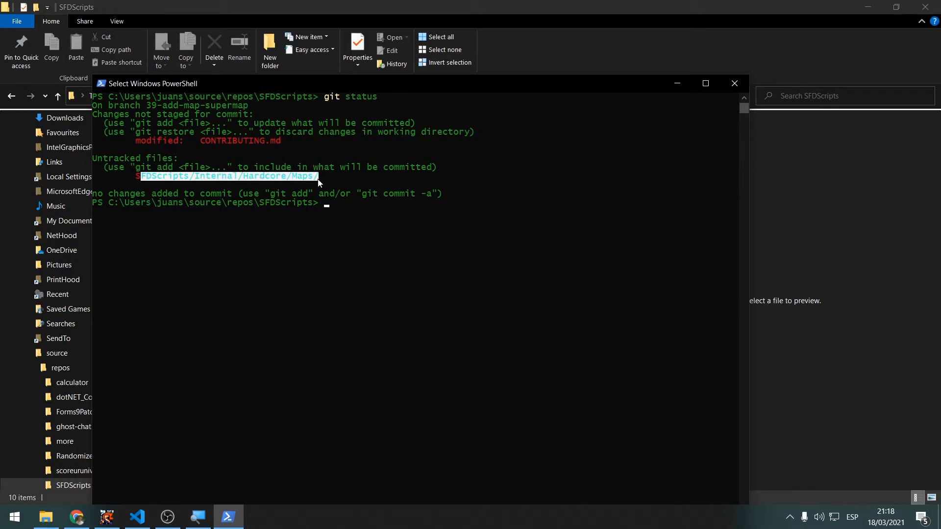
left_click(361, 194)
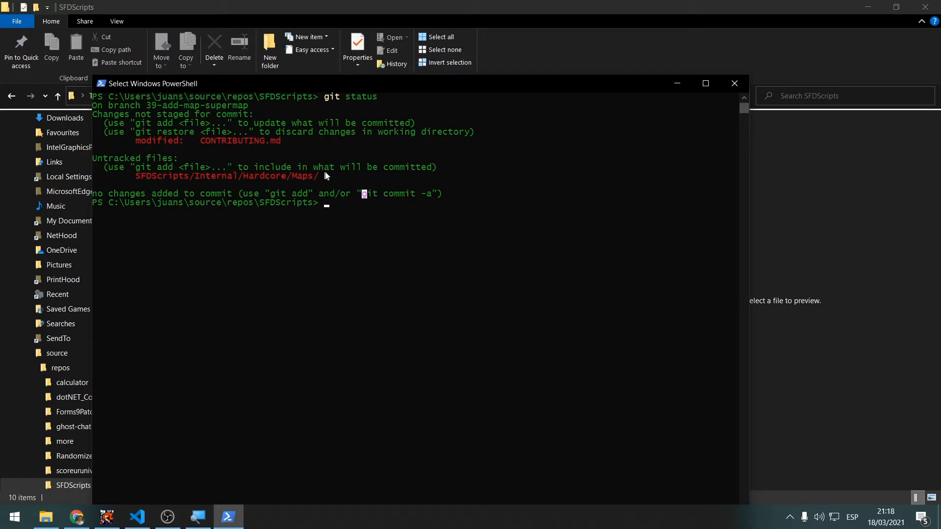
left_click_drag(326, 169, 122, 164)
left_click_drag(351, 177, 115, 177)
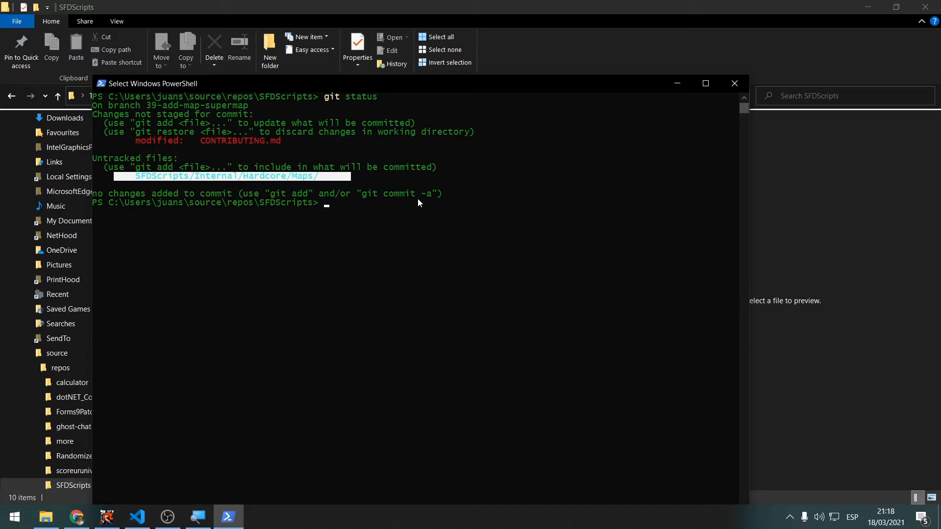
key("Return")
Stage all repository changes by running git add . twice
key("Up")
key("BackSpace")
key("BackSpace")
key("BackSpace")
key("BackSpace")
key("BackSpace")
key("BackSpace")
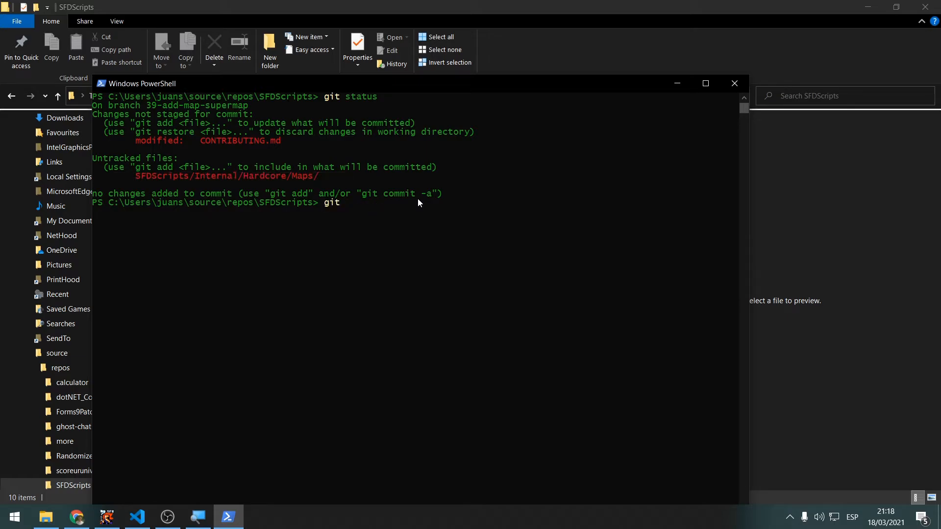
type("add .")
key("Return")
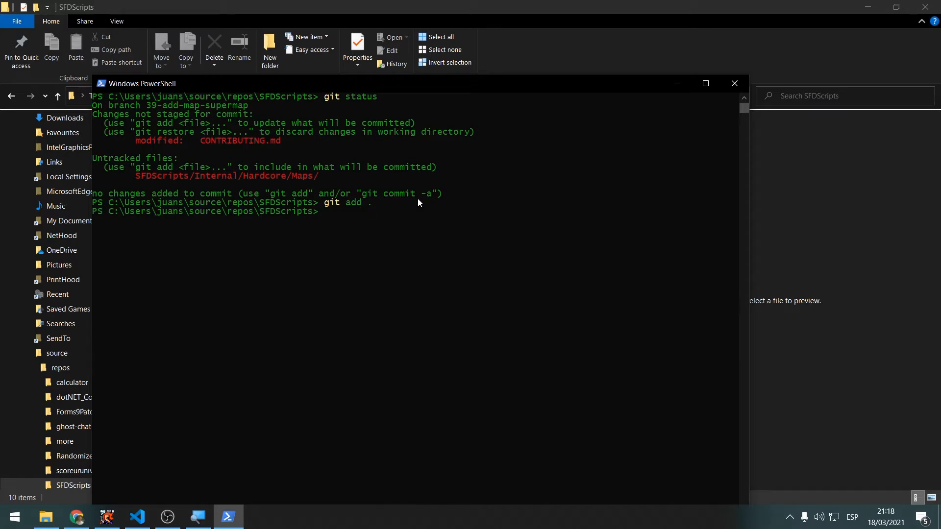
type("git add .")
key("Return")
Run git status again and examine the staged Hardcore map files in its output
key("Up")
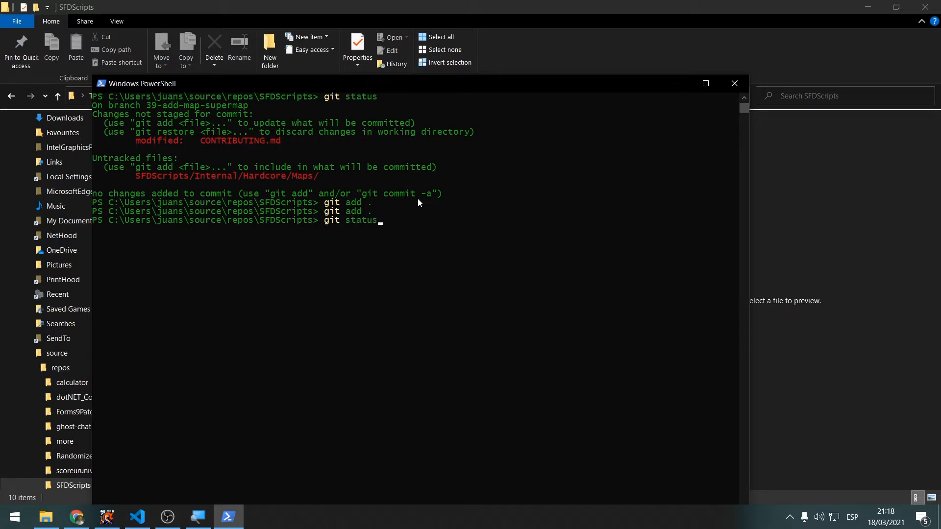
key("Escape")
type("git status")
key("Return")
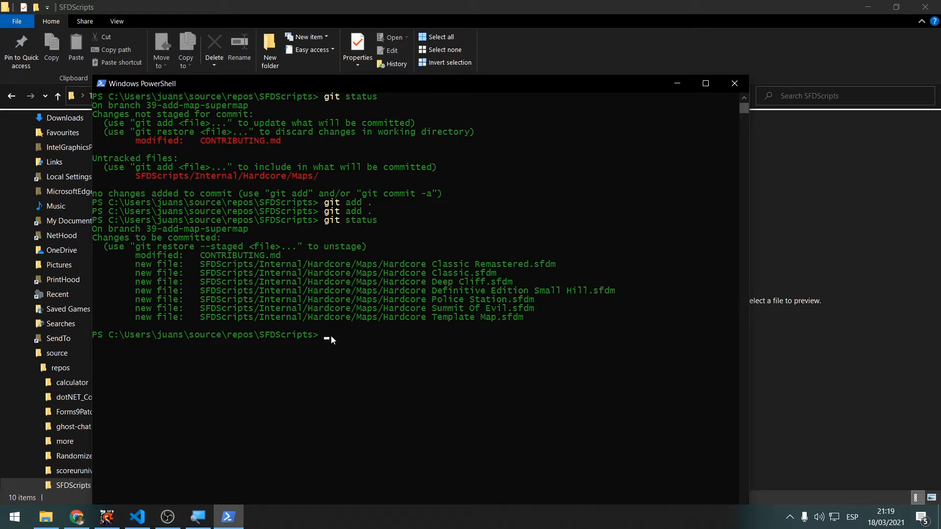
left_click_drag(156, 258, 515, 318)
left_click(515, 318)
left_click_drag(378, 265, 578, 265)
left_click_drag(381, 273, 559, 292)
left_click(527, 303)
left_click_drag(310, 274, 532, 300)
left_click(538, 308)
Commit the staged files with the message "Added all of the hardcore maps to the repository"
type("git commit -m ")
type("\"\"")
type("Added ")
type("all of the ha")
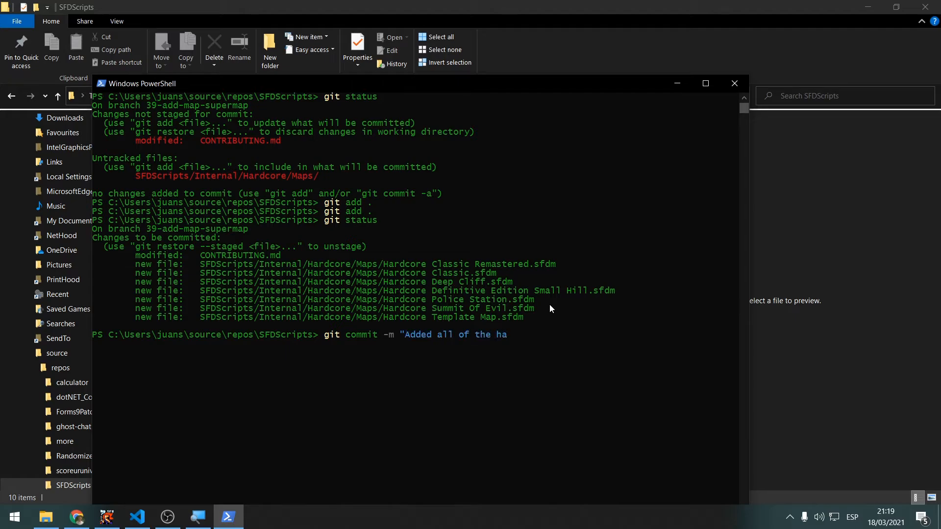
type("rdcore maps to repor")
type("itory")
key("ctrl+Left")
type("the")
key("End")
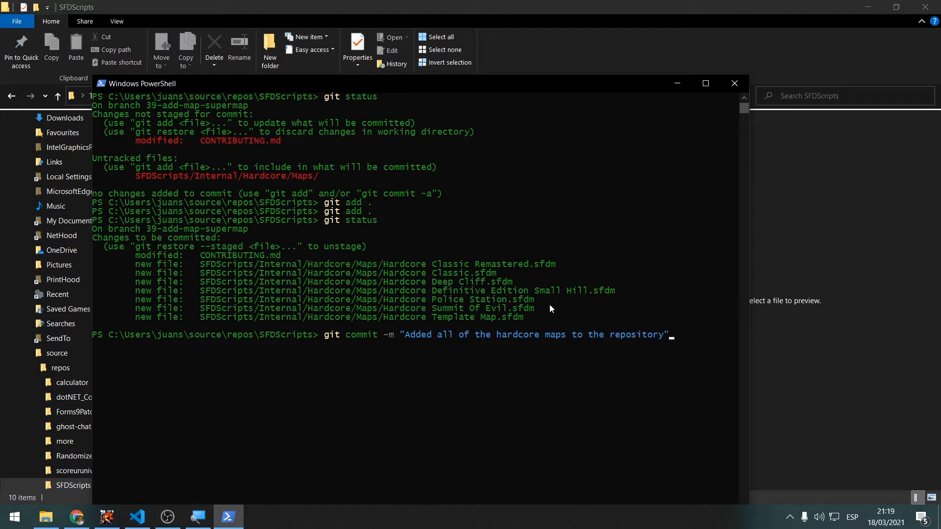
key("Return")
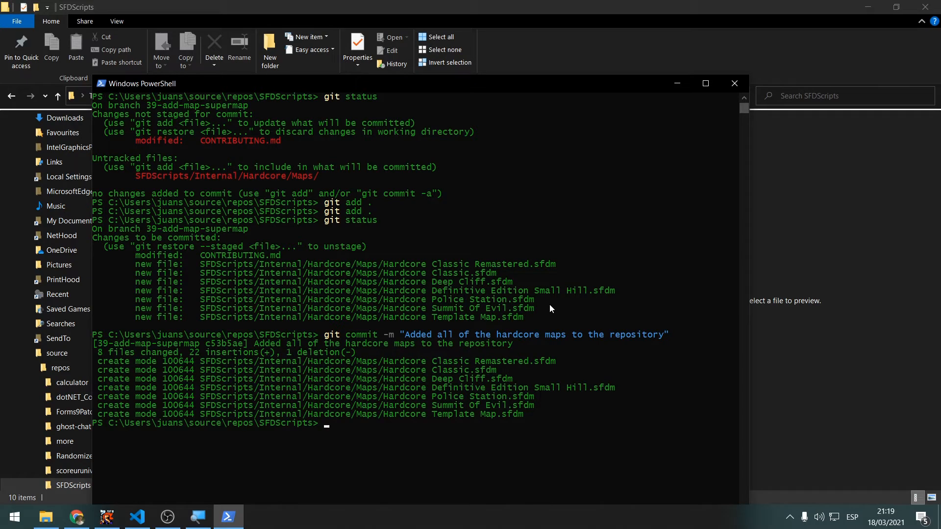
Try to push the commit with a plain git push
type("git push")
key("Return")
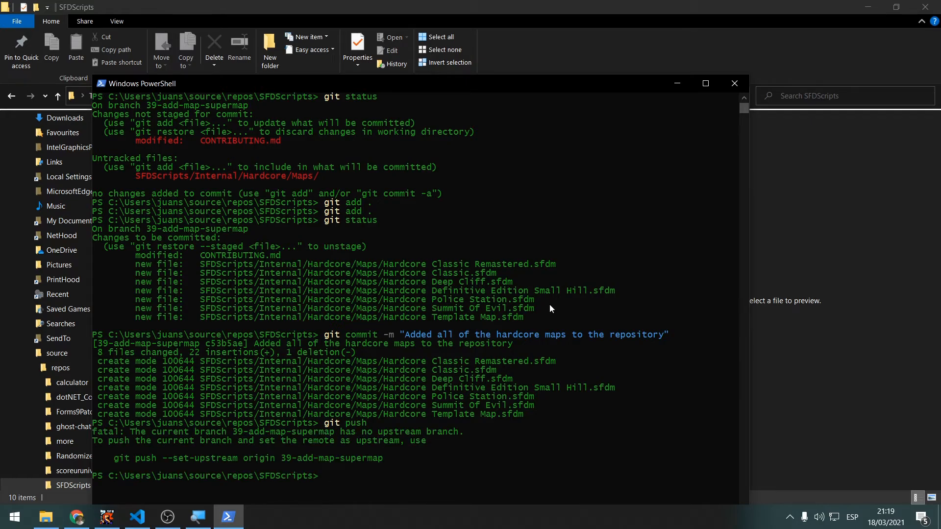
Push the branch and set its upstream with git push --set-upstream origin 39-add-map-supermap
key("Up")
type("--set-upstream origin 3")
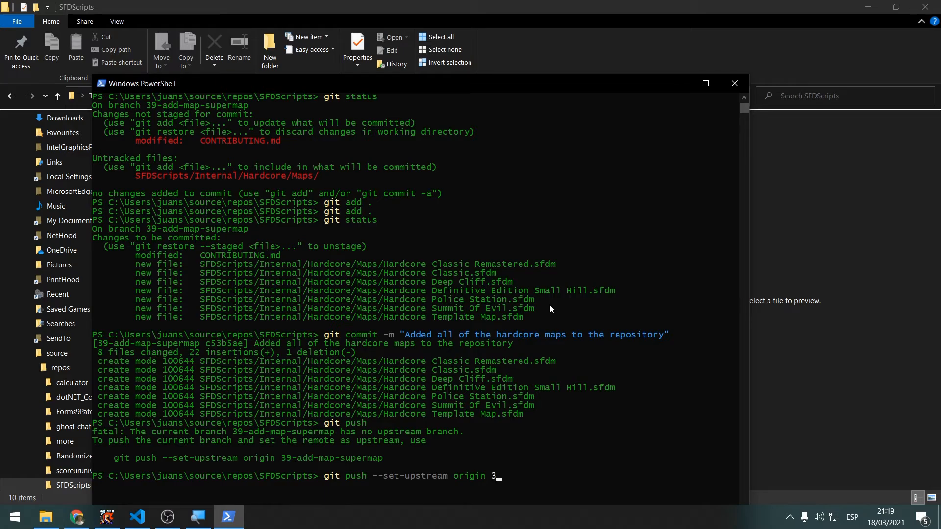
type("9-add-map-supermap")
key("Return")
Reposition the PowerShell window and highlight the local and remote 39-add-map-supermap branch names in the push output
left_click_drag(271, 84, 306, 19)
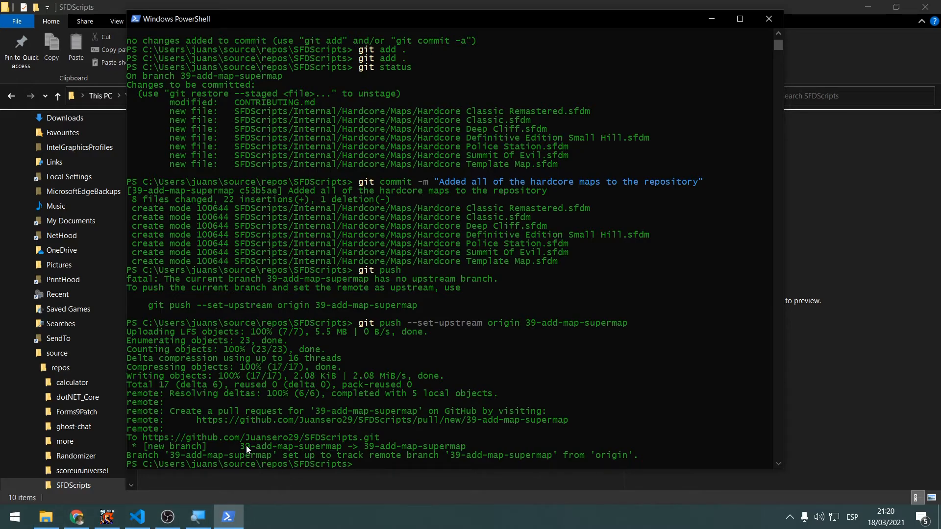
left_click_drag(240, 447, 401, 447)
left_click(426, 447)
left_click_drag(468, 447, 368, 445)
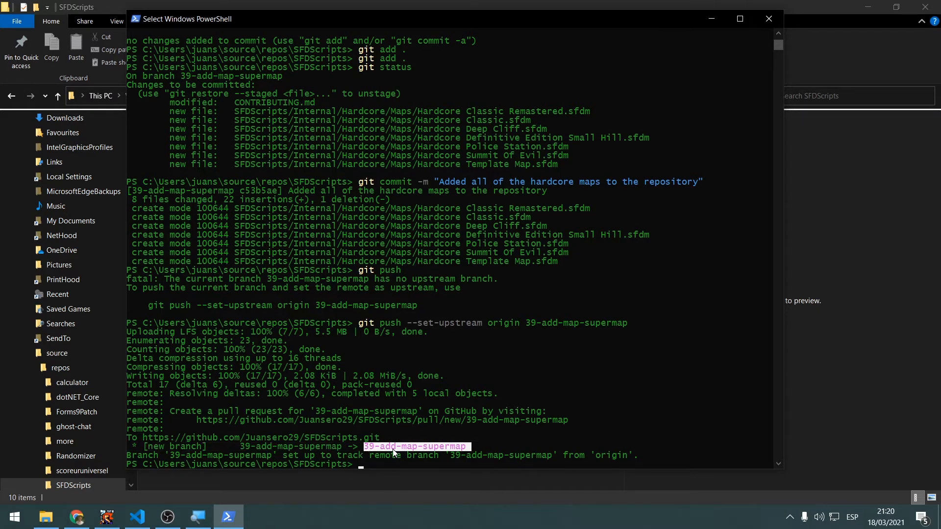
Switch to the Add map "SuperMap" issue in Chrome and highlight the SFDScripts repository name in the page header
key("alt+Tab")
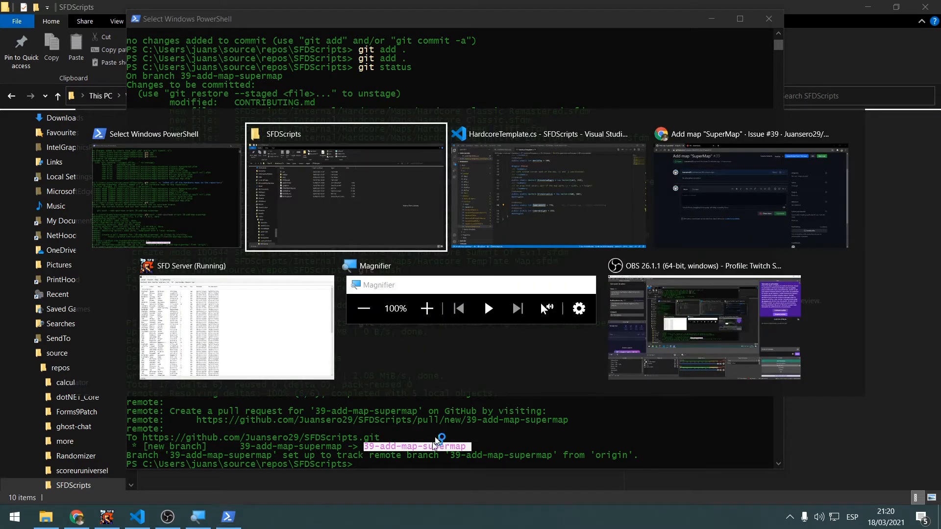
left_click(657, 186)
scroll(455, 160, "up", 3)
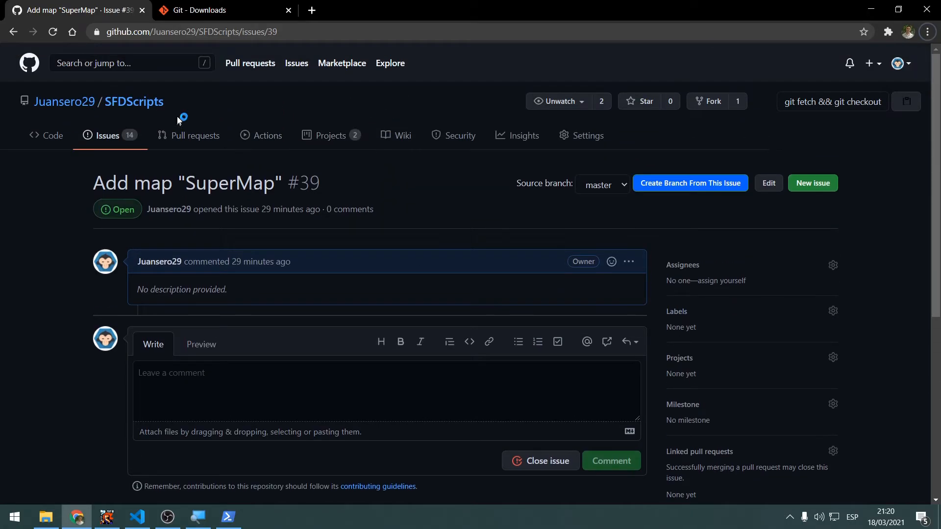
left_click_drag(216, 104, 46, 101)
left_click(251, 109)
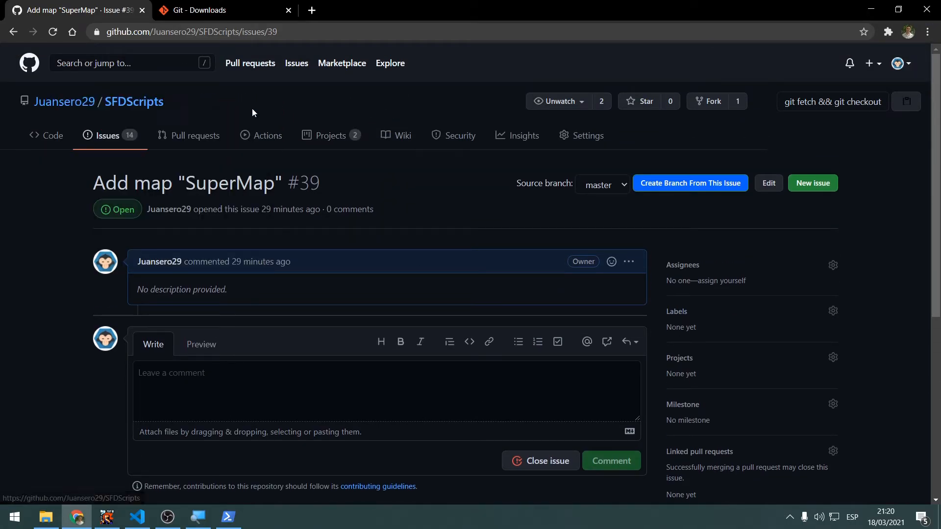
left_click_drag(184, 107, 104, 102)
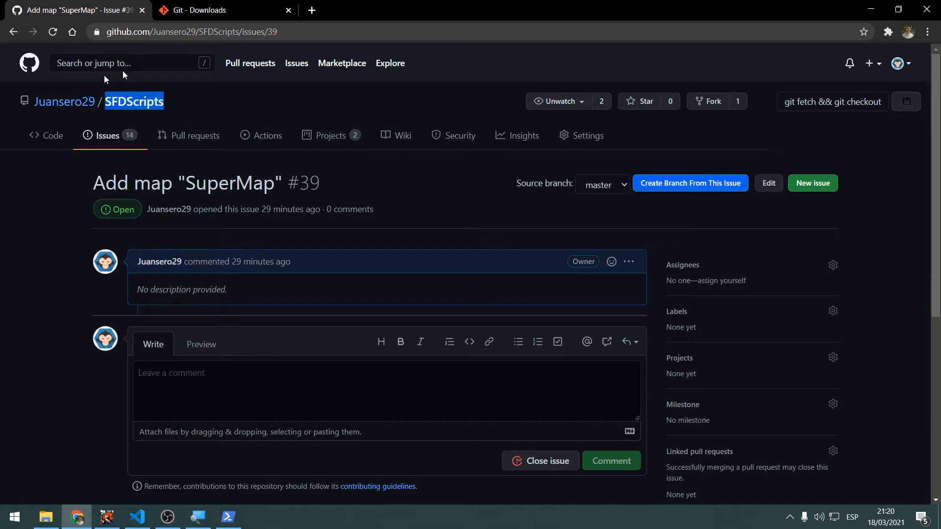
Go to the SFDScripts repository's main page by removing issues/39 from the page address
left_click(313, 32)
left_click(284, 31)
key("shift+End")
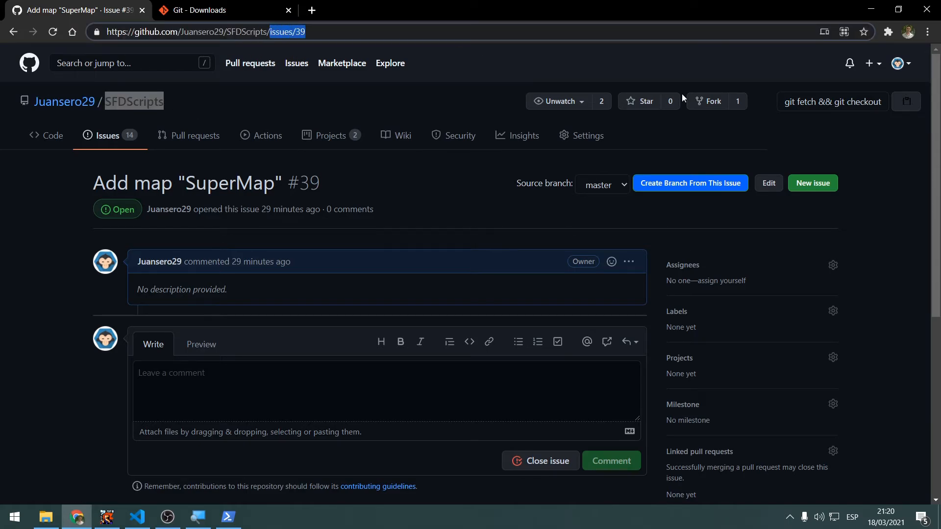
key("BackSpace")
key("Return")
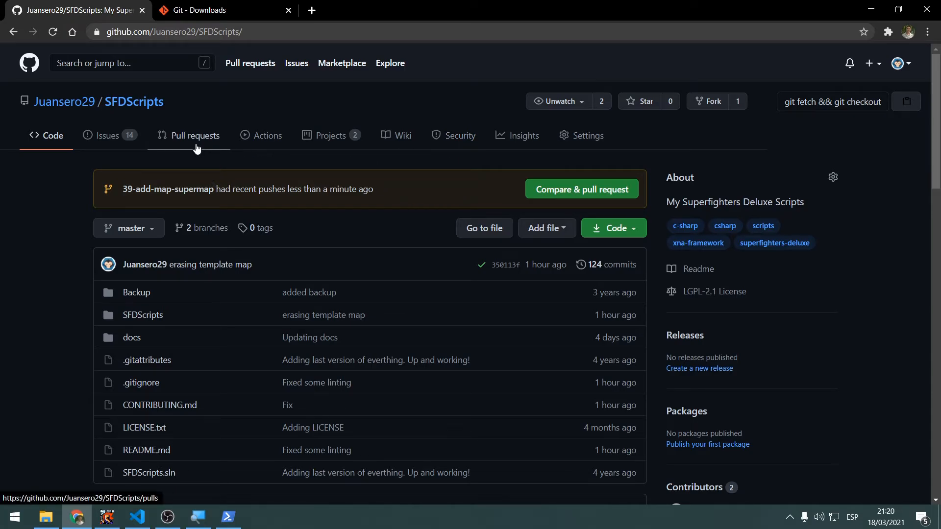
left_click(213, 144)
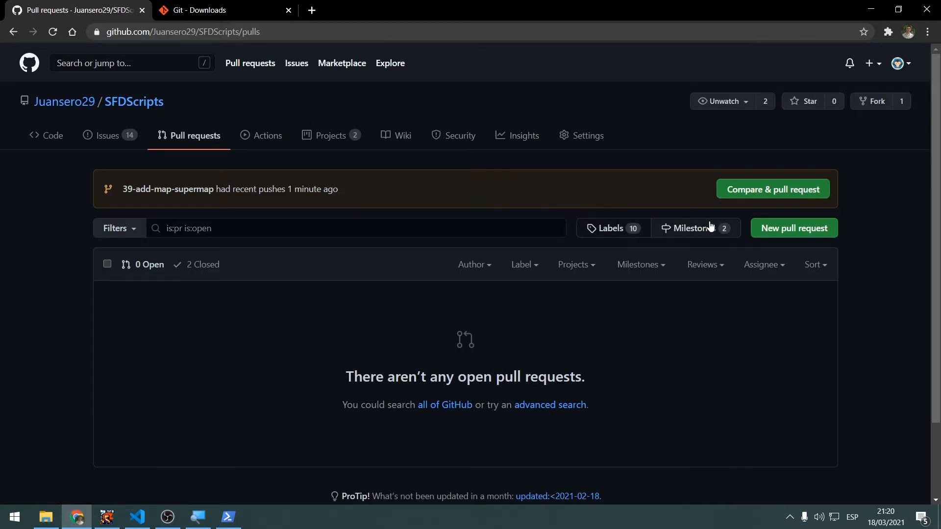
left_click(779, 230)
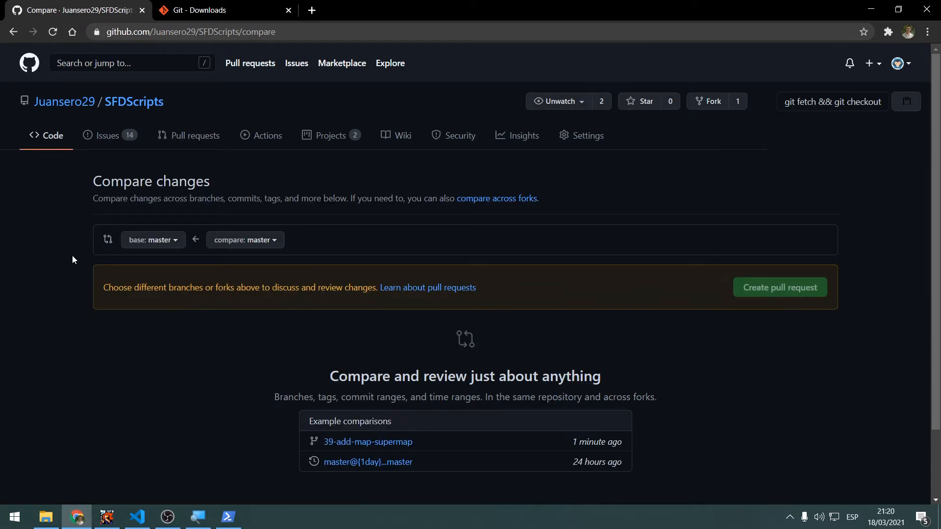
scroll(74, 255, "down", 1)
left_click(156, 181)
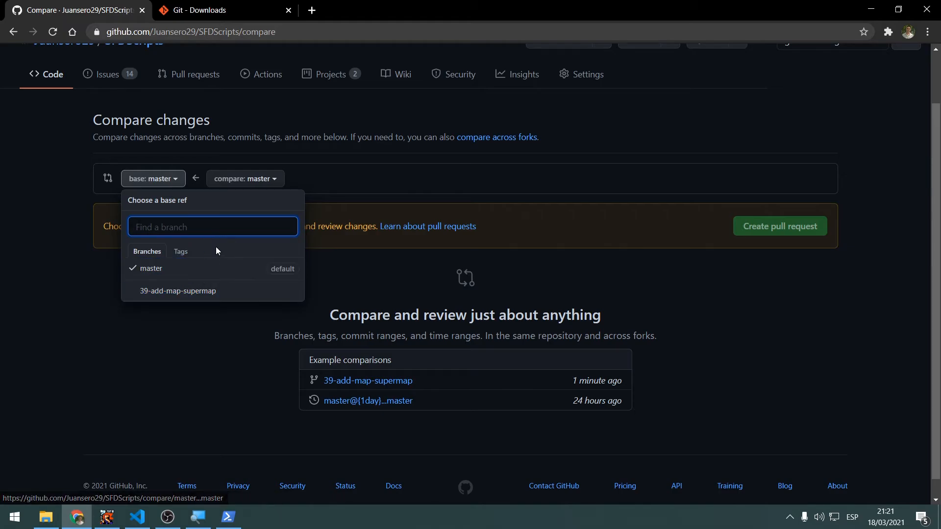
left_click(200, 292)
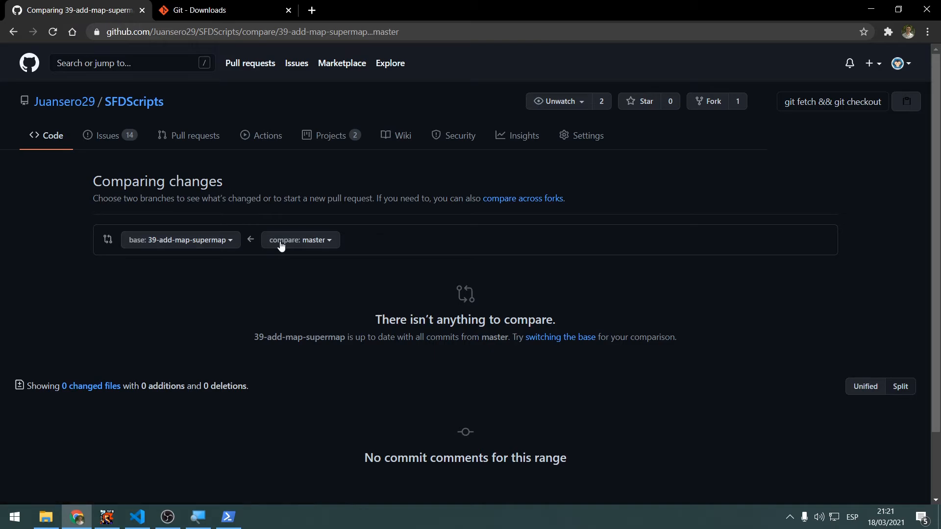
left_click(305, 240)
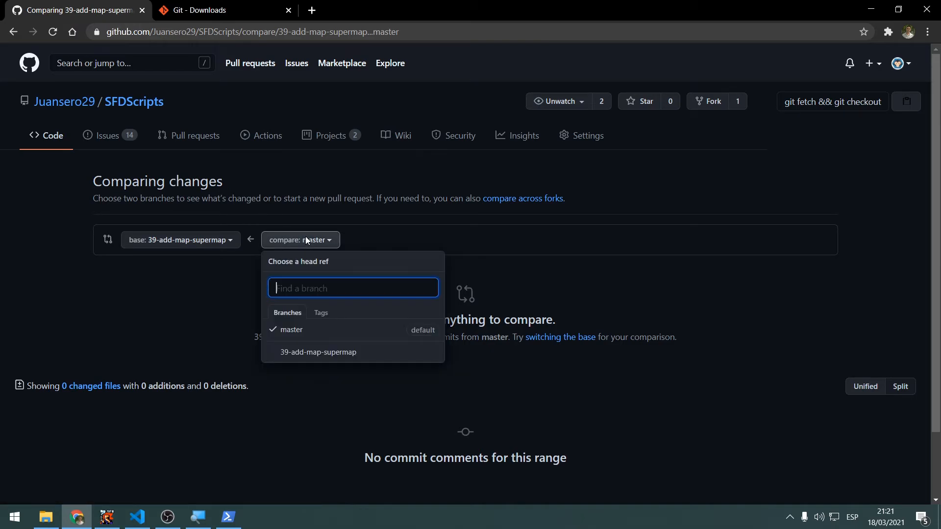
left_click(316, 352)
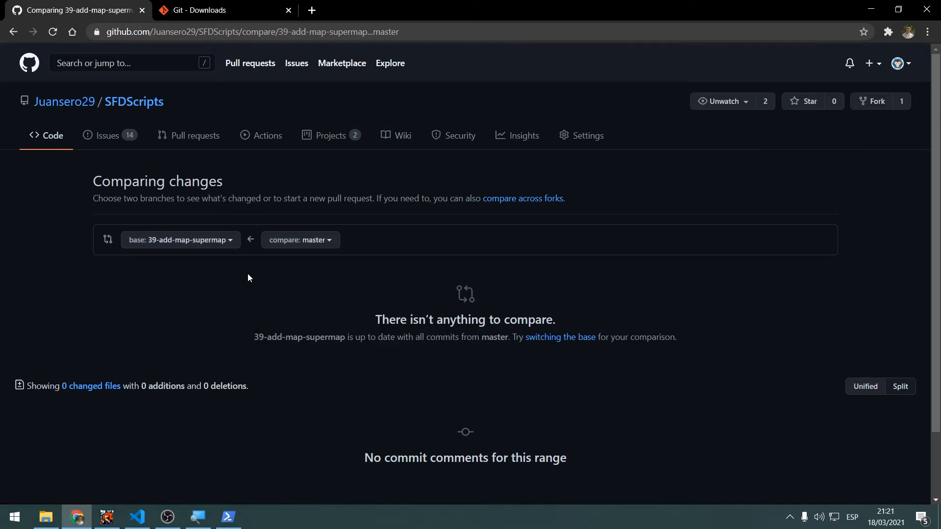
scroll(260, 269, "down", 2)
scroll(259, 271, "up", 2)
left_click_drag(113, 198, 281, 198)
Start a new pull request comparison with master as the base and 39-add-map-supermap as the compare branch
left_click(193, 135)
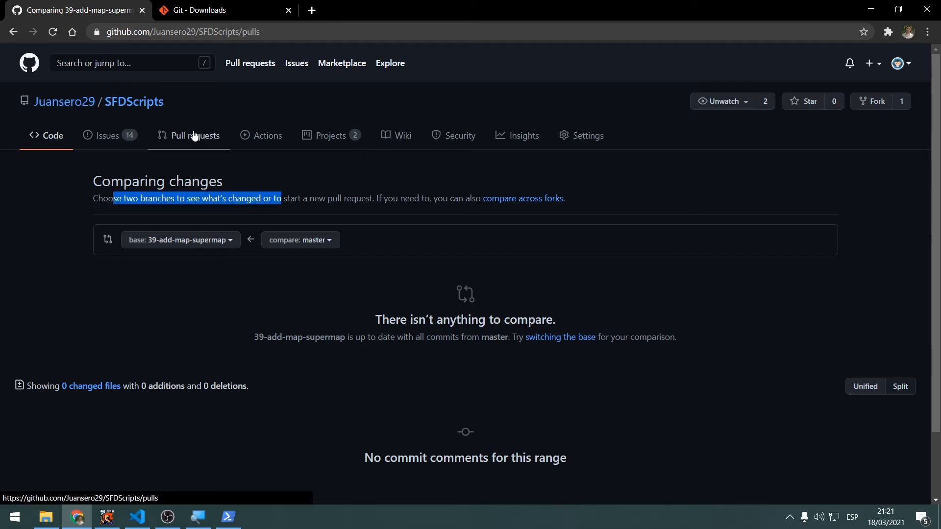
left_click(794, 228)
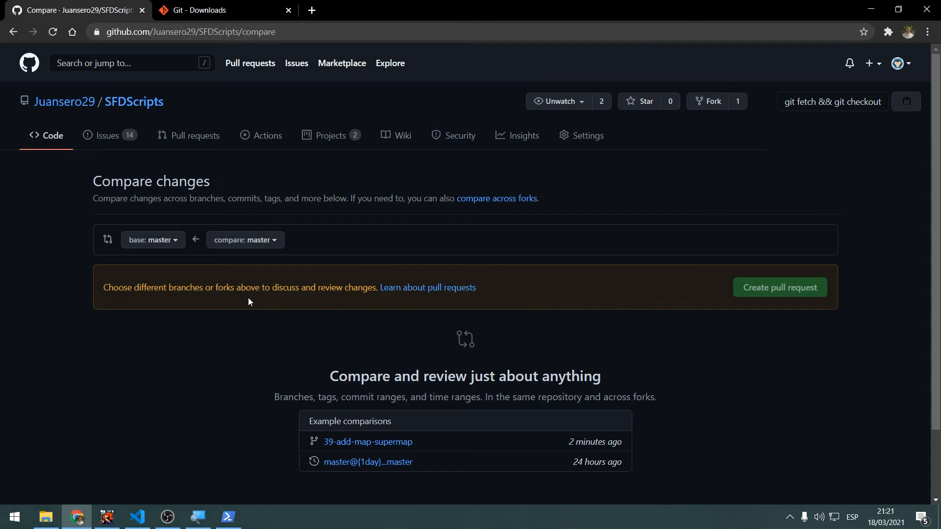
left_click(242, 243)
left_click(283, 352)
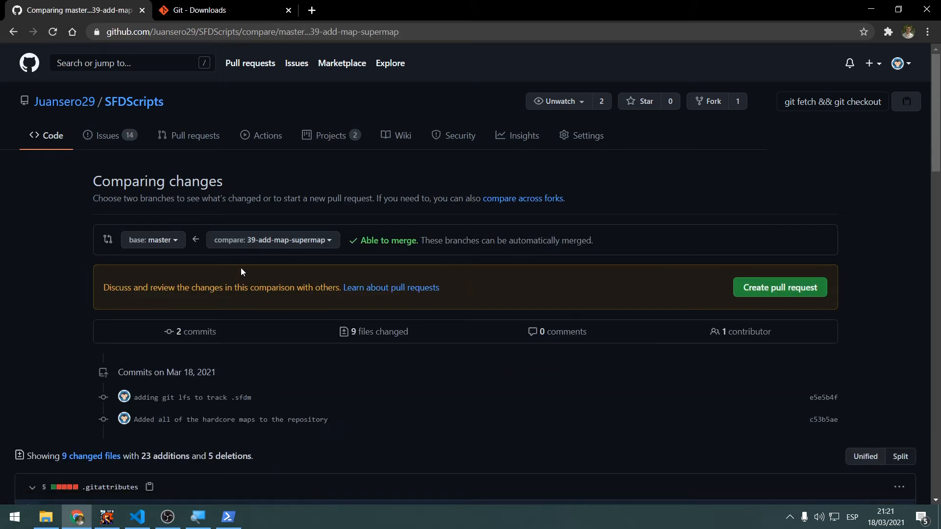
Look over the branch comparison and highlight its merge status message
scroll(225, 294, "down", 4)
scroll(215, 294, "down", 3)
scroll(217, 260, "up", 7)
left_click_drag(359, 240, 607, 240)
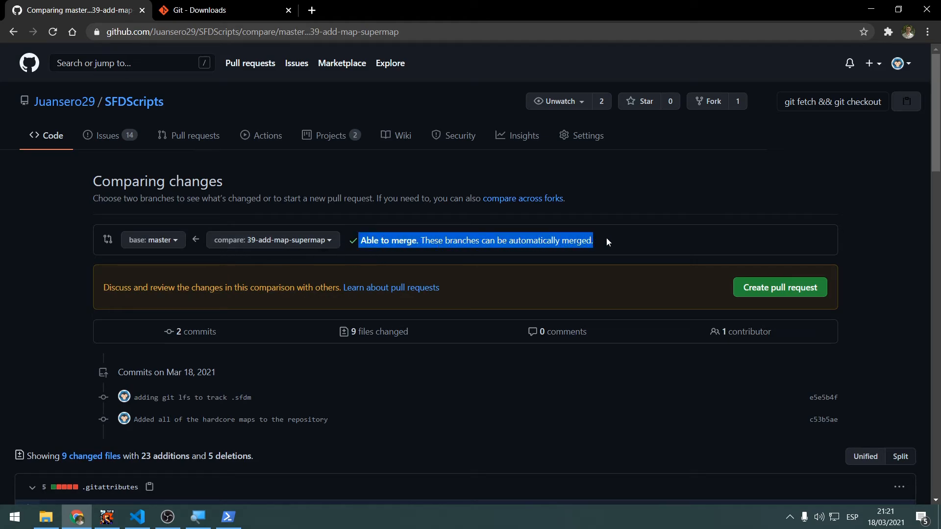
left_click(607, 240)
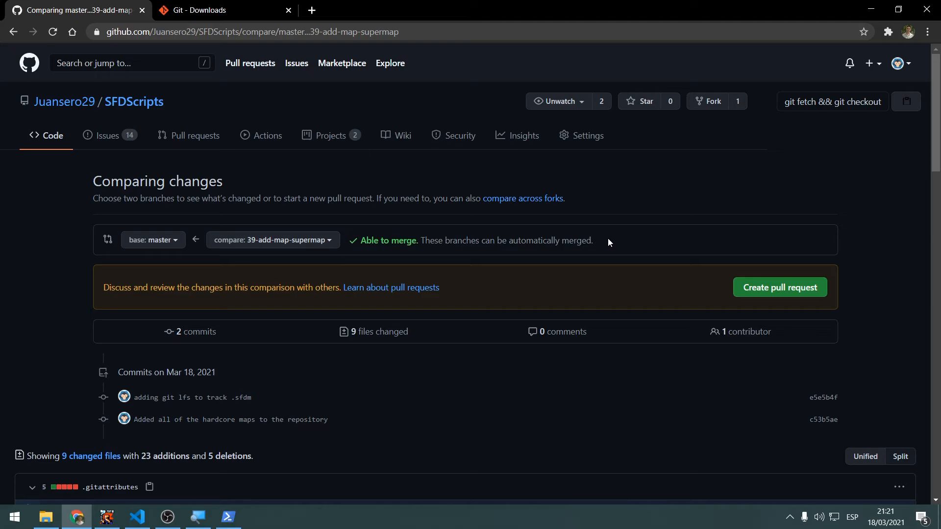
Review the commits and file differences in the comparison, from .gitattributes and CONTRIBUTING.md through the Hardcore map files
scroll(587, 231, "down", 2)
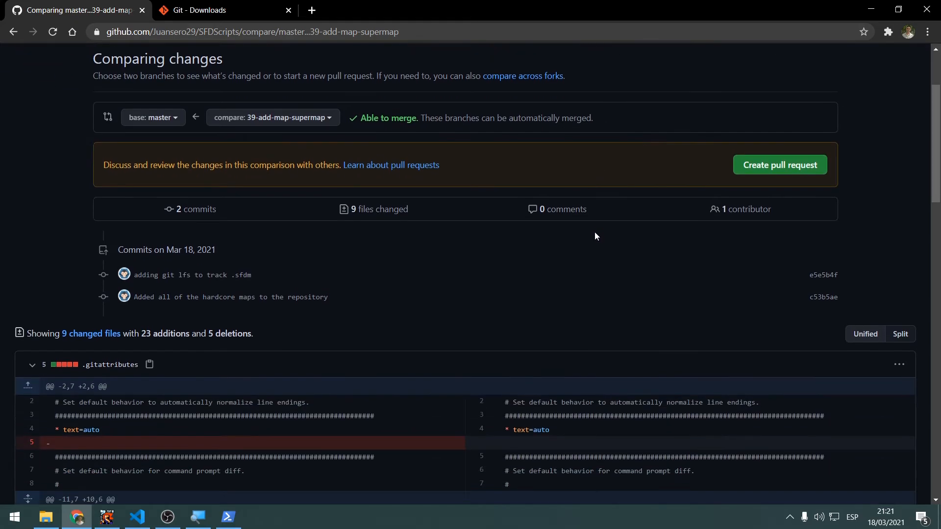
scroll(596, 231, "up", 1)
scroll(599, 243, "down", 7)
scroll(599, 243, "up", 6)
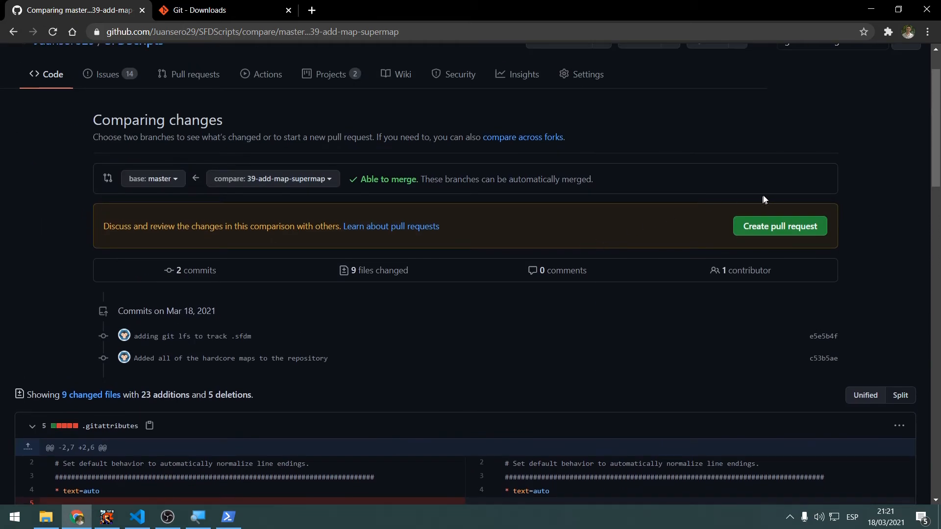
scroll(573, 240, "down", 2)
scroll(575, 245, "down", 5)
scroll(583, 246, "up", 10)
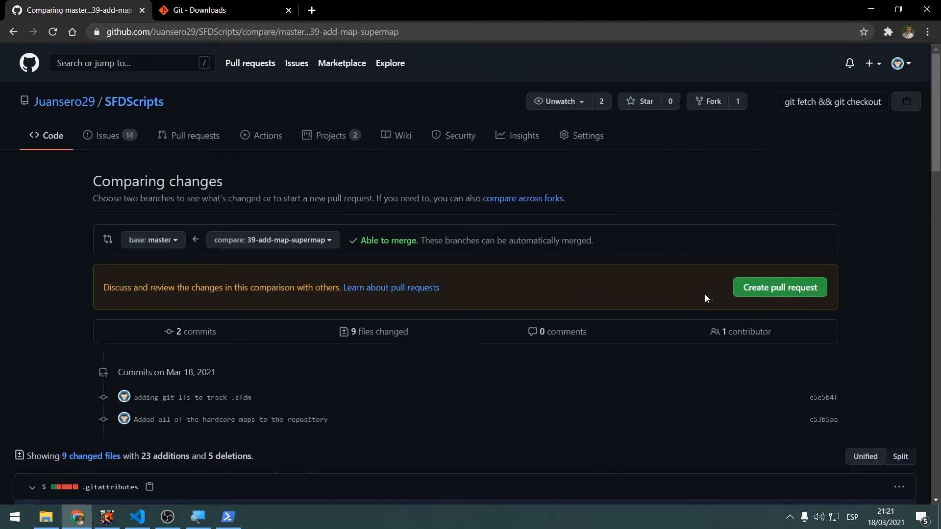
scroll(702, 299, "down", 15)
scroll(704, 301, "down", 2)
scroll(672, 312, "up", 11)
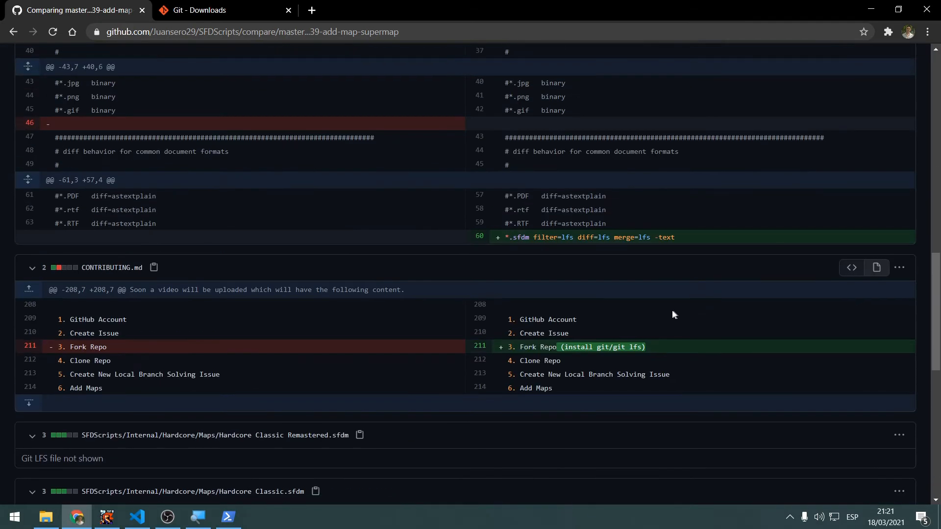
scroll(263, 424, "down", 9)
scroll(281, 422, "down", 1)
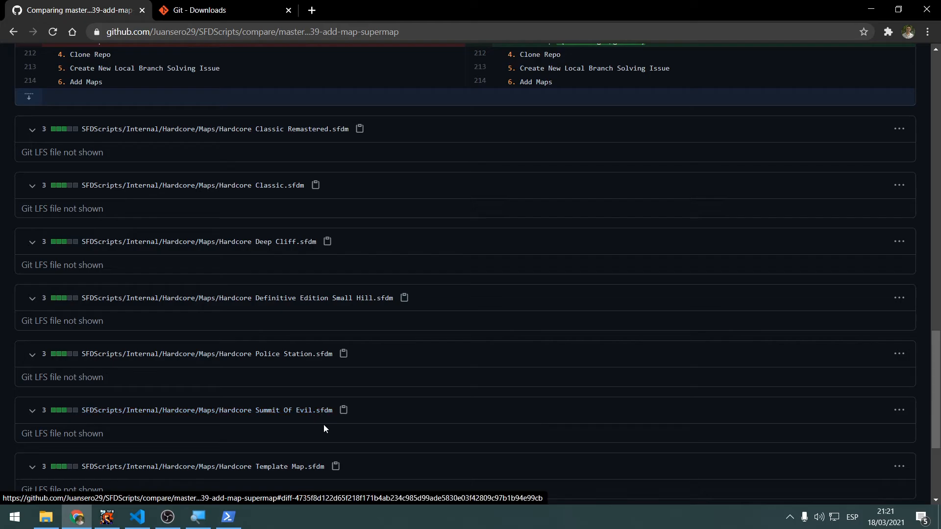
scroll(418, 352, "up", 5)
scroll(419, 348, "up", 10)
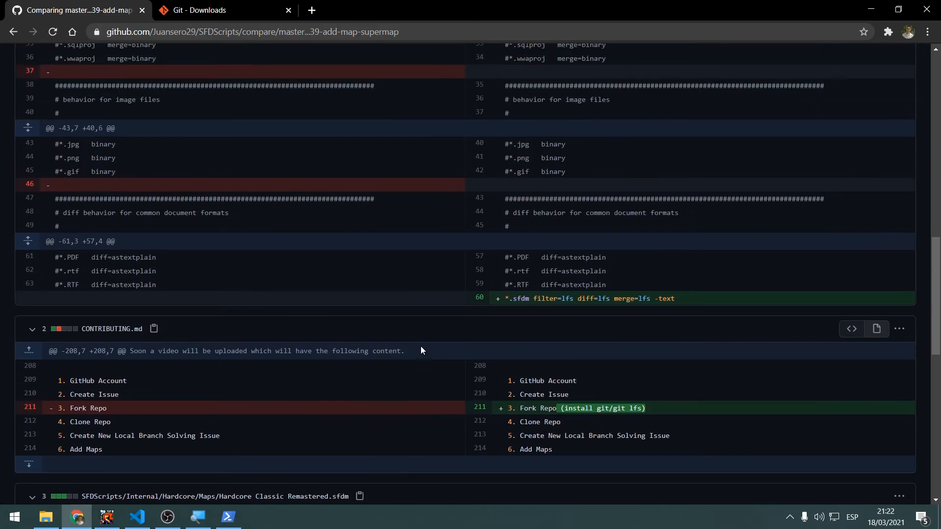
scroll(728, 207, "up", 5)
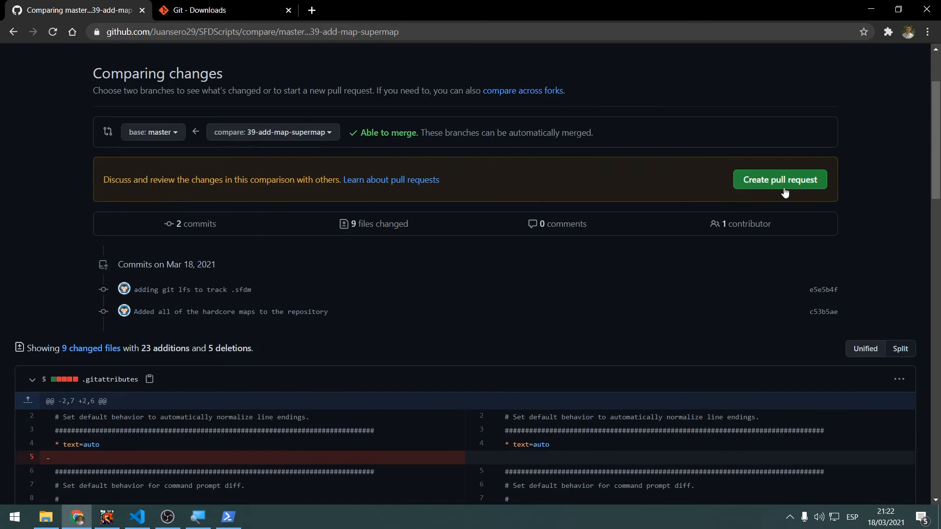
Open the pull request form for this comparison and set the title to "I added all of the hardcore maps to the repository"
left_click(780, 181)
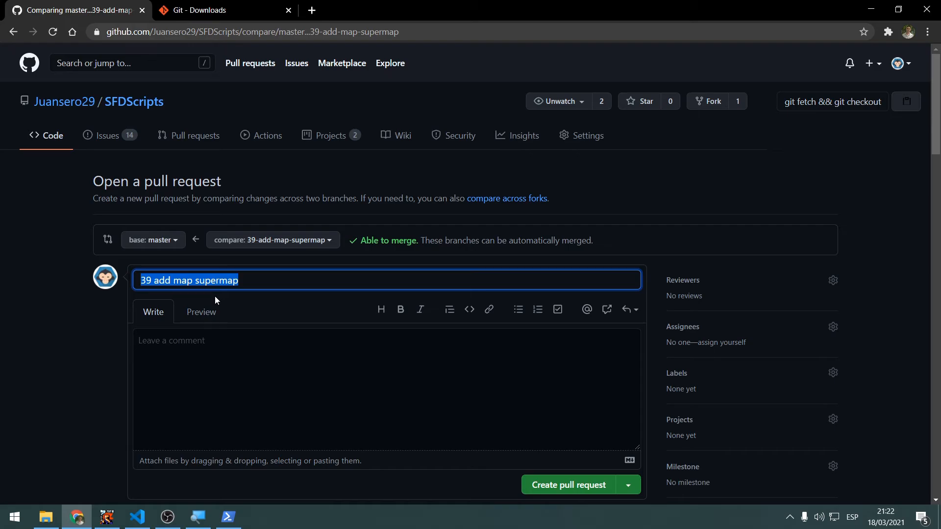
type("I added a")
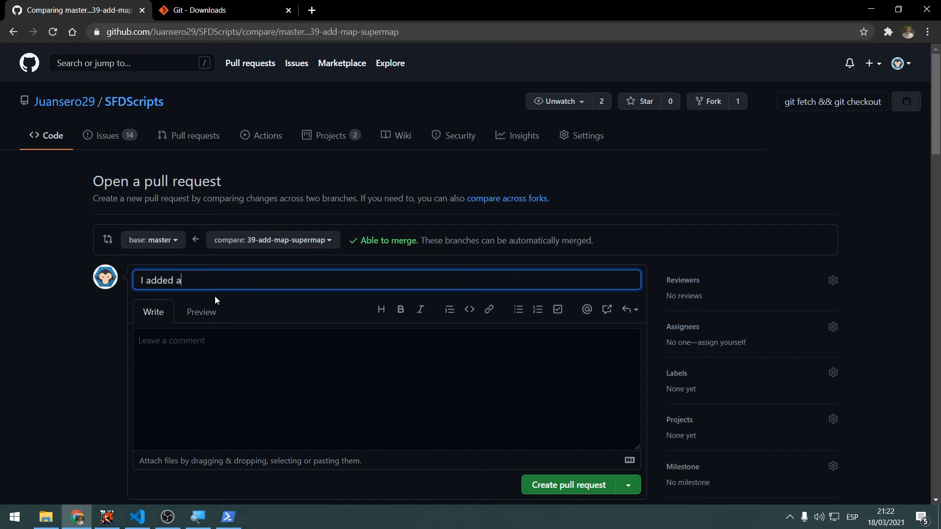
type("ll of the hardcorem")
key("BackSpace")
type("maps to t")
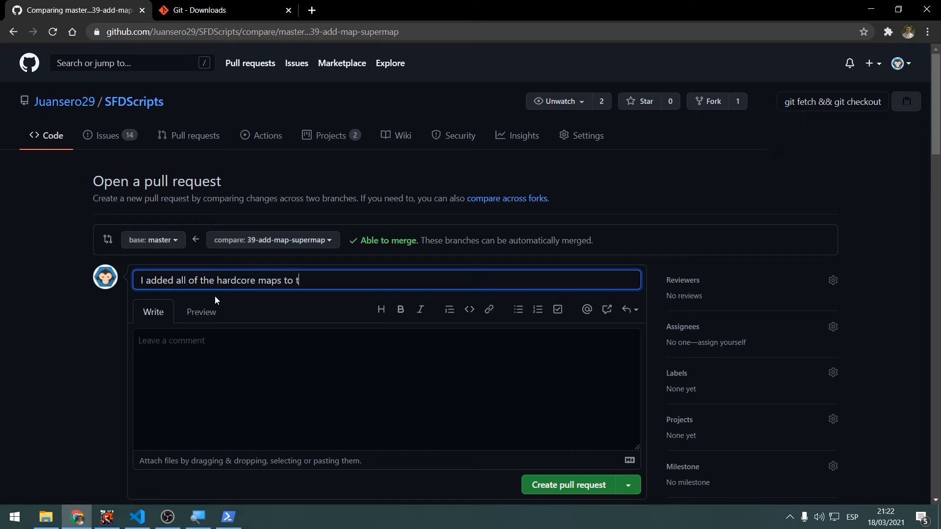
type("he repository")
key("Tab")
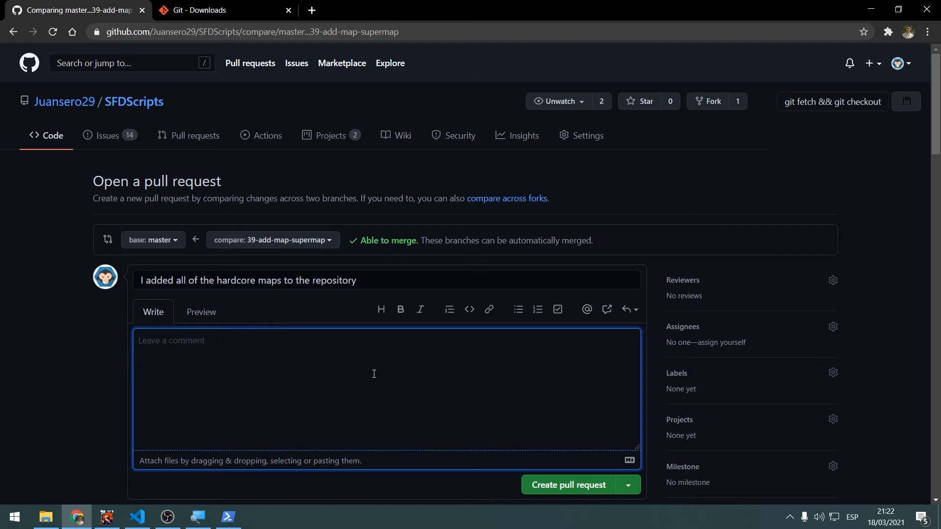
Look over the pull request form and submit it with the description left empty
scroll(368, 367, "down", 2)
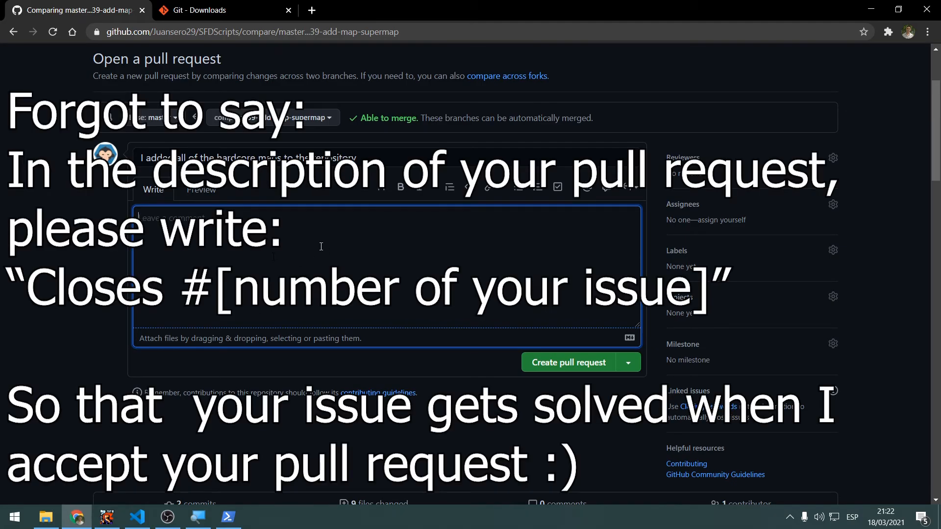
scroll(369, 266, "down", 4)
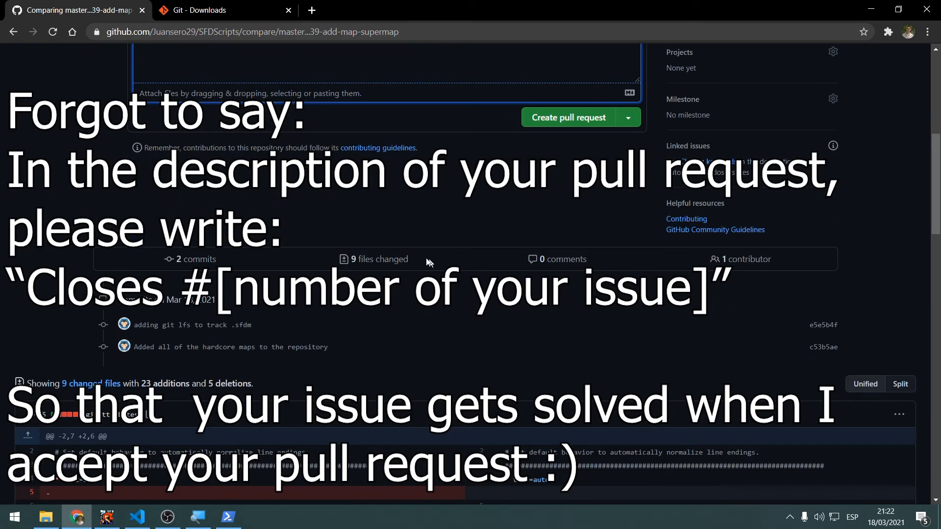
scroll(268, 234, "up", 3)
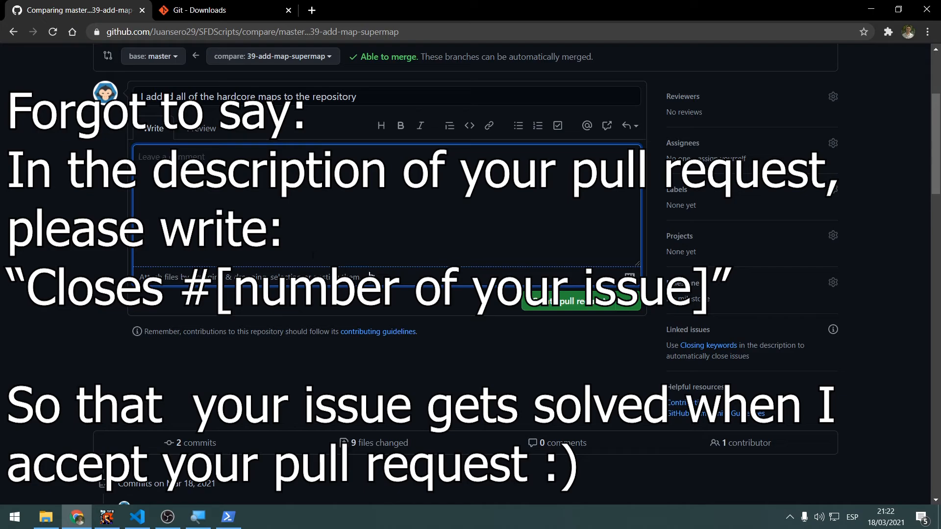
scroll(435, 335, "up", 3)
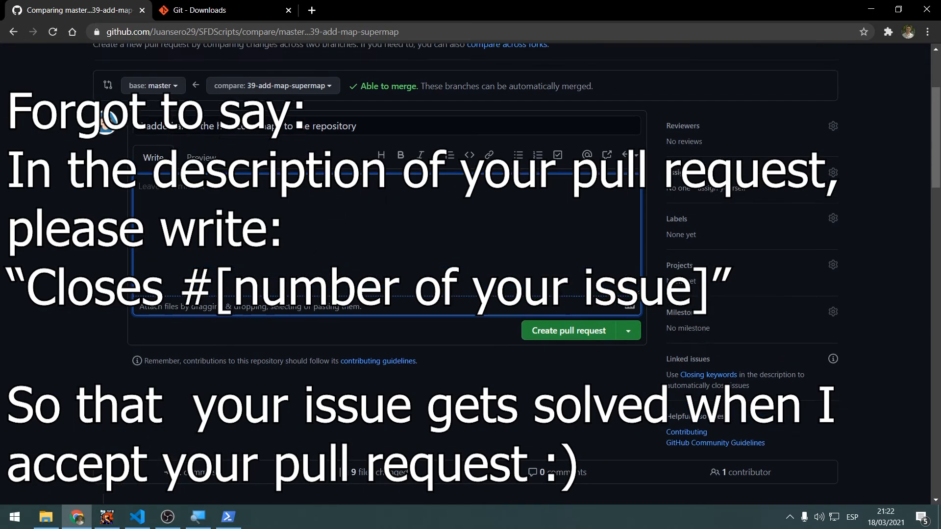
left_click(585, 431)
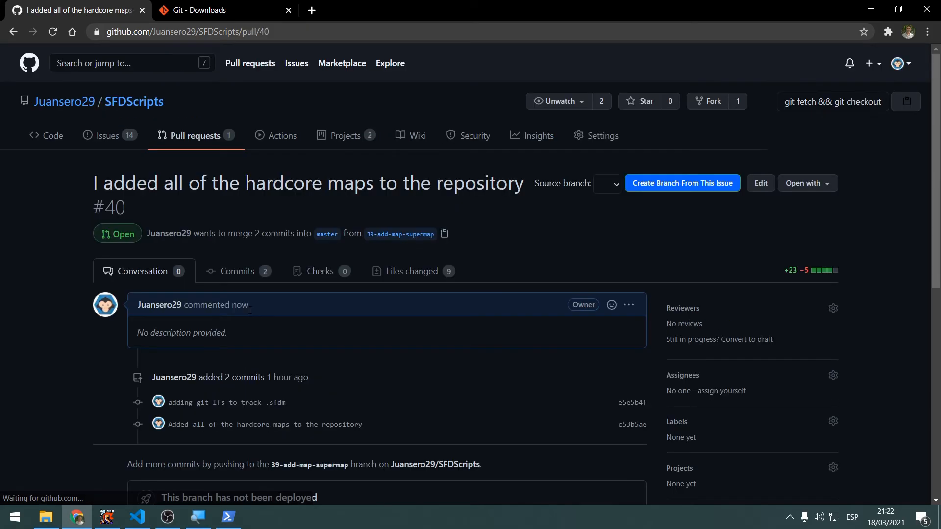
Highlight the new pull request's title and check its merge section
left_click_drag(91, 185, 462, 174)
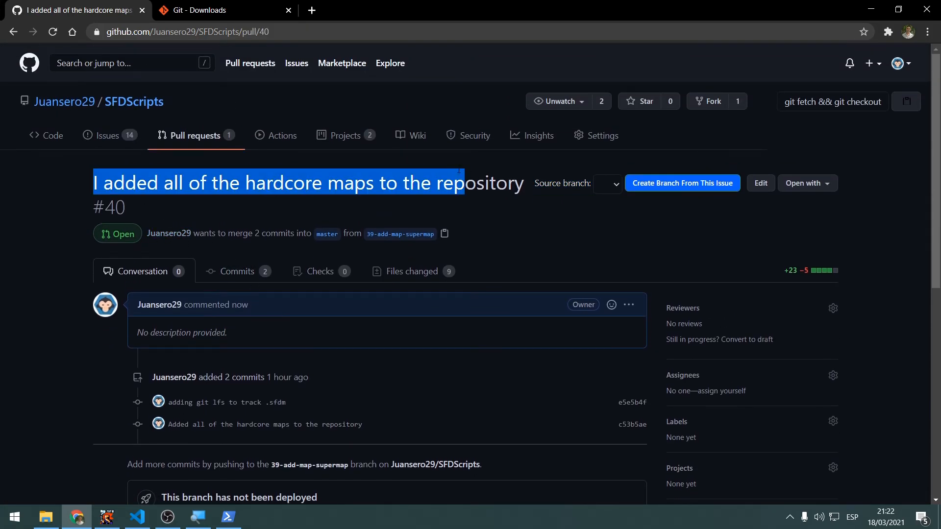
scroll(432, 176, "down", 1)
scroll(498, 190, "down", 4)
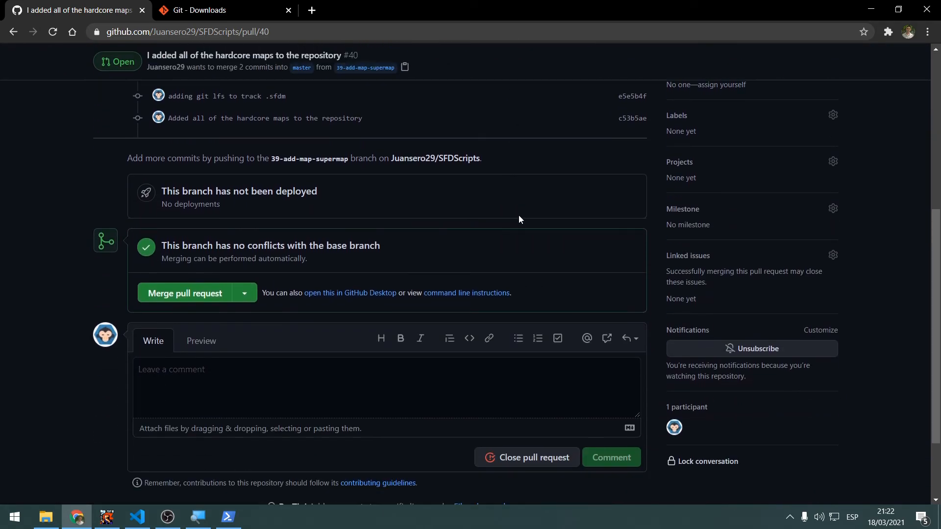
scroll(518, 216, "up", 5)
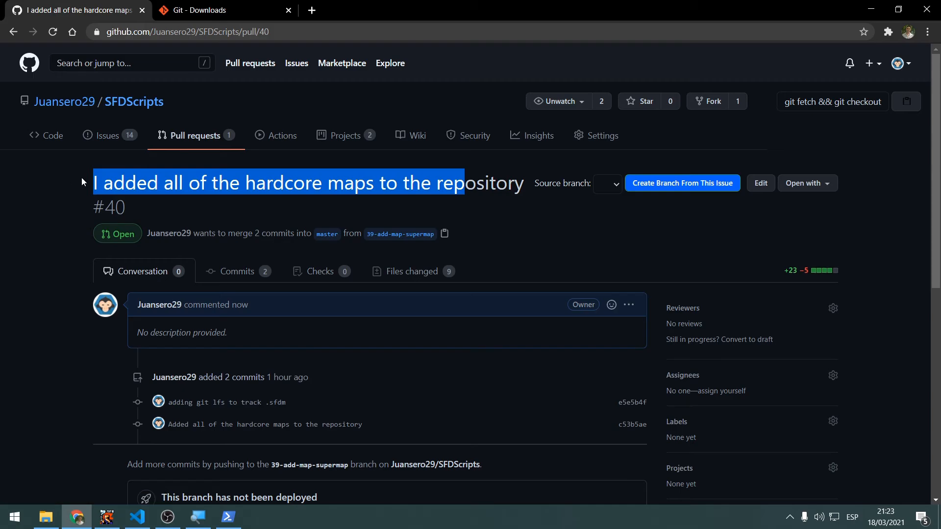
Return to the repository's main page, then reopen the hardcore maps pull request from the list and review its conversation
left_click(54, 135)
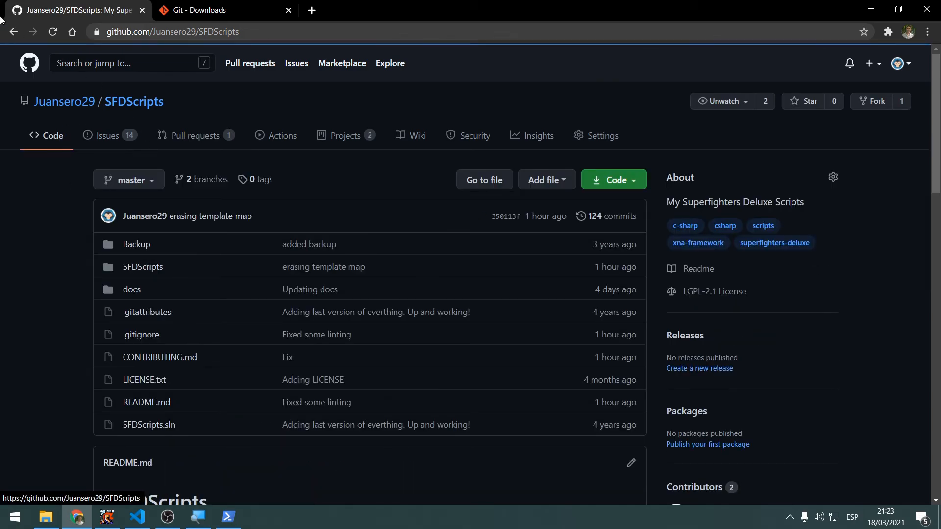
left_click(199, 135)
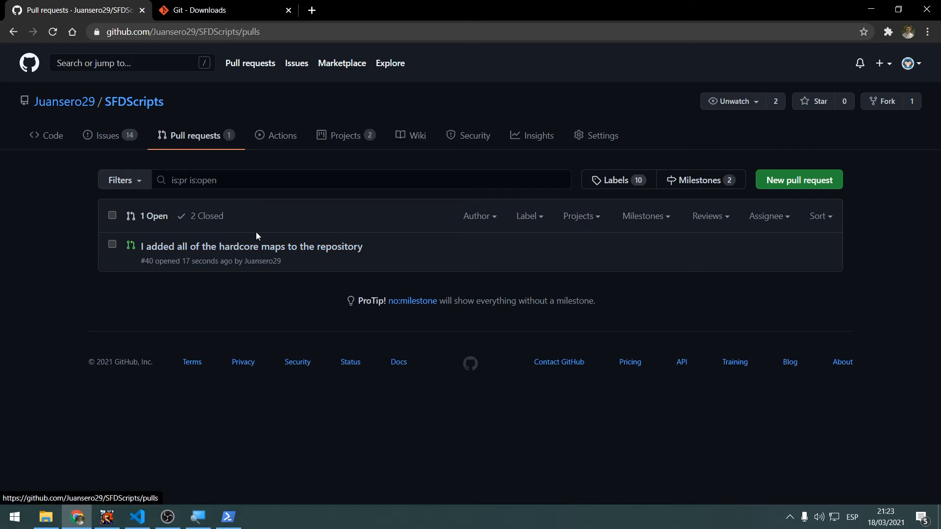
left_click(237, 249)
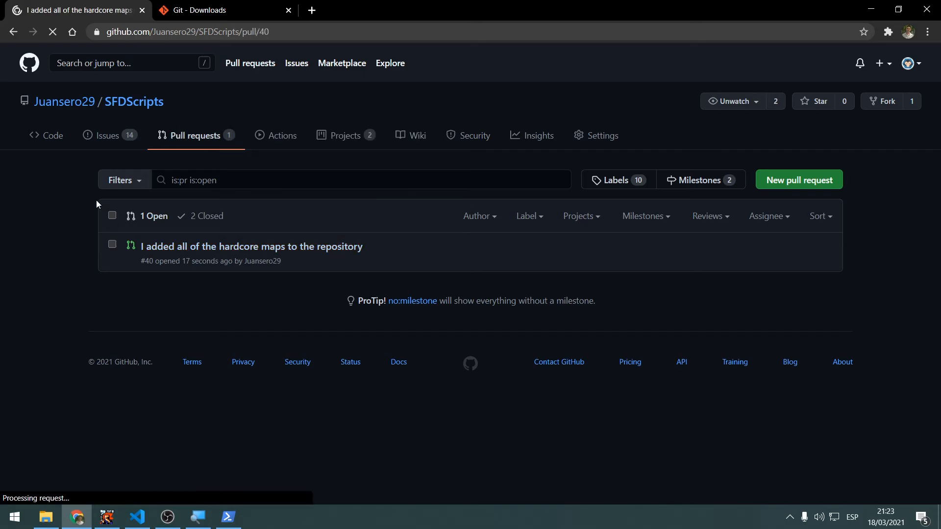
scroll(139, 228, "down", 3)
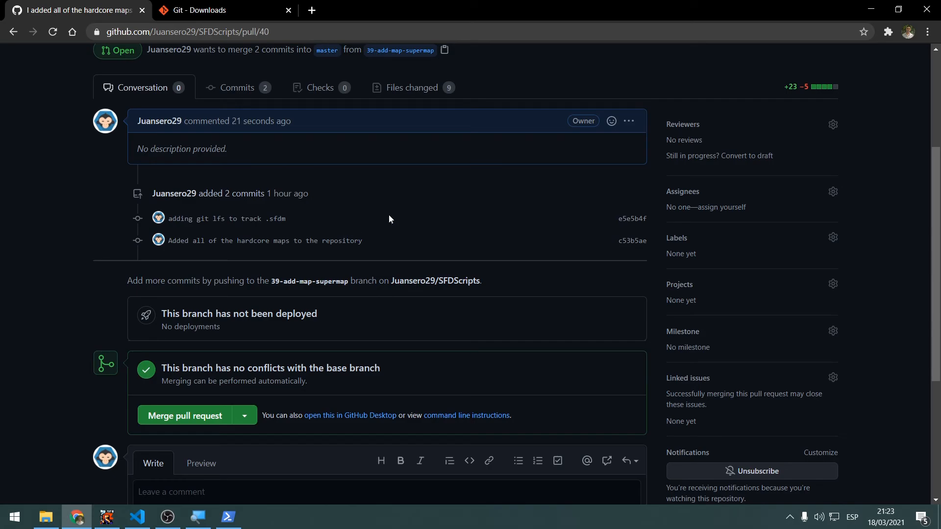
scroll(395, 215, "up", 2)
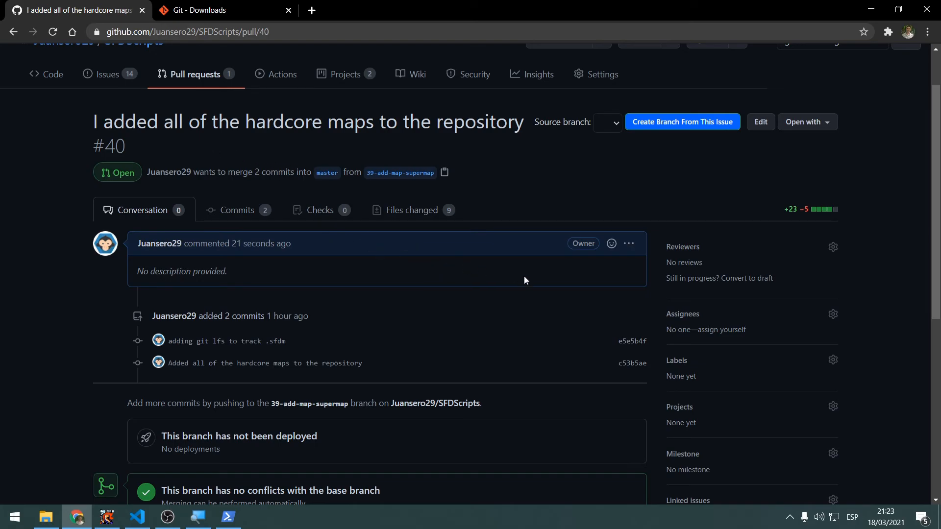
Merge the hardcore maps pull request into master, keeping the proposed merge commit message, and confirm the merge
scroll(348, 247, "down", 1)
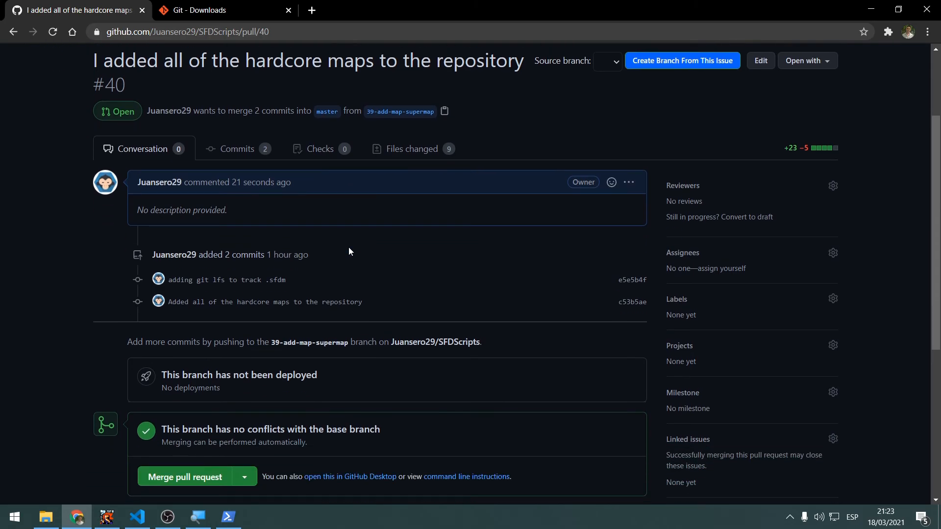
scroll(349, 249, "up", 2)
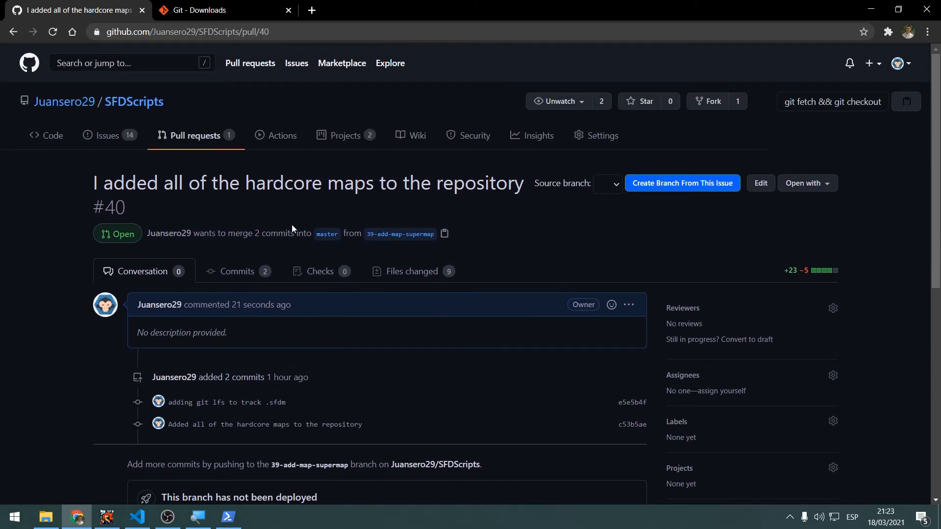
scroll(297, 220, "down", 4)
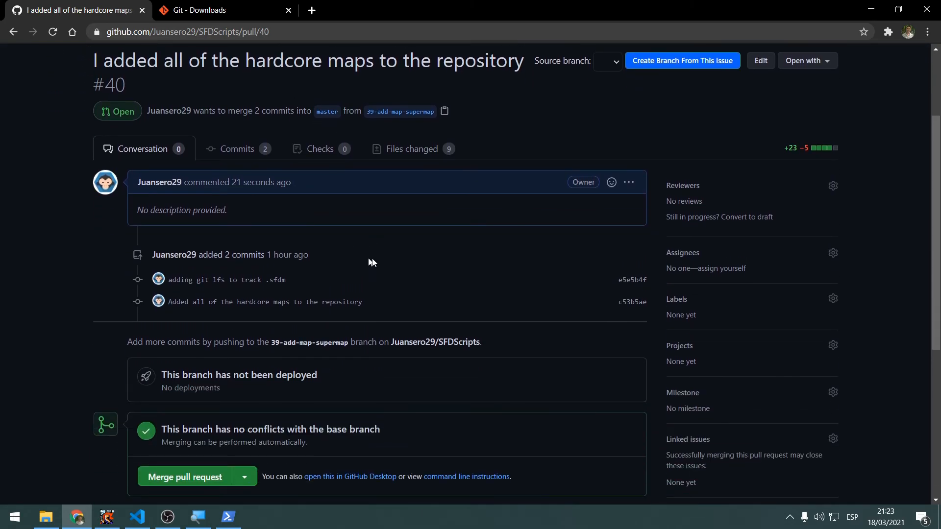
scroll(264, 304, "up", 2)
scroll(473, 246, "up", 1)
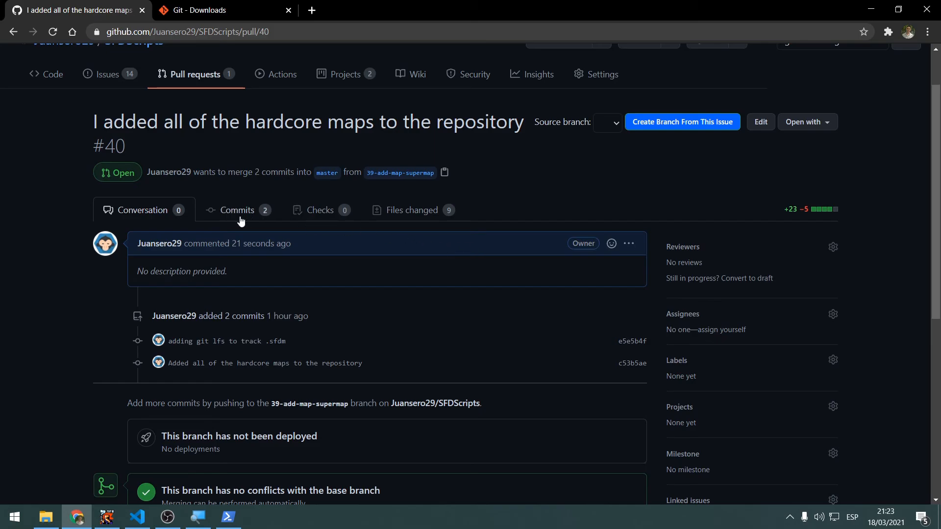
scroll(167, 225, "down", 3)
scroll(48, 294, "down", 3)
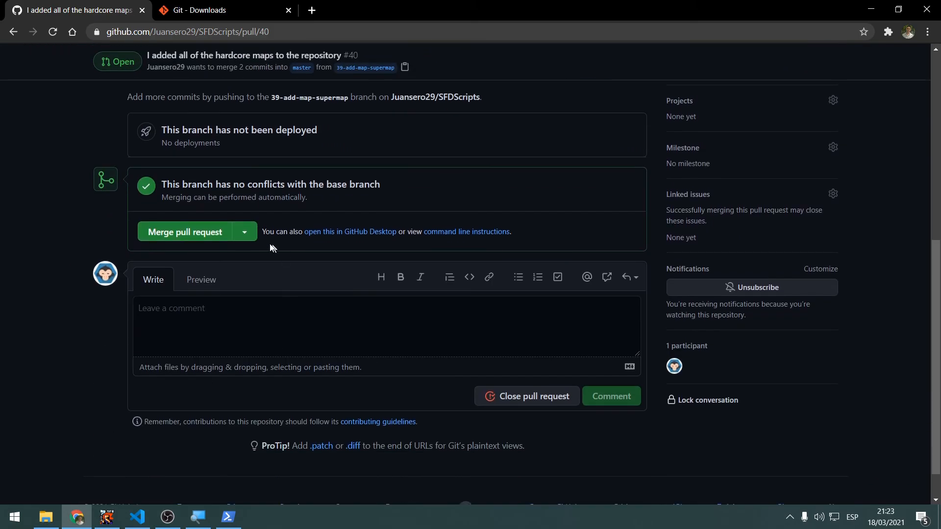
left_click(192, 234)
scroll(37, 219, "up", 1)
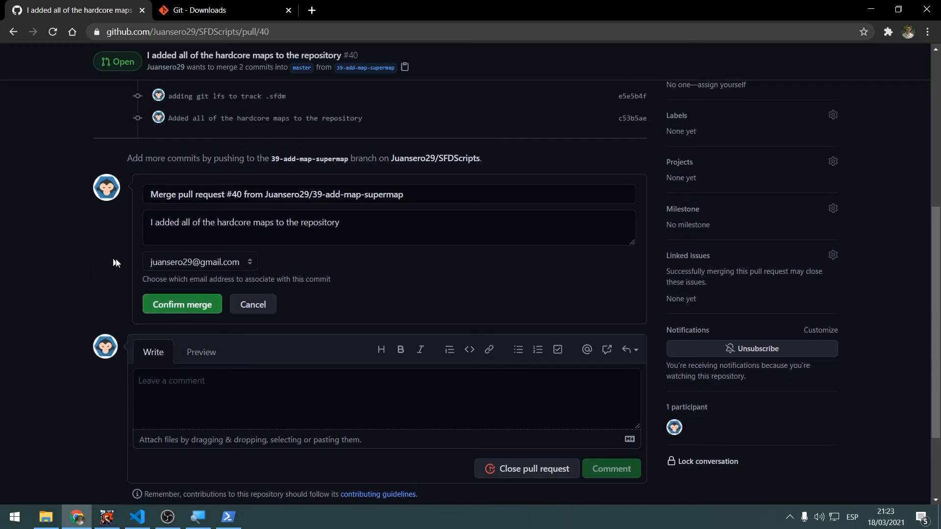
left_click(197, 308)
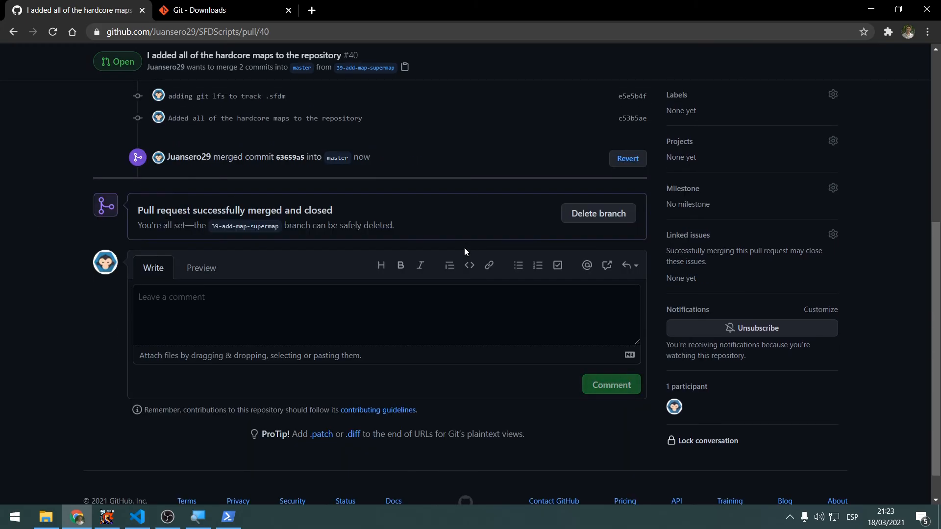
Look over the merged pull request's conversation and return to the repository's code page
scroll(463, 248, "up", 3)
scroll(476, 235, "up", 1)
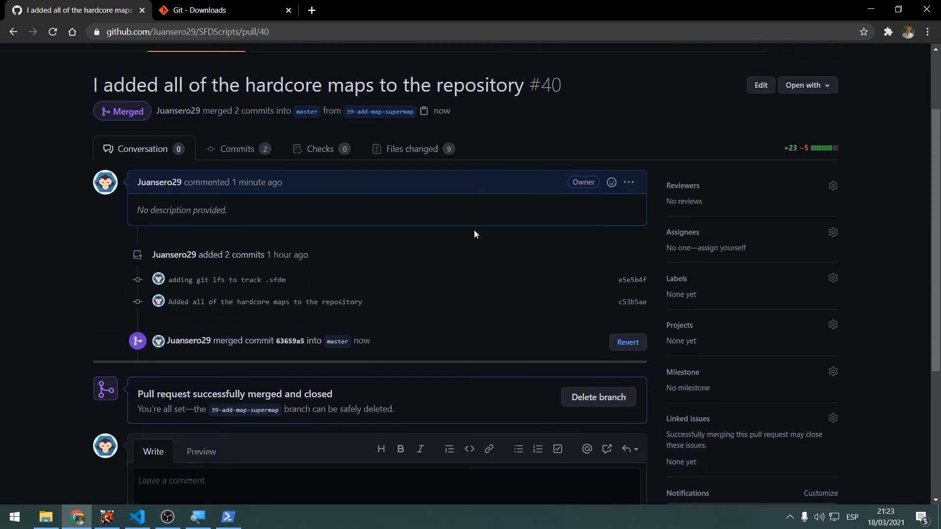
scroll(459, 227, "up", 1)
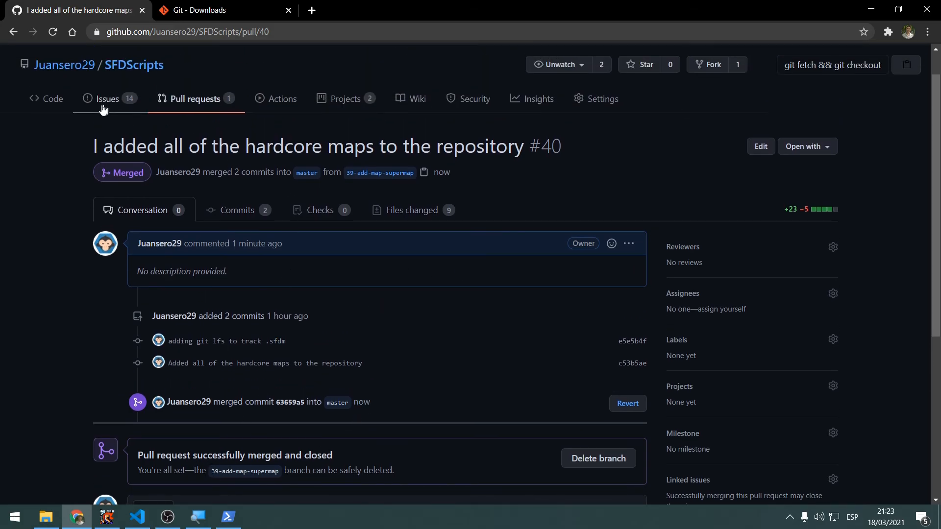
scroll(200, 149, "down", 2)
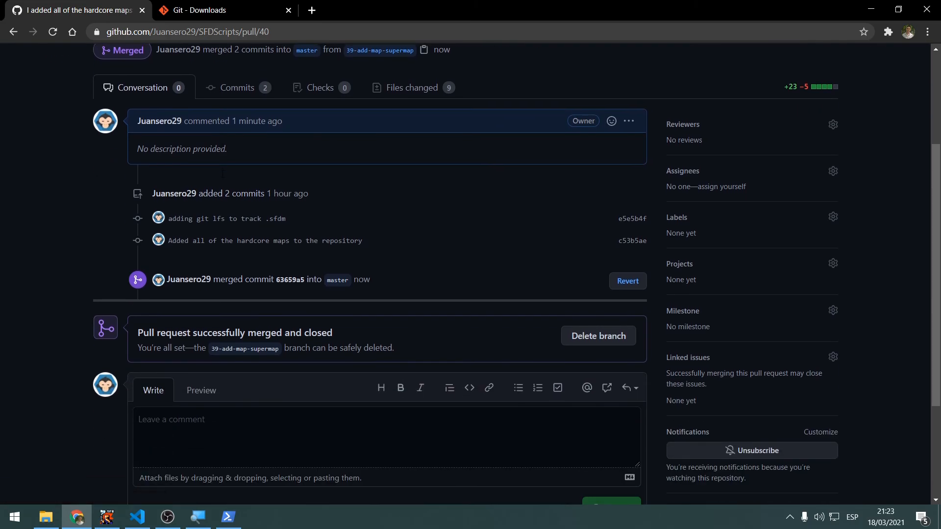
scroll(200, 150, "up", 3)
left_click(47, 135)
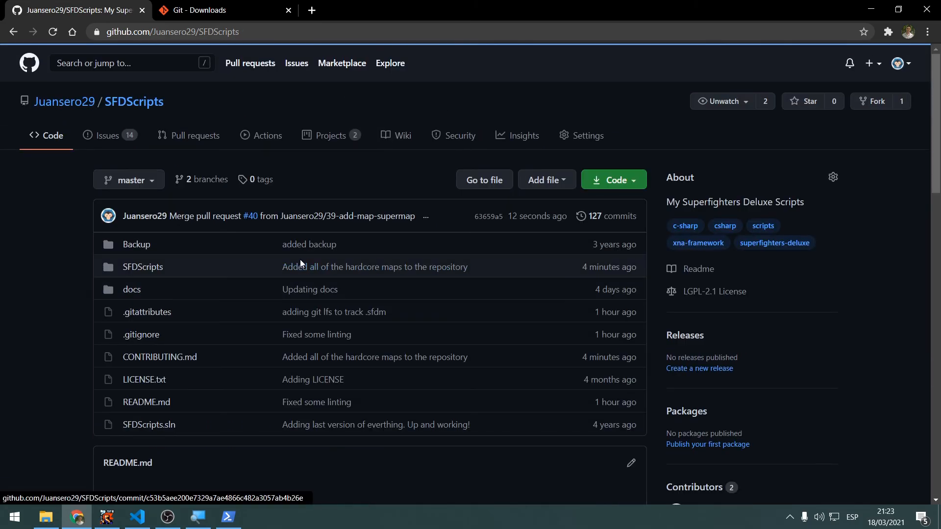
Browse the master branch to SFDScripts/Internal/Hardcore/Maps and check the listed .sfdm map files
scroll(319, 264, "down", 1)
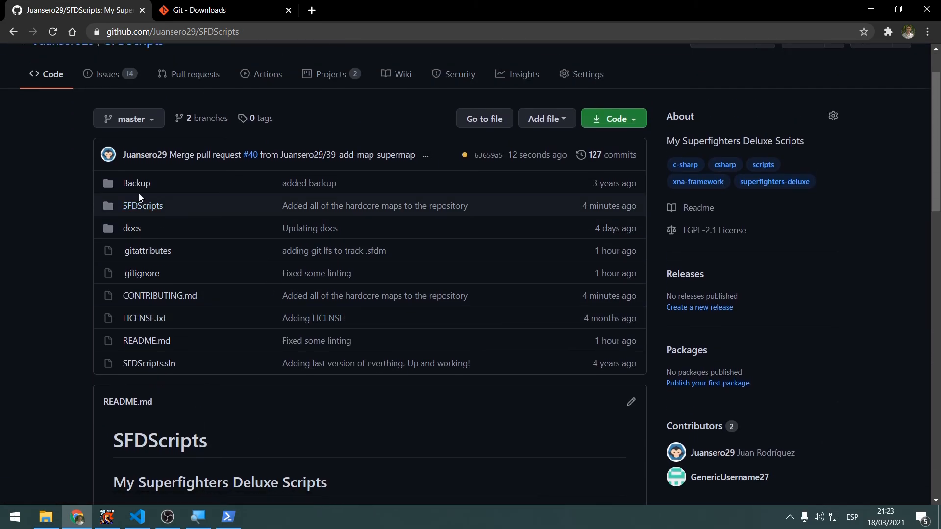
left_click(138, 206)
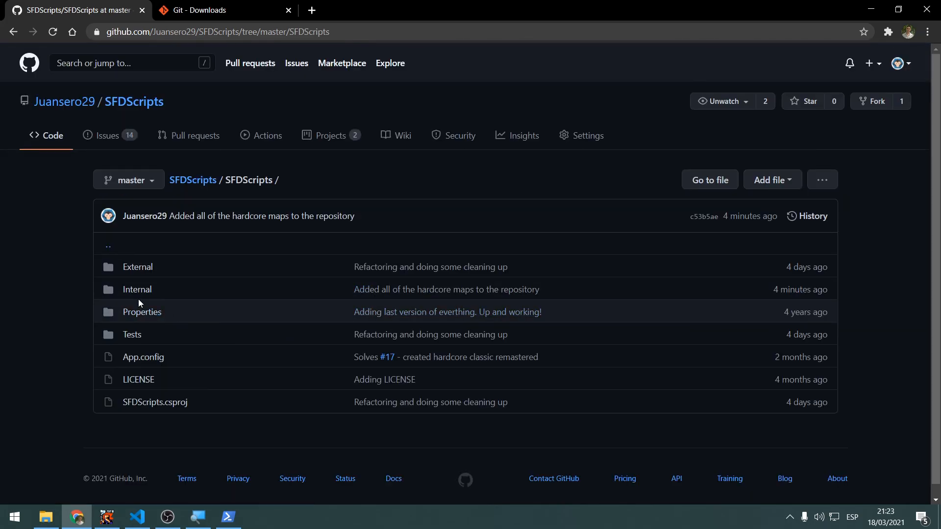
left_click(137, 295)
left_click(160, 297)
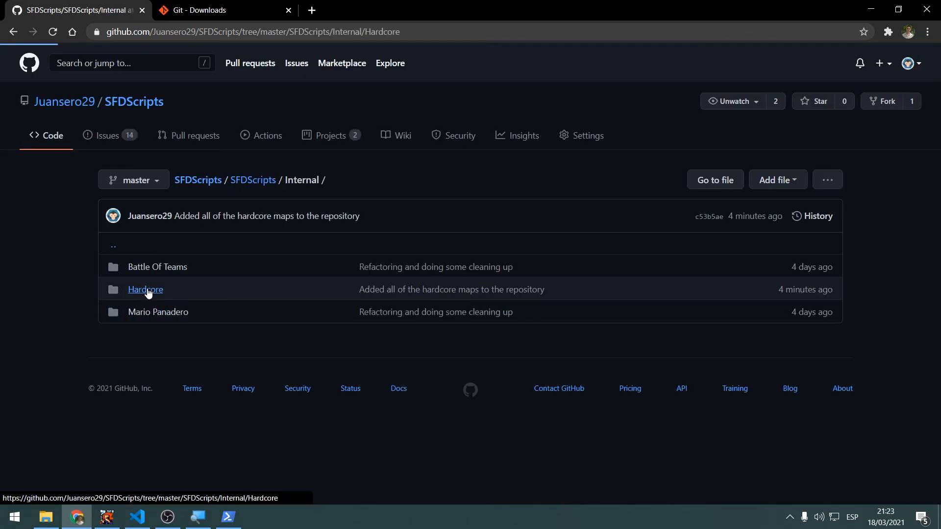
left_click_drag(236, 447, 86, 365)
left_click(179, 274)
left_click(133, 267)
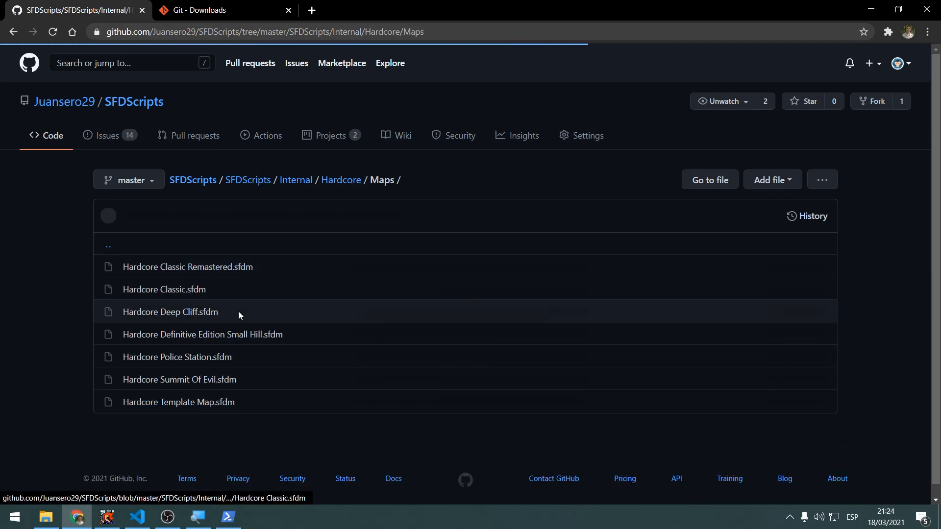
left_click_drag(769, 267, 710, 402)
left_click(510, 445)
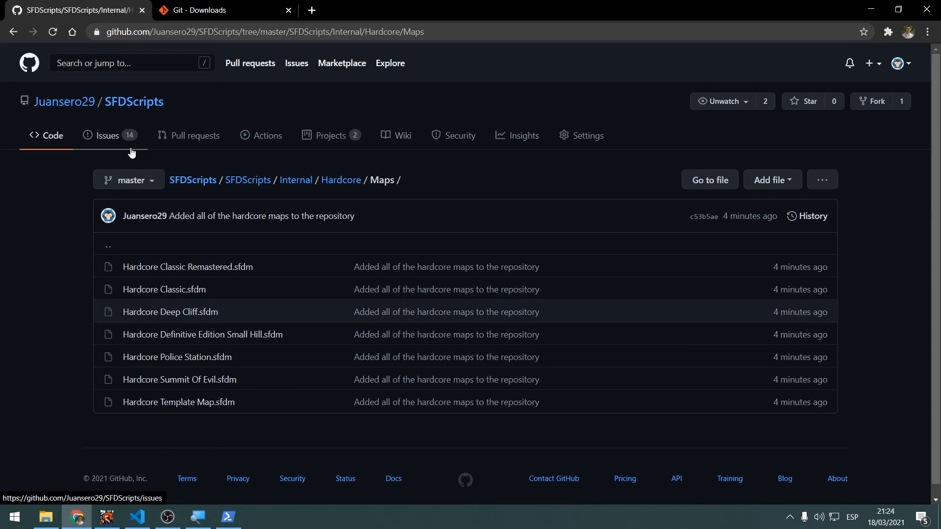
Open the repository's list of projects, glancing at the code in Visual Studio Code before returning to the browser
left_click(319, 138)
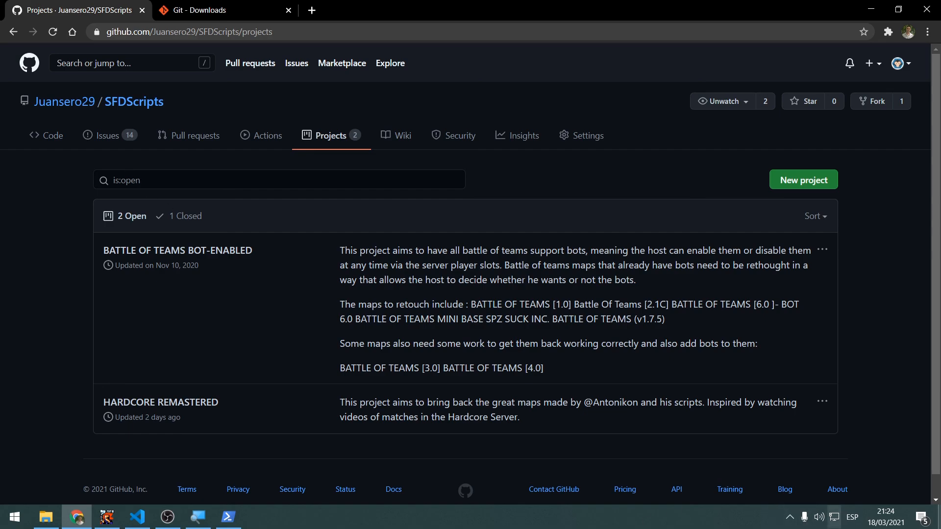
key("alt+Tab")
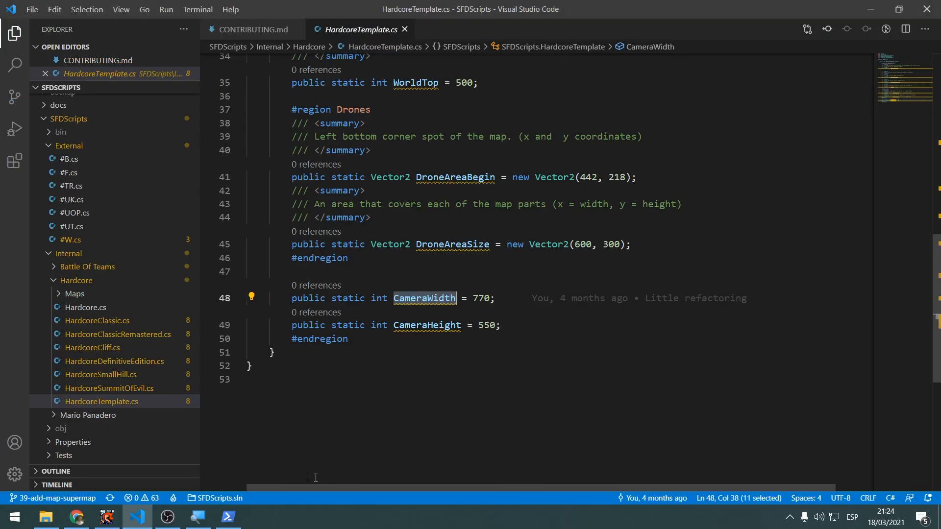
left_click_drag(273, 8, 940, 392)
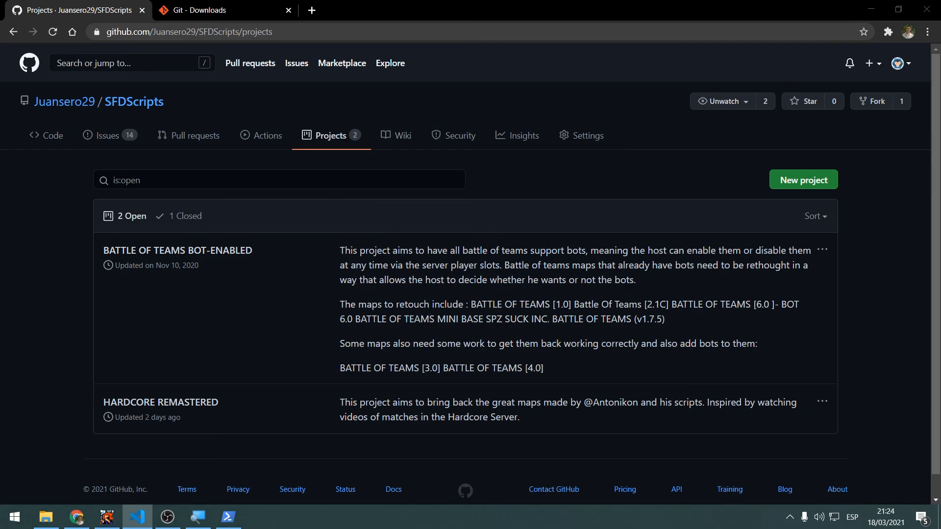